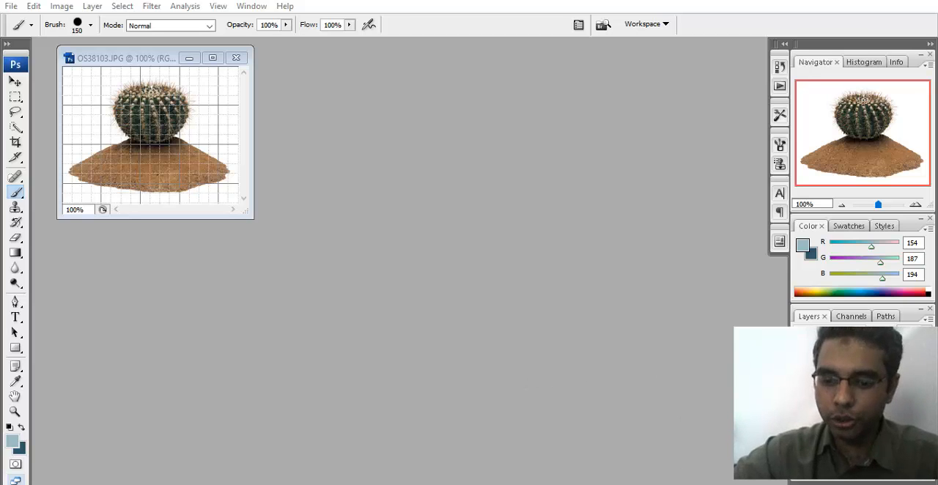
- Switch to Maya and examine the flower, potted plant and tree planes in the perspective view
left_click(714, 462)
left_click_drag(446, 341, 520, 343, "alt")
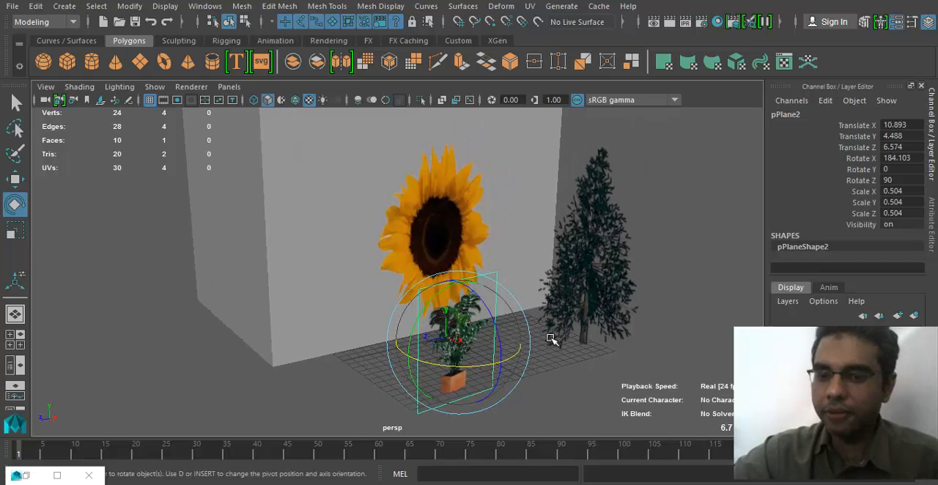
left_click(591, 293)
left_click_drag(612, 318, 502, 288, "alt")
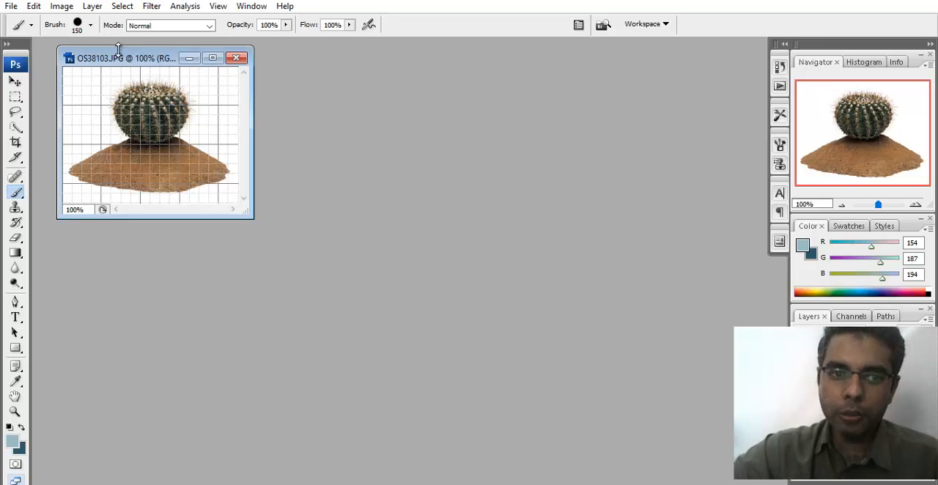
- In Photoshop, reposition and enlarge the cactus image window and hide the extras grid over the picture
left_click_drag(119, 46, 223, 75)
left_click_drag(356, 242, 520, 362)
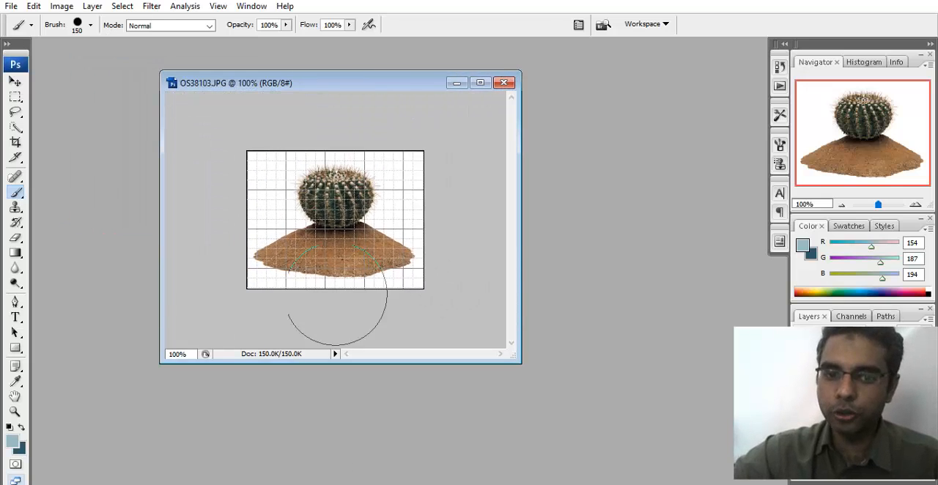
left_click(218, 6)
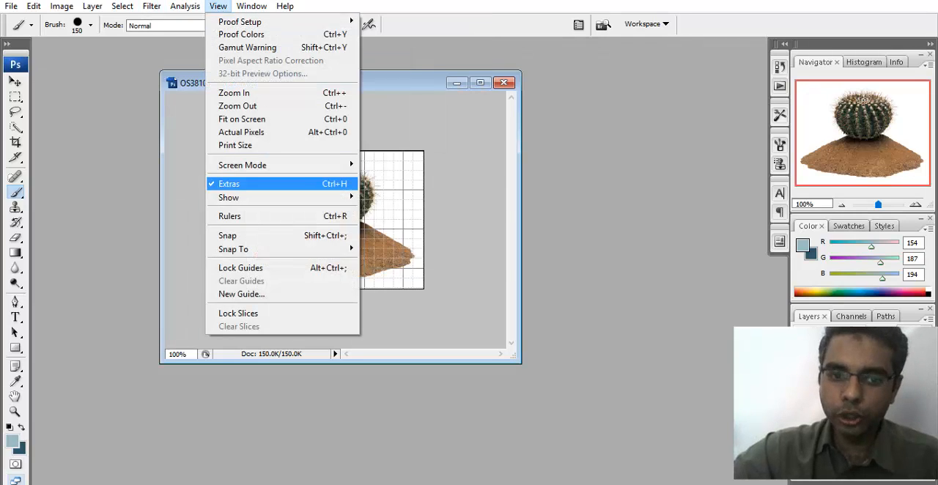
left_click(253, 182)
left_click_drag(522, 363, 570, 403)
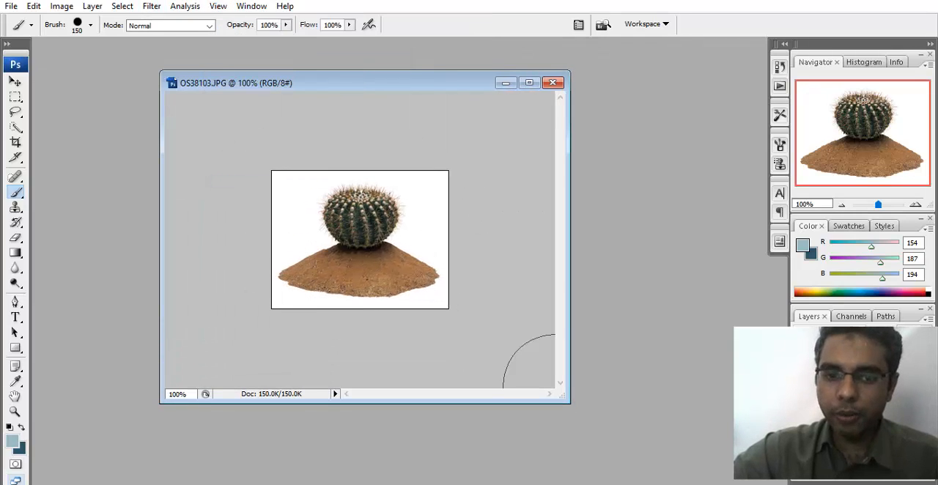
- Select the white background around the cactus using the Magic Wand with tolerance 30
left_click(15, 127)
right_click(21, 130)
left_click(44, 140)
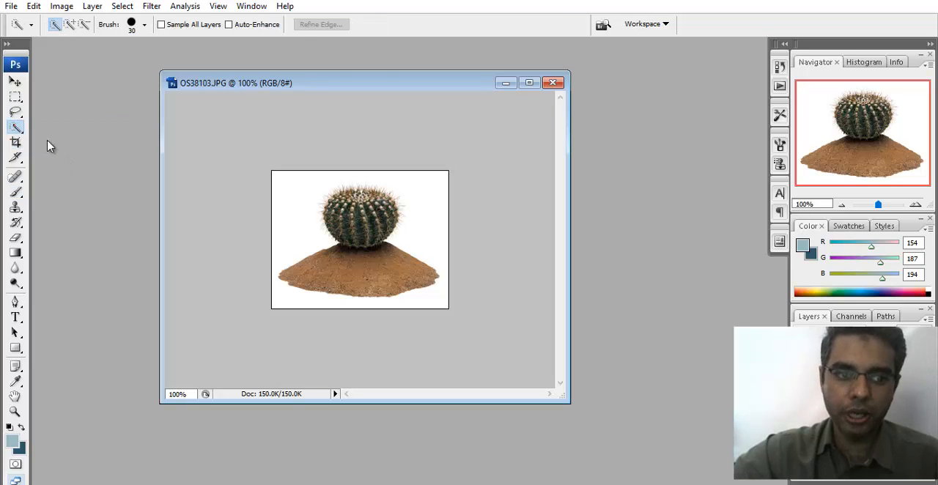
left_click(312, 220)
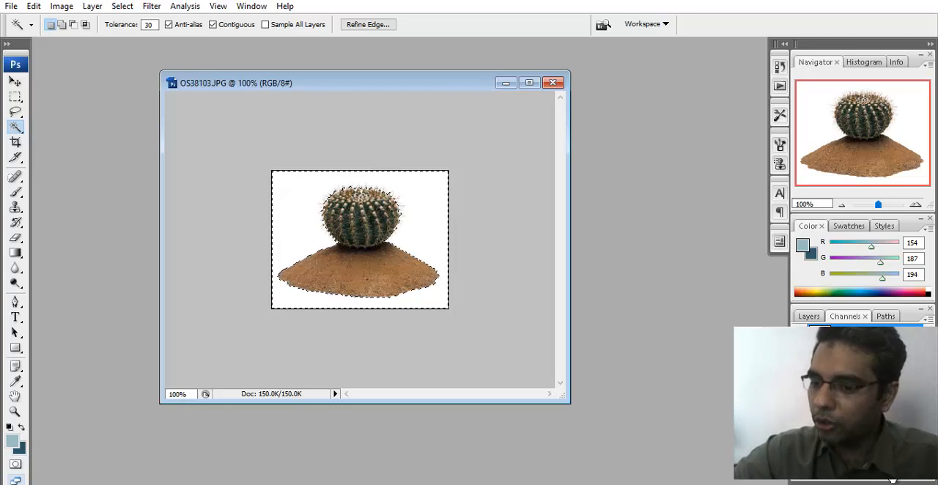
- Create a new alpha channel and fill the inverted selection, the cactus and sand silhouette, with white using the Paint Bucket
left_click(892, 480)
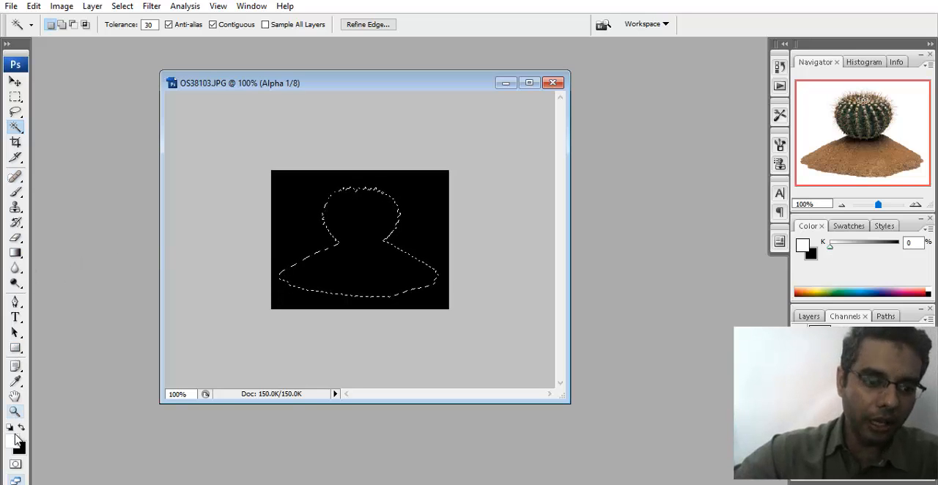
mouse_move(16, 253)
left_mouse_down()
mouse_move(62, 277)
mouse_move(62, 268)
left_mouse_up()
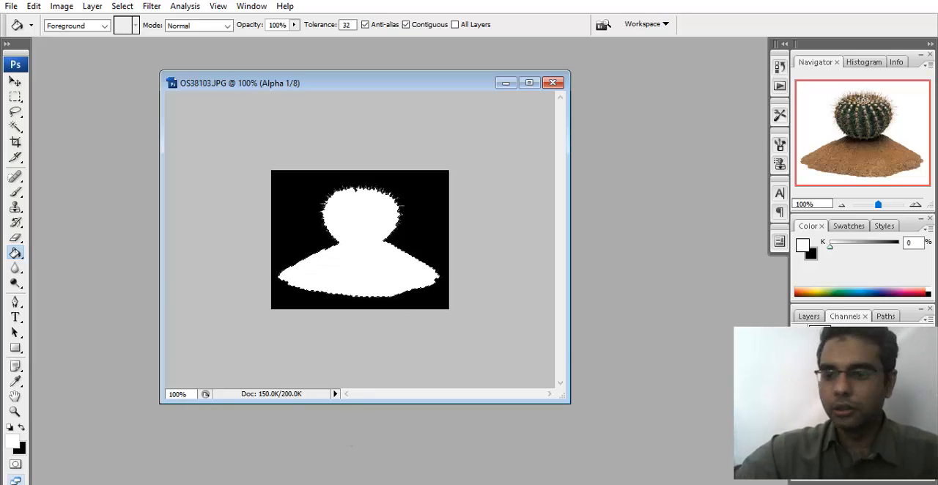
- Return to the composite RGB channel and check the alpha mask by showing and hiding its overlay
left_click(803, 318)
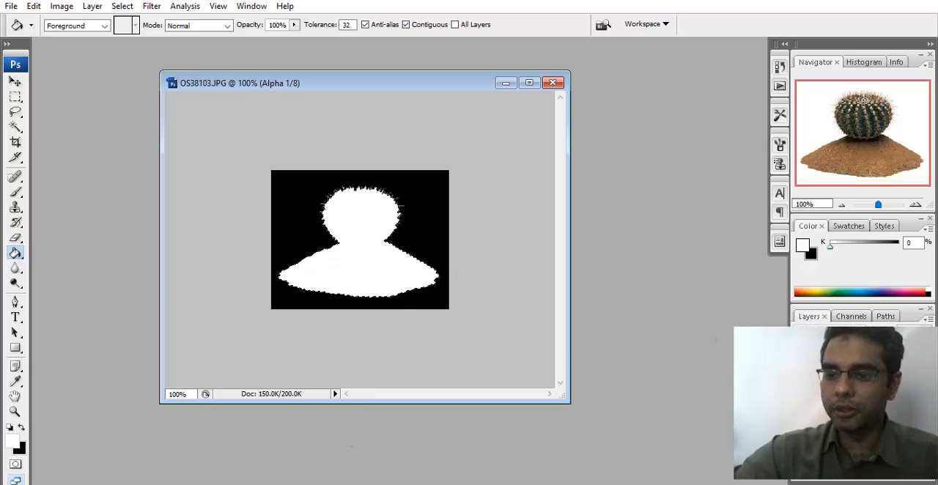
left_click(851, 317)
left_click(850, 334)
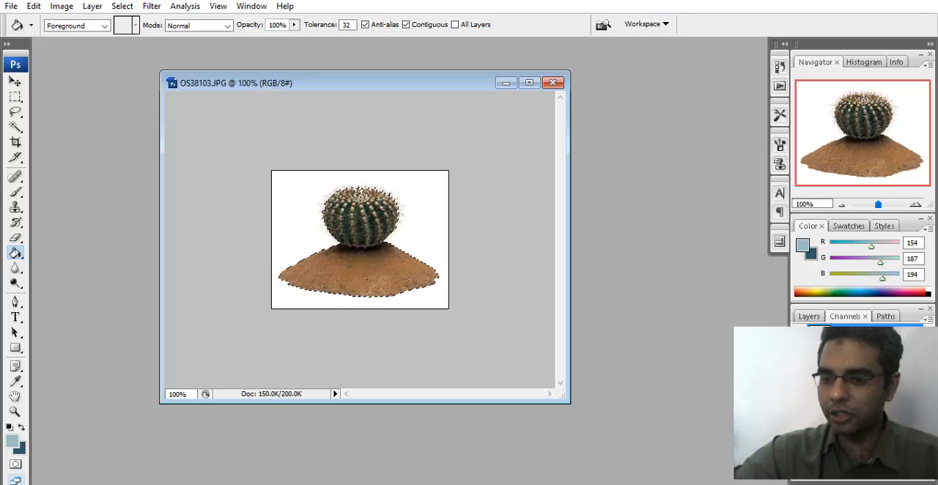
left_click(799, 411)
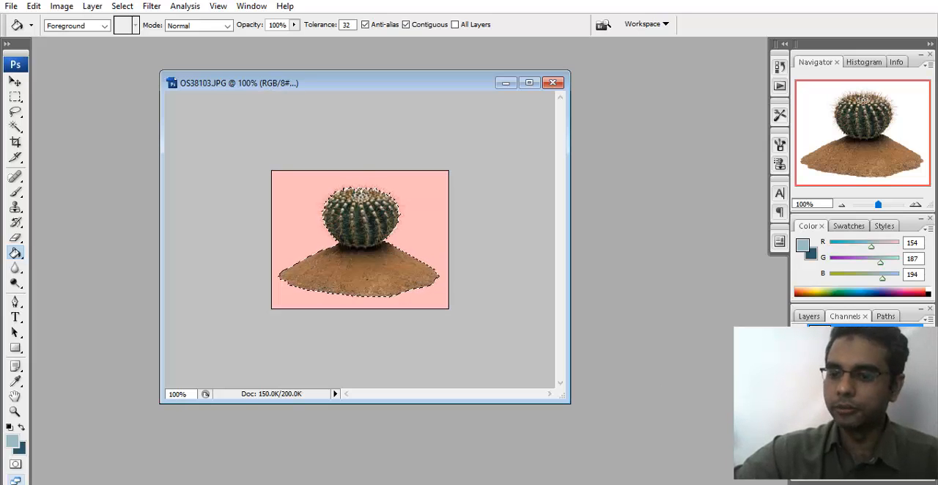
left_click(799, 410)
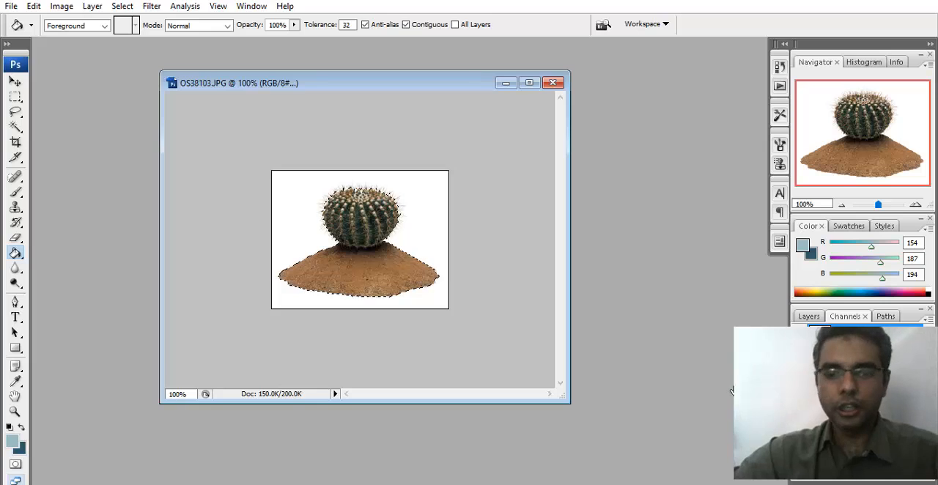
- Save the image in the Plants folder as a TIFF named RoundCactuswithAlpha, keeping alpha channels included
key("ctrl+shift+s")
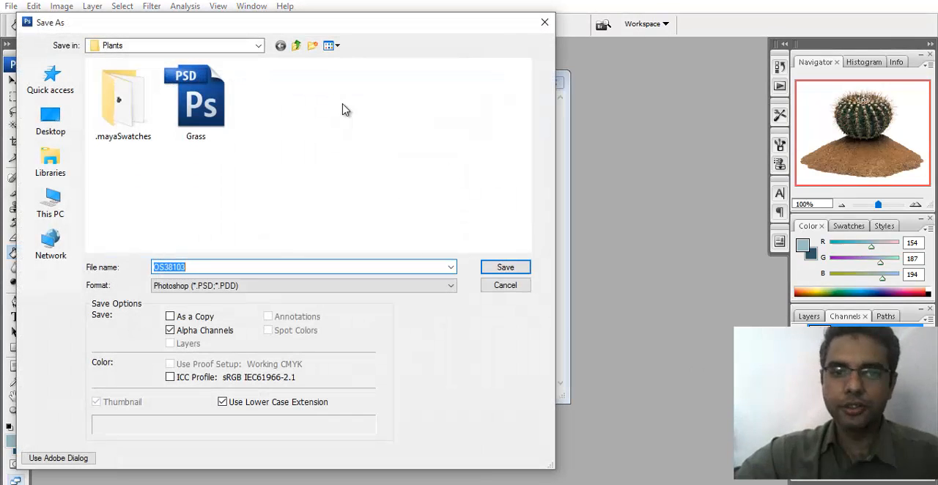
left_click(228, 286)
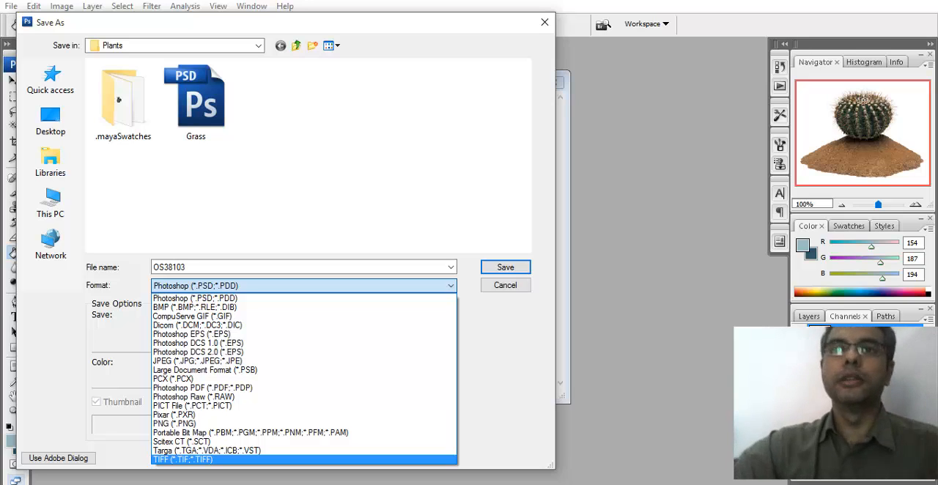
left_click(292, 459)
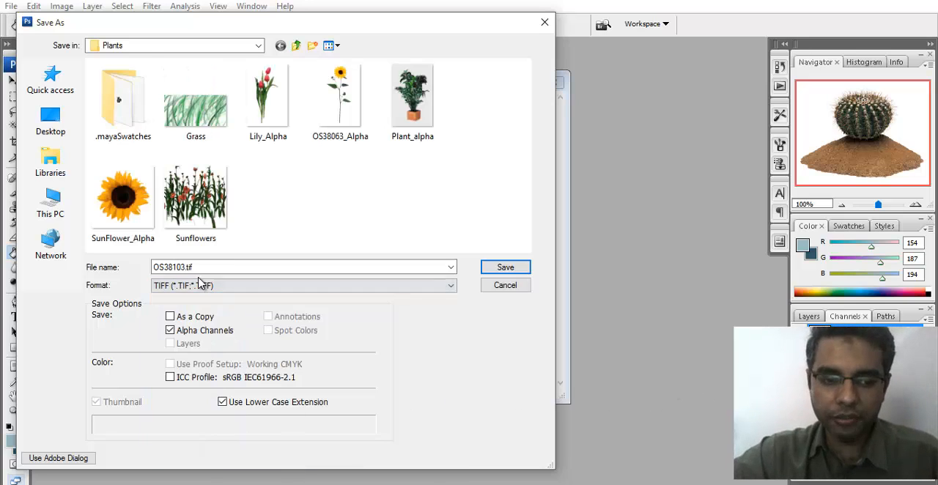
left_click(277, 267)
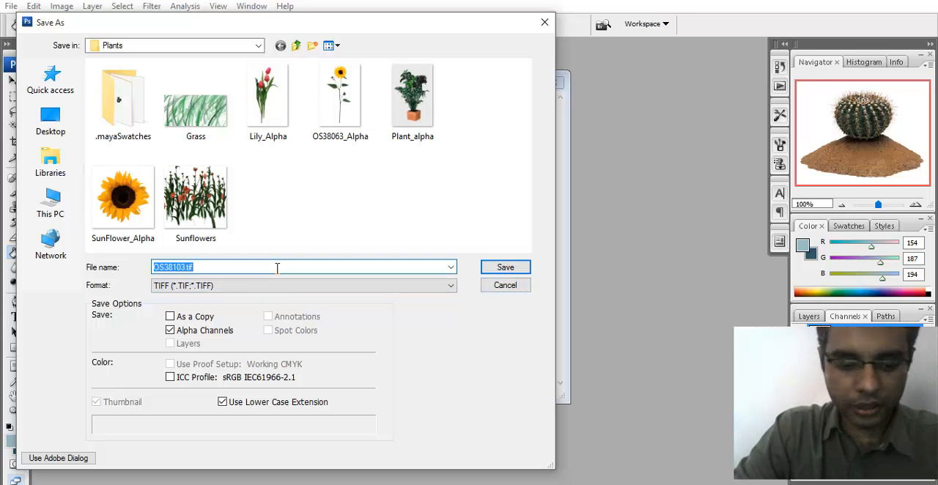
type("RoundCactuswithAlpha")
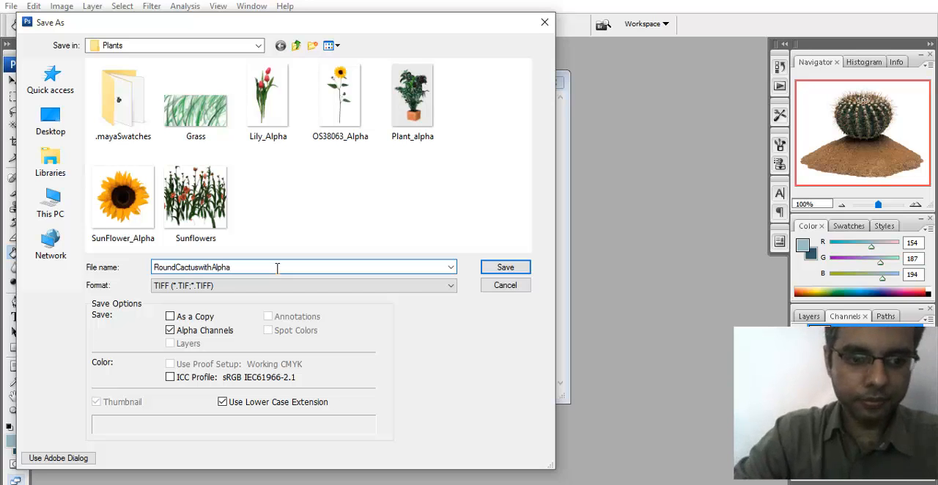
key("Return")
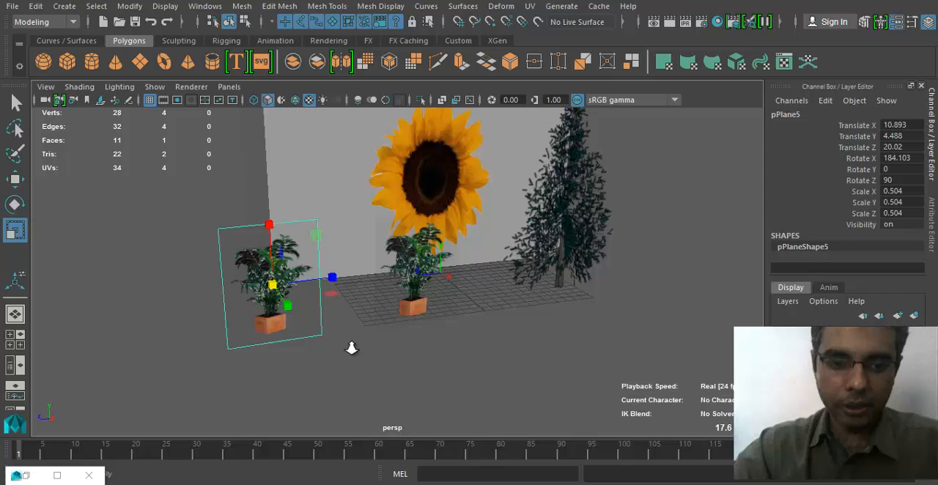
- In Maya, place a duplicate of the potted-plant plane beside the original with a Z scale of about 0.606
scroll(285, 283, "up", 2)
left_click_drag(285, 282, 293, 278)
scroll(353, 327, "up", 2)
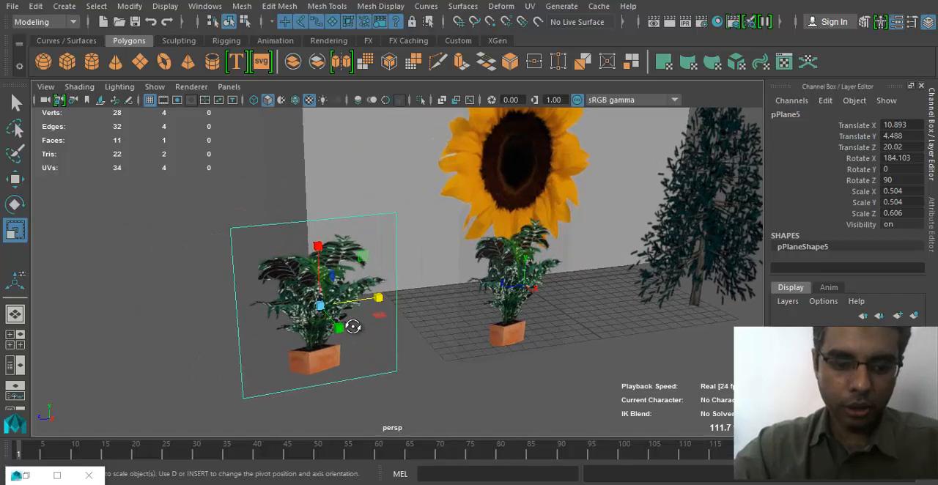
- Assign a new Lambert material to the duplicated plane
key("f")
right_click_drag(415, 321, 257, 318, "alt")
right_click_drag(328, 306, 317, 456)
left_click(429, 357)
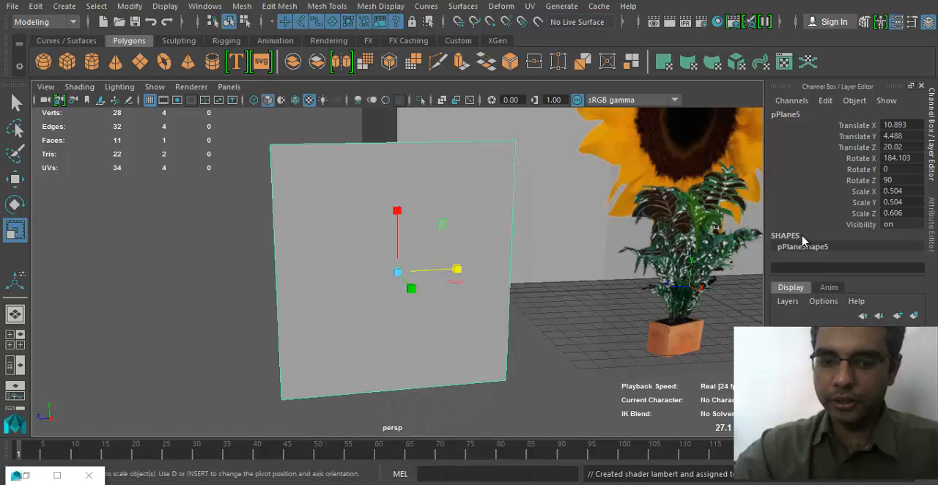
- Map a File texture to the new Lambert's Color and load RoundCactuswithAlpha.tif from the Textures\Plants folder
left_click(895, 281)
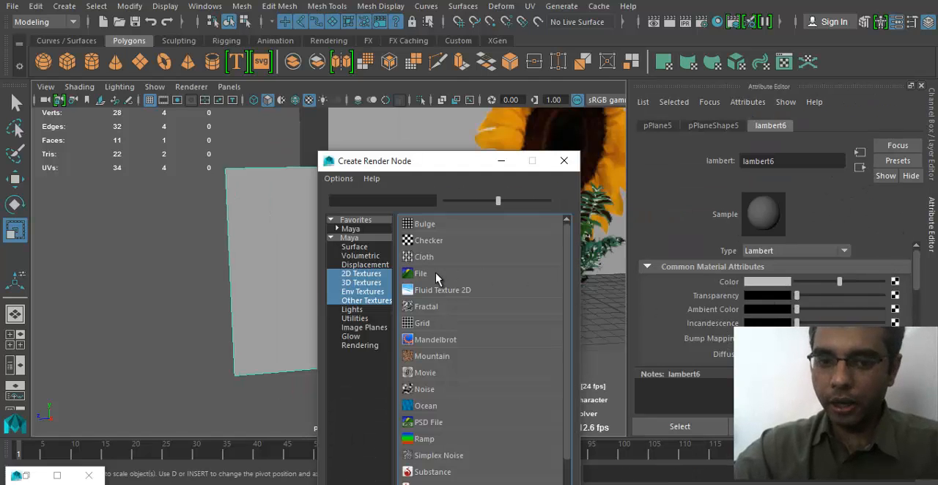
left_click(421, 274)
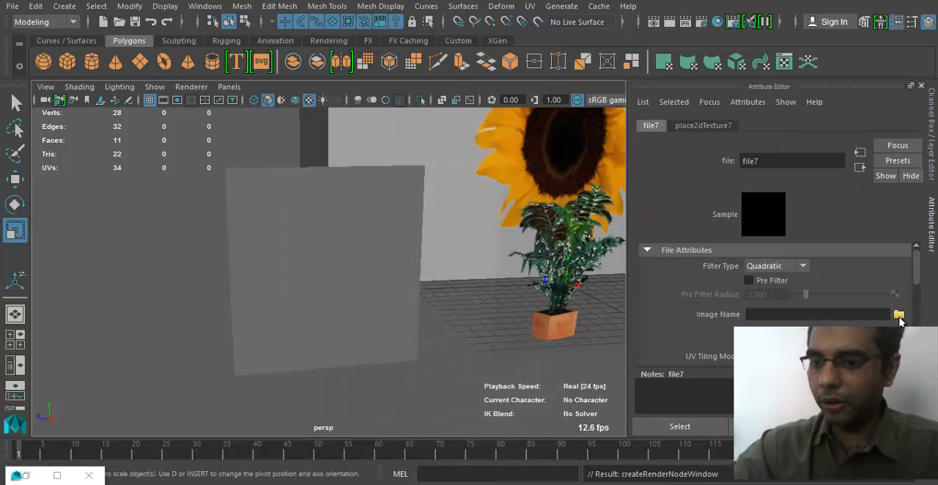
left_click(900, 315)
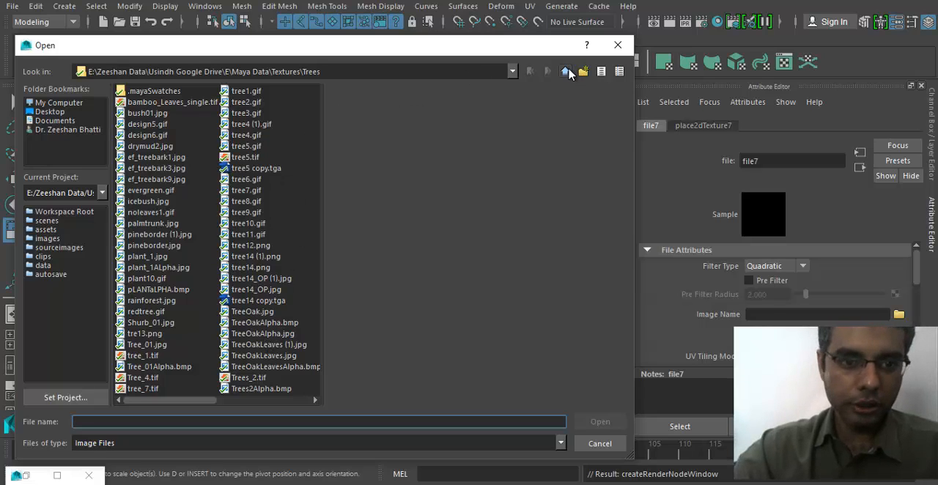
left_click(566, 72)
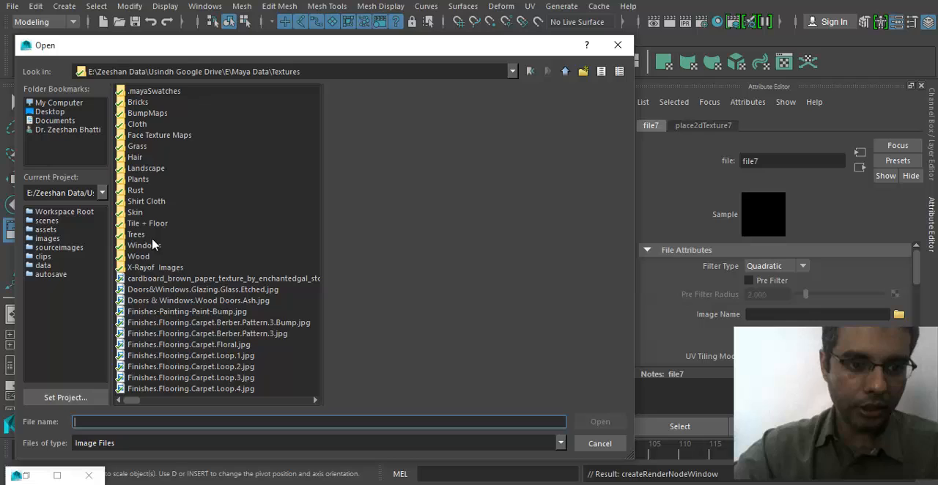
left_click(140, 182)
double_click(140, 183)
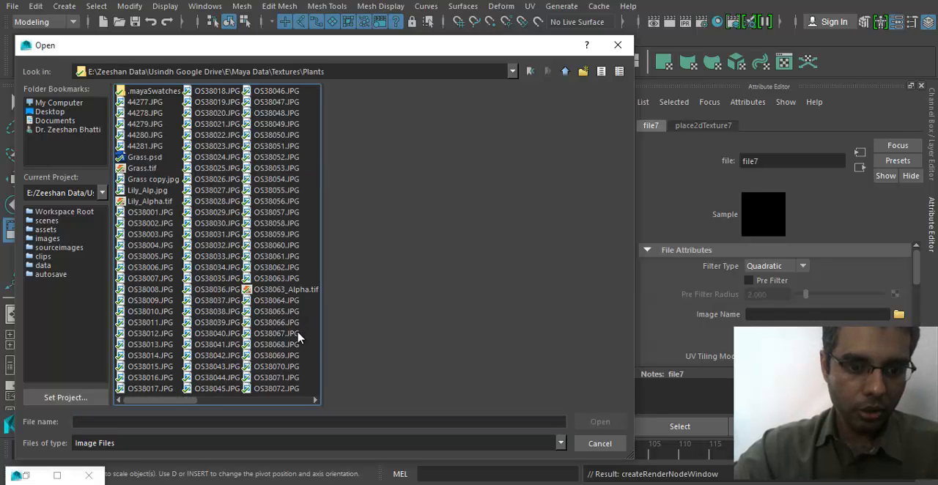
left_click_drag(167, 403, 267, 403)
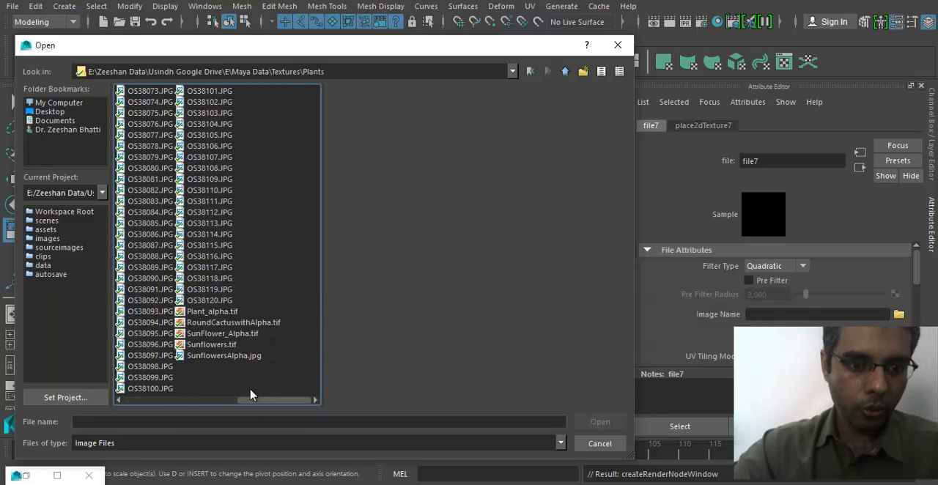
left_click(220, 323)
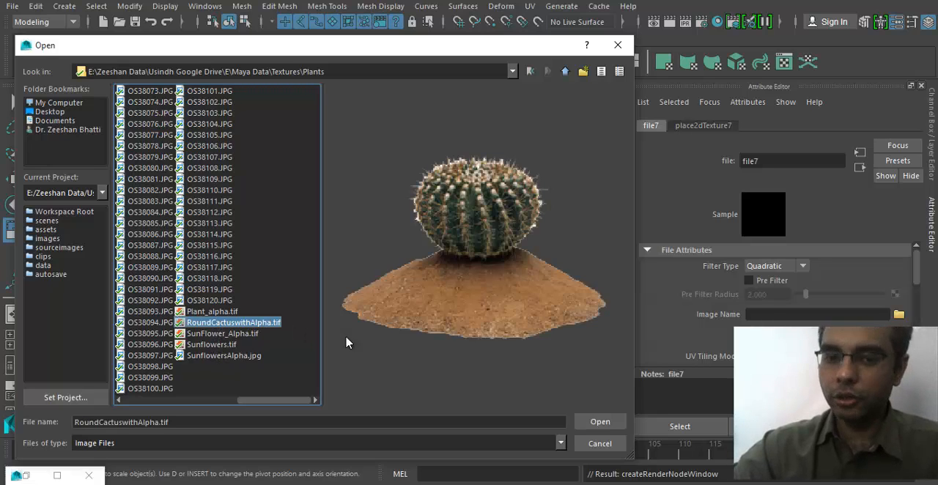
left_click(600, 431)
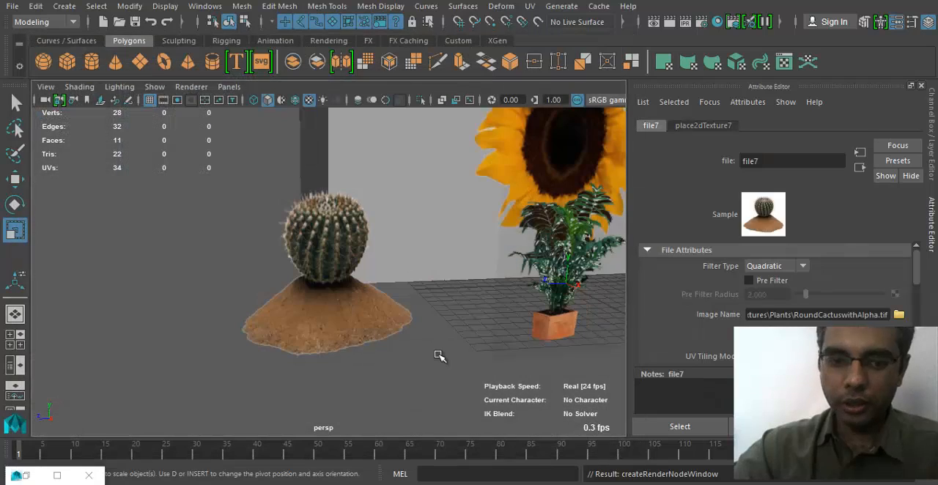
- Duplicate the textured cactus plane in place
left_click_drag(418, 356, 401, 295, "alt")
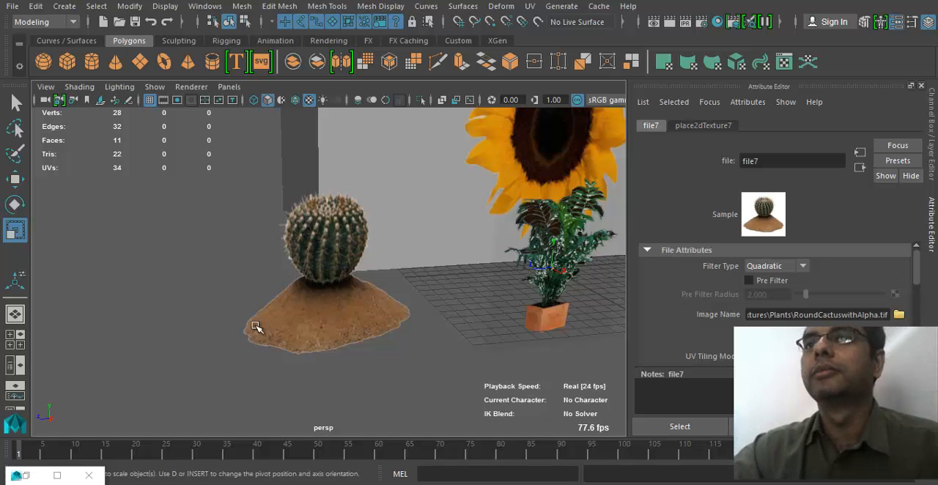
key("a")
right_click_drag(260, 332, 452, 345, "alt")
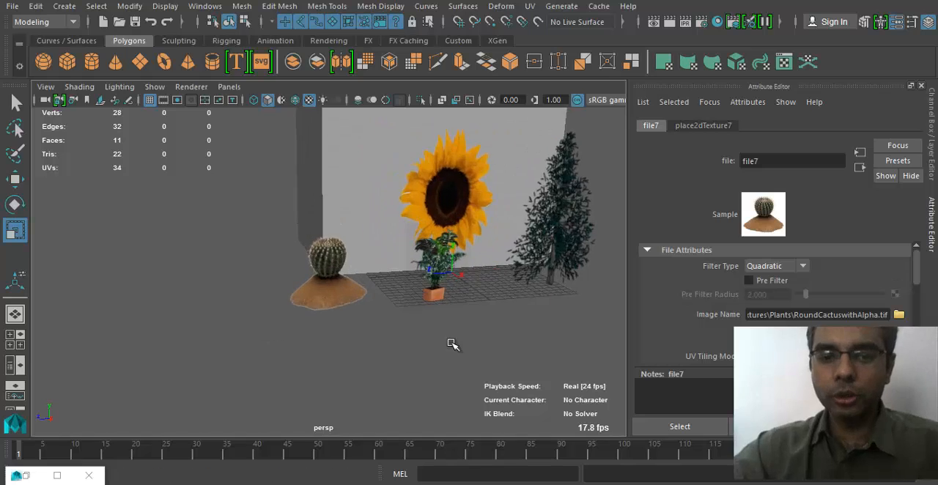
left_click_drag(333, 320, 369, 327, "alt")
left_click(325, 297)
left_click_drag(269, 328, 310, 324, "alt")
key("ctrl+d")
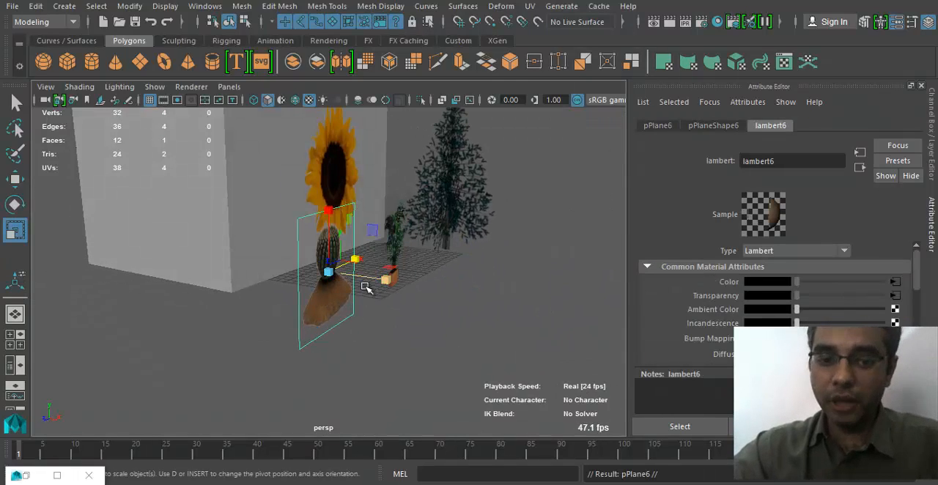
- Rotate the duplicated cactus plane to cross the original by setting its Rotate X to 90, and deselect it
key("e")
left_click_drag(383, 283, 250, 320)
right_click_drag(249, 320, 394, 335, "alt")
left_click_drag(381, 331, 438, 372, "alt")
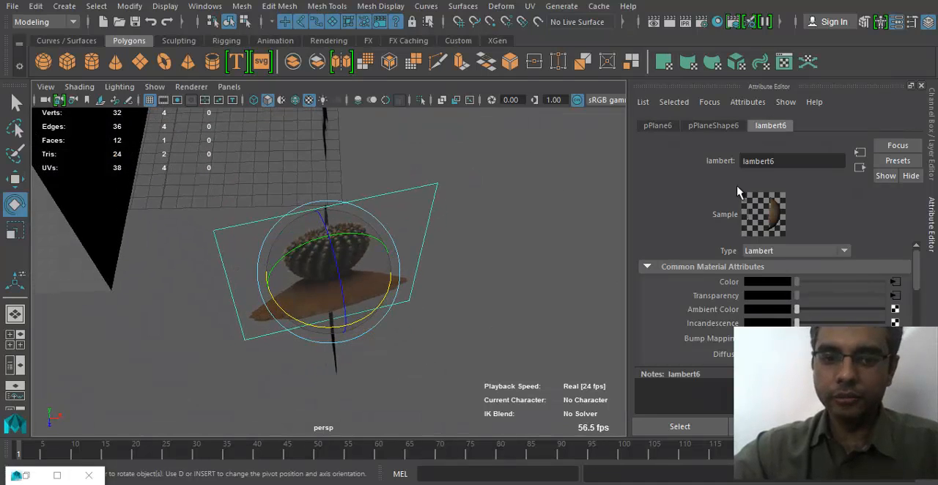
left_click(933, 121)
double_click(897, 158)
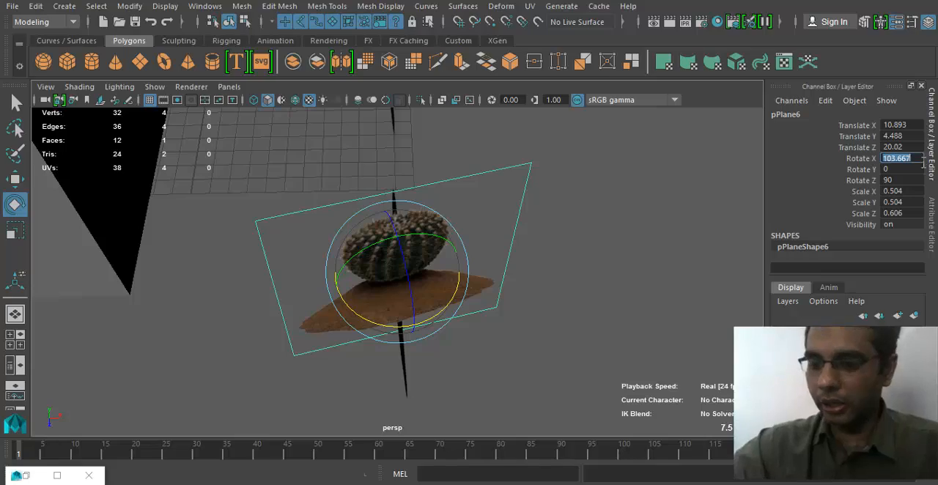
type("90")
key("Return")
left_click_drag(455, 315, 272, 318, "alt")
left_click(398, 359)
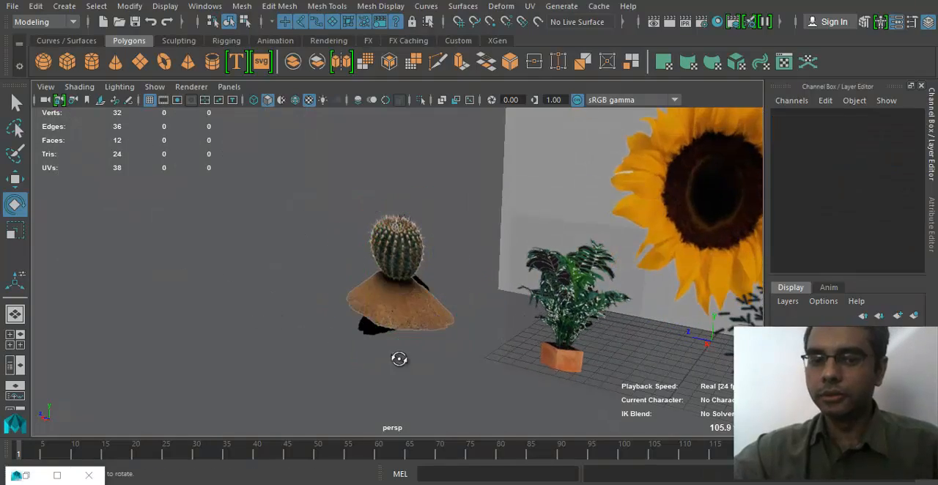
- Inspect the crossed transparent planes of the tree, potted plant and cactus by selecting each one from different angles
left_click_drag(368, 356, 496, 226, "alt")
left_click(526, 219)
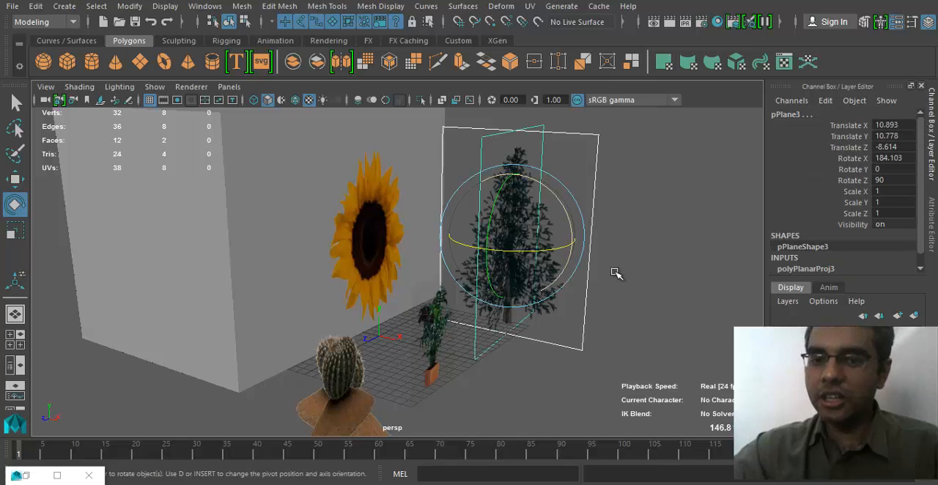
left_click_drag(616, 272, 557, 354, "alt")
left_click(454, 385)
middle_click_drag(465, 276, 421, 209, "alt")
left_click_drag(439, 264, 506, 291, "alt")
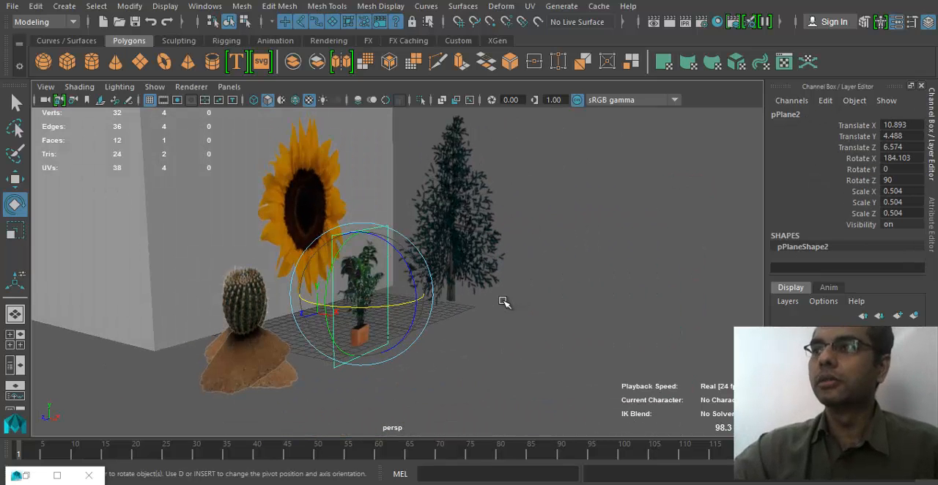
left_click_drag(375, 317, 237, 377, "alt")
left_click(242, 376)
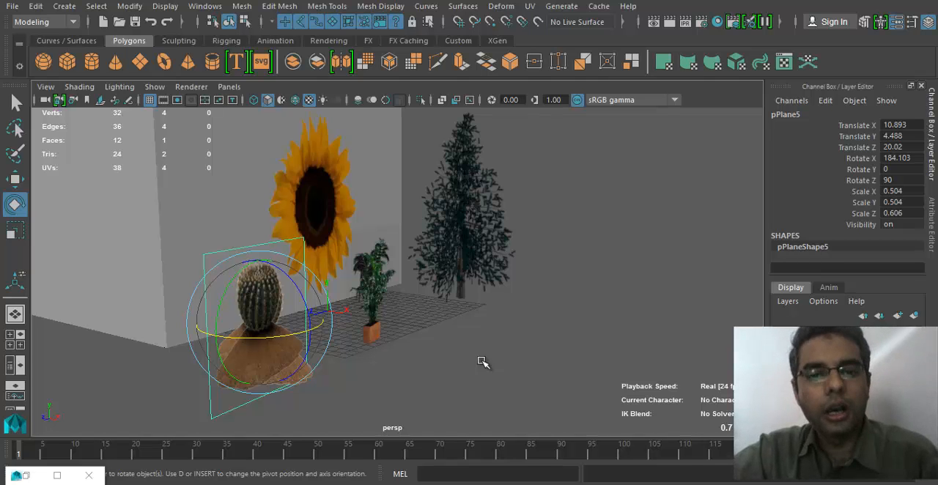
- Switch to File Explorer and preview the tulip and sunflower images in the Textures\Plants folder
key("alt+Tab")
scroll(548, 196, "up", 4)
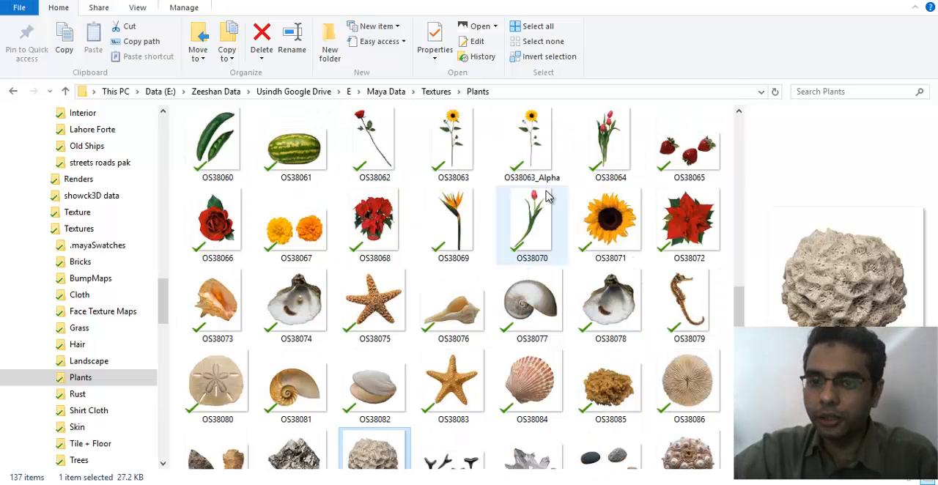
left_click(578, 150)
scroll(453, 168, "up", 2)
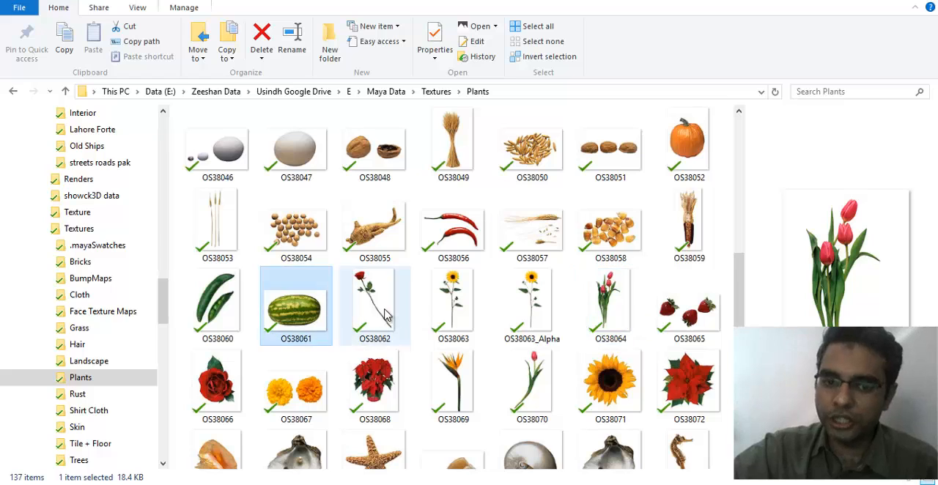
left_click(529, 367)
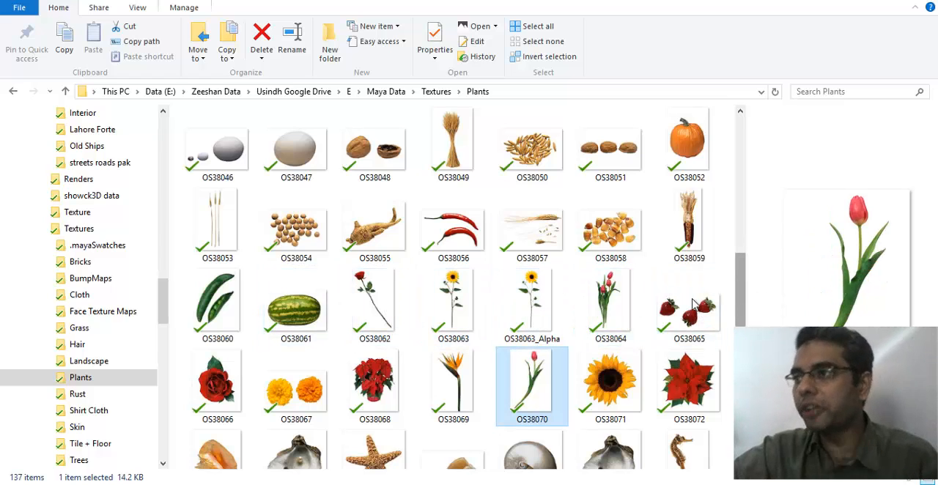
left_click(467, 310)
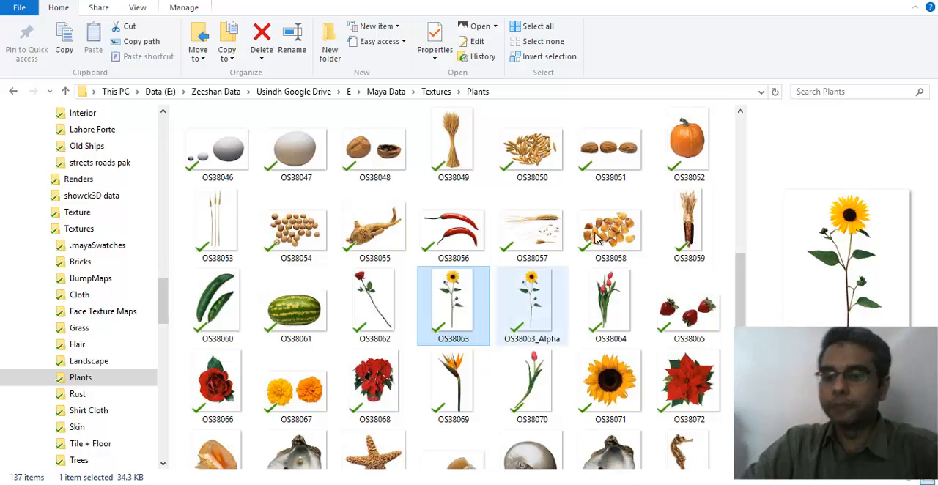
left_click_drag(740, 278, 740, 286)
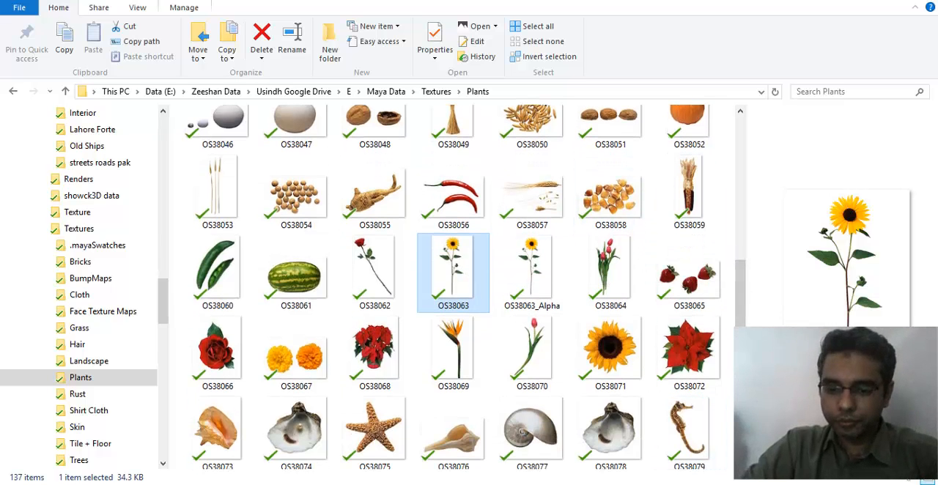
- Switch back to Maya and start a new empty scene
left_click(629, 483)
left_click(680, 464)
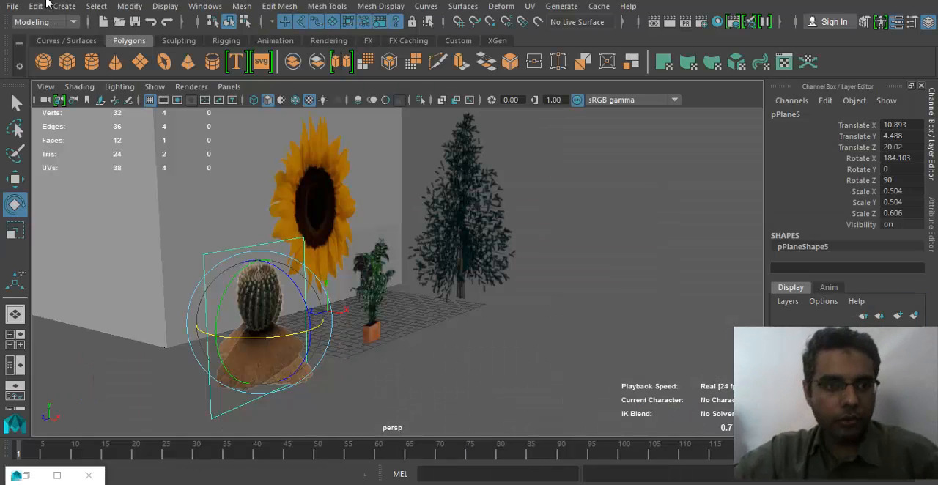
left_click(103, 21)
left_click(470, 244)
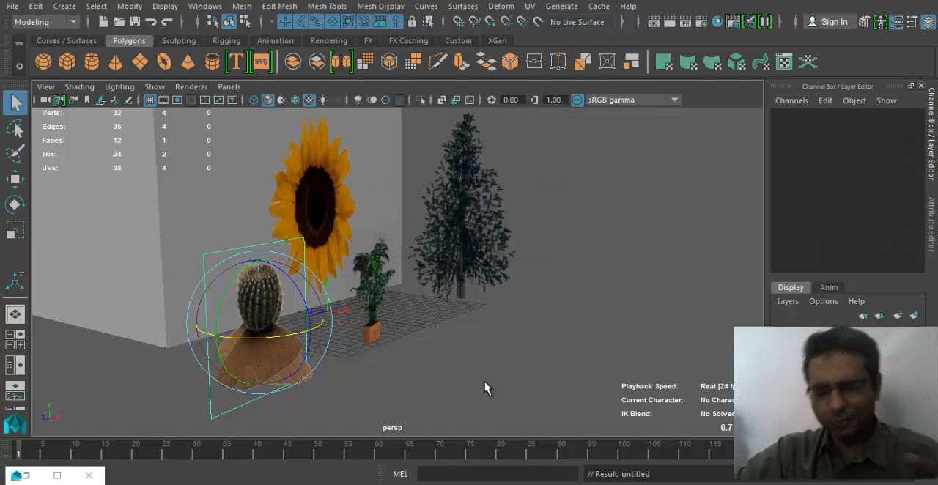
- Create a polygon cube as a flat wide box on the grid and a polygon plane behind it
left_click_drag(527, 315, 366, 339, "alt")
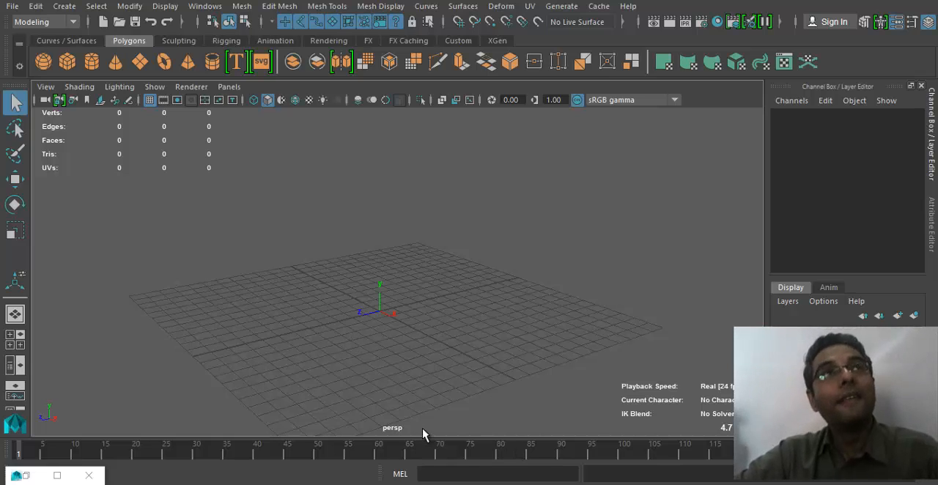
left_click_drag(540, 390, 411, 344, "alt")
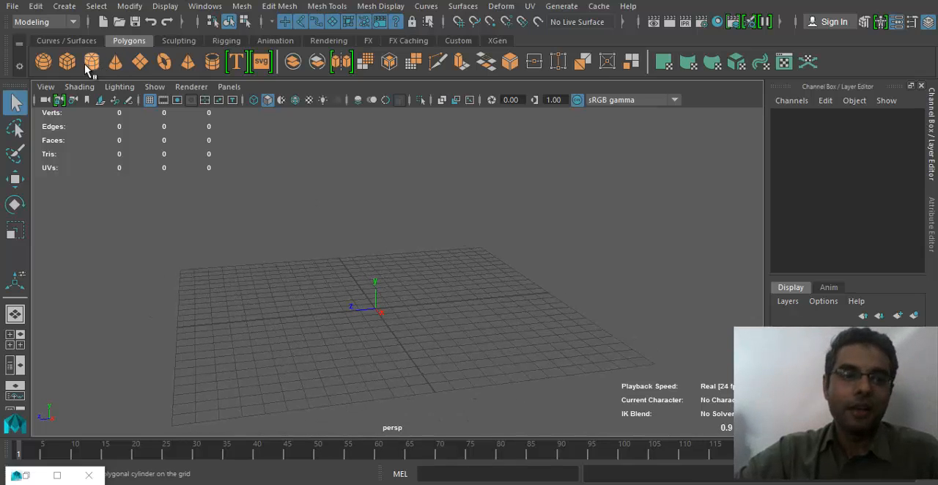
left_click(67, 62)
left_click_drag(291, 292, 513, 266, "alt")
left_click(140, 61)
left_click_drag(659, 150, 471, 200, "alt")
left_click_drag(464, 160, 648, 330)
left_click_drag(419, 278, 545, 273, "alt")
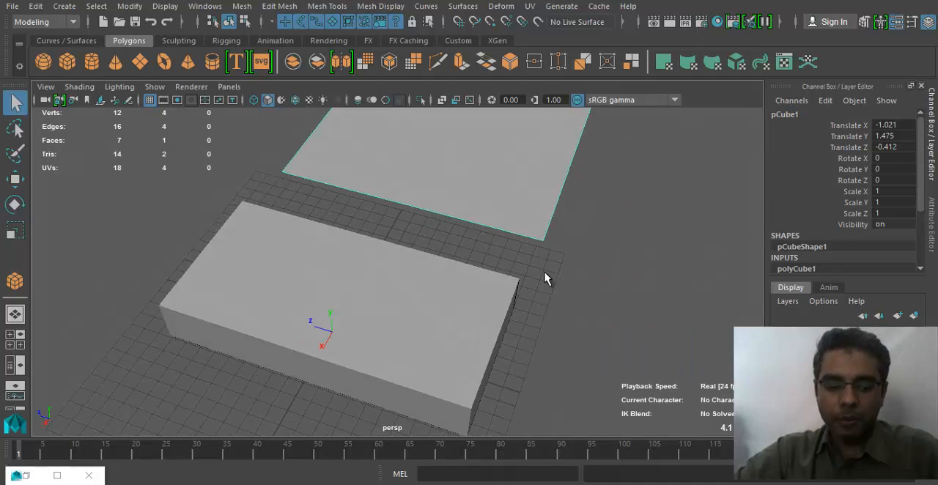
- Try standing the plane upright with a Rotate Z of 90, and reset Rotate Z to 0
key("e")
middle_click_drag(559, 210, 577, 347, "alt")
left_click_drag(460, 212, 444, 300)
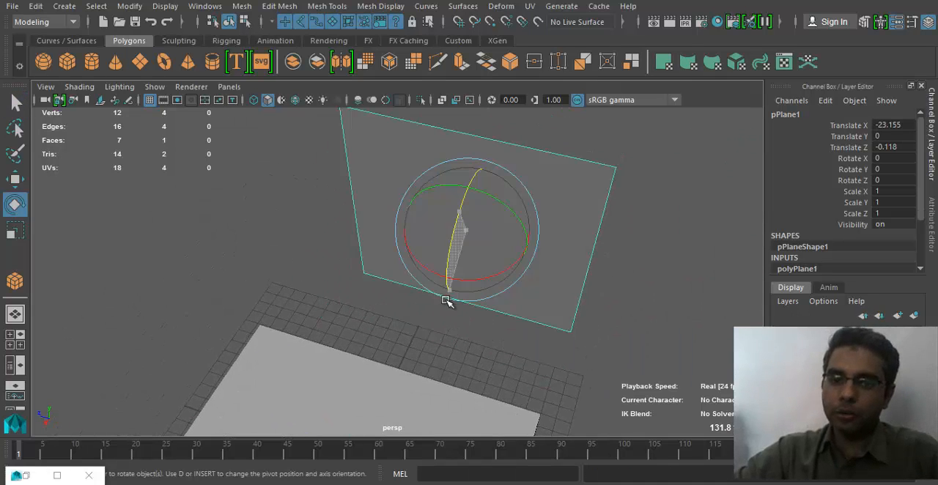
double_click(895, 181)
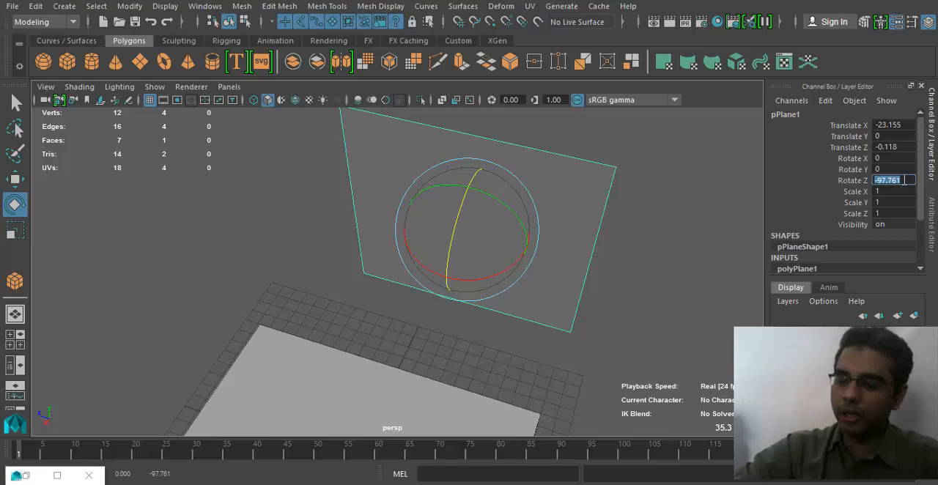
type("90")
key("Return")
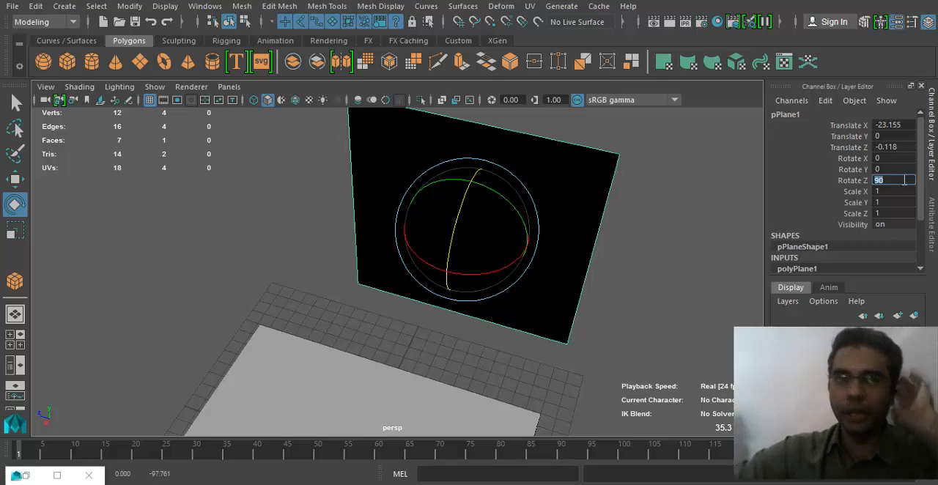
type("0")
- Stand the plane upright facing the box by setting its Rotate Z to -90
left_click_drag(634, 233, 577, 234, "alt")
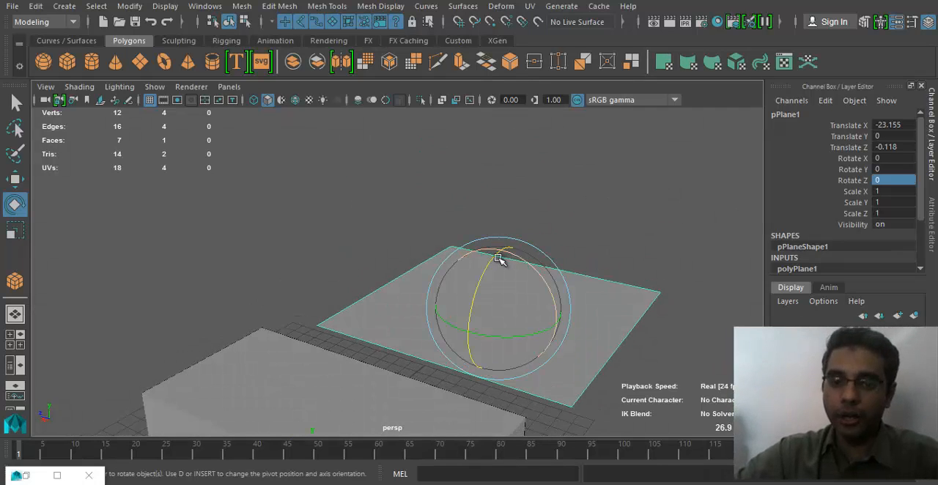
left_click_drag(498, 259, 469, 335)
double_click(896, 180)
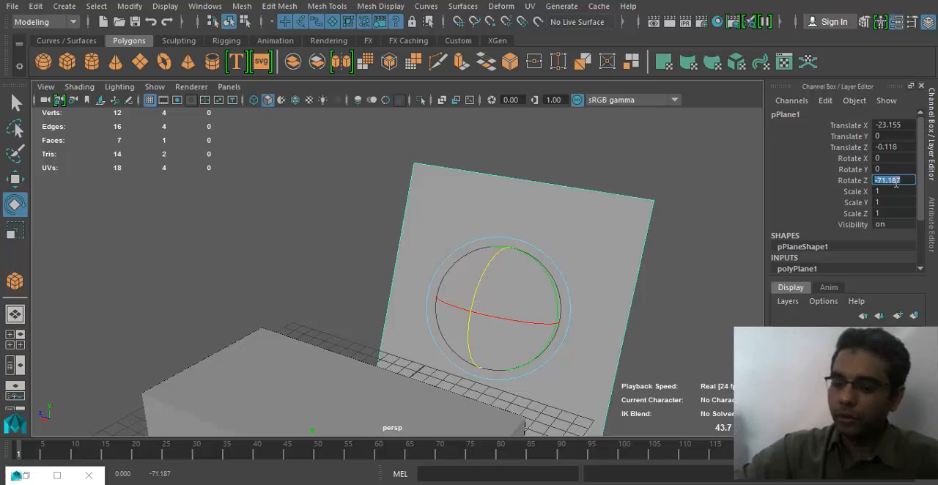
type("-90")
key("Return")
- Move the upright plane closer to the box and raise it, to about X -15.96 and Y 6.6
left_click_drag(472, 272, 430, 340, "alt")
key("w")
left_click_drag(345, 335, 349, 192)
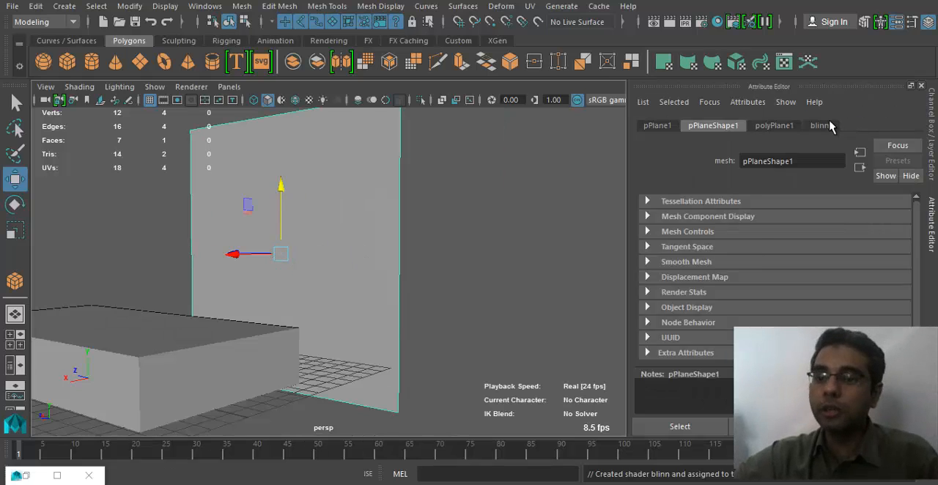
- Assign a Blinn material to the plane, map a File texture to its Color and open the image browser
left_click(831, 126)
left_click(895, 282)
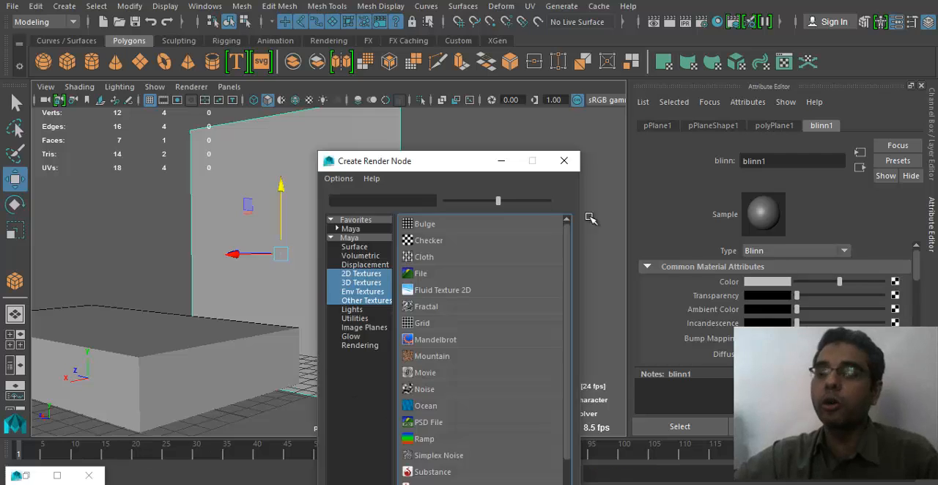
left_click(466, 274)
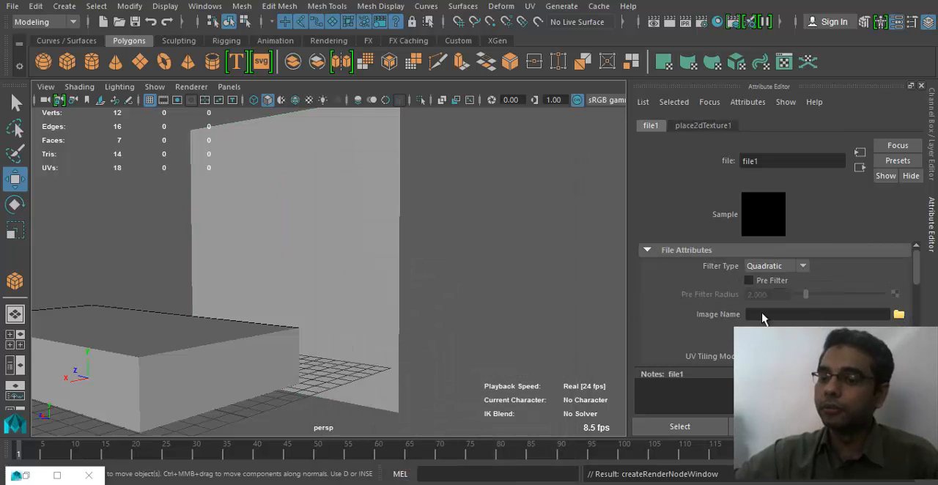
left_click(898, 314)
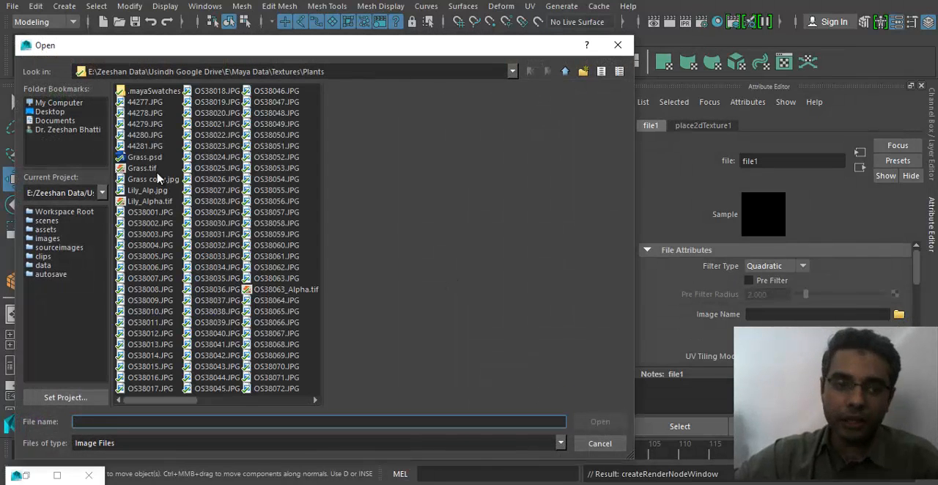
- Preview the images in the Maya Data folder, including Pacco_Qillo_Round_Tower.png, image013.jpg, hosshop.jpg and front.jpg
left_click(564, 71)
left_click(564, 71)
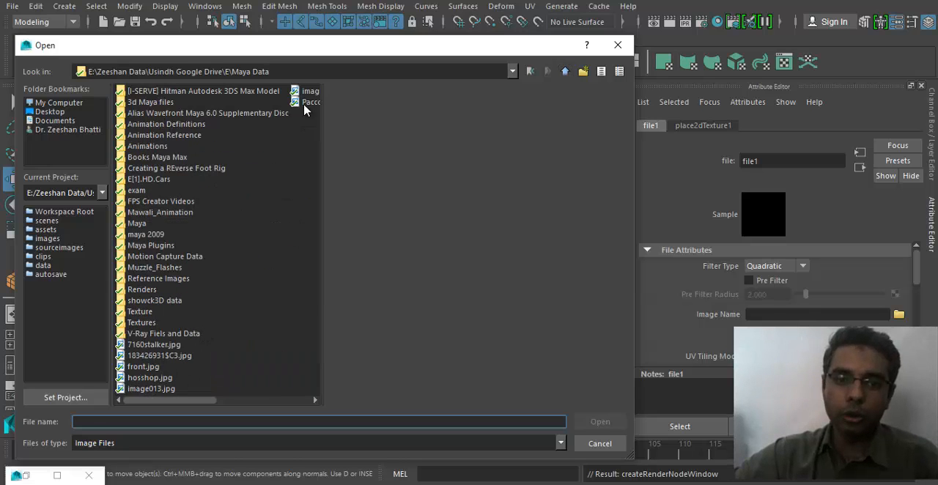
left_click(308, 91)
left_click(309, 102)
scroll(203, 136, "down", 3)
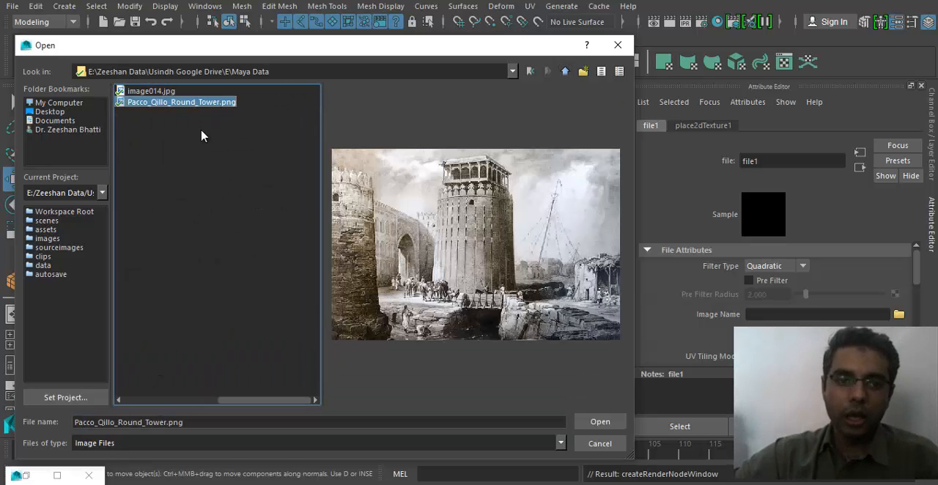
scroll(205, 400, "up", 3)
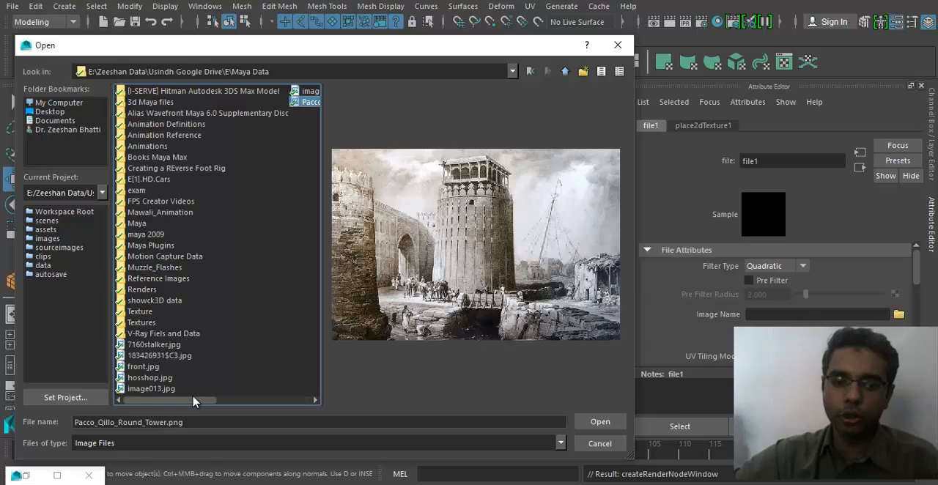
left_click(166, 389)
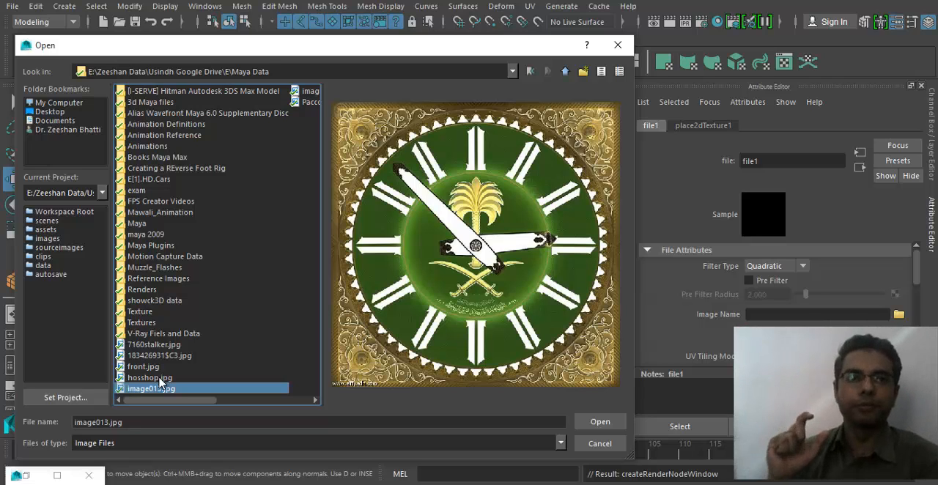
key("Up")
key("Up")
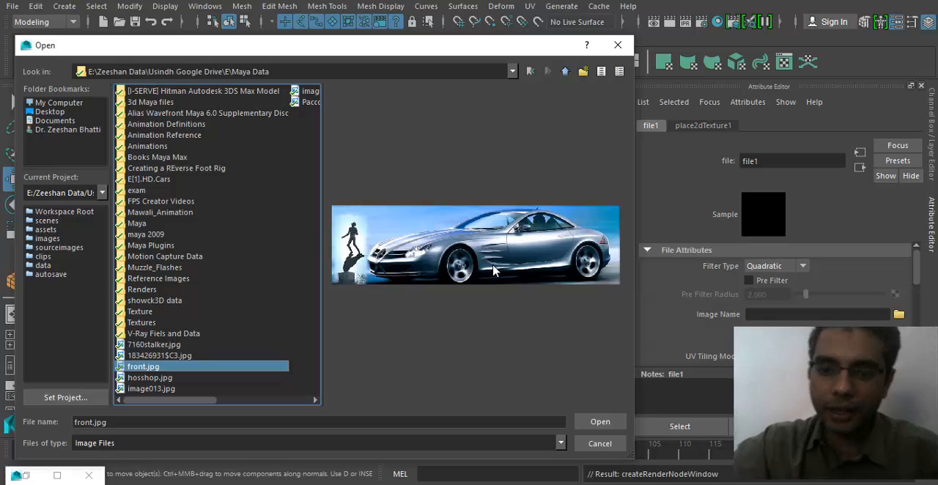
left_click(151, 377)
left_click(154, 389)
left_click(154, 369)
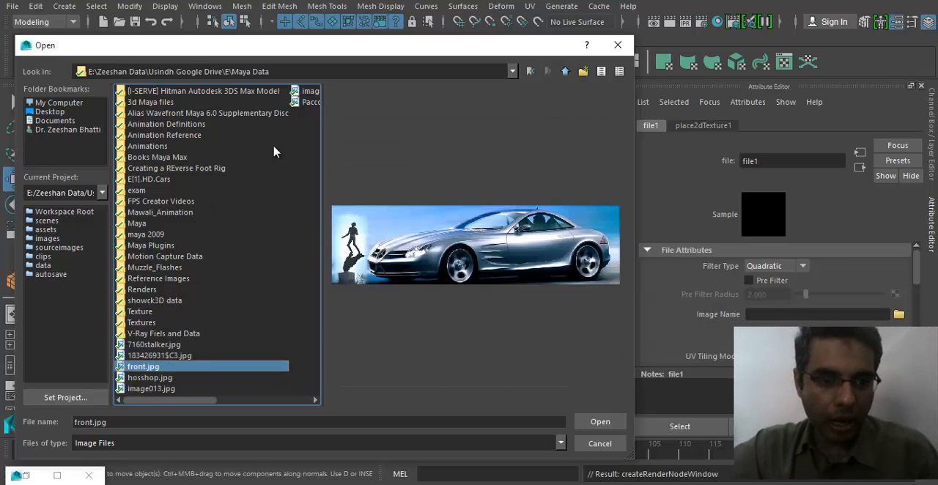
- Load yellowcabpapermaubanner0004_zpsd3e7f8c2.jpg from the Maya Data\Texture folder as the file texture's image
key("BackSpace")
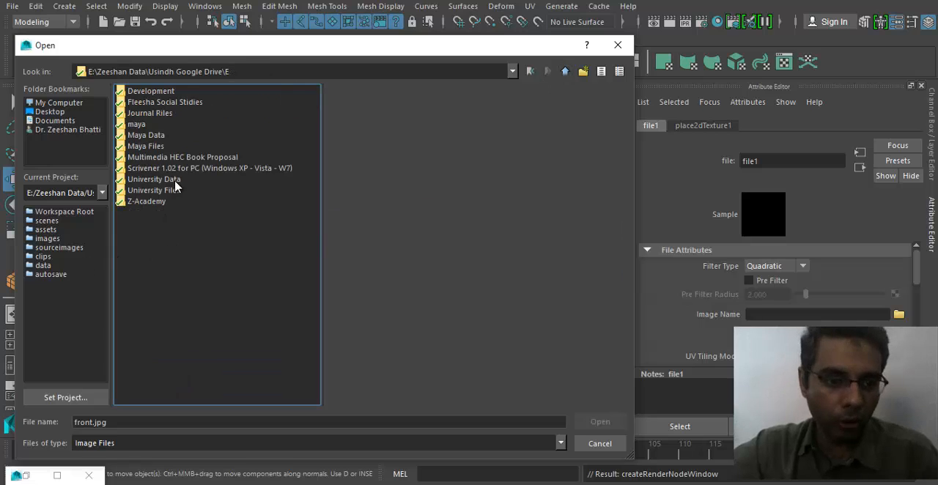
double_click(152, 147)
key("BackSpace")
left_click(152, 138)
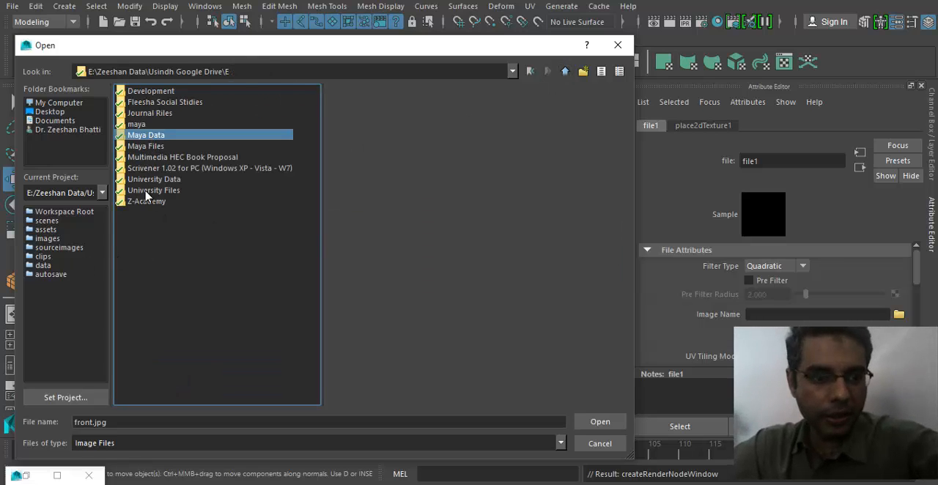
key("Return")
double_click(147, 315)
left_click(183, 333)
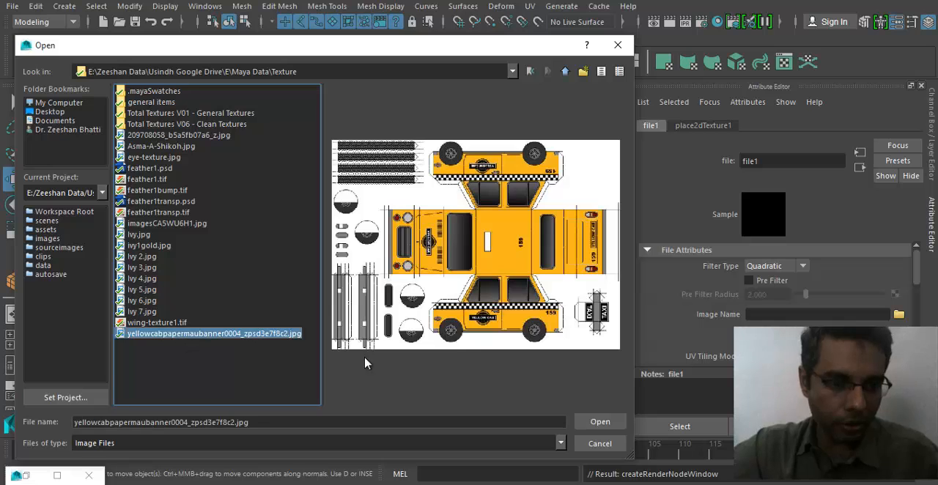
left_click(590, 423)
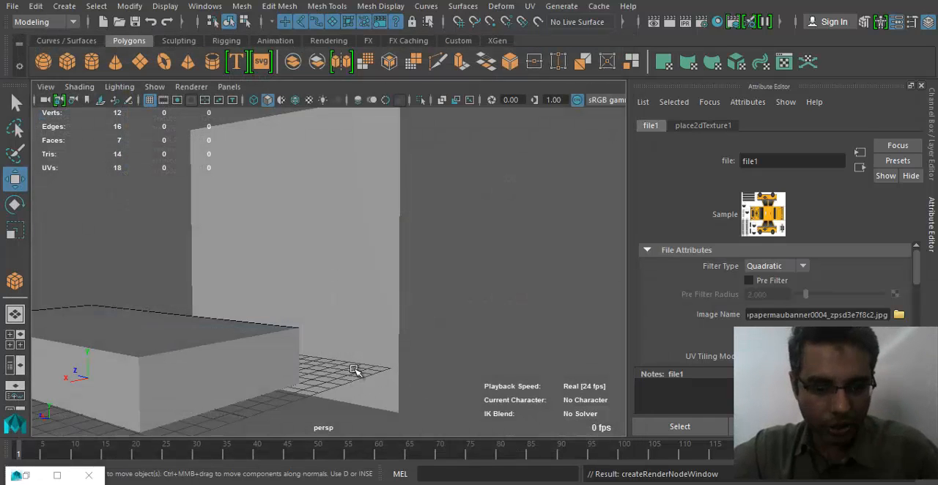
- Display textures in the viewport and select the upright plane showing the yellow cab layout
left_click_drag(299, 333, 379, 343, "alt")
left_click(289, 270)
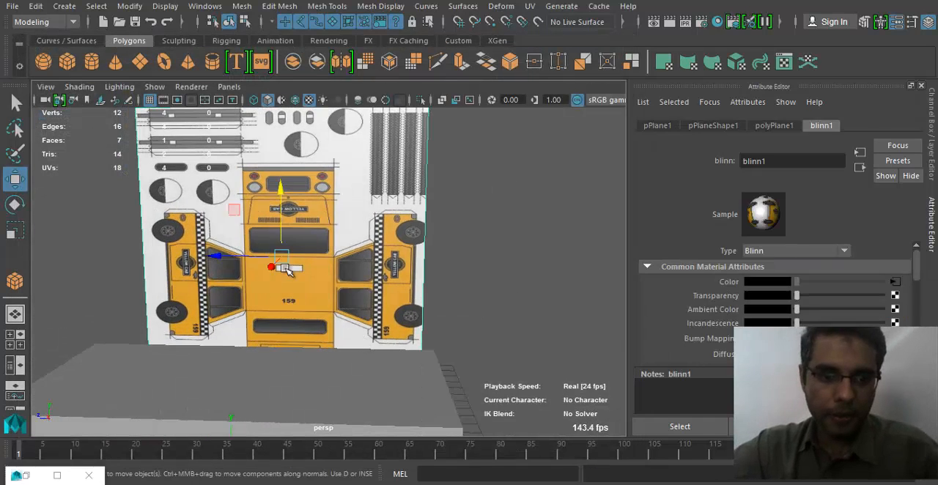
left_click_drag(289, 270, 306, 291, "alt")
middle_click_drag(347, 329, 359, 352, "alt")
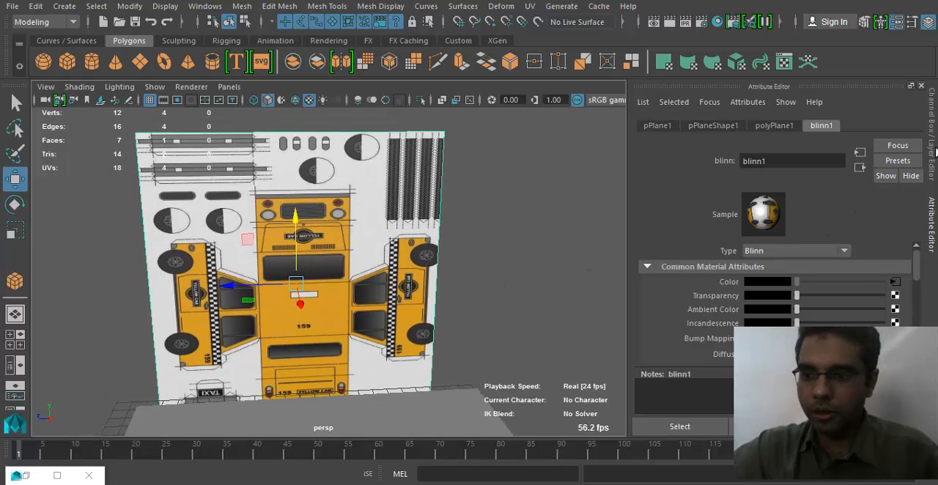
left_click(510, 8)
left_click(501, 7)
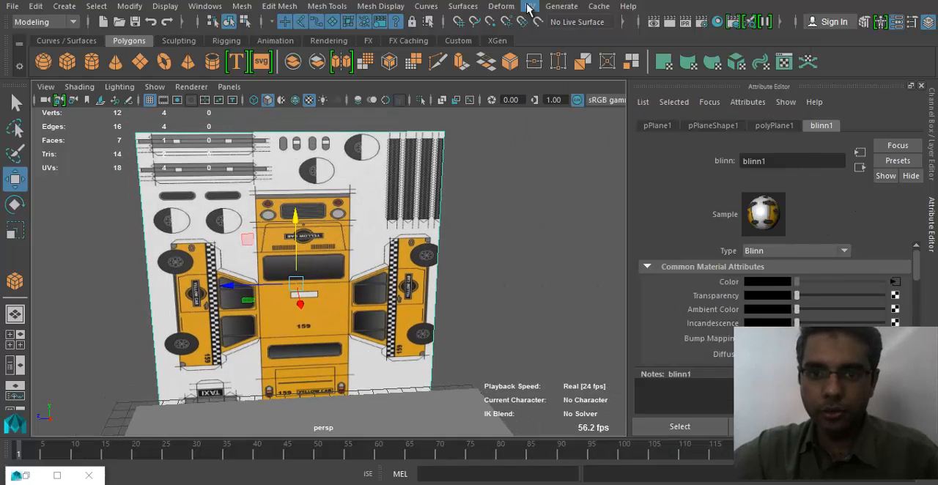
- Apply a planar UV projection to the upright plane so the cab layout lies with its side view horizontal
left_click(529, 7)
left_click(635, 126)
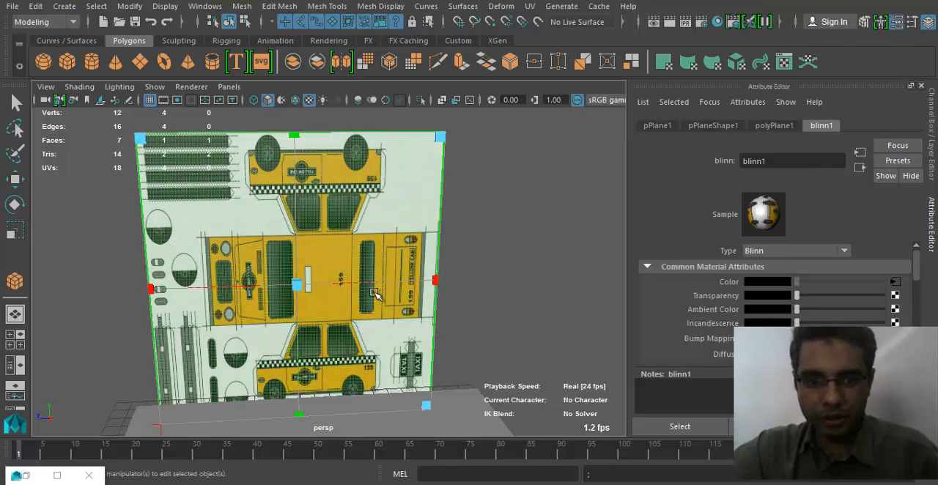
left_click_drag(453, 261, 519, 264)
left_click_drag(312, 262, 291, 169)
key("ctrl+z")
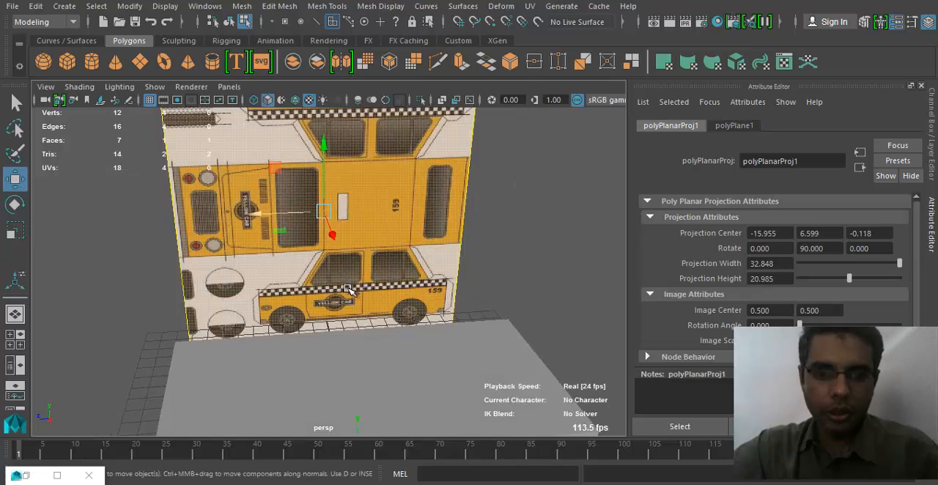
right_click_drag(414, 244, 458, 101)
right_click_drag(405, 220, 490, 294, "alt")
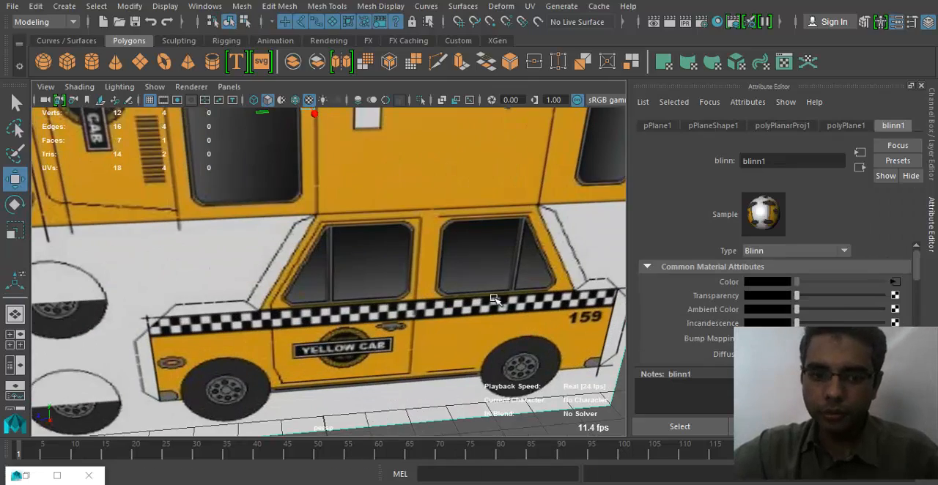
left_click_drag(478, 252, 321, 300, "alt")
right_click_drag(321, 300, 266, 287, "alt")
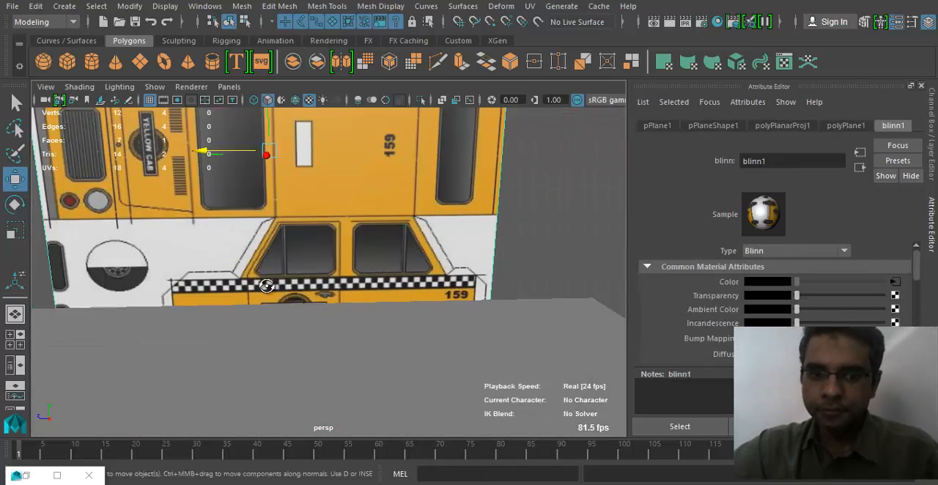
- Select the box in front of the reference plane and scale it to about half its length
left_click_drag(266, 286, 312, 294, "alt")
right_click_drag(480, 325, 434, 350, "alt")
left_click(426, 349)
left_click_drag(369, 347, 329, 345, "alt")
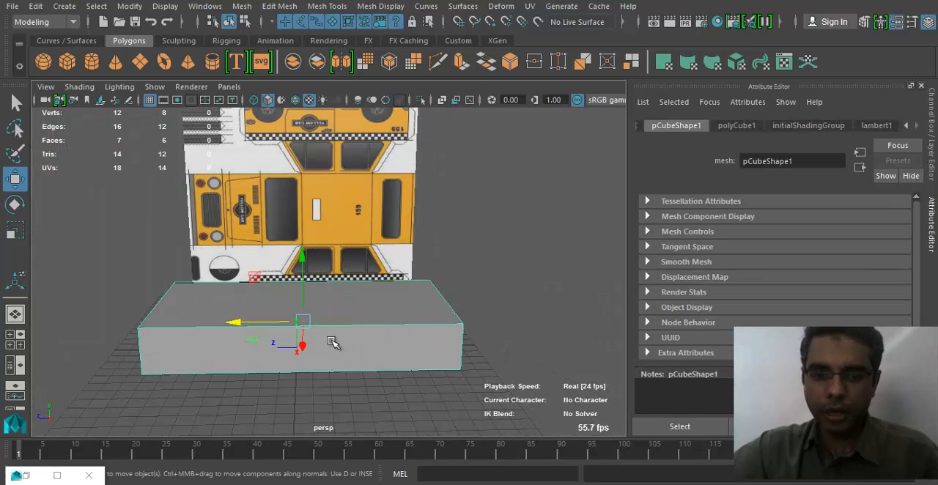
key("r")
left_click_drag(242, 320, 274, 323)
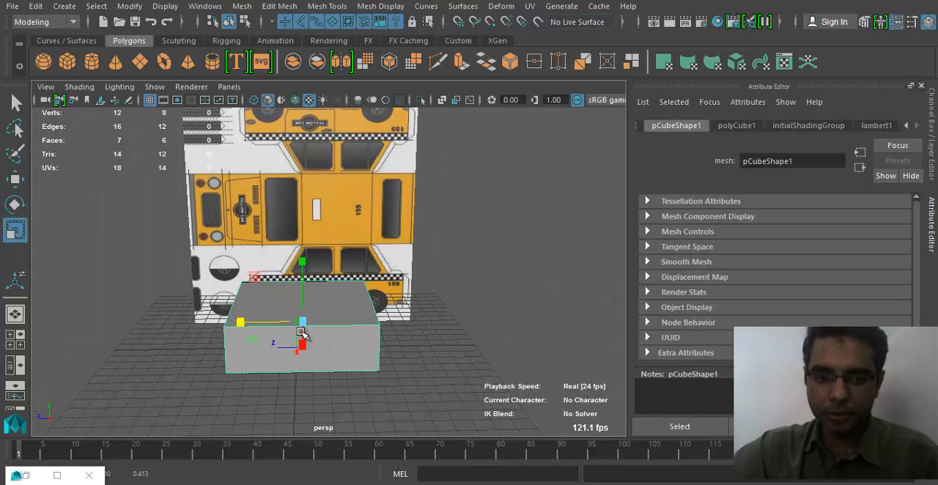
left_click_drag(287, 353, 381, 371, "alt")
left_click_drag(536, 327, 383, 357)
- Switch to the side view, then move and scale the box over the cab's lower body
key("space")
left_click_drag(363, 314, 293, 326)
scroll(286, 322, "up", 2)
key("w")
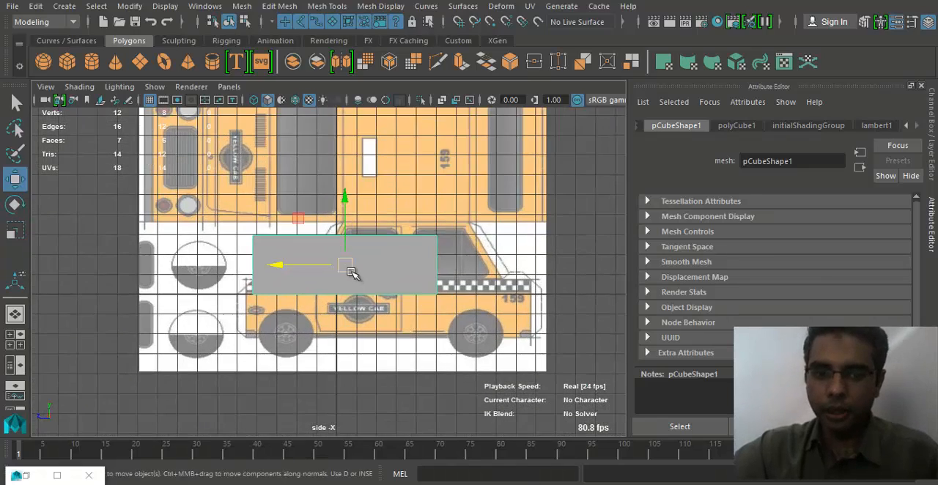
left_click_drag(352, 269, 333, 316)
scroll(363, 326, "up", 3)
key("r")
key("w")
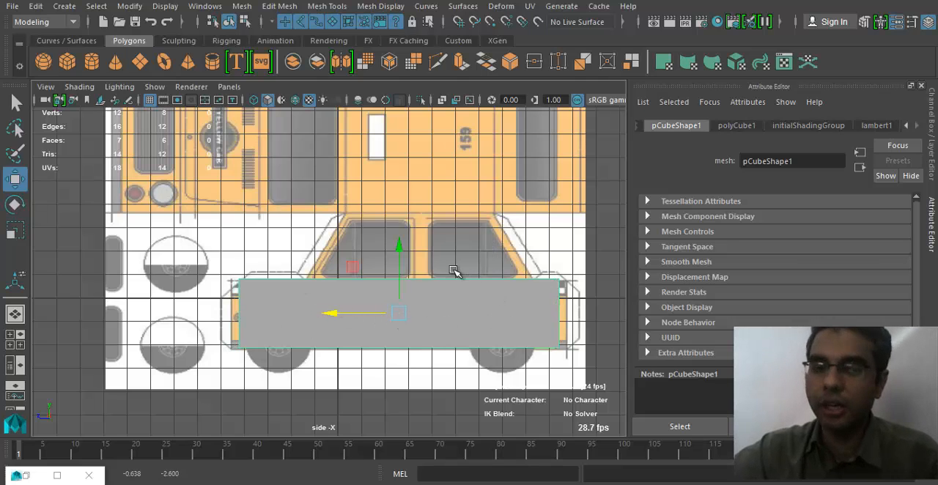
- Turn on X-Ray shading in the side view to see the cab drawing through the box
left_click(87, 98)
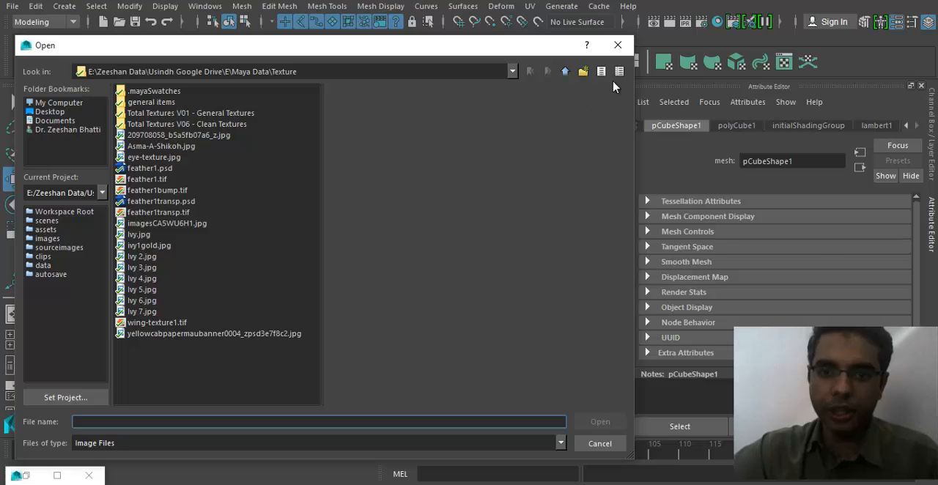
left_click(618, 45)
left_click(79, 87)
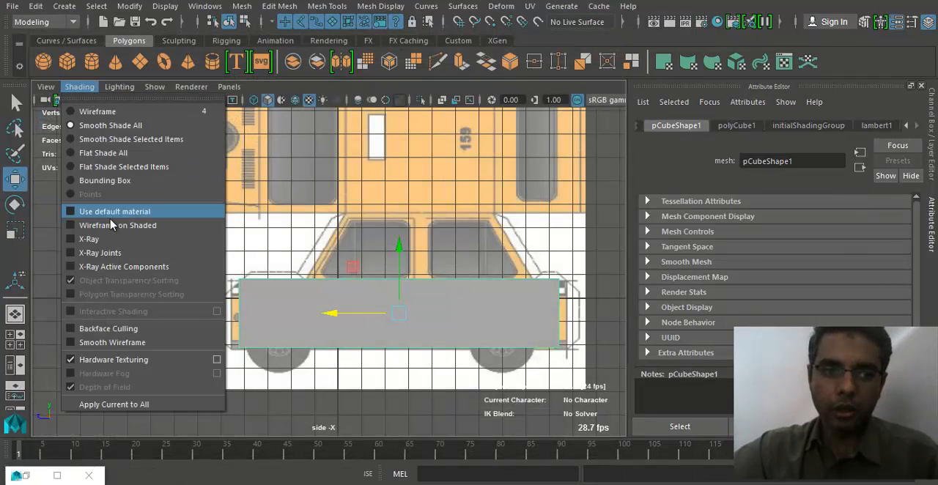
left_click(88, 239)
scroll(339, 347, "up", 2)
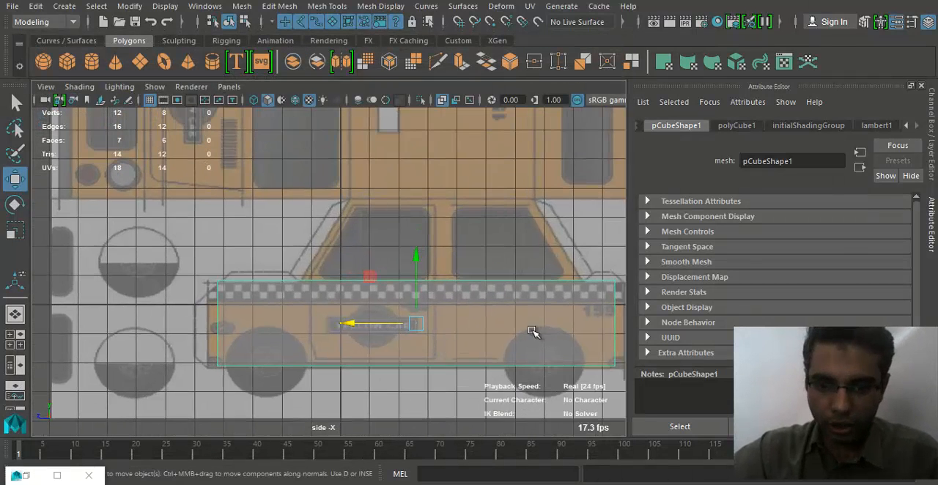
- Switch the box to vertex editing and move its rear end vertices out to the cab body's rear edge
middle_click_drag(532, 332, 485, 325, "alt")
right_click_drag(498, 284, 453, 116)
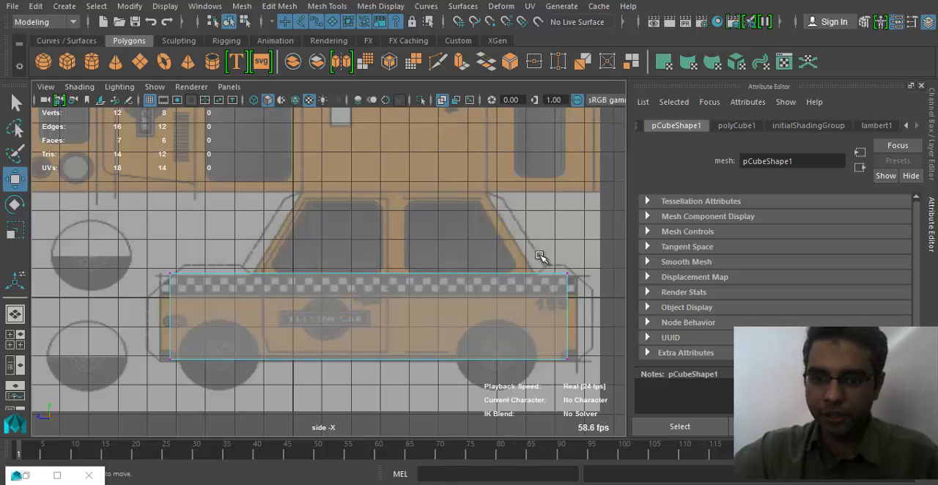
left_click_drag(539, 255, 607, 394)
mouse_move(493, 320)
left_mouse_down()
mouse_move(510, 321)
mouse_move(503, 321)
left_mouse_up()
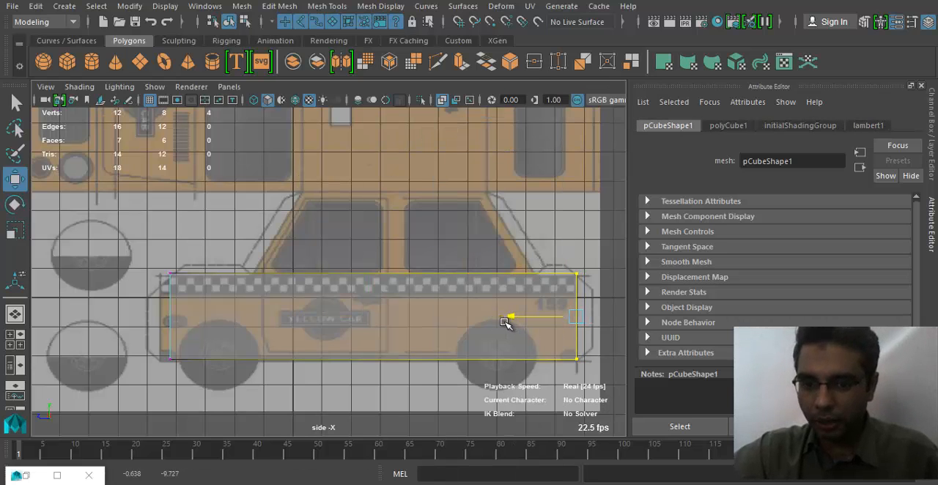
- Move the box's front end vertices out to the cab body's front edge
middle_click_drag(204, 279, 231, 285, "alt")
left_click_drag(176, 258, 211, 386)
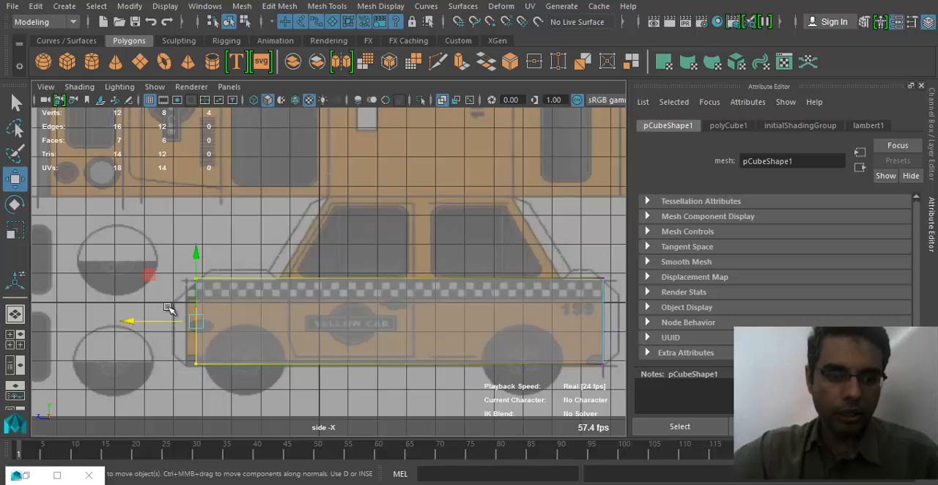
left_click_drag(152, 323, 142, 322)
middle_click_drag(404, 316, 400, 320, "alt")
- Lower the box's top vertices to the upper edge of the checkered stripe and return to object selection
left_click(181, 262)
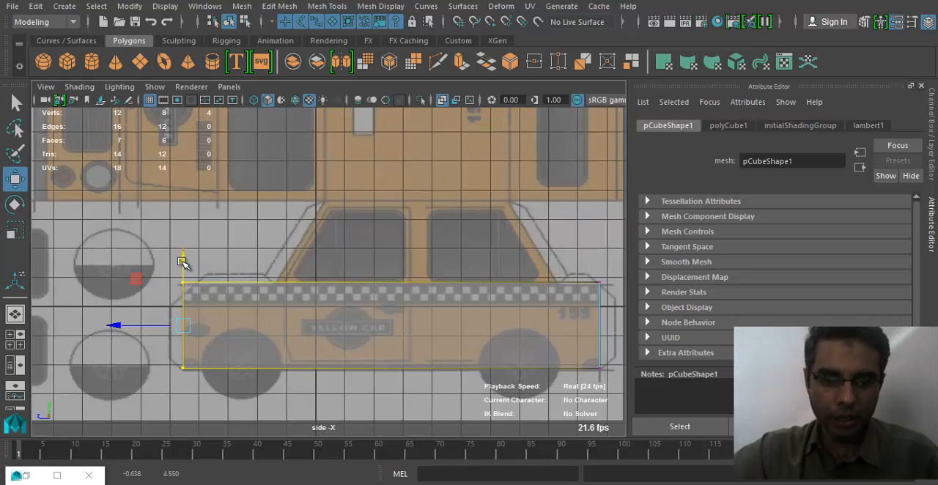
left_click_drag(161, 262, 638, 299)
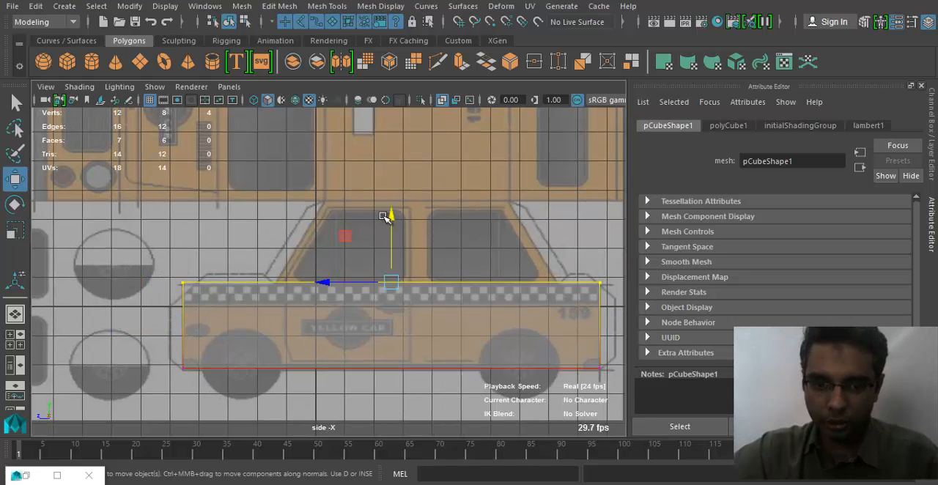
left_click_drag(388, 217, 390, 233)
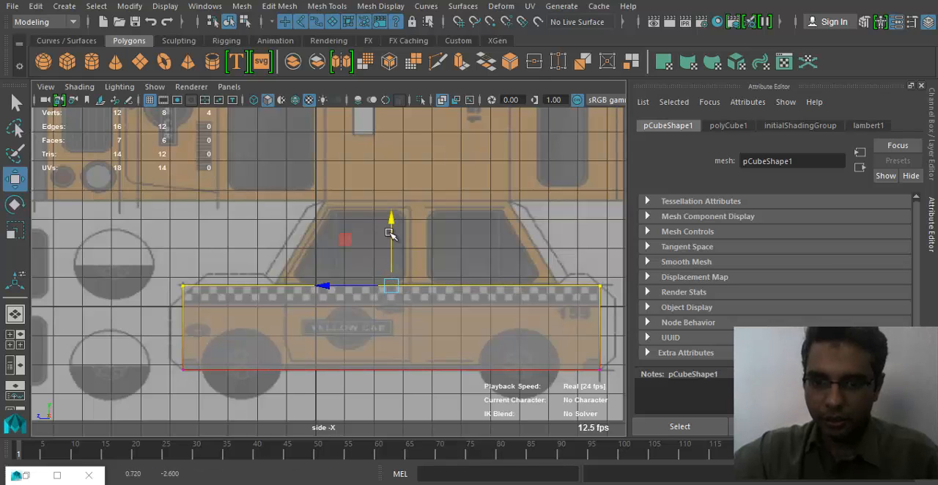
middle_click_drag(365, 348, 364, 324, "alt")
right_click_drag(285, 324, 324, 91)
left_click(366, 304)
right_click_drag(302, 322, 463, 334, "alt")
middle_click_drag(490, 298, 425, 292, "alt")
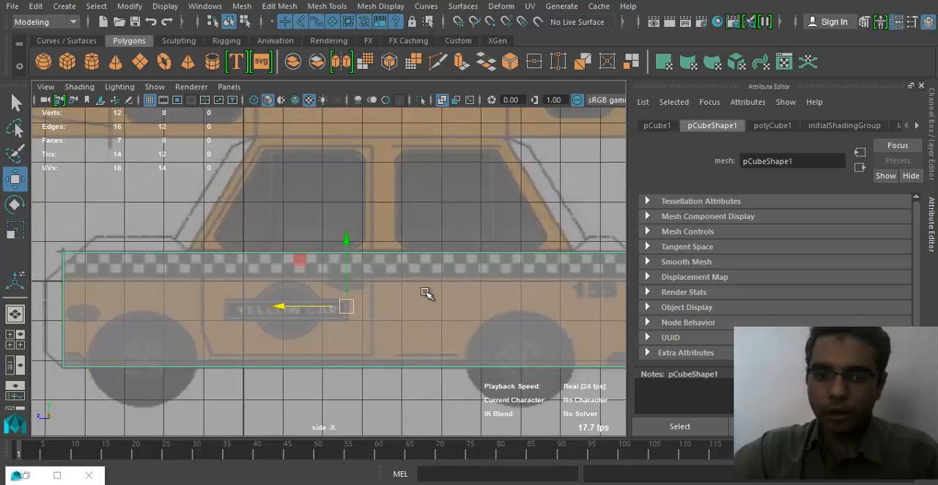
- Insert two vertical edge loops in the box, at the front and rear ends of the cab's window section
scroll(427, 293, "down", 2)
left_click(382, 6)
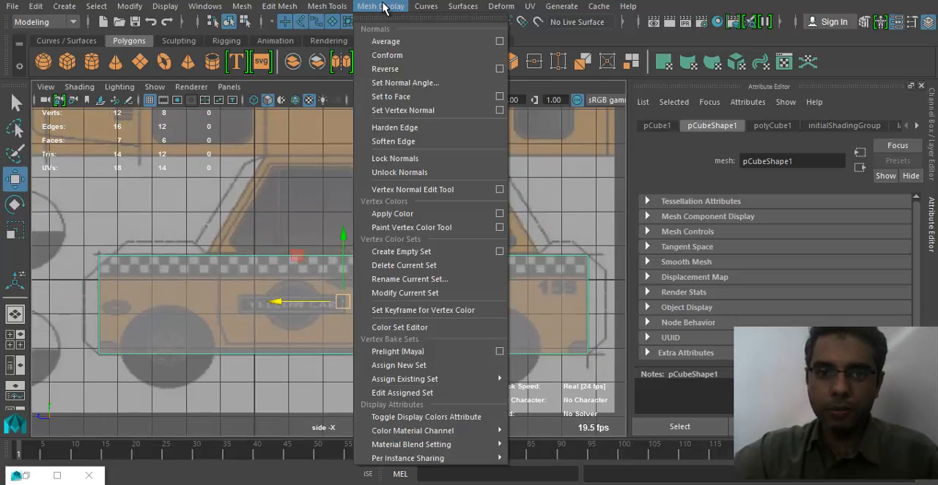
mouse_move(327, 6)
left_click(368, 111)
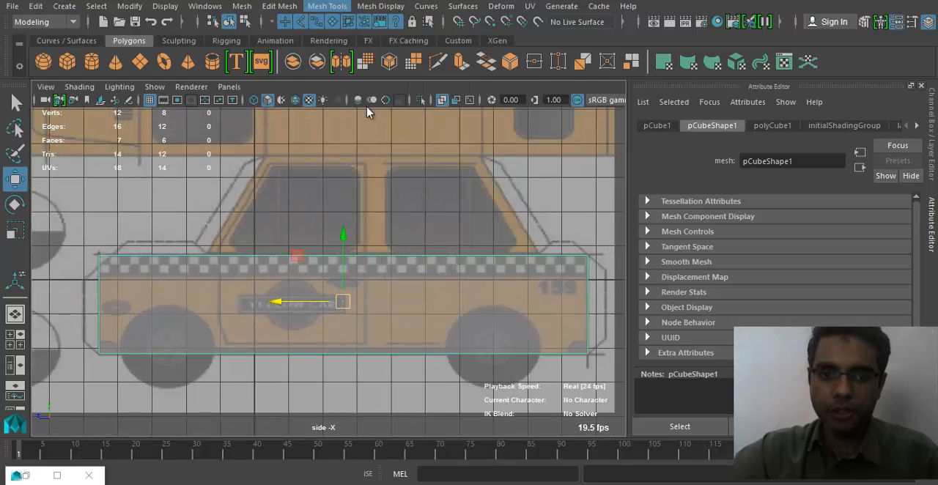
left_click_drag(208, 257, 206, 257)
left_click_drag(544, 260, 538, 257)
right_click_drag(491, 343, 434, 309, "alt")
key("q")
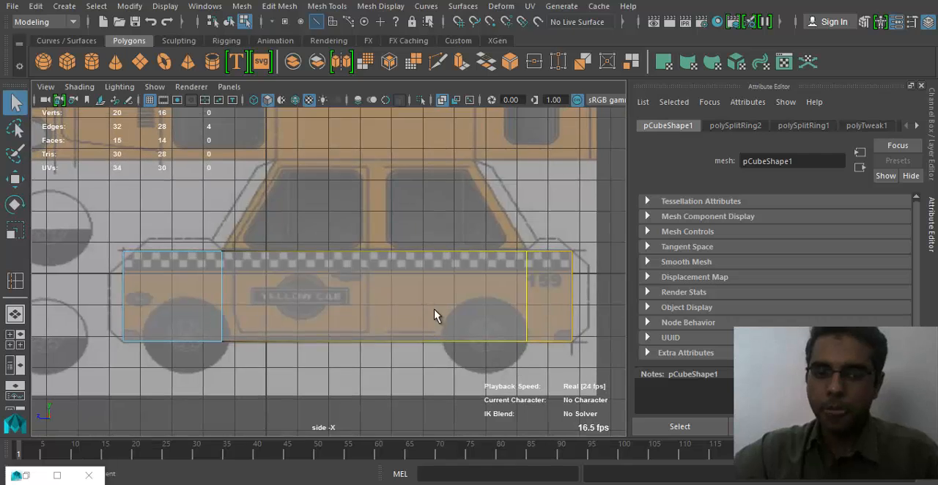
- Switch to the perspective view and select the box's top middle face between the two edge loops
middle_click_drag(417, 308, 364, 325, "alt")
key("space")
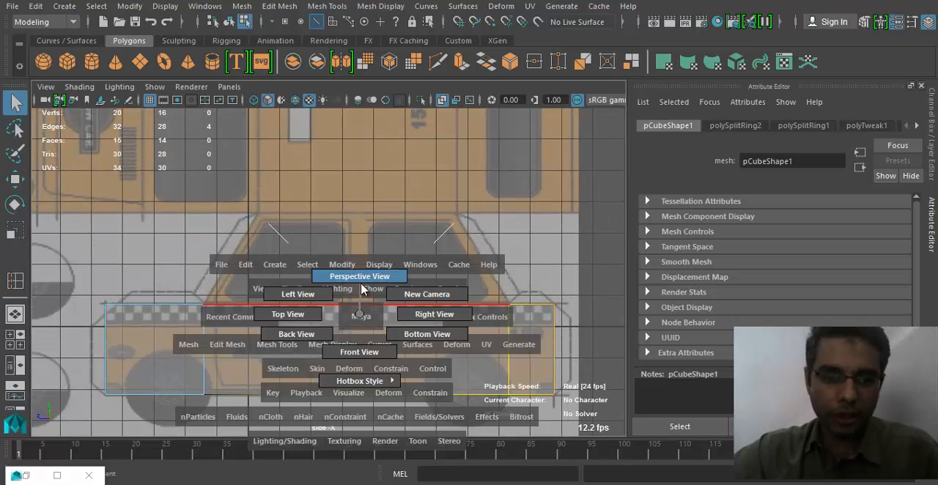
left_click_drag(361, 284, 374, 362)
right_click_drag(398, 374, 407, 155)
middle_click_drag(387, 366, 317, 275, "alt")
left_click(335, 293)
key("space")
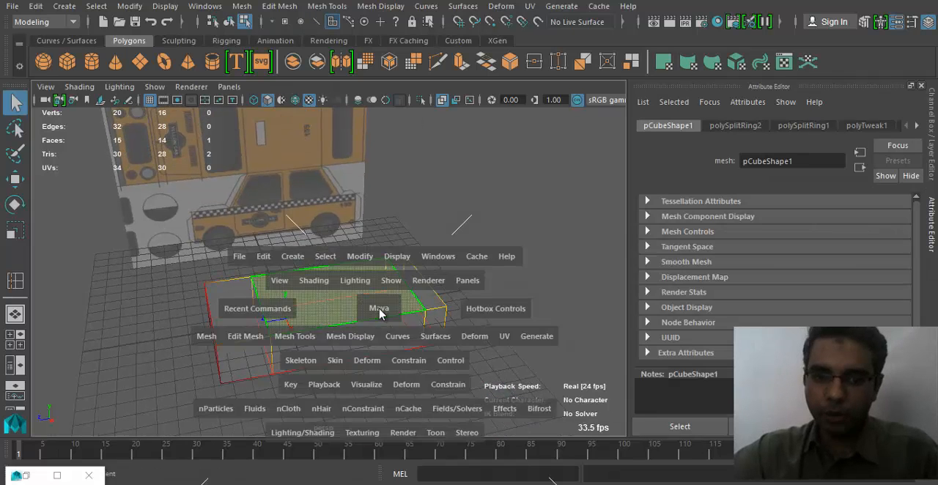
left_click_drag(379, 313, 377, 296)
left_click_drag(377, 323, 321, 344, "alt")
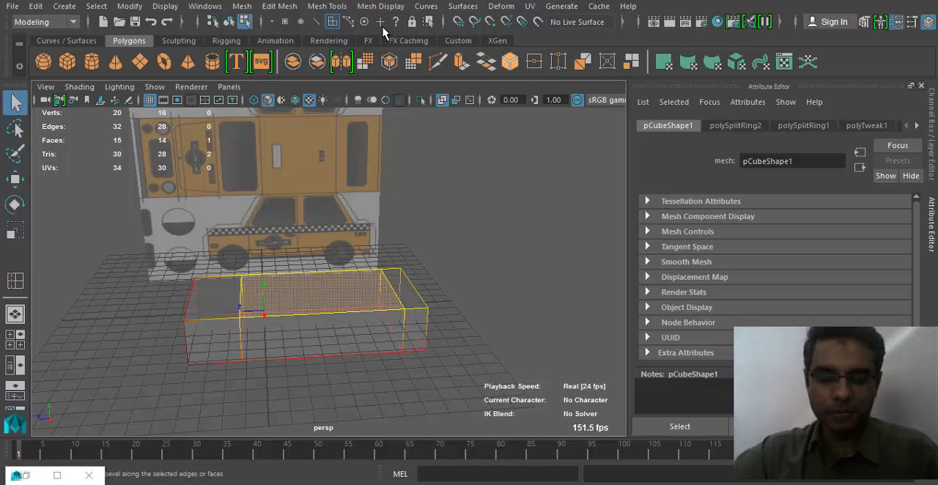
- Apply Extrude to the box's selected top middle face
left_click(328, 5)
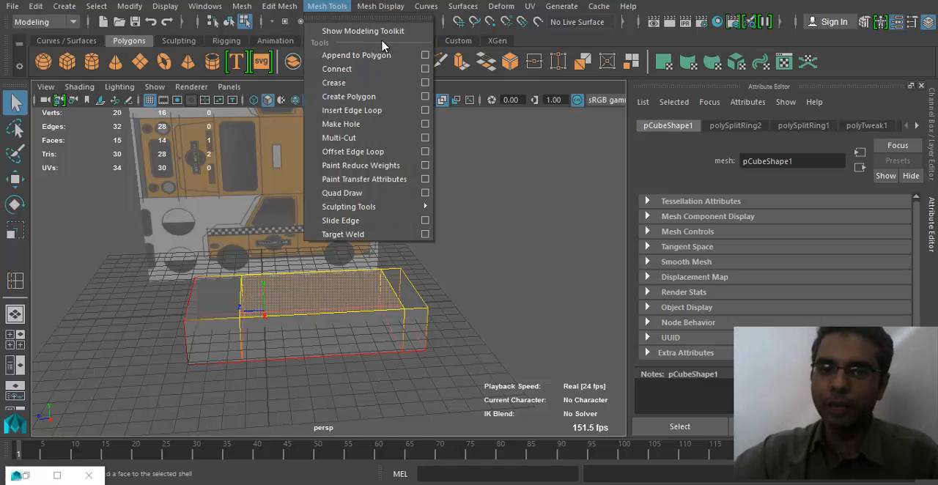
mouse_move(381, 6)
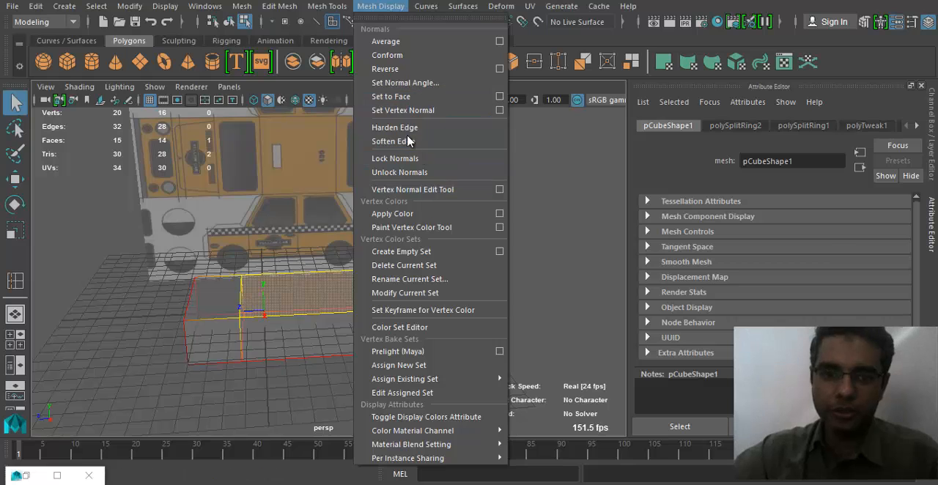
mouse_move(279, 6)
left_click(374, 124)
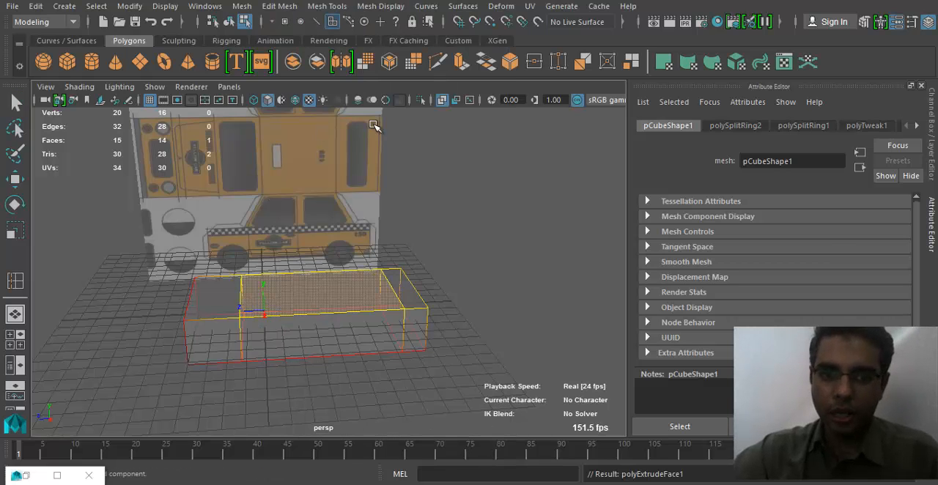
- Try raising the extruded top face by about 2 units in the perspective view, and undo the change
left_click_drag(324, 303, 314, 308, "alt")
left_click_drag(313, 252, 313, 220)
key("space")
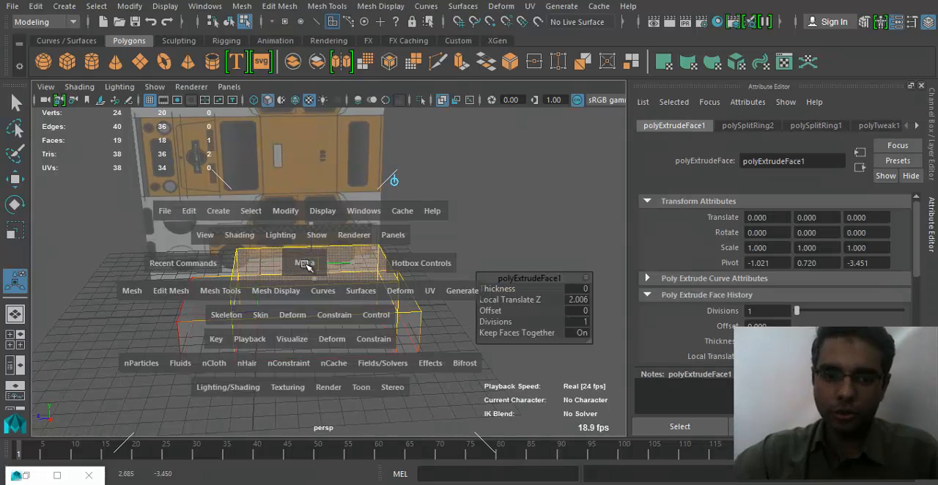
key("ctrl+z")
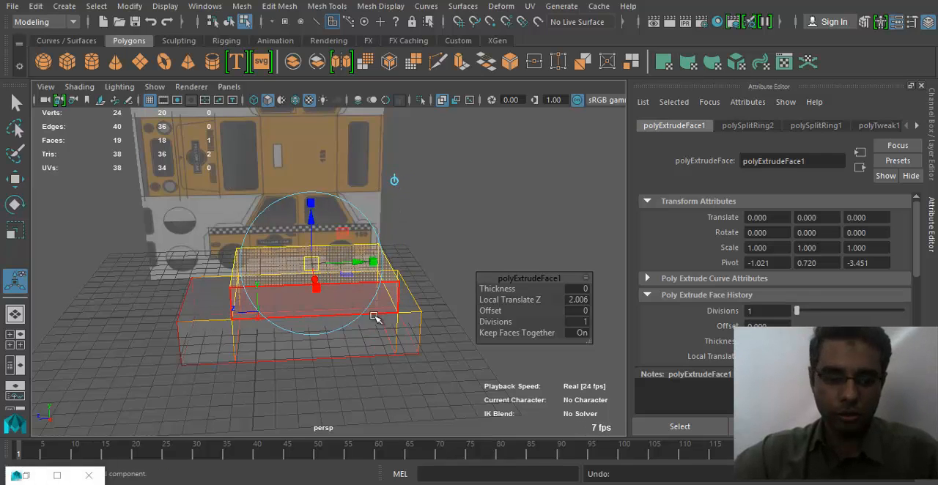
left_click_drag(374, 316, 302, 283, "alt")
key("ctrl+z")
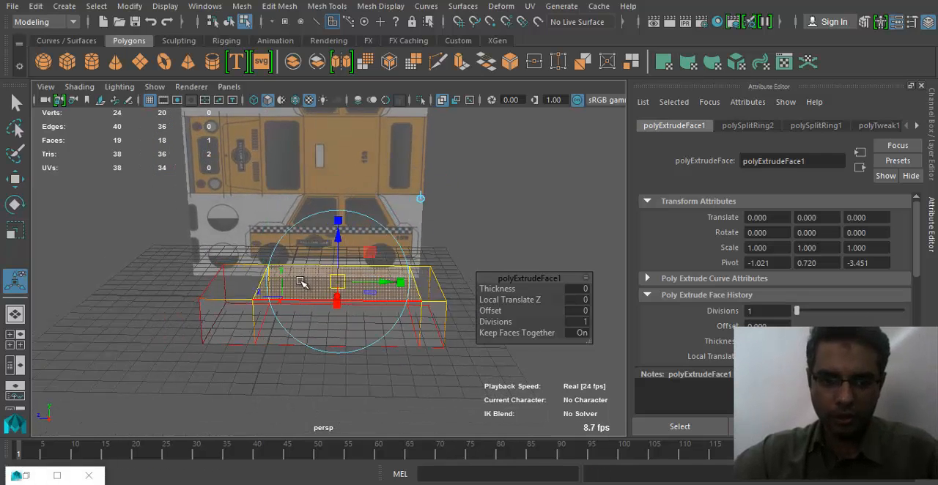
- Raise the extruded face to a Local Translate Z of 2.513 and check it in the side view
scroll(302, 282, "up", 1)
left_click_drag(345, 229, 349, 183)
key("space")
left_click_drag(375, 266, 446, 266)
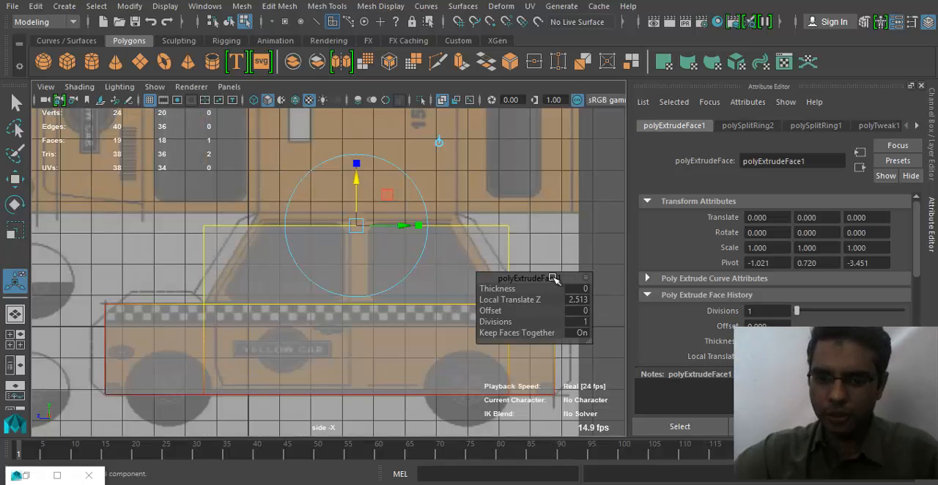
- Try to move the cabin block's top front vertices to the upper end of the windscreen line, and undo the move
key("q")
right_click_drag(428, 147, 276, 217)
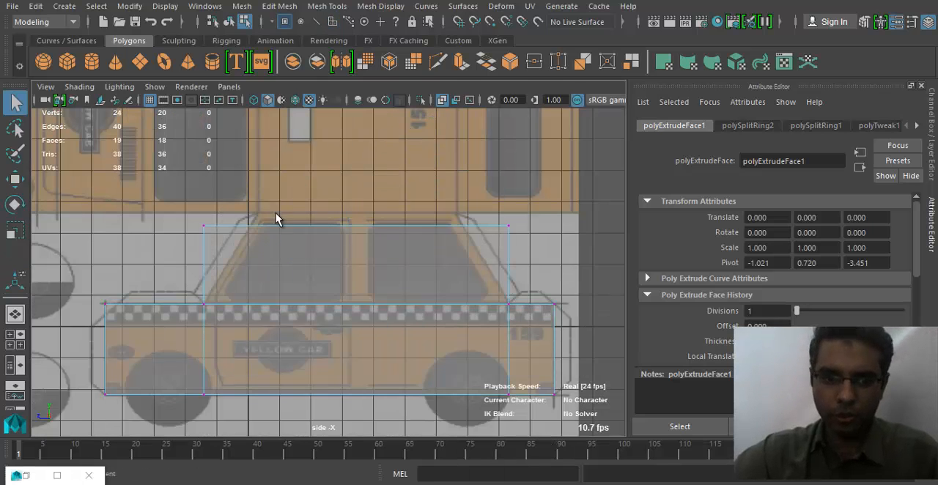
key("w")
left_click_drag(212, 234, 240, 208)
scroll(306, 332, "up", 1)
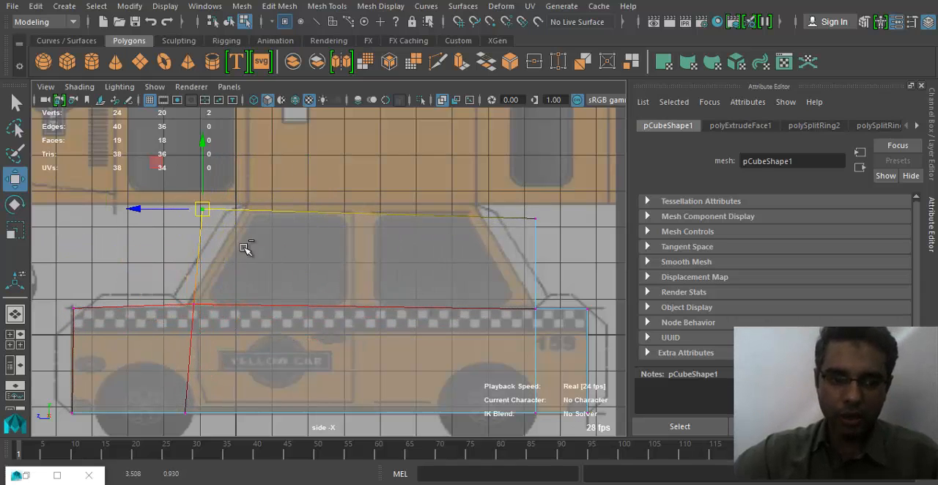
middle_click_drag(245, 305, 308, 302, "alt")
right_click_drag(308, 302, 274, 305, "alt")
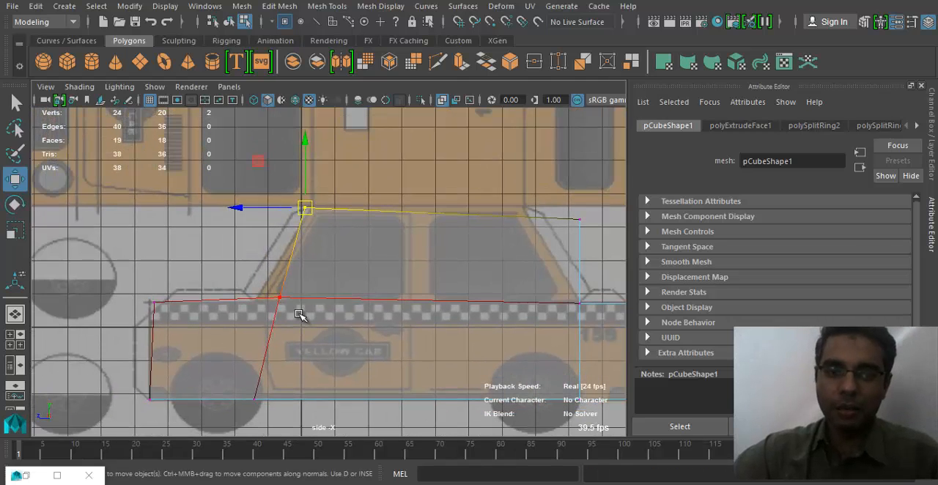
key("ctrl+z")
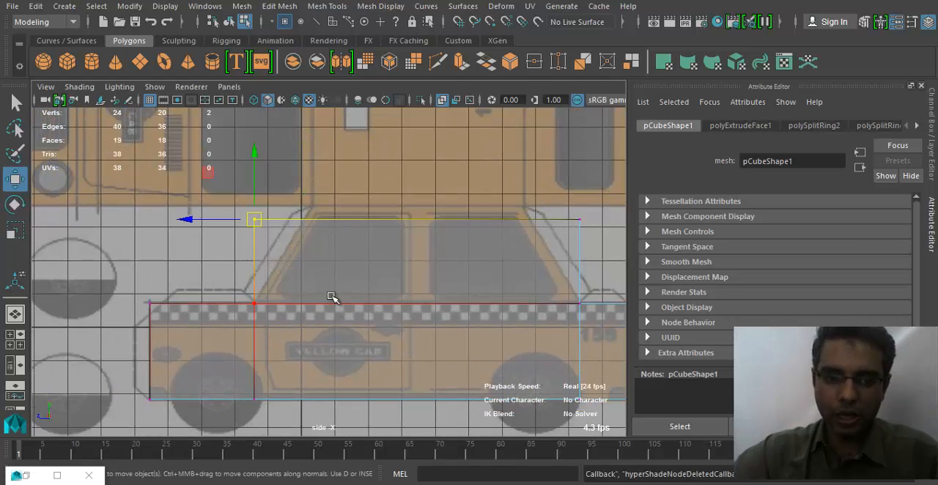
- Turn off Soft Select in the Move tool's settings, close those settings and show the Channel Box
double_click(15, 181)
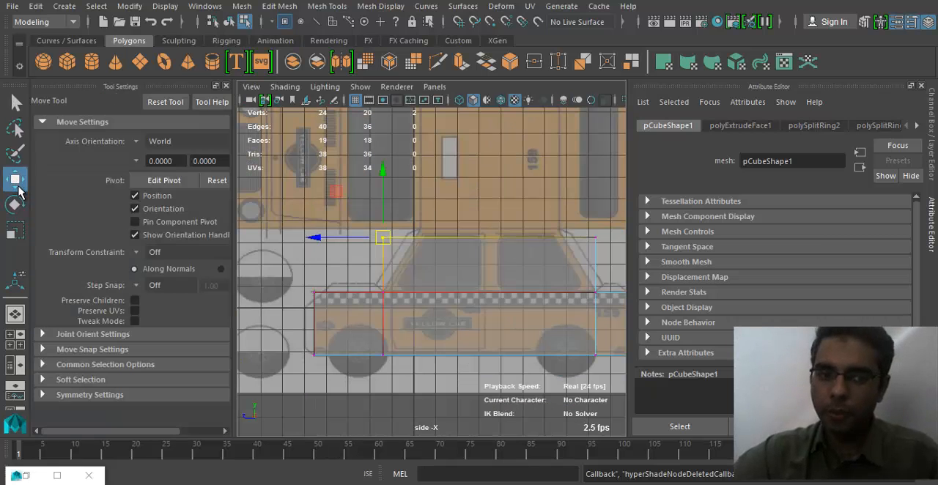
left_click(96, 381)
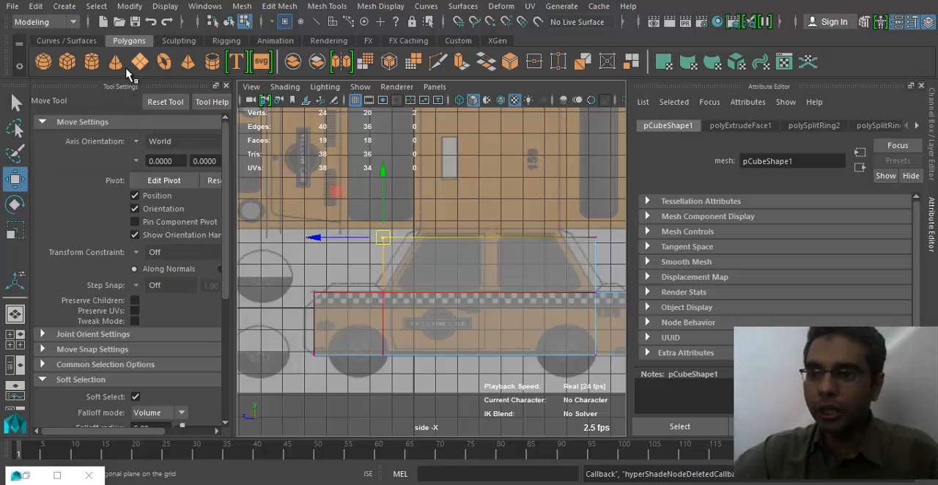
left_click(899, 24)
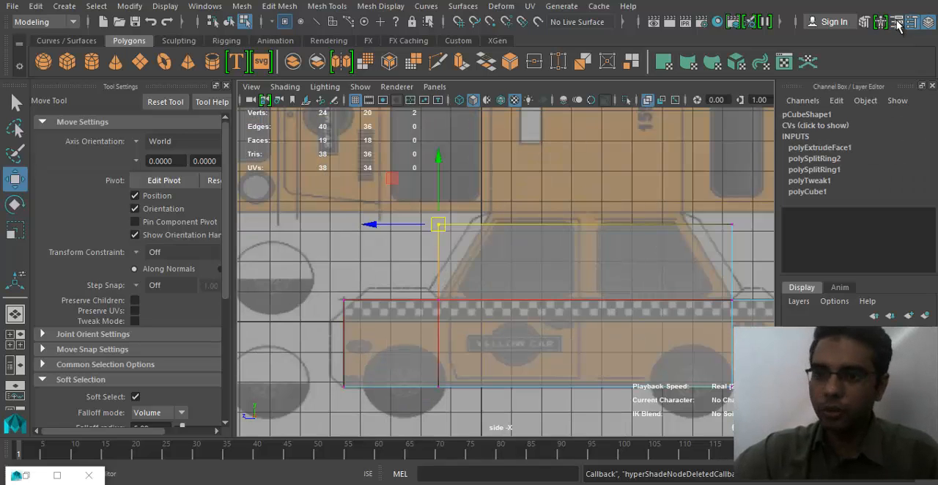
left_click(909, 26)
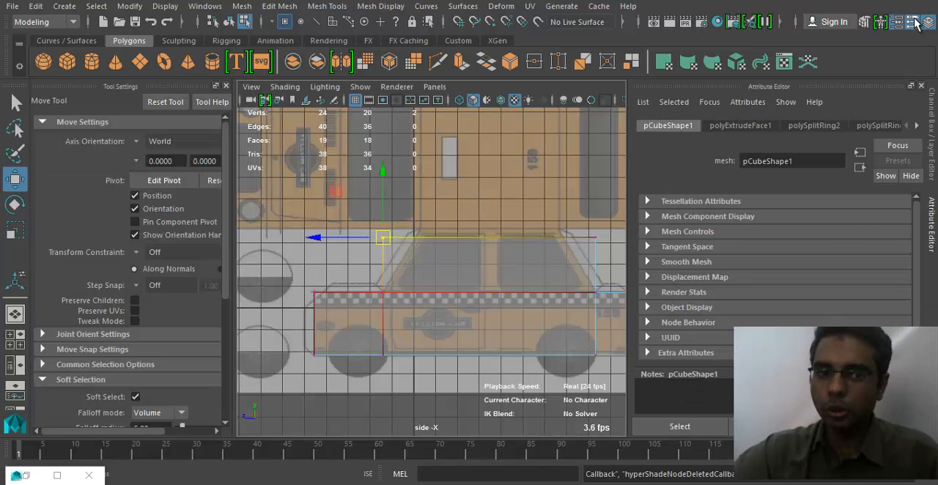
left_click(913, 24)
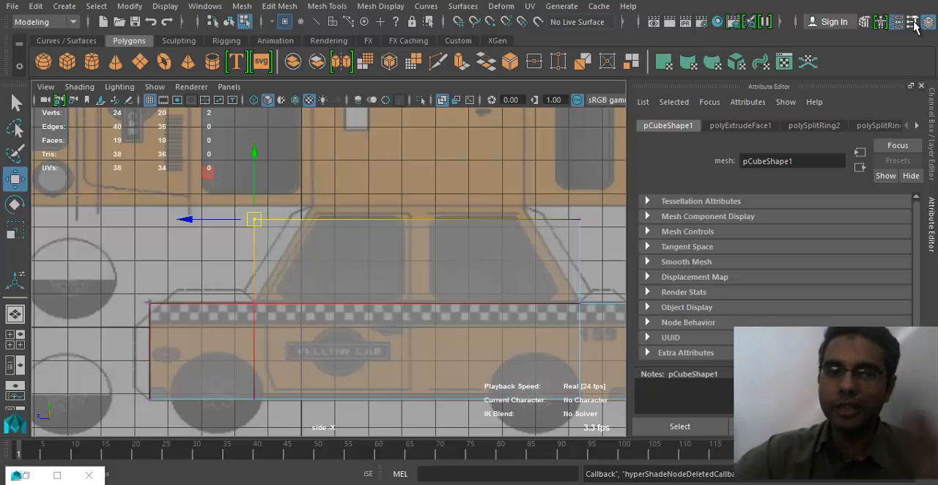
left_click(913, 24)
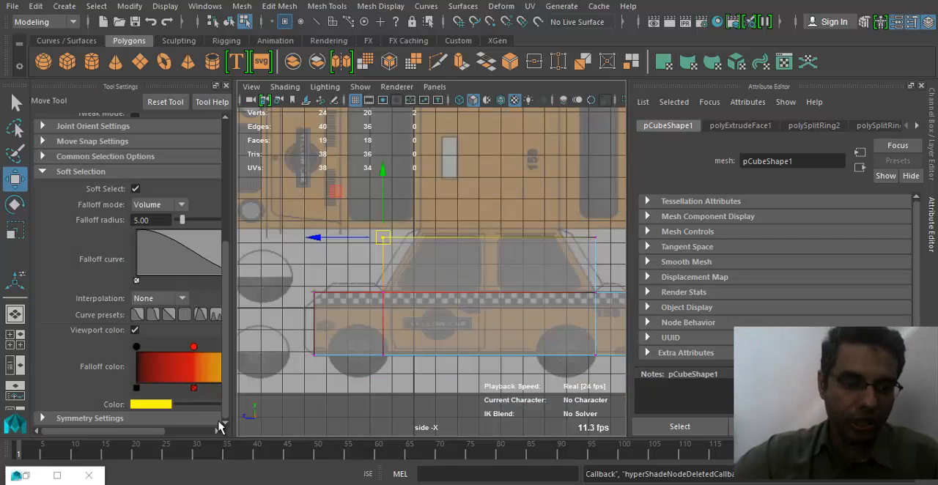
left_click(135, 189)
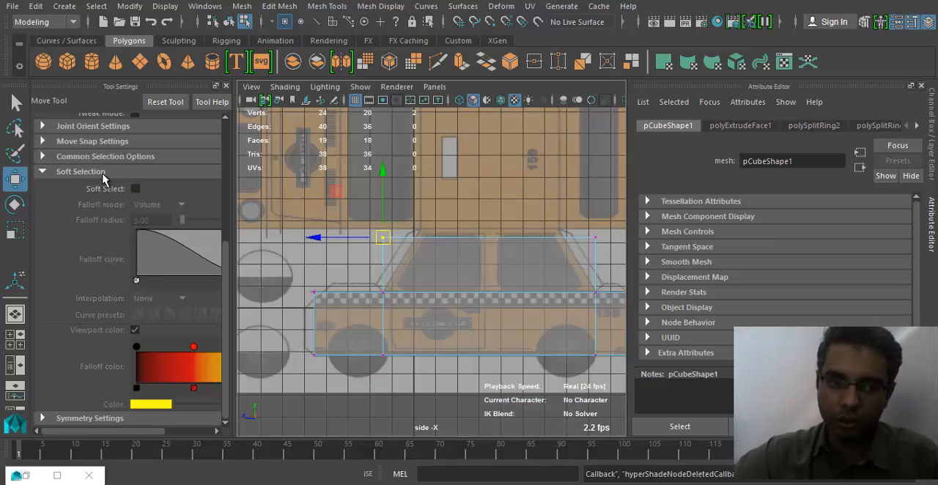
left_click(80, 172)
key("alt+space")
key("Escape")
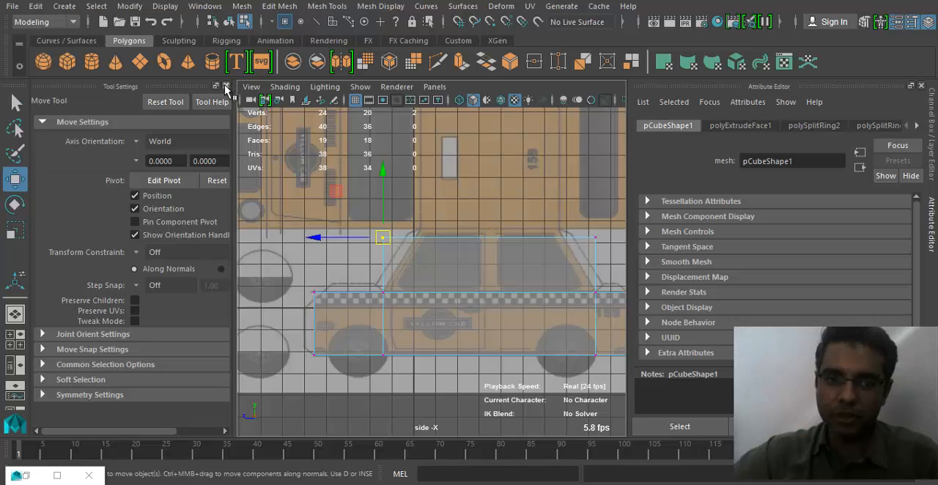
left_click(226, 86)
left_click(932, 120)
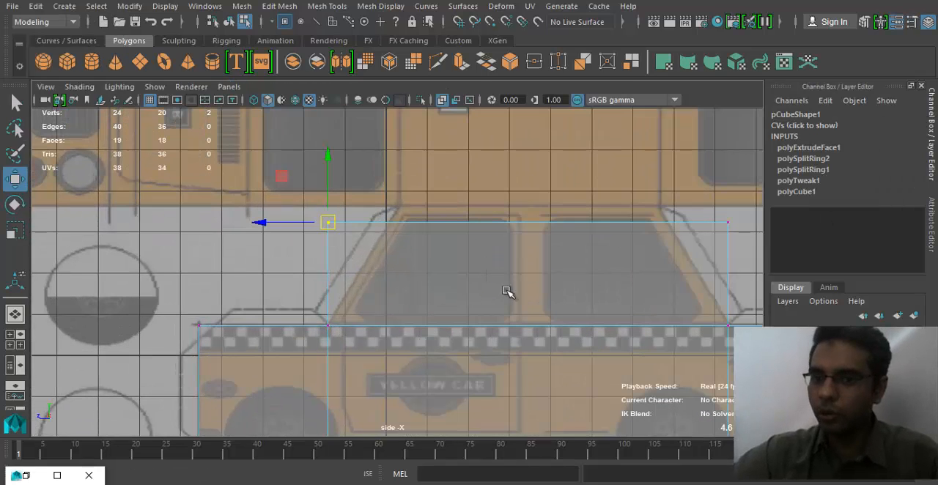
- Move the cabin block's top front and top rear vertices inward to slope the cabin's ends along the reference window lines
middle_click_drag(333, 312, 337, 281, "alt")
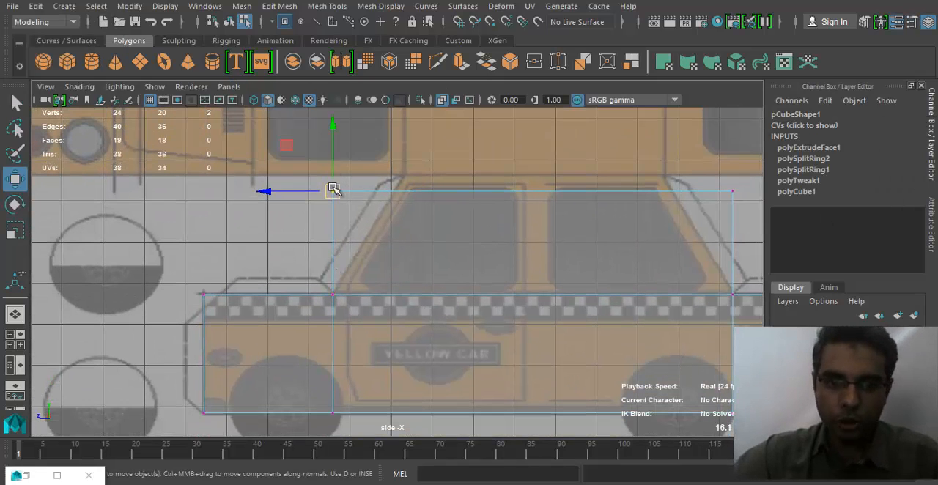
left_click_drag(269, 191, 324, 192)
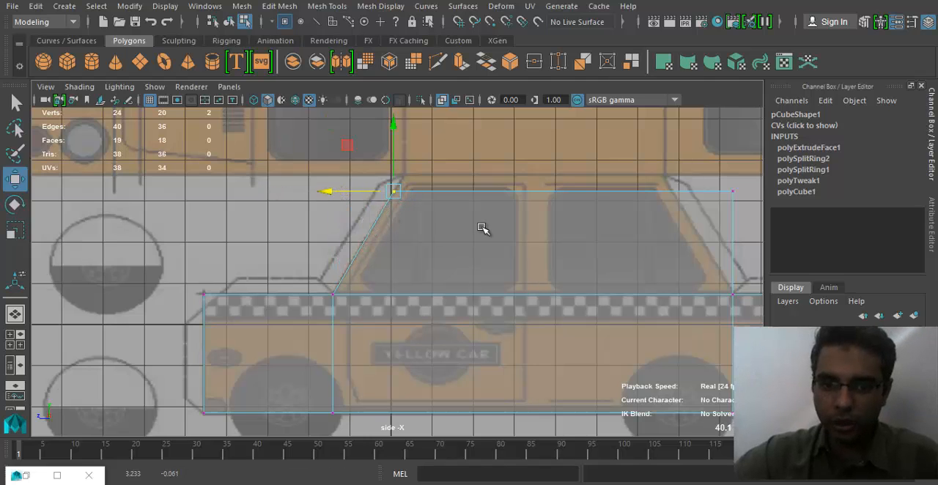
middle_click_drag(481, 228, 451, 263, "alt")
left_click_drag(716, 214, 677, 248)
left_click_drag(636, 226, 581, 229)
- Raise the cabin's four top vertices to the reference roof line and scale them slightly inward along the car's length
left_click_drag(336, 216, 659, 236)
left_click_drag(501, 161, 503, 144)
key("r")
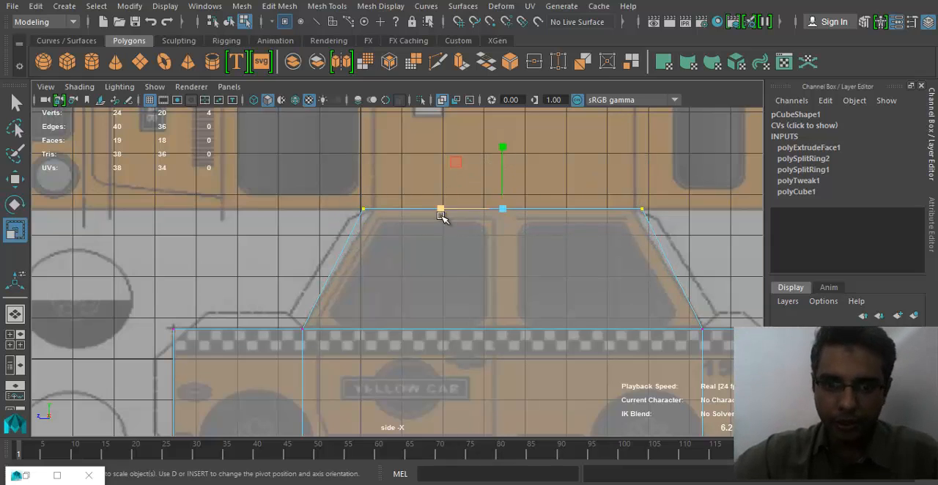
left_click_drag(442, 211, 446, 209)
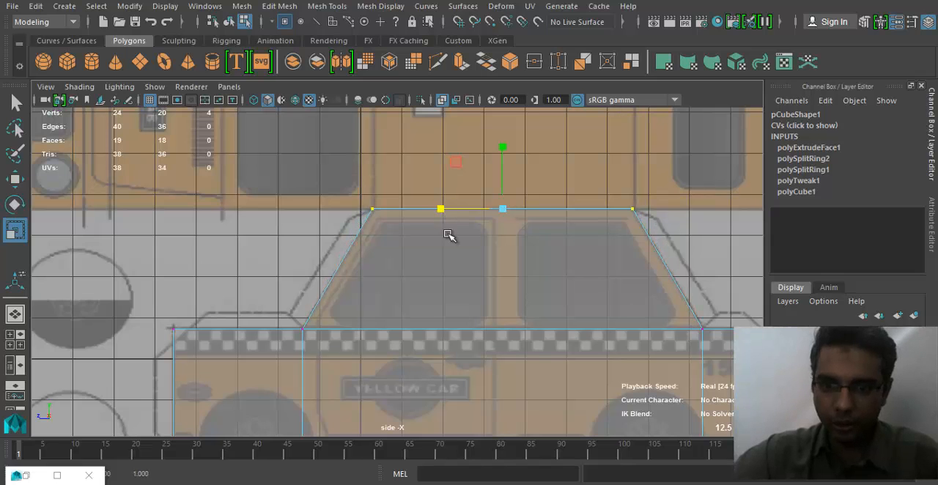
- Examine the mesh outline against the cab reference in the side view, from the bonnet's front corner to the boot
middle_click_drag(591, 292, 496, 205, "alt")
middle_click_drag(620, 249, 719, 249, "alt")
middle_click_drag(393, 285, 433, 291, "alt")
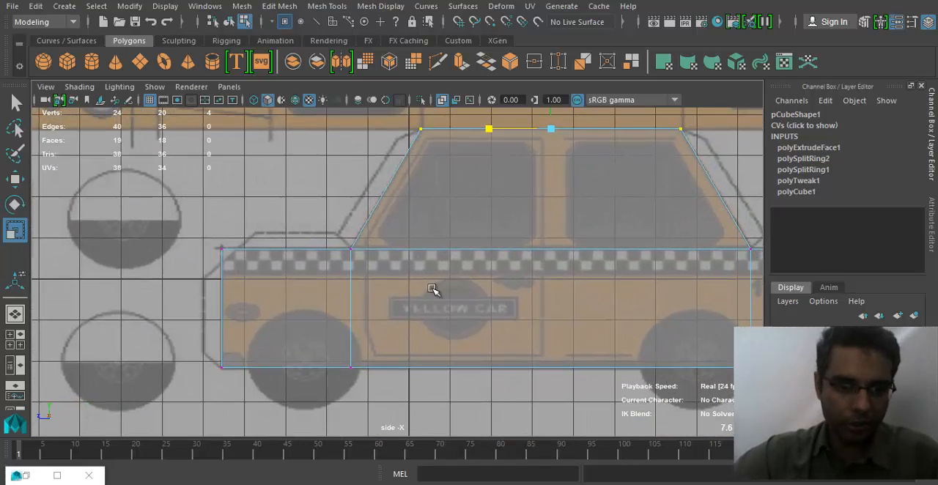
middle_click_drag(180, 266, 417, 286, "alt")
middle_click_drag(520, 289, 457, 444, "alt")
right_click_drag(443, 403, 342, 344, "alt")
middle_click_drag(381, 333, 343, 270, "alt")
right_click_drag(343, 270, 460, 303, "alt")
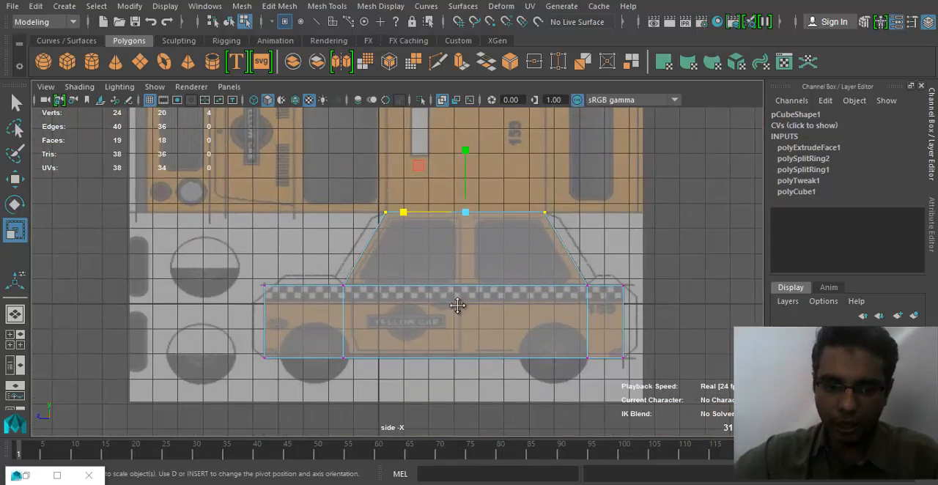
middle_click_drag(494, 324, 443, 302, "alt")
right_click_drag(441, 288, 440, 154)
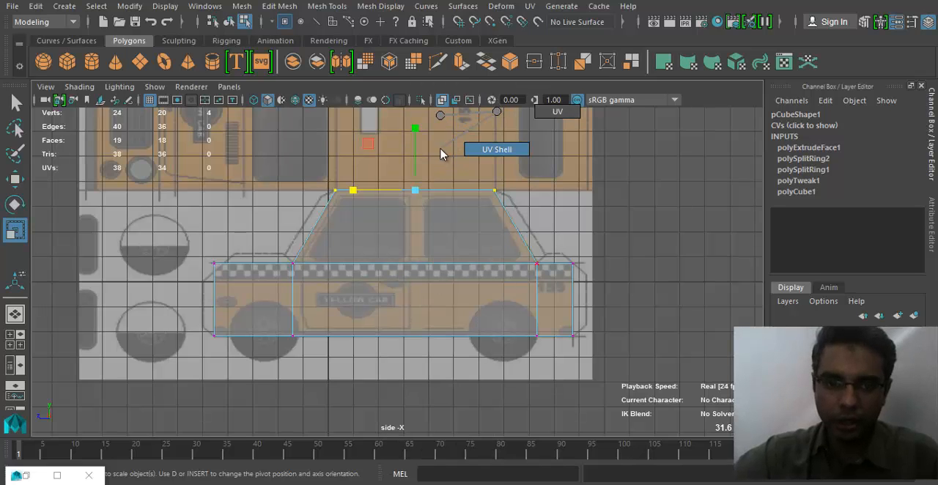
right_click_drag(451, 119, 439, 116)
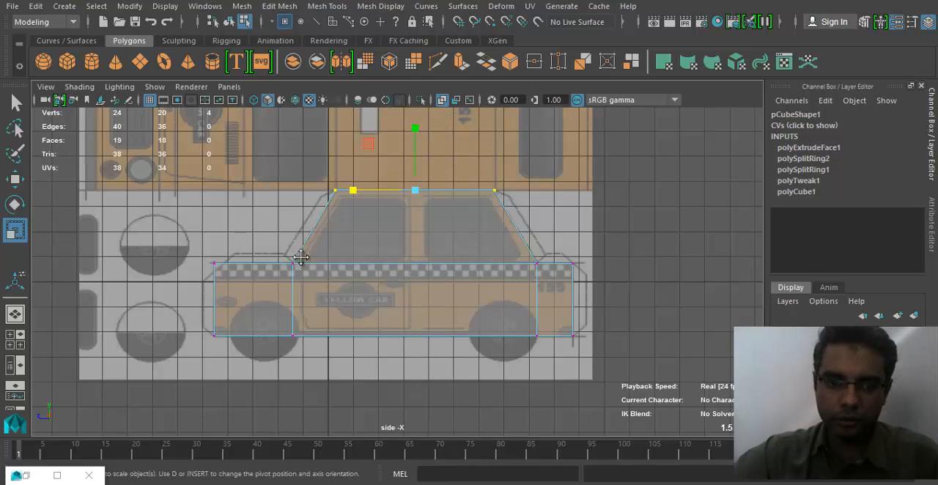
middle_click_drag(302, 257, 393, 258, "alt")
right_click_drag(381, 293, 492, 375, "alt")
middle_click_drag(171, 318, 323, 315, "alt")
right_click_drag(323, 315, 456, 218, "alt")
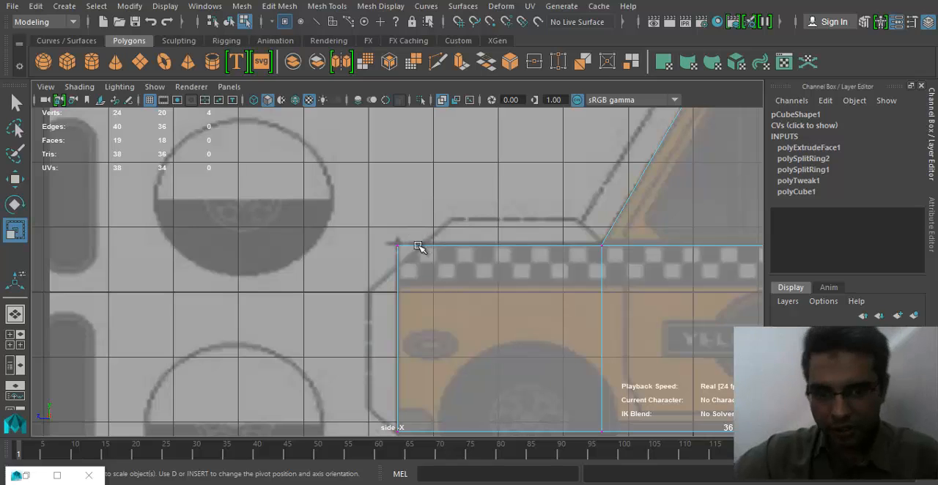
middle_click_drag(533, 274, 423, 269, "alt")
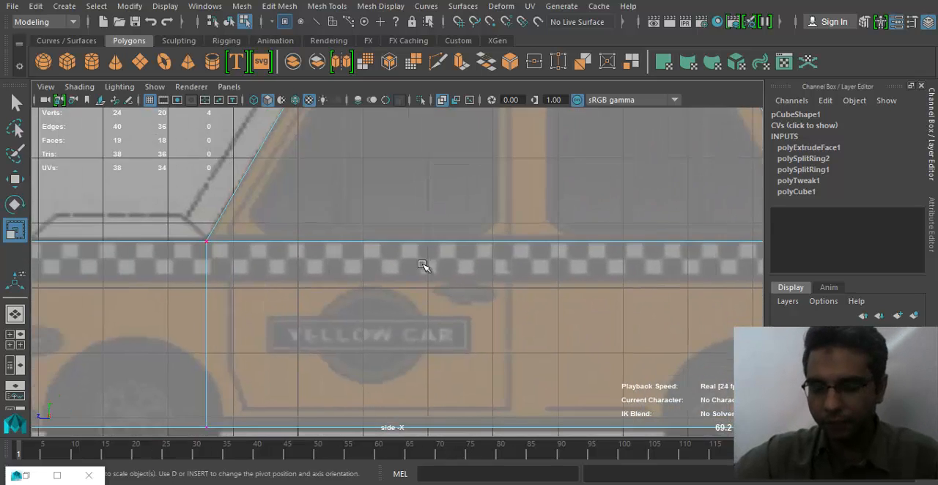
right_click_drag(516, 265, 425, 276, "alt")
middle_click_drag(425, 276, 313, 284, "alt")
right_click_drag(312, 284, 489, 266, "alt")
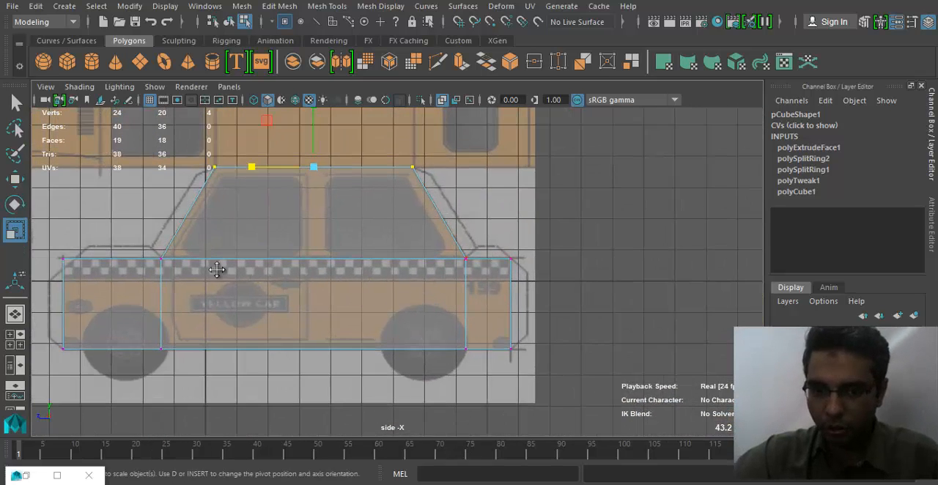
middle_click_drag(217, 270, 521, 279, "alt")
right_click_drag(330, 301, 498, 118, "alt")
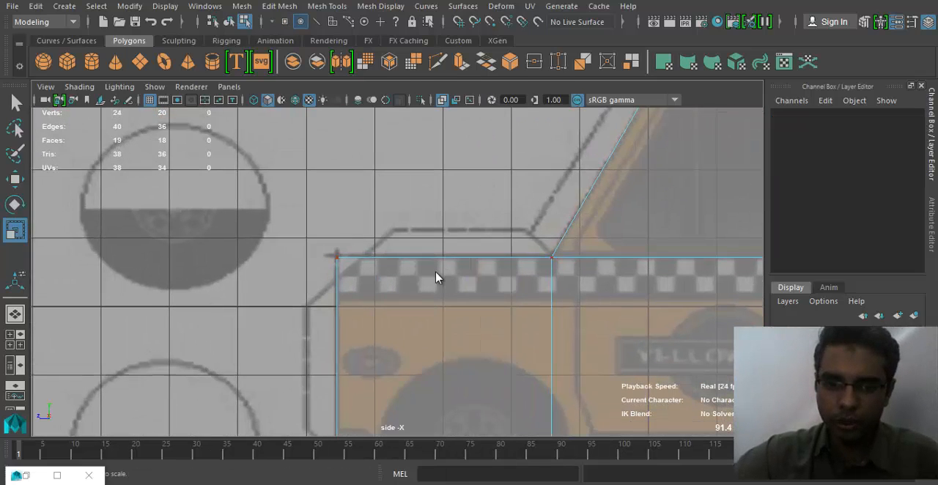
- Try inserting a vertical edge loop just behind the body's front edge, and undo it
right_click_drag(435, 162, 435, 82)
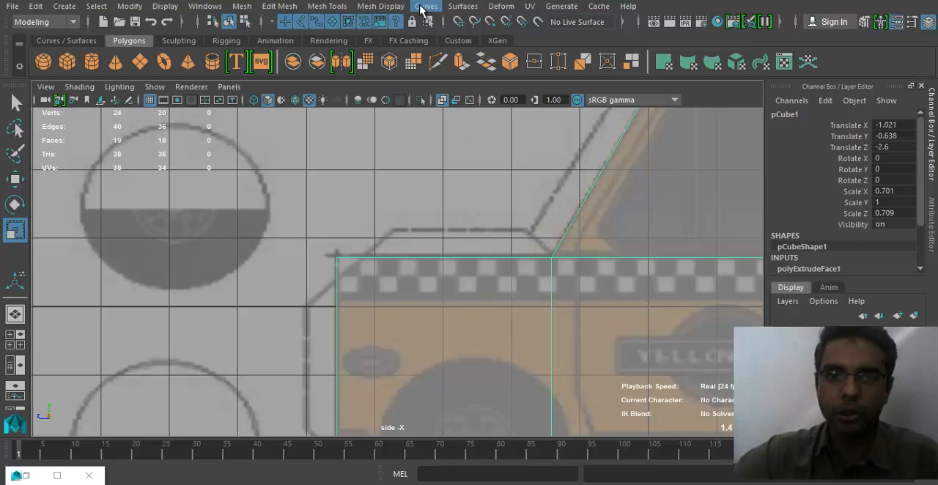
left_click(327, 6)
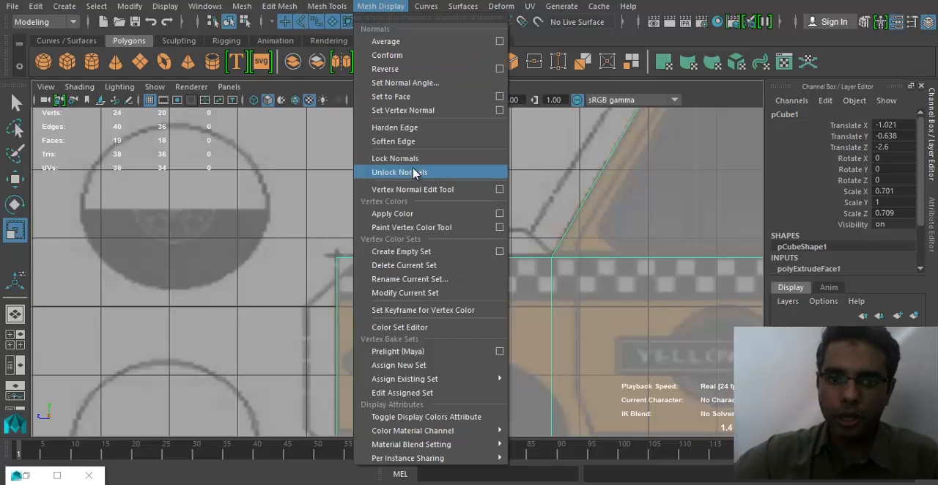
left_click(279, 5)
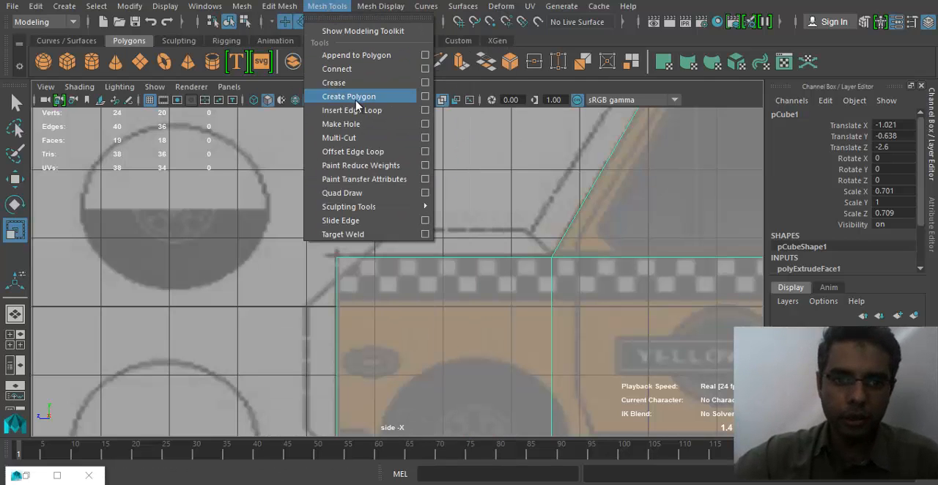
left_click(354, 110)
left_click(368, 264)
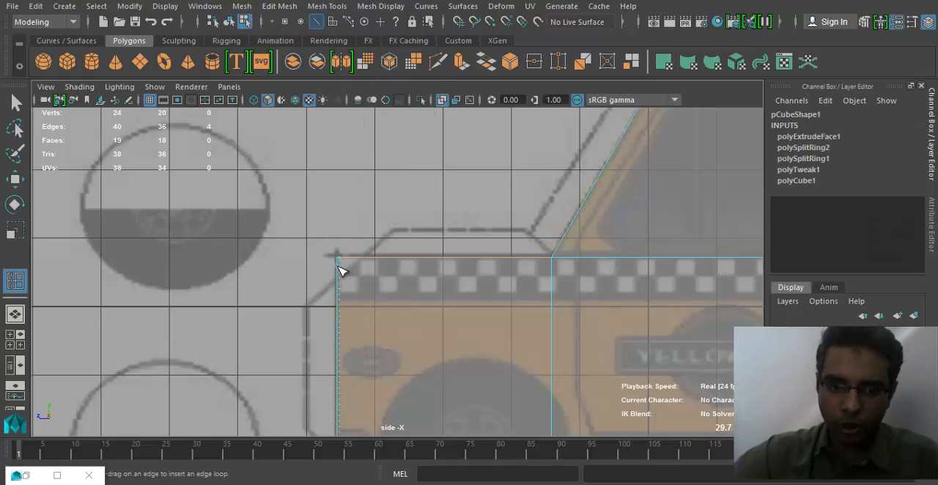
left_click(414, 292)
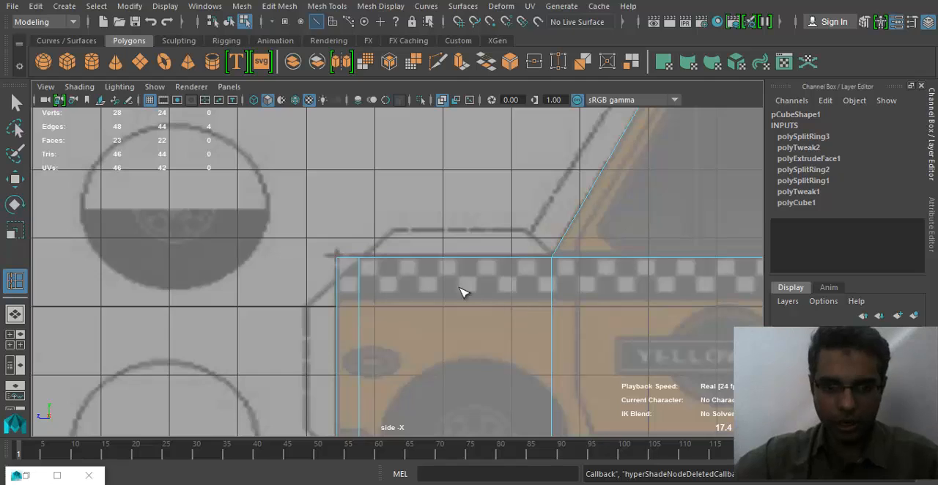
key("ctrl+z")
key("ctrl+z")
- Try the Crease tool on the edges at the body's upper front corner
left_click(327, 6)
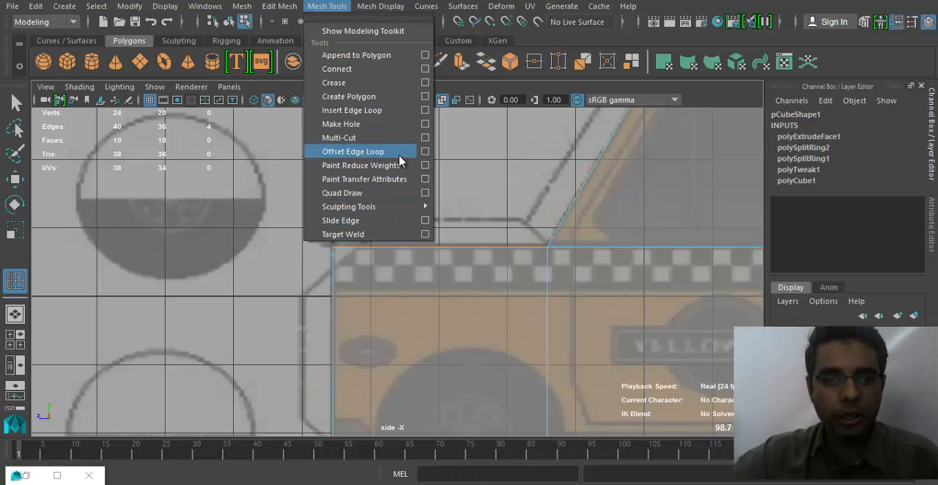
left_click(389, 89)
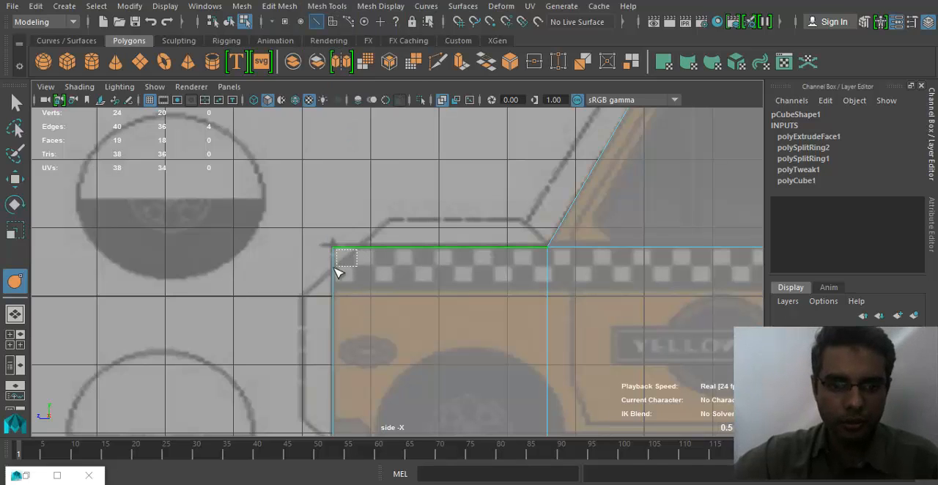
left_click_drag(334, 268, 323, 283)
left_click(362, 247)
left_click(344, 7)
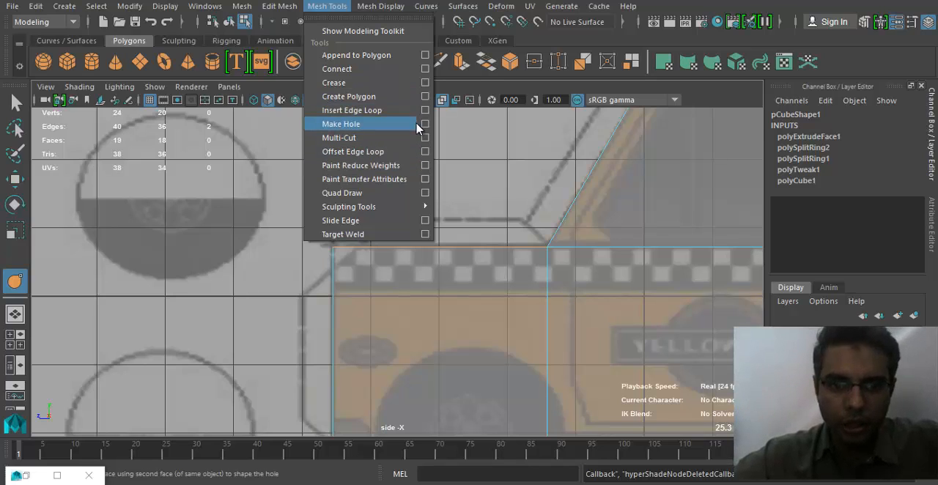
left_click(362, 31)
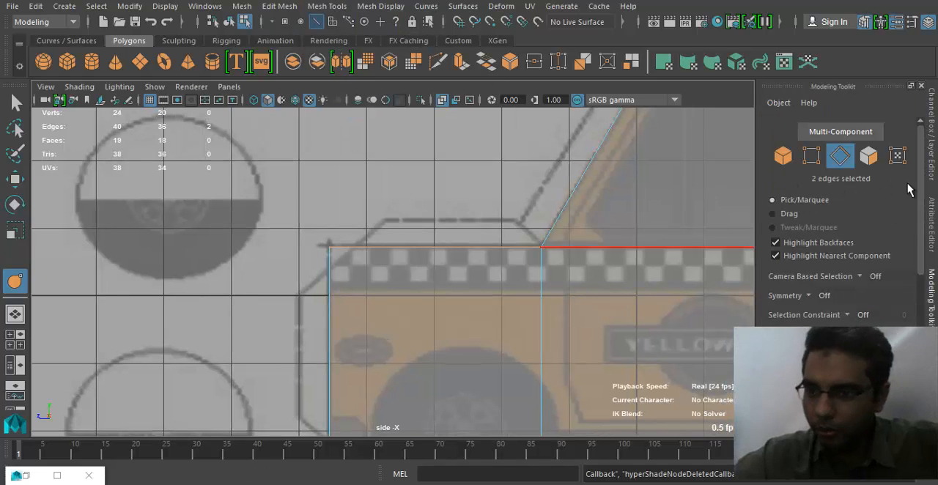
left_click(931, 183)
left_click(287, 6)
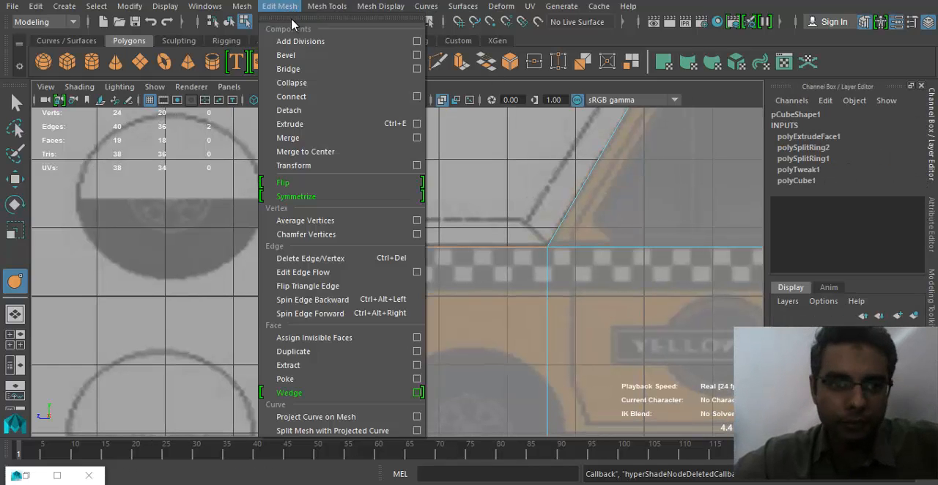
mouse_move(318, 8)
left_click(344, 33)
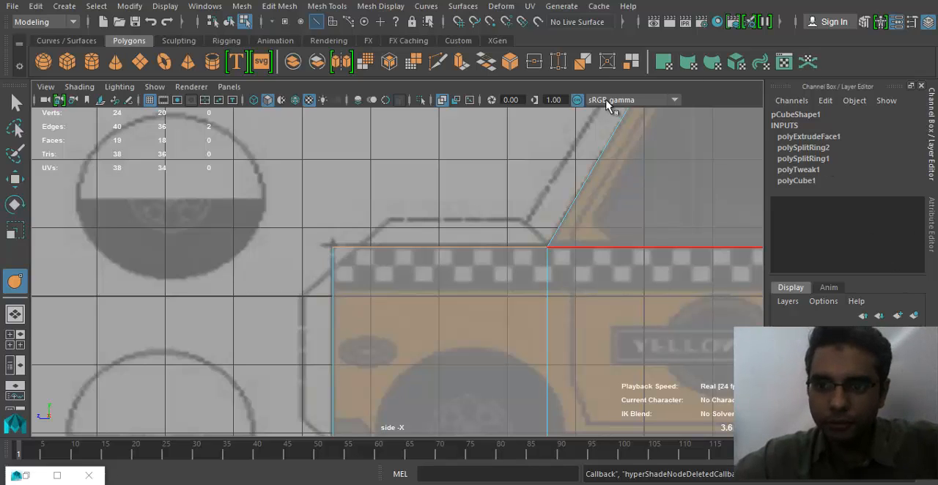
- Cut a diagonal edge across the body's upper front corner with Multi-Cut, following the reference's slanted bonnet line
left_click(438, 62)
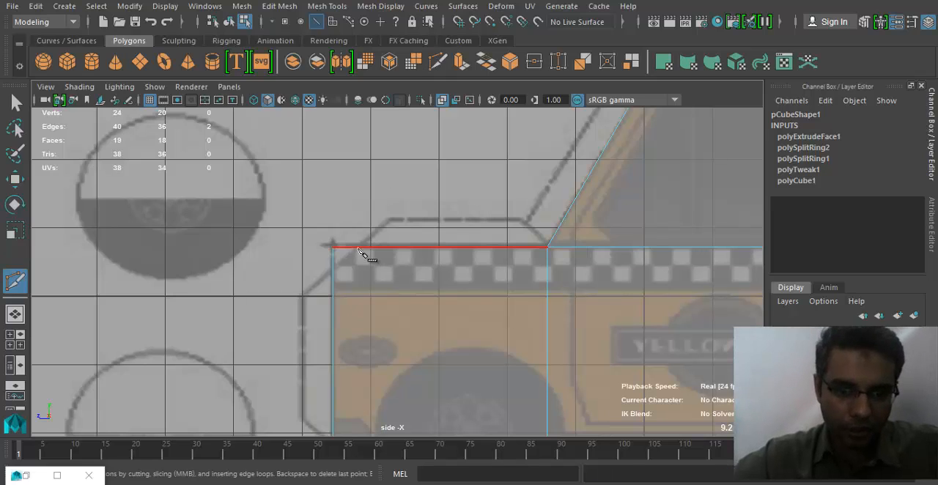
left_click(357, 248)
left_click(333, 268)
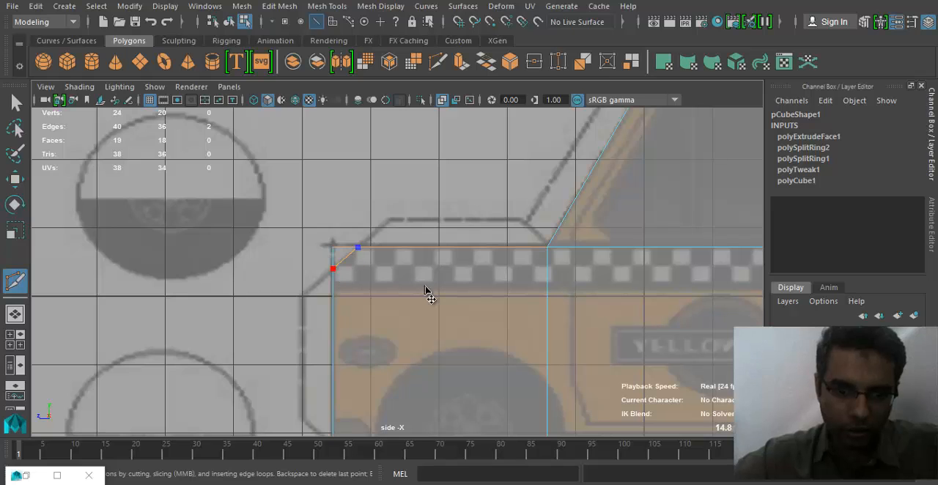
key("Return")
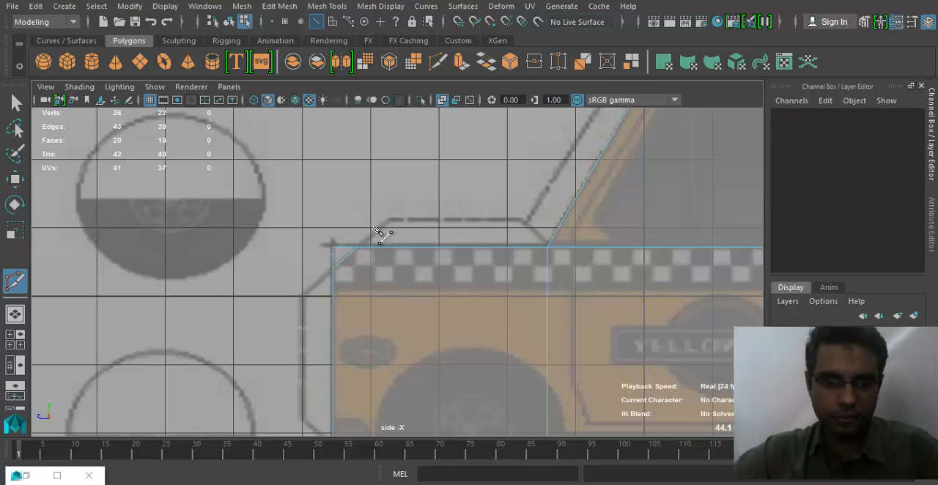
- Check the diagonal cut at the body's upper front corner in the perspective view and undo it
key("space")
left_click(375, 258)
left_click_drag(358, 244, 359, 201)
left_click_drag(312, 293, 393, 282, "alt")
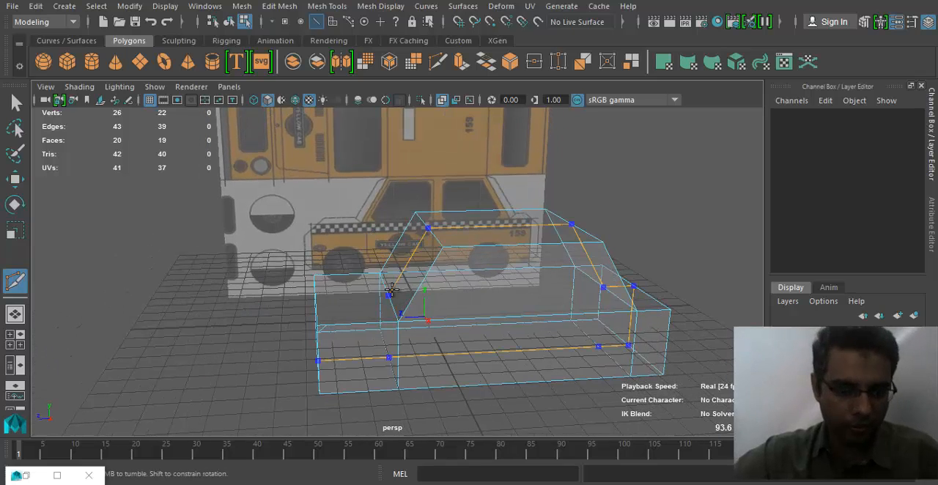
key("ctrl+z")
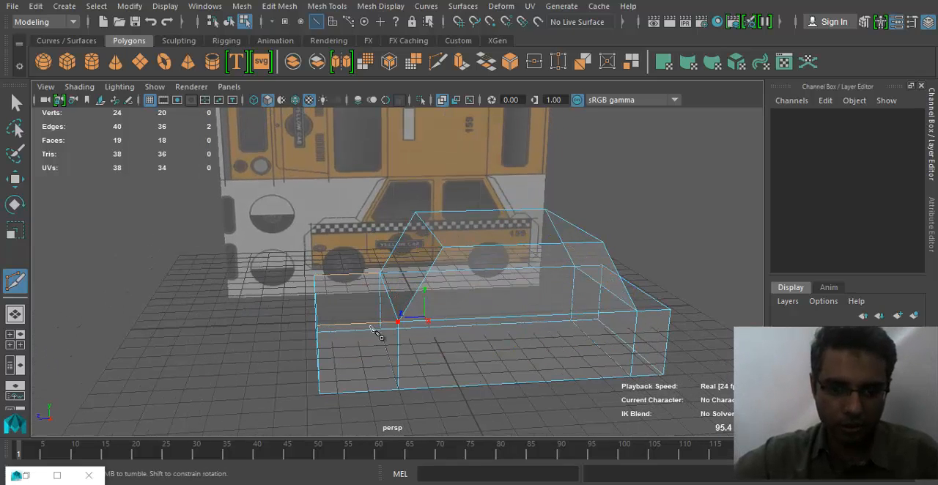
key("ctrl+z")
left_click_drag(315, 313, 290, 294, "alt")
scroll(291, 297, "up", 3)
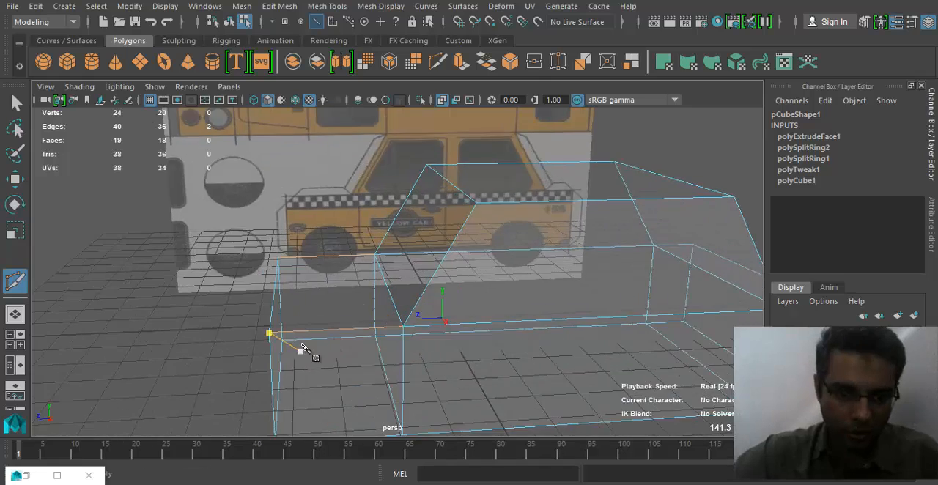
mouse_move(297, 346)
left_mouse_down("alt")
mouse_move(273, 282)
mouse_move(282, 345)
left_mouse_up("alt")
left_click(242, 6)
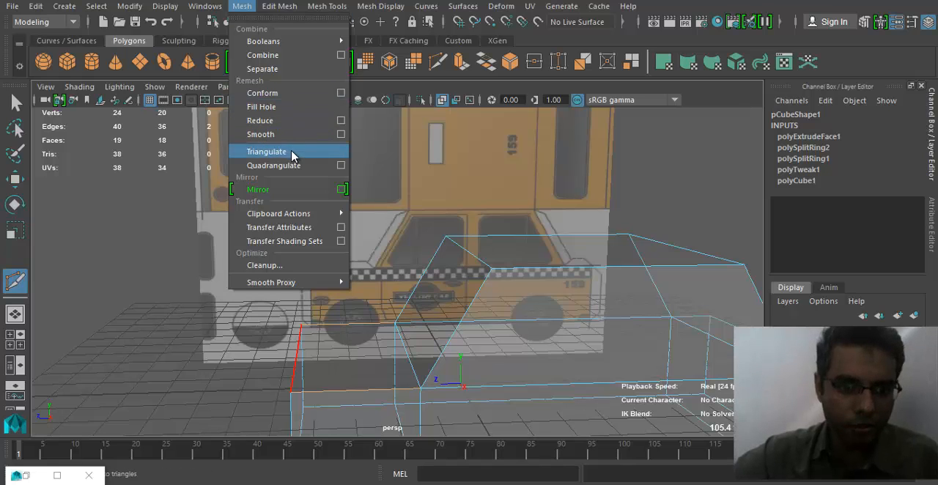
mouse_move(275, 9)
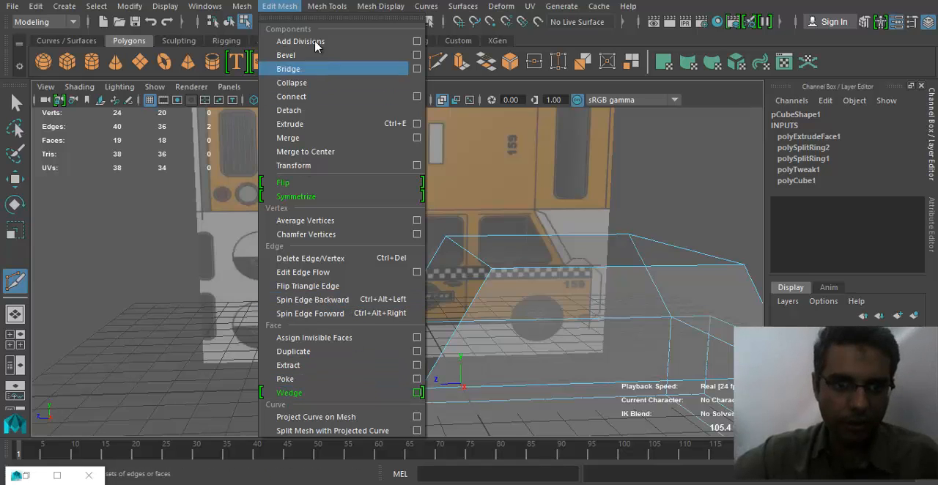
mouse_move(327, 6)
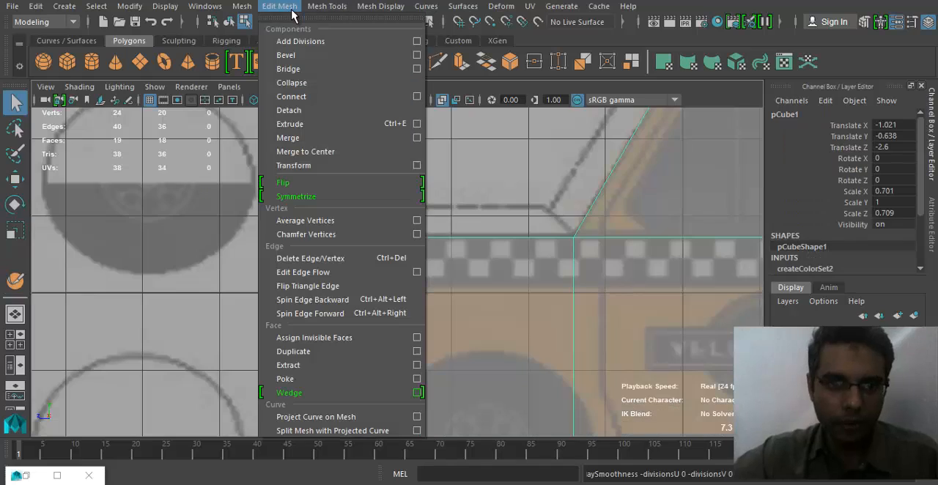
left_click(329, 165)
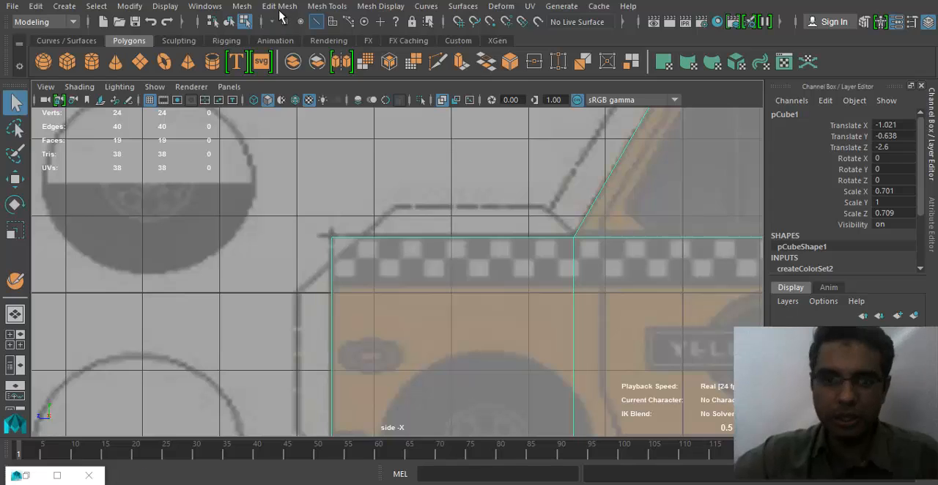
- Try duplicating the body's vertical front edge with Offset Edge Loop, undo it, and return to object mode
left_click(309, 7)
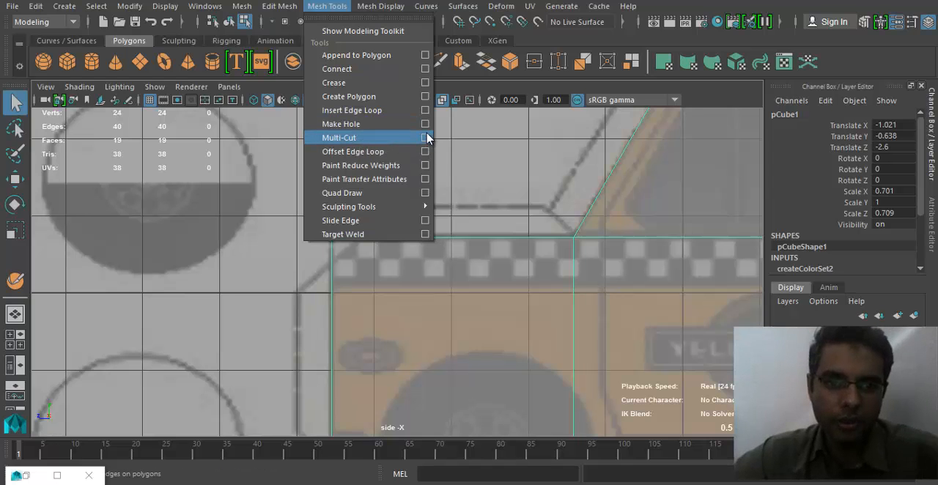
mouse_move(394, 10)
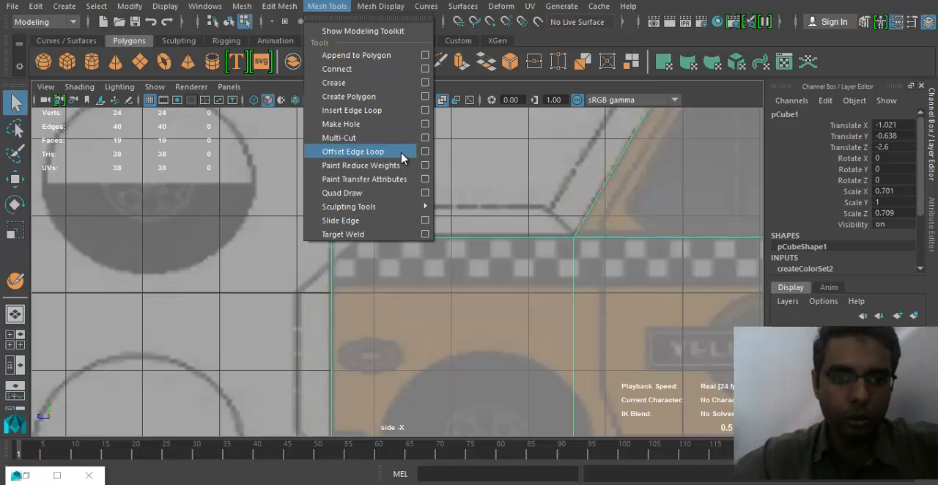
left_click(384, 152)
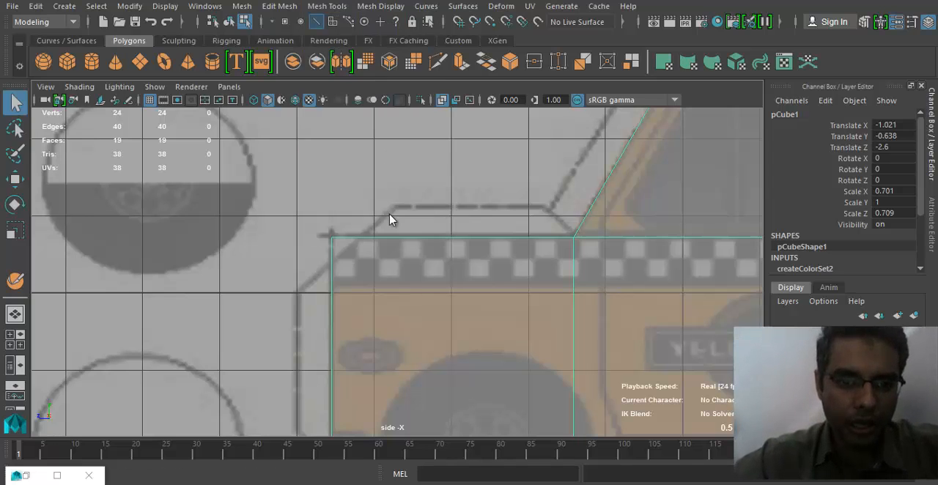
left_click(329, 297)
left_click(325, 289)
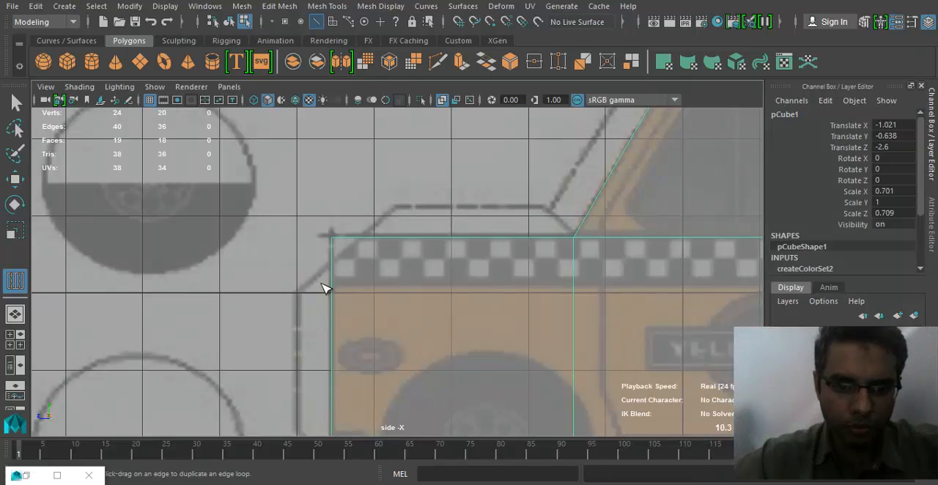
left_click_drag(337, 283, 342, 271)
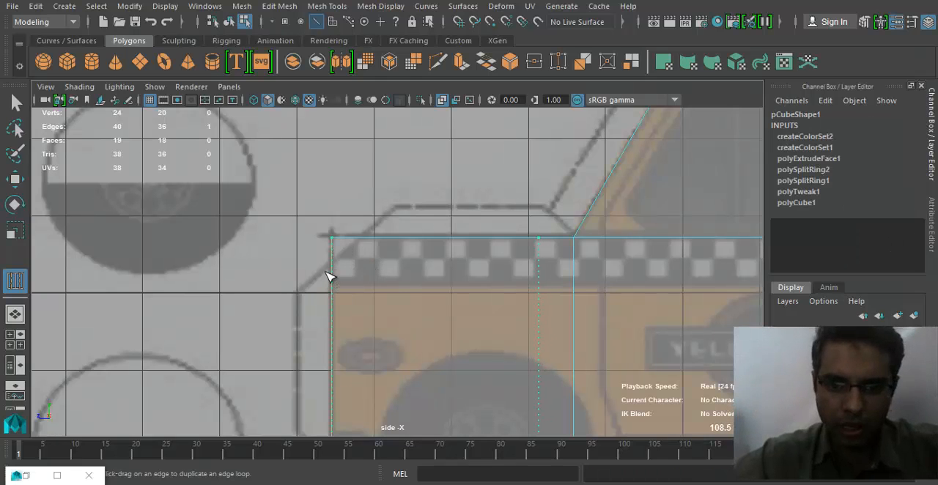
left_click_drag(271, 360, 272, 360)
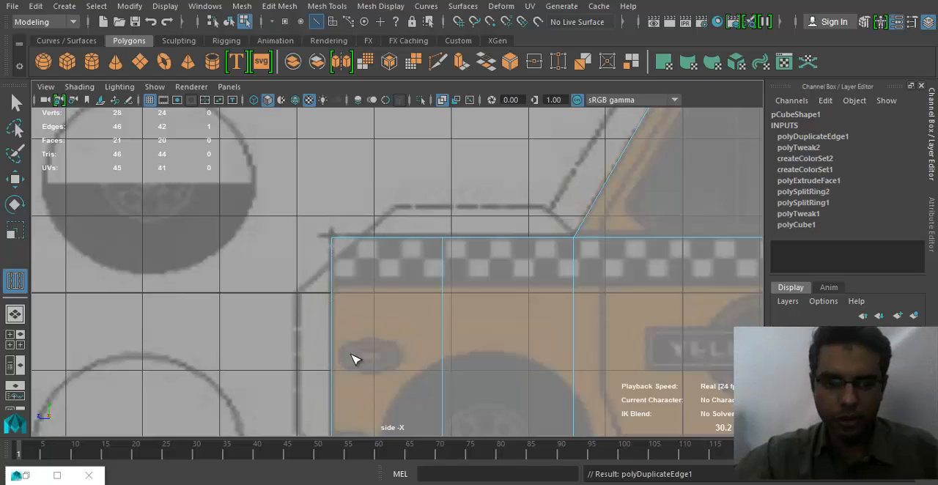
key("ctrl+z")
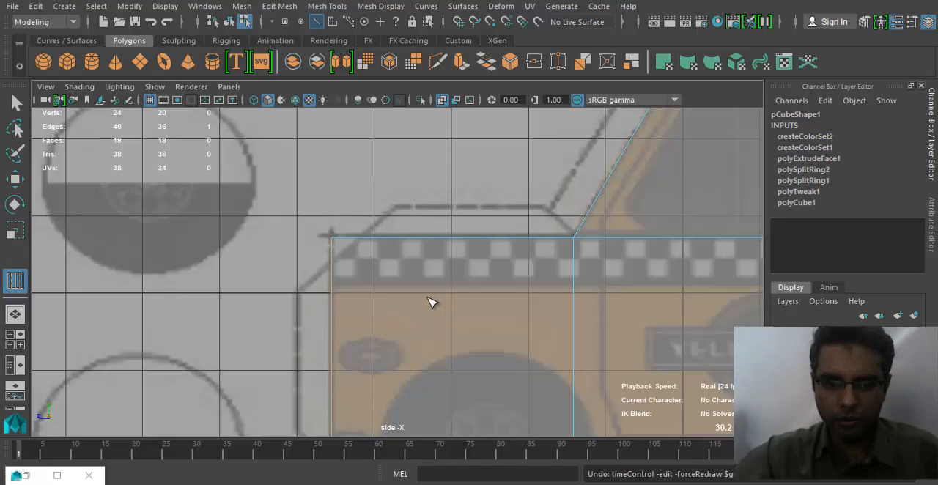
middle_click_drag(419, 295, 406, 256, "alt")
right_click_drag(404, 115, 472, 96)
key("q")
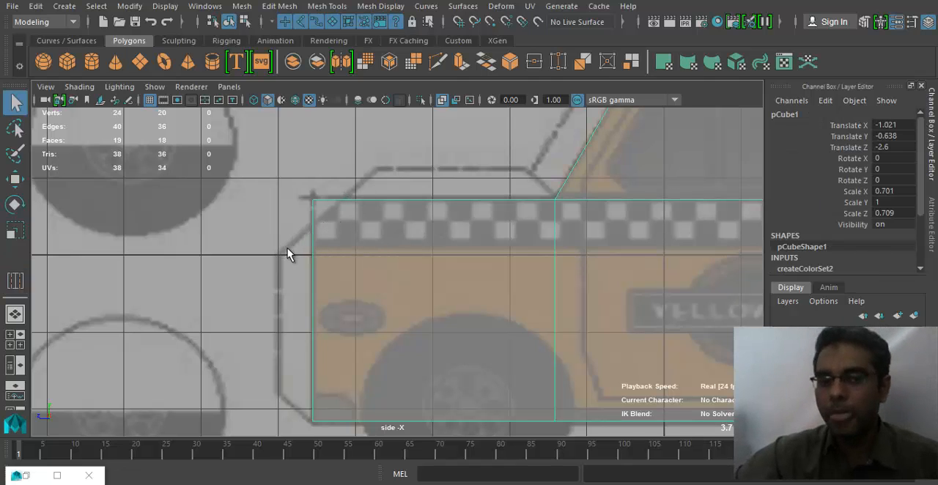
- Cut a diagonal edge across one side of the body's upper front corner with Multi-Cut, following the reference's slanted line
scroll(316, 271, "up", 2)
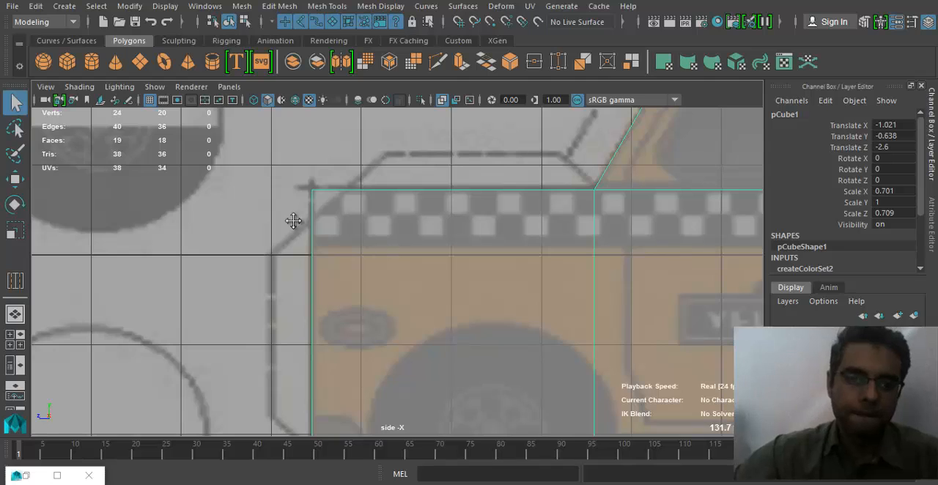
middle_click_drag(293, 221, 297, 222, "alt")
scroll(359, 240, "up", 1)
scroll(339, 240, "up", 1)
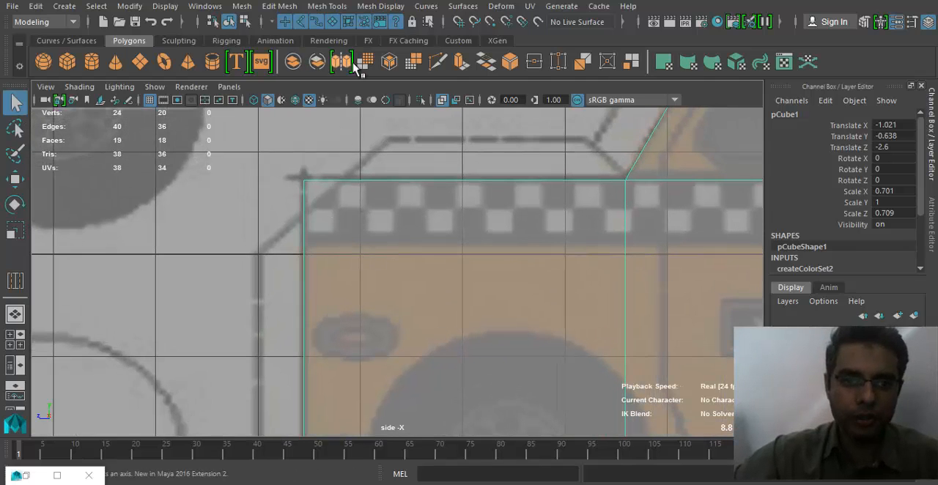
left_click(279, 5)
left_click(327, 5)
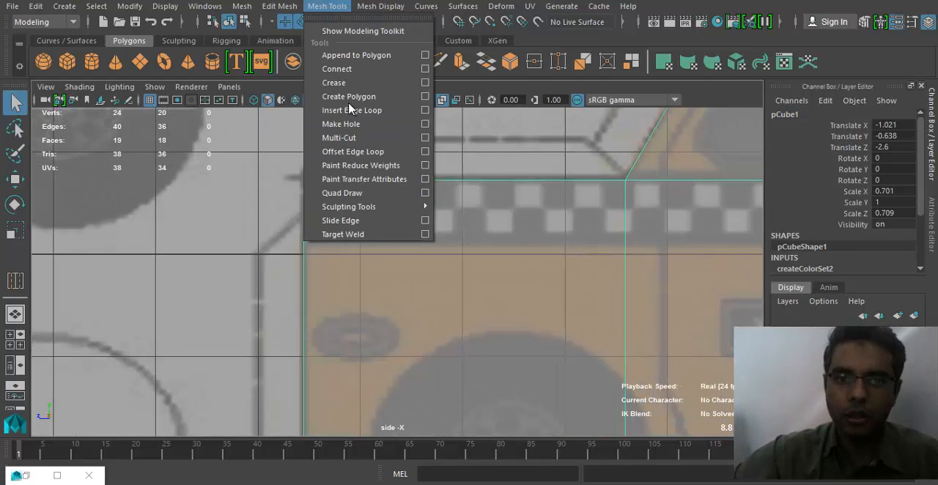
left_click(339, 138)
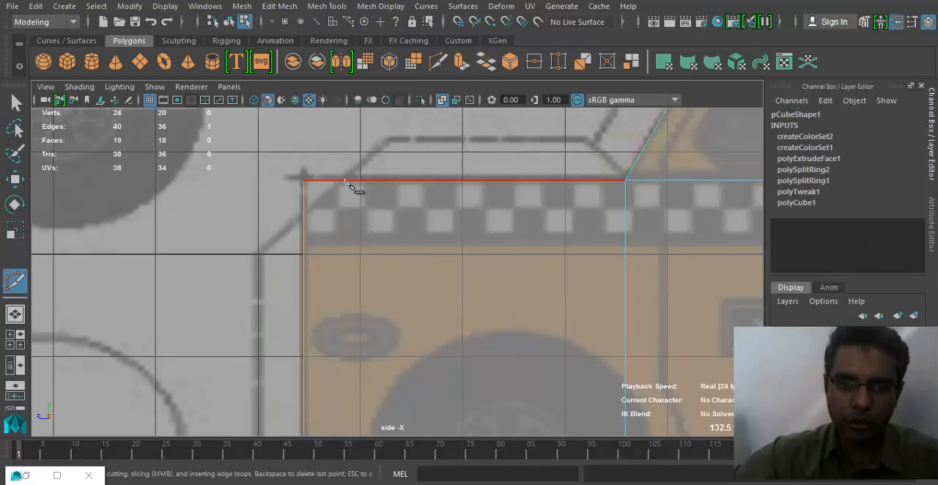
left_click(344, 181)
key("space")
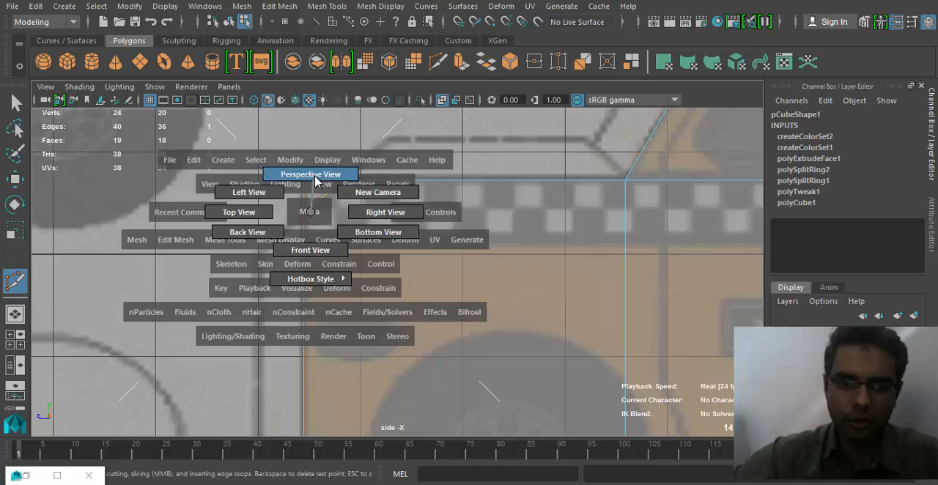
left_click(315, 181)
left_click_drag(286, 310, 288, 349, "alt")
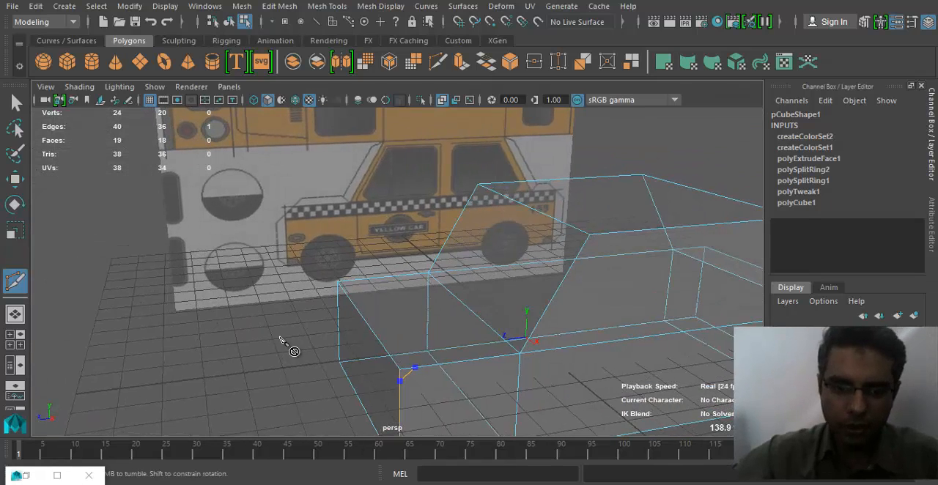
scroll(281, 338, "up", 1)
key("Return")
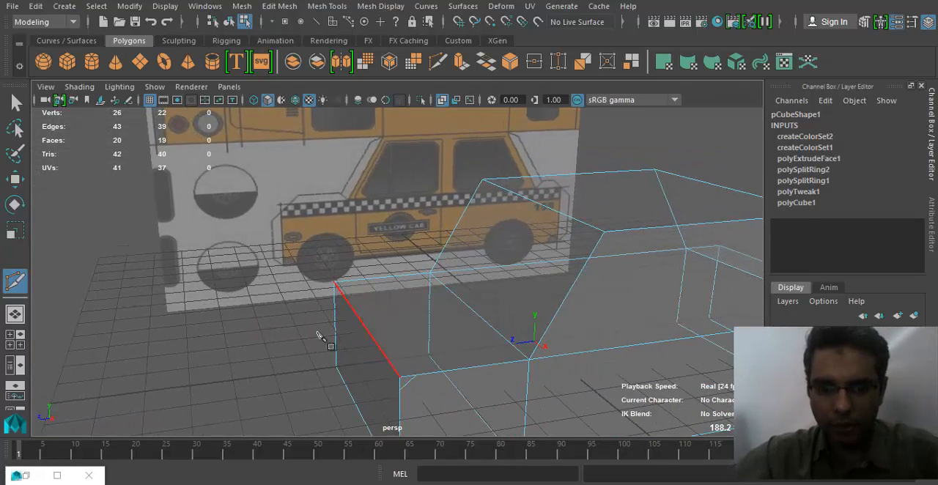
- Cut an edge across the bonnet's top face from the diagonal cut's upper end to the opposite side edge
left_click(416, 376)
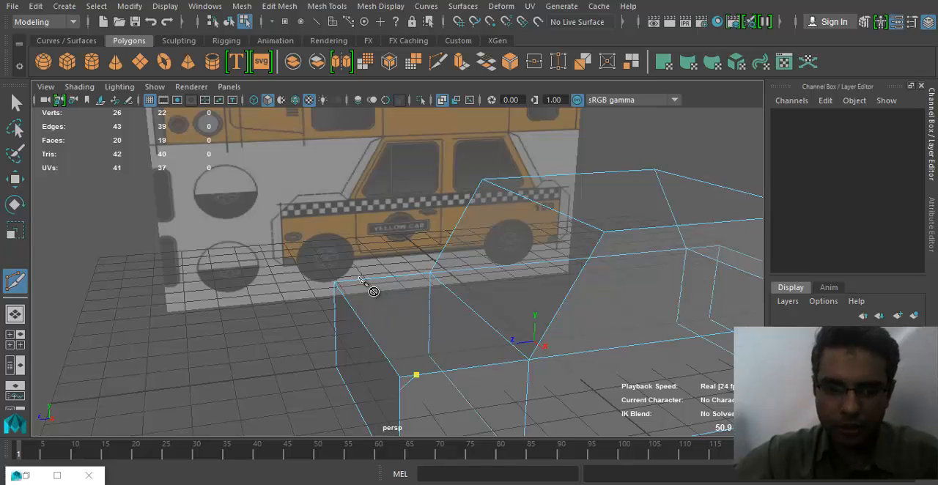
left_click(348, 280)
left_click_drag(346, 357, 335, 327, "alt")
key("Return")
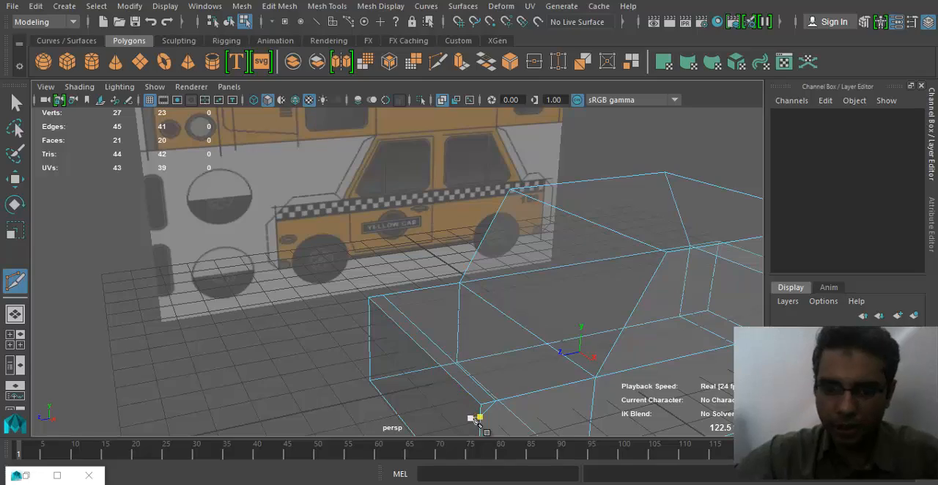
- Cut an edge across the body's front face from the diagonal cut's lower end to the opposite vertical edge, dismissing the battery notice
left_click(480, 417)
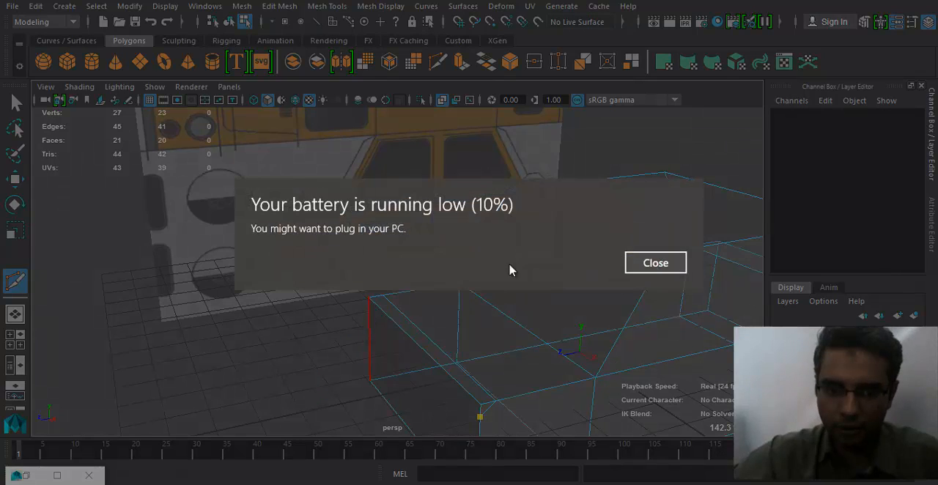
left_click(645, 267)
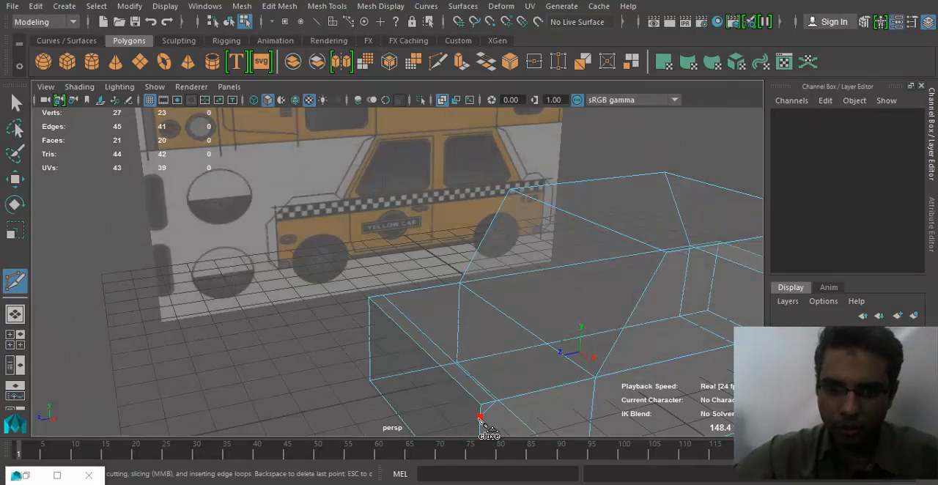
left_click(369, 310)
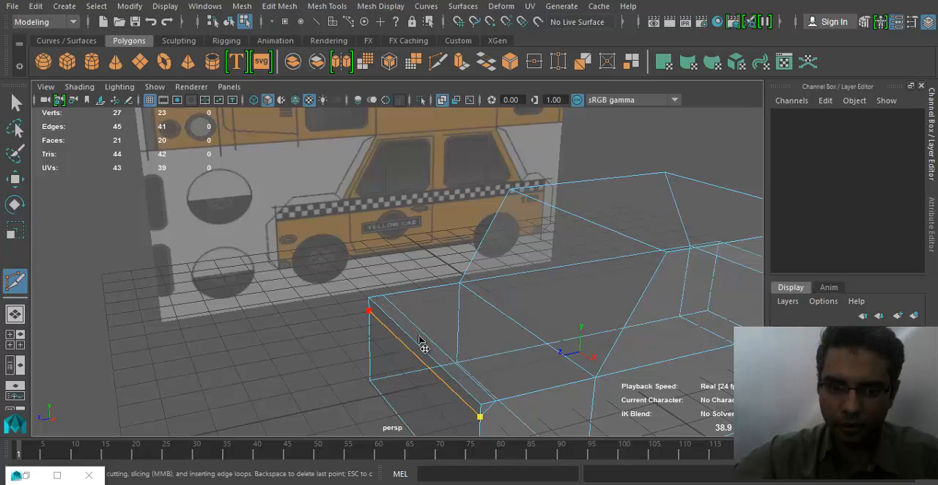
right_click(576, 347)
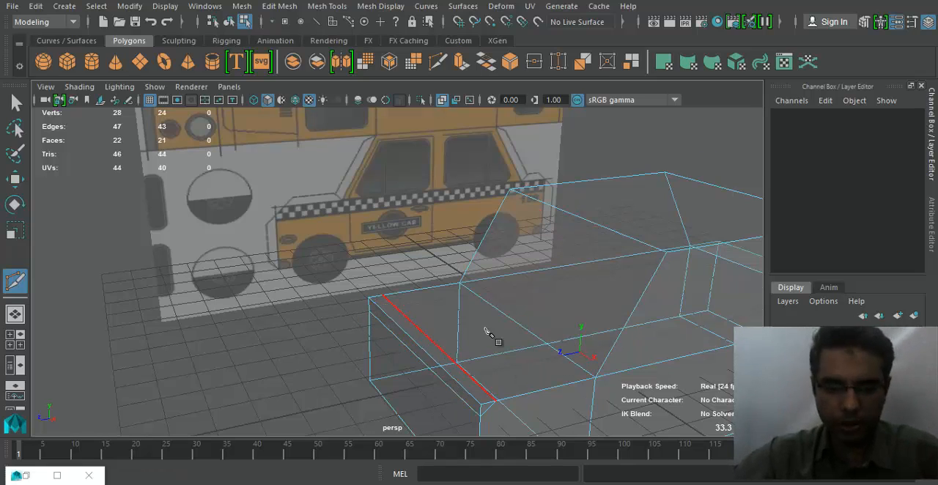
- Cut a diagonal edge on the opposite side of the front corner, joining the top and front cuts, and leave Multi-Cut
left_click_drag(486, 329, 555, 352, "alt")
scroll(555, 352, "up", 4)
left_click_drag(471, 266, 578, 268, "alt")
scroll(578, 268, "up", 1)
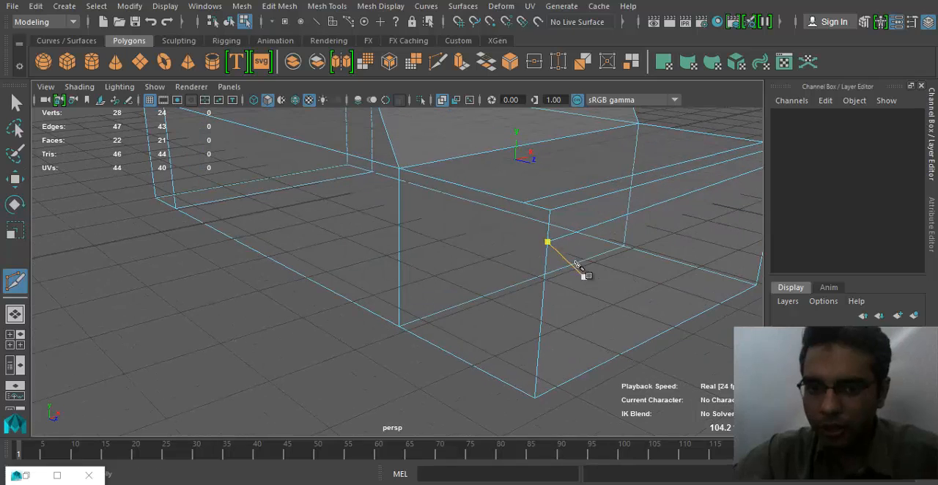
left_click(524, 203)
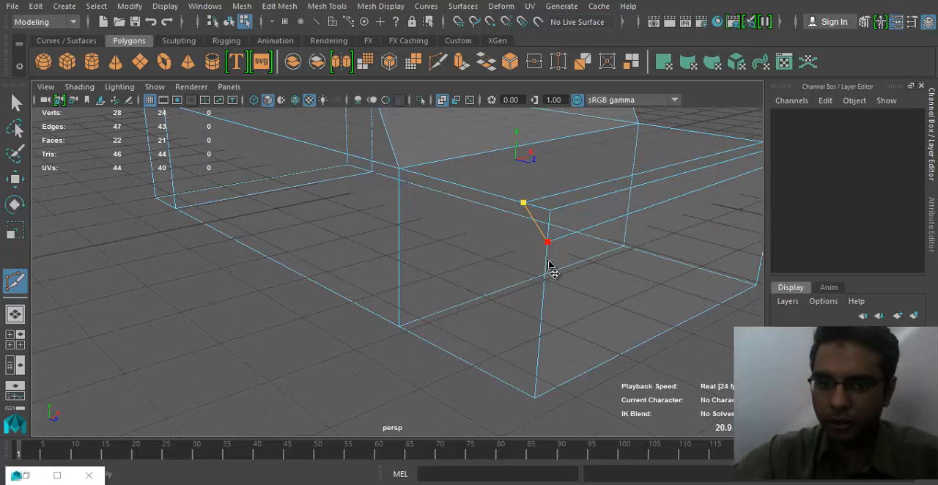
left_click(547, 242)
right_click(440, 304)
middle_click_drag(431, 308, 386, 316, "alt")
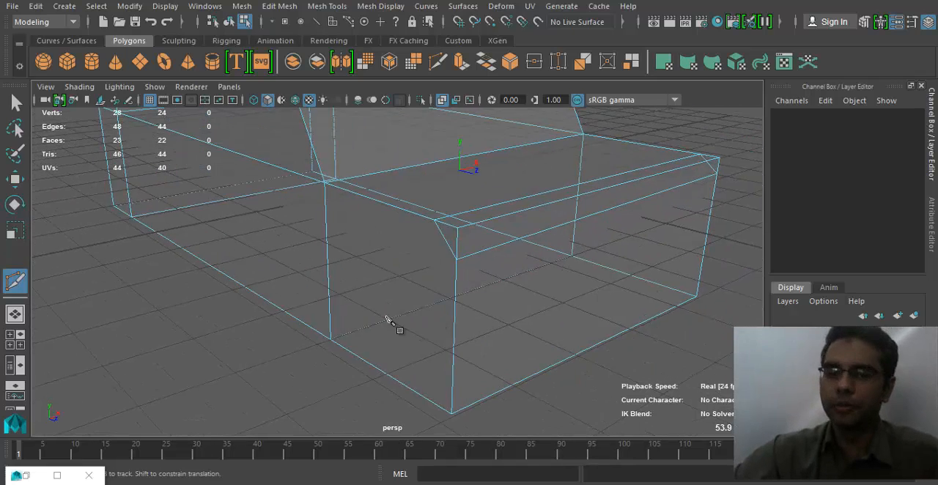
left_click_drag(444, 313, 385, 315, "alt")
left_click_drag(500, 299, 448, 280, "alt")
key("q")
scroll(485, 296, "down", 2)
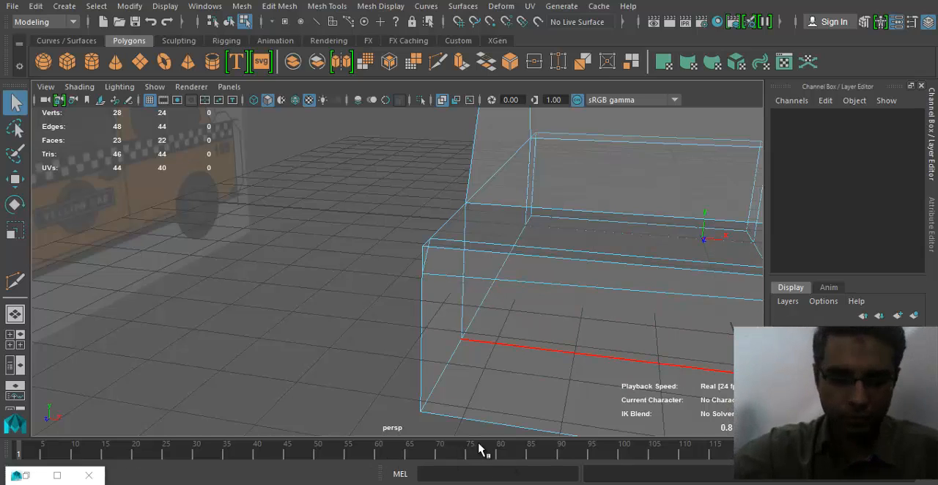
- Line up the lower and upper vertices of the mismatched diagonal cut with the opposite side's cut on the reference's slanted line
key("XF86MonBrightnessUp")
key("XF86MonBrightnessUp")
left_click_drag(381, 403, 440, 350, "alt")
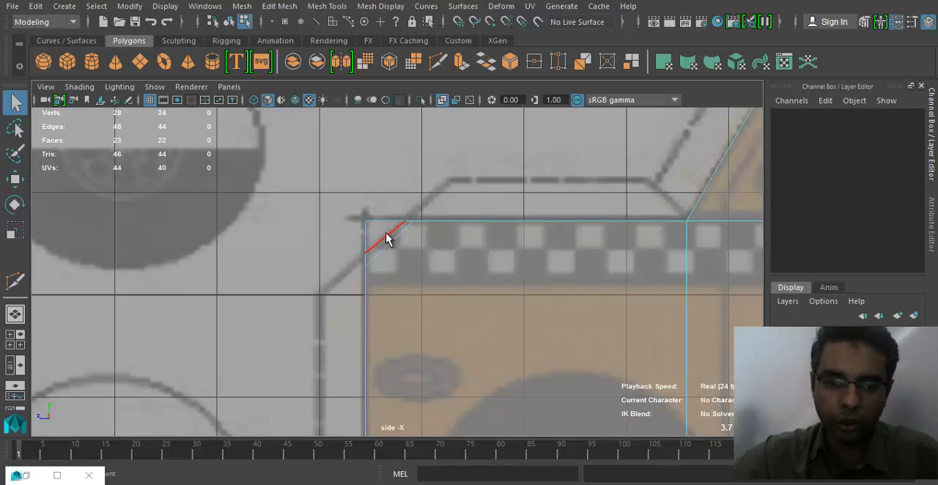
right_click_drag(386, 230, 325, 112)
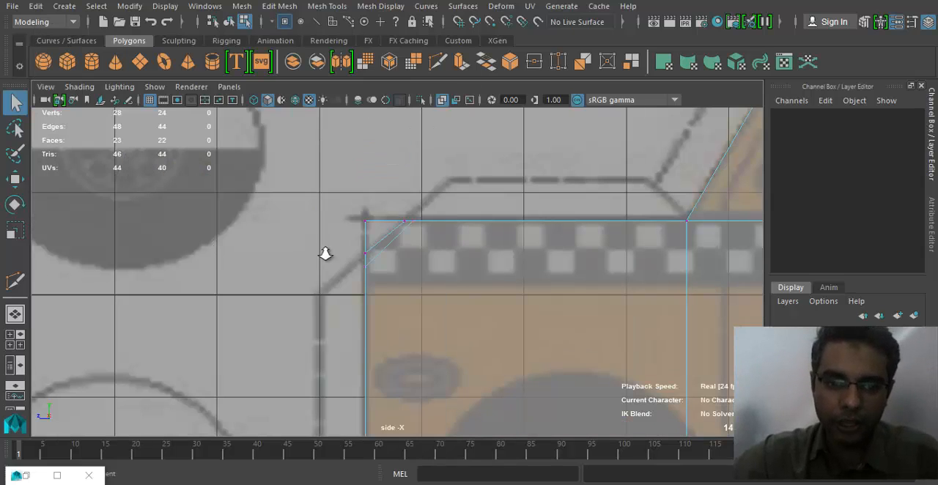
scroll(326, 253, "up", 3)
left_click(354, 248)
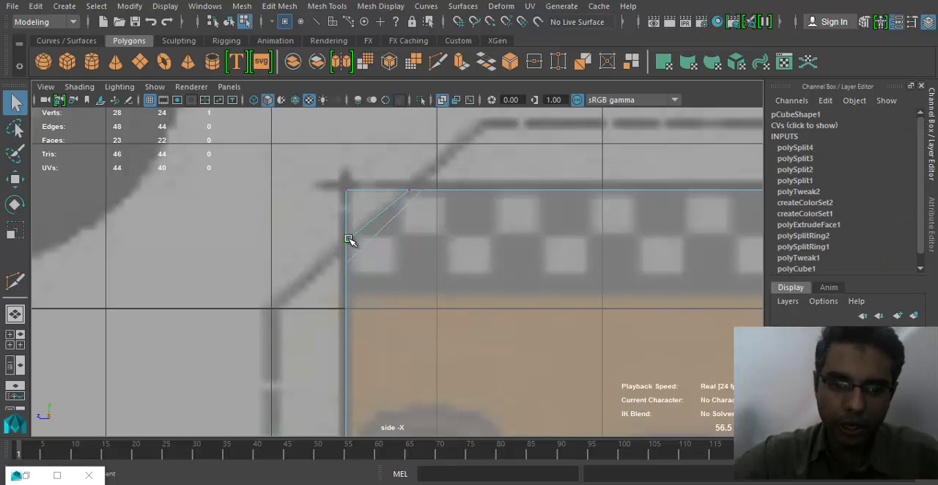
key("w")
left_click(340, 261)
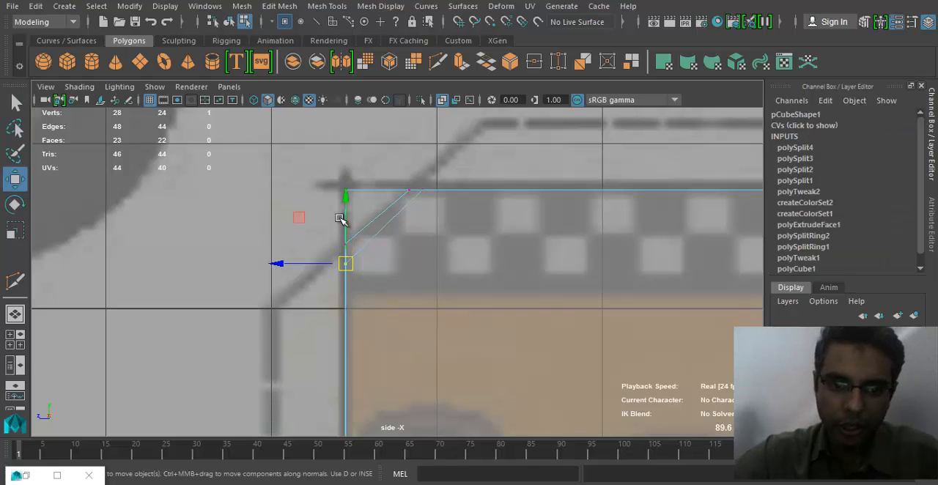
left_click_drag(347, 195, 348, 177)
left_click(410, 189)
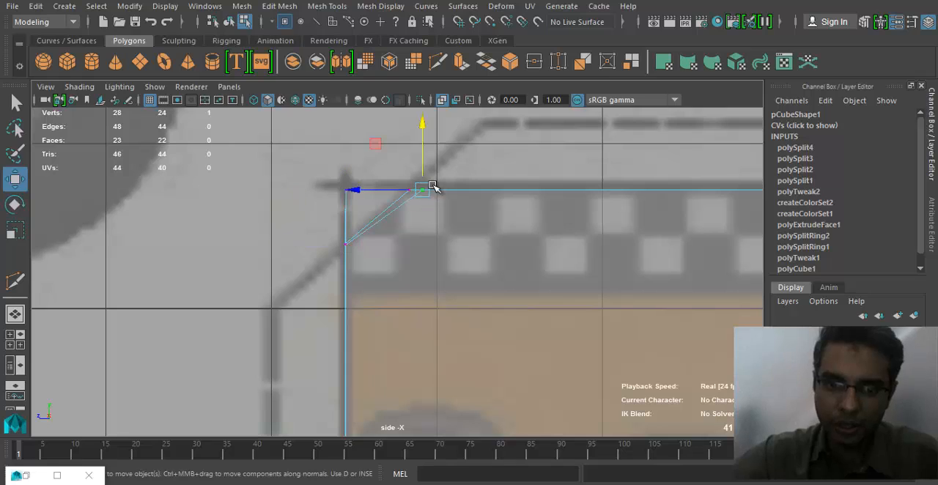
- Try moving the two sharp front corner vertices onto the slanted line, and return to object mode
left_click_drag(328, 179, 381, 211)
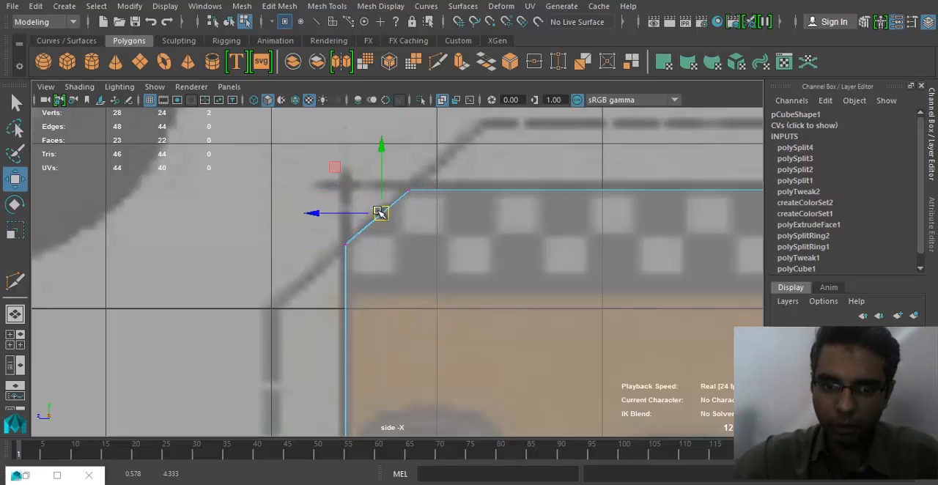
scroll(506, 289, "down", 6)
key("q")
right_click_drag(505, 285, 573, 95)
middle_click_drag(505, 312, 472, 314, "alt")
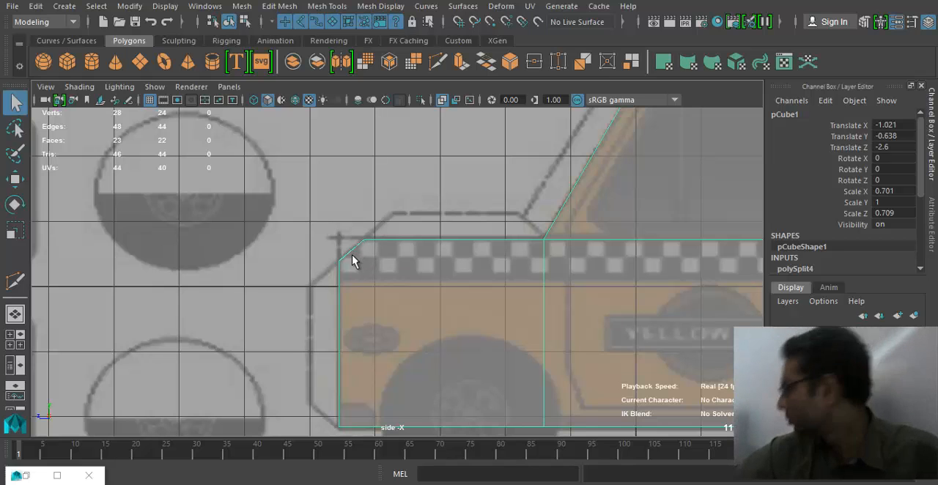
- Select the pair of sharp corner vertices at the bonnet's front and move them onto the middle of the slanted line
middle_click_drag(561, 297, 443, 262, "alt")
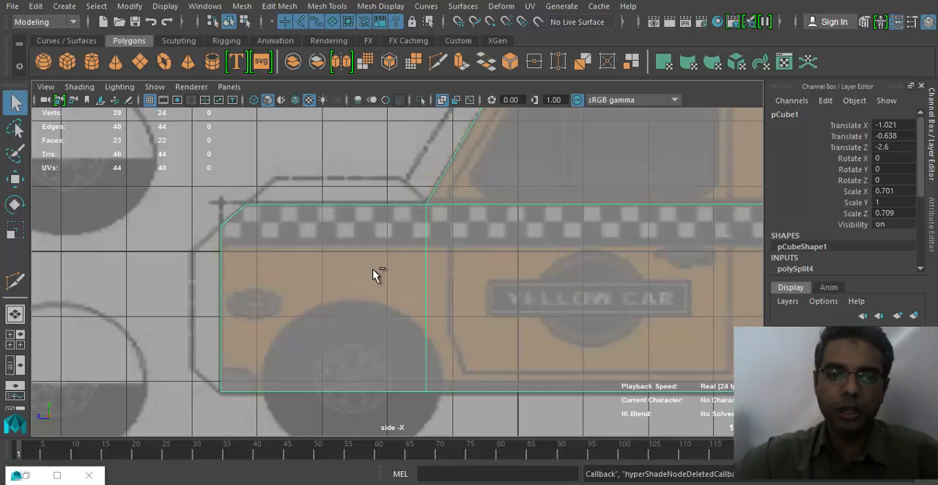
right_click_drag(320, 271, 256, 268)
left_click_drag(198, 188, 233, 215)
middle_click_drag(201, 245, 267, 253, "alt")
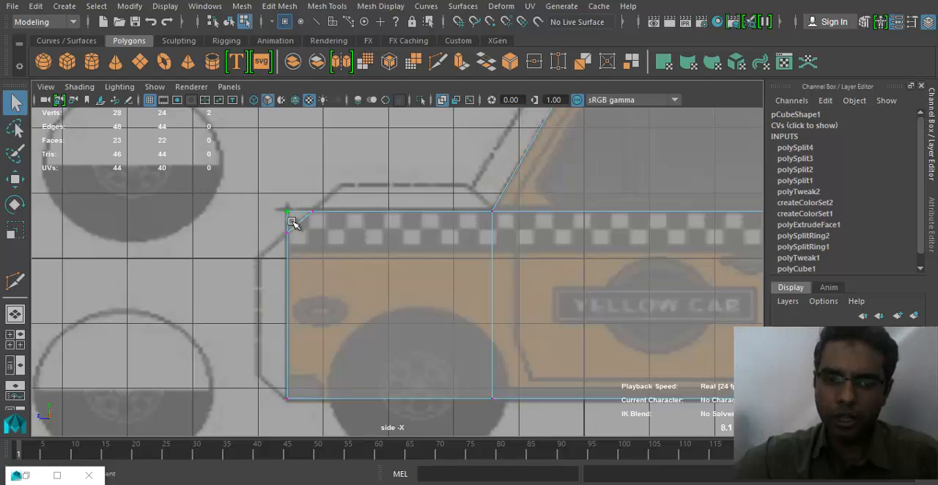
key("w")
right_click_drag(306, 218, 348, 230, "alt")
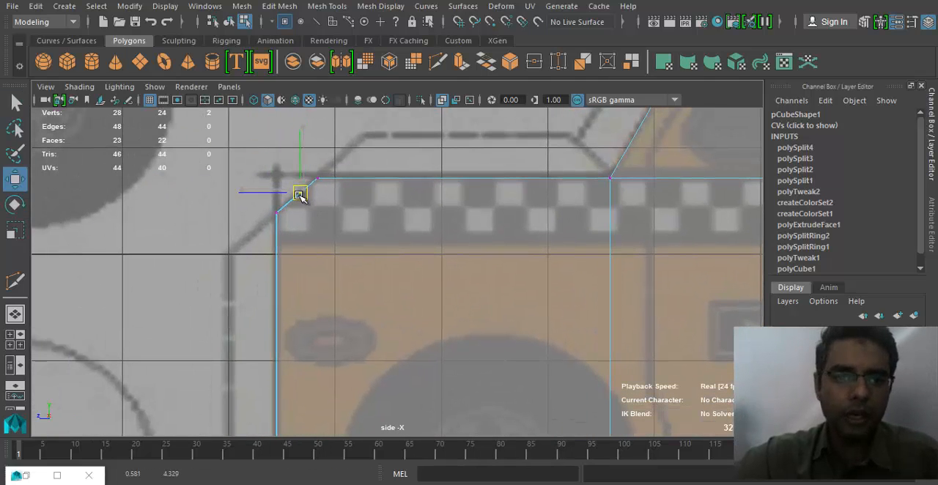
- Delete the extra edge running across the middle of the slanted front face in the perspective view
key("space")
left_click_drag(299, 207, 303, 185)
left_click_drag(281, 264, 389, 347, "alt")
right_click_drag(443, 117, 444, 79)
left_click(441, 305)
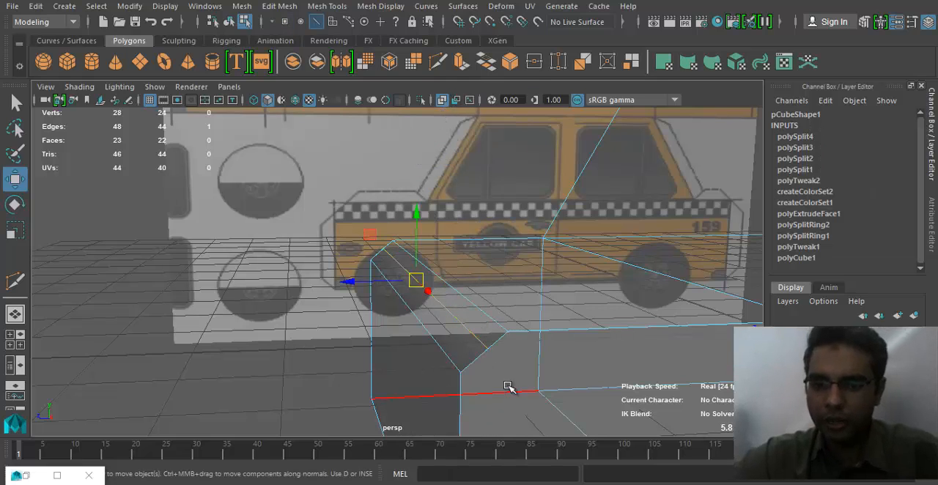
key("Delete")
- Inspect the leftover midpoint vertices at both ends of the slanted face, and return to object mode to view the whole body
right_click_drag(448, 116, 405, 80)
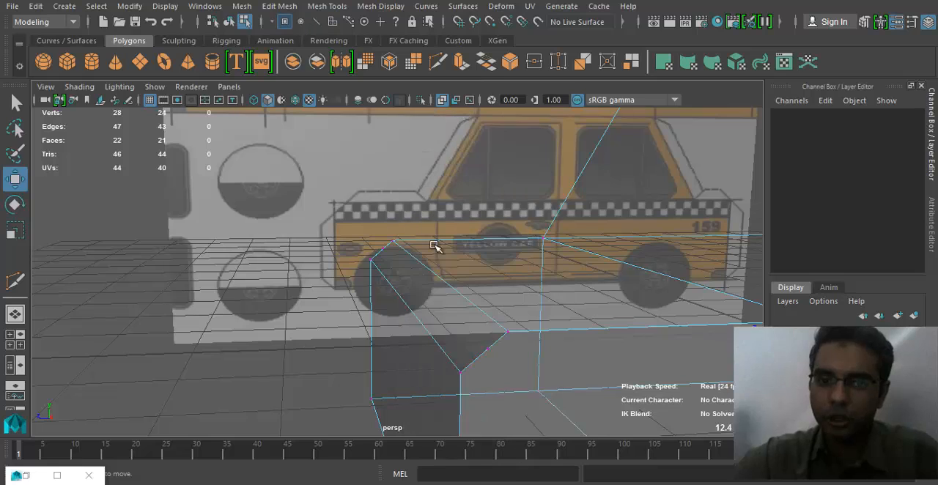
left_click(384, 250)
left_click(456, 320)
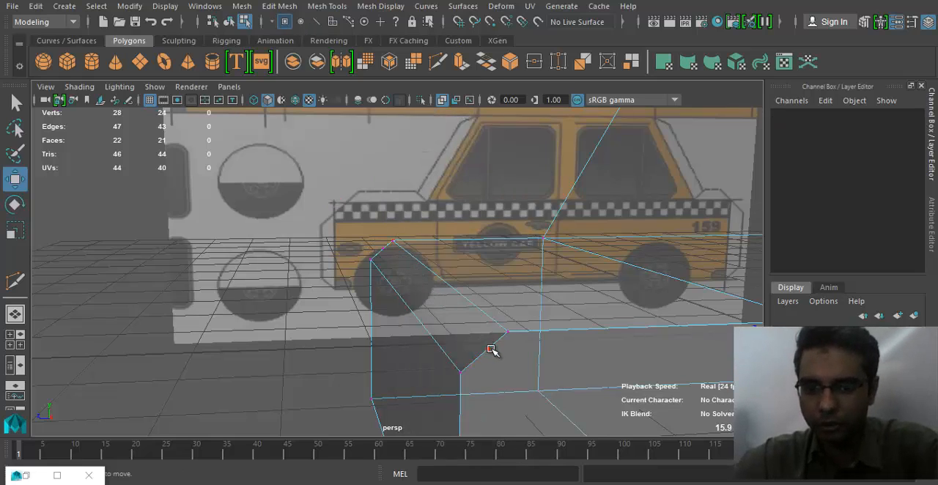
left_click(490, 350)
left_click_drag(489, 352, 465, 379, "alt")
left_click(459, 383)
left_click_drag(360, 359, 461, 304, "alt")
key("q")
right_click_drag(539, 347, 605, 98)
right_click_drag(455, 320, 442, 321, "alt")
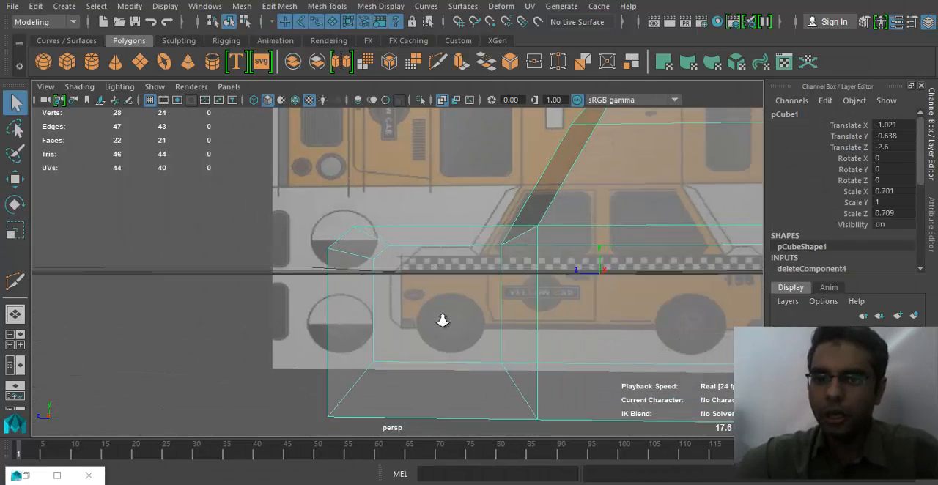
mouse_move(443, 321)
left_mouse_down("alt")
mouse_move(379, 308)
mouse_move(268, 331)
mouse_move(434, 325)
left_mouse_up("alt")
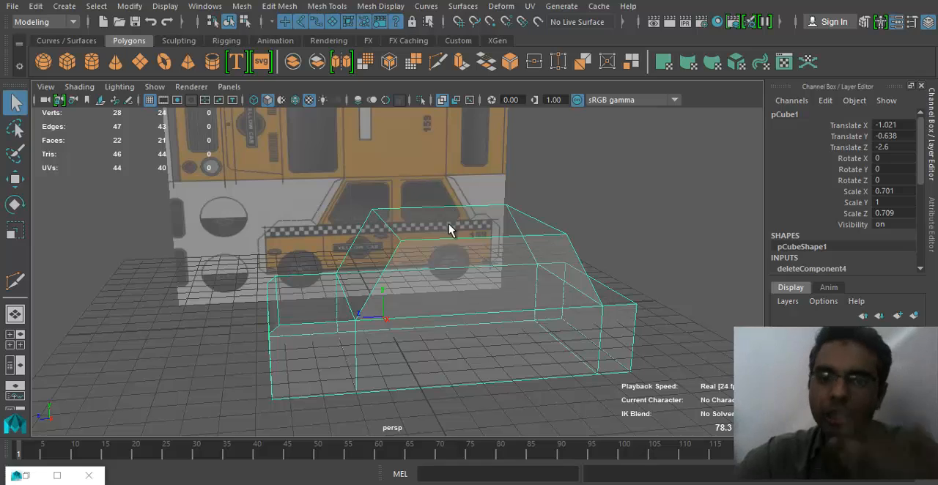
- Switch to File Explorer, browse the Maya Data folder, examine the yellow cab layout image in Photos, and return to Maya
left_click(418, 483)
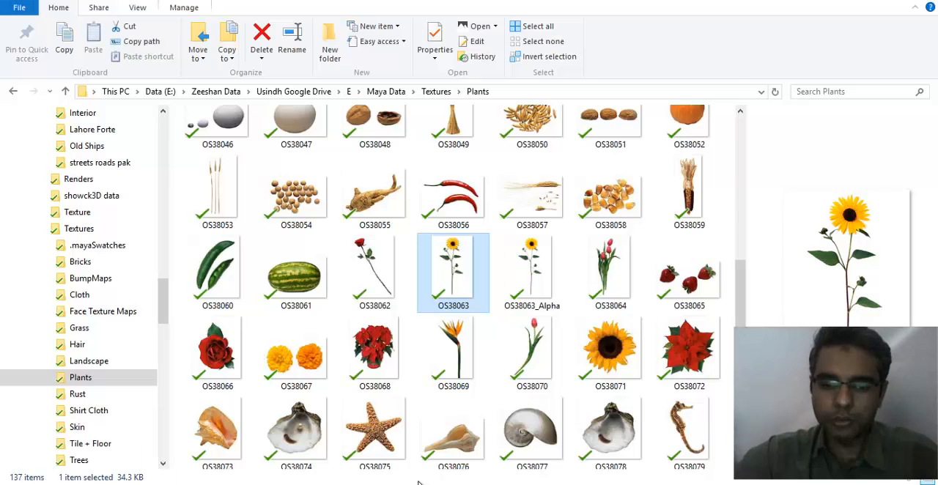
left_click(383, 96)
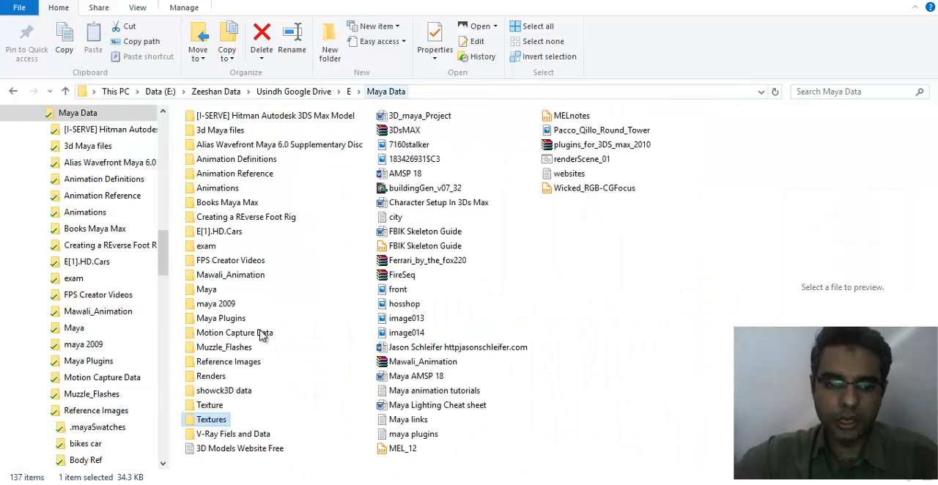
double_click(220, 404)
left_click(327, 423)
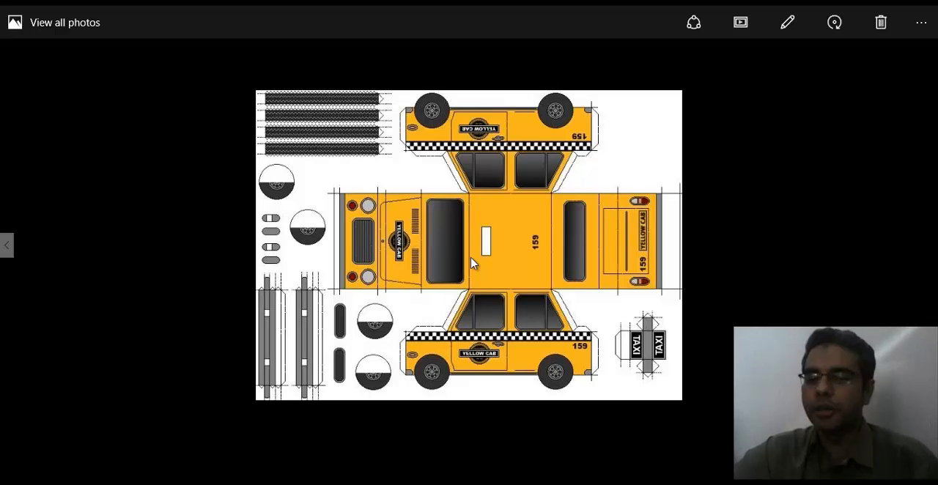
key("Left")
key("Right")
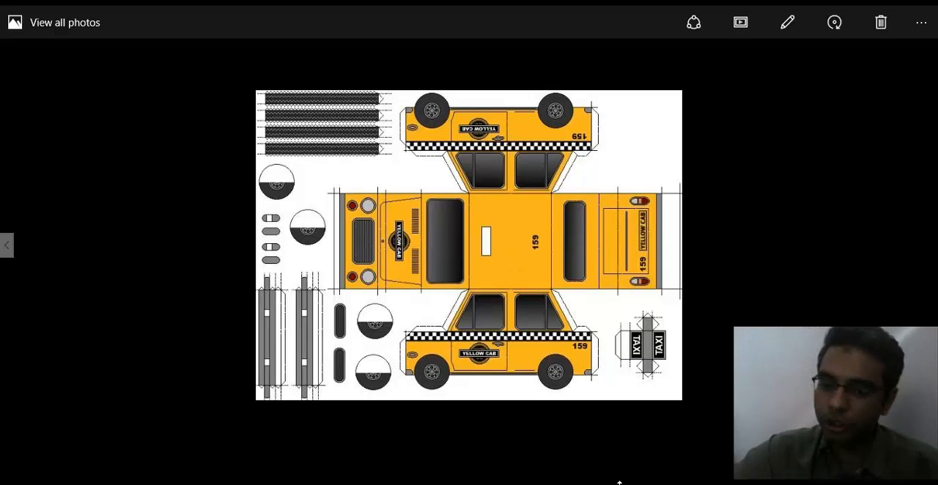
mouse_move(606, 484)
left_click(665, 447)
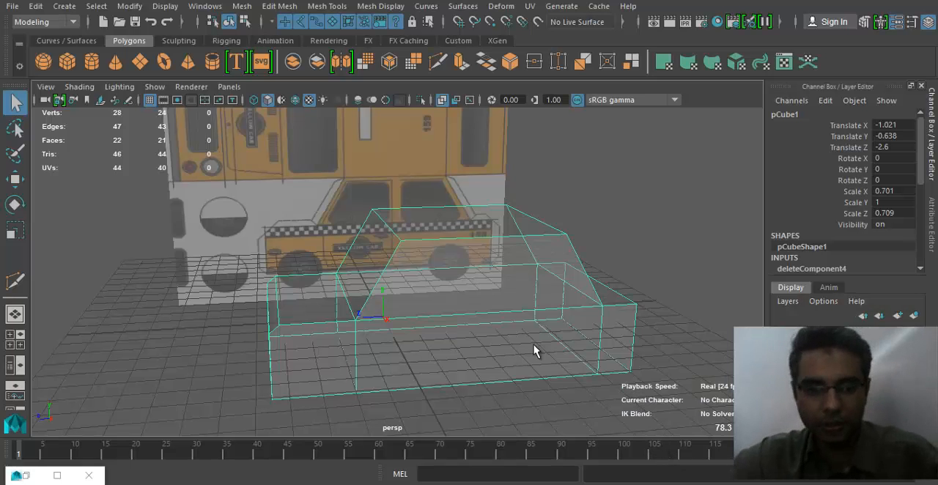
- Turn off X-Ray shading to view the cab body as a solid shape, and select the body
left_click_drag(554, 351, 587, 307, "alt")
right_click_drag(592, 303, 668, 97)
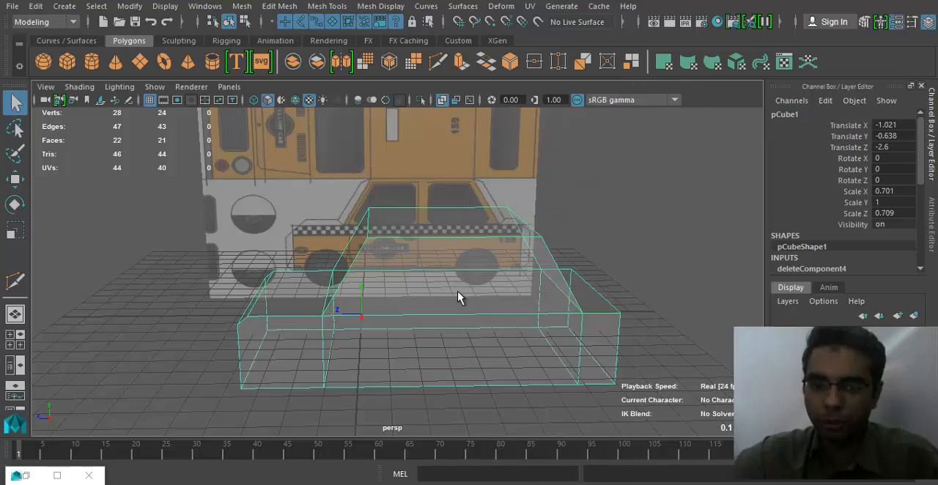
left_click(79, 86)
left_click(110, 239)
mouse_move(476, 414)
left_mouse_down("alt")
mouse_move(718, 408)
mouse_move(509, 390)
mouse_move(499, 359)
mouse_move(649, 318)
left_mouse_up("alt")
left_click(650, 318)
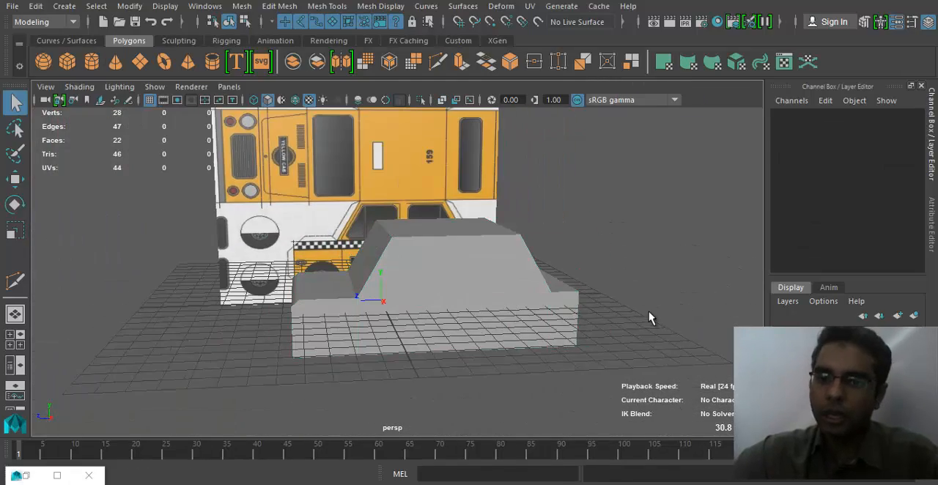
left_click(383, 323)
- Turn on X-Ray shading in the side view and compare the body with the reference's lower edge and wheels
key("space")
left_click_drag(386, 299, 439, 302)
middle_click_drag(350, 342, 301, 251, "alt")
scroll(423, 297, "down", 8)
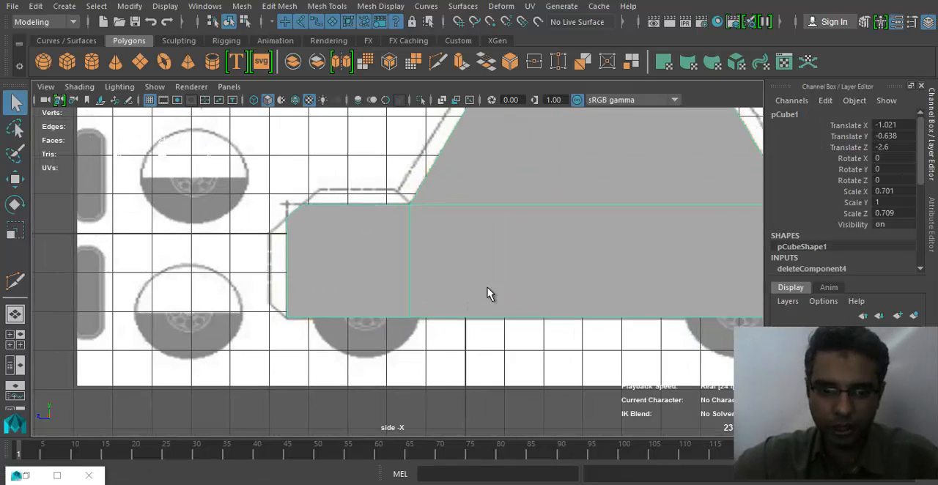
scroll(472, 315, "up", 1)
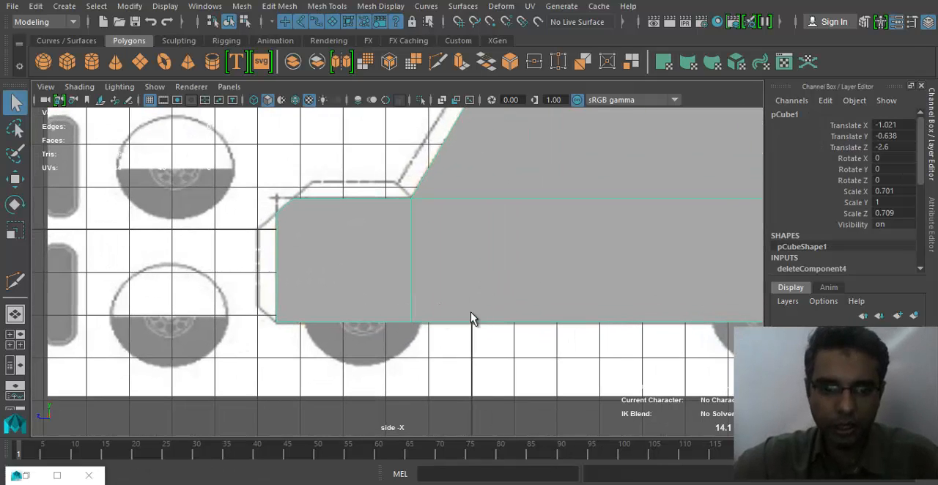
left_click(92, 86)
left_click(138, 238)
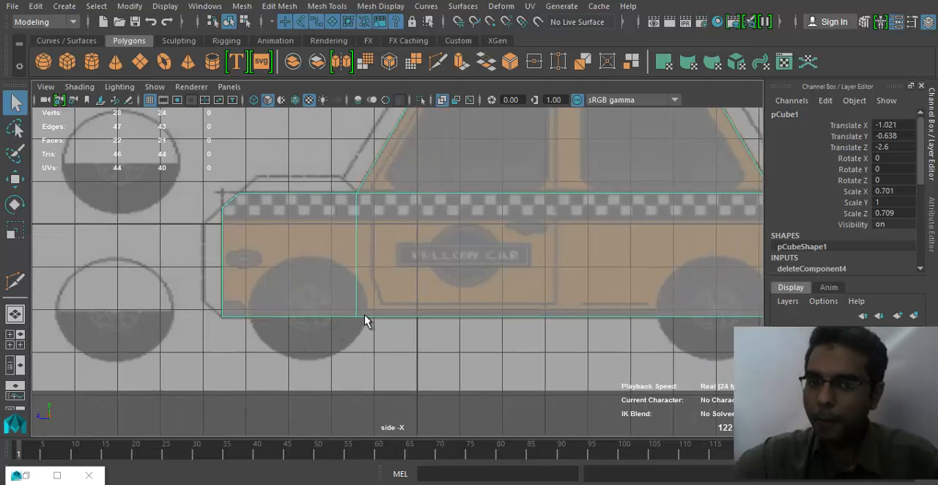
middle_click_drag(381, 273, 375, 281, "alt")
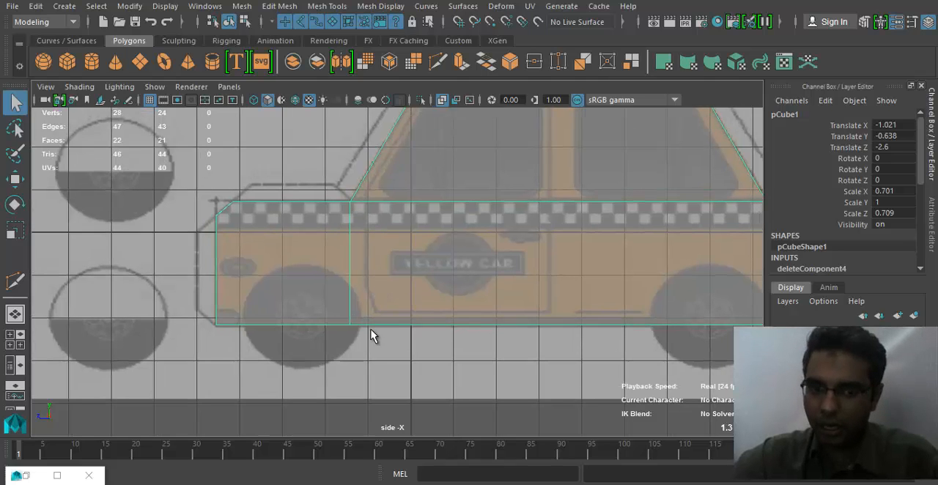
middle_click_drag(712, 266, 555, 264, "alt")
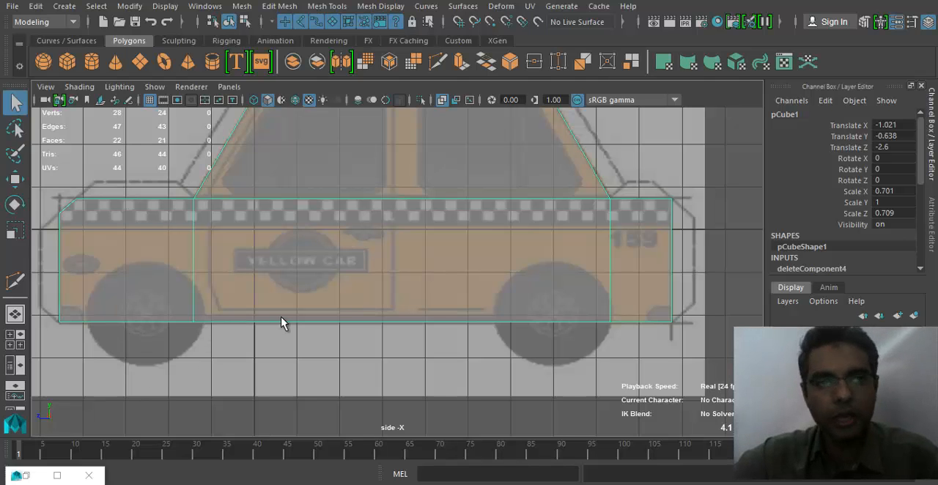
- Create a polygon cylinder for the wheel on the grid beside the body and frame it in the perspective view
key("space")
left_click_drag(295, 303, 295, 268)
left_click_drag(324, 312, 442, 340, "alt")
left_click(91, 61)
left_click_drag(442, 291, 362, 323, "alt")
right_click_drag(363, 324, 479, 386, "alt")
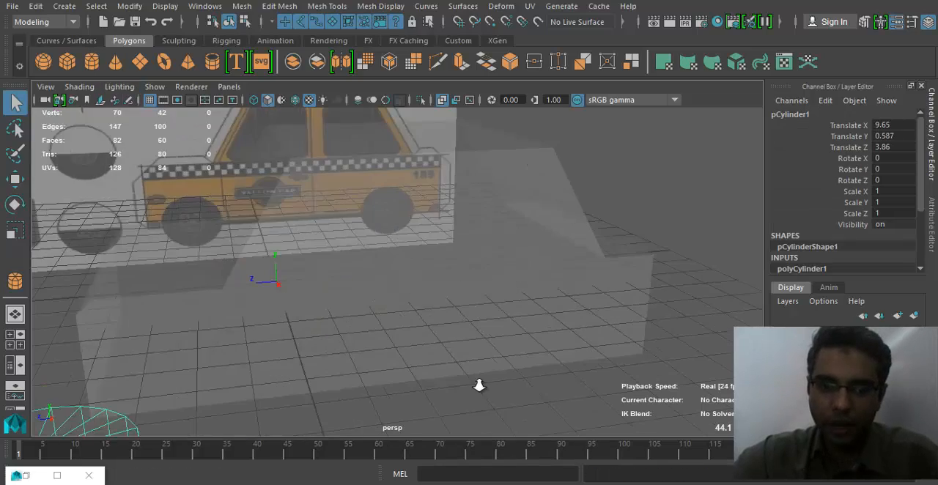
middle_click_drag(302, 339, 381, 299, "alt")
key("f")
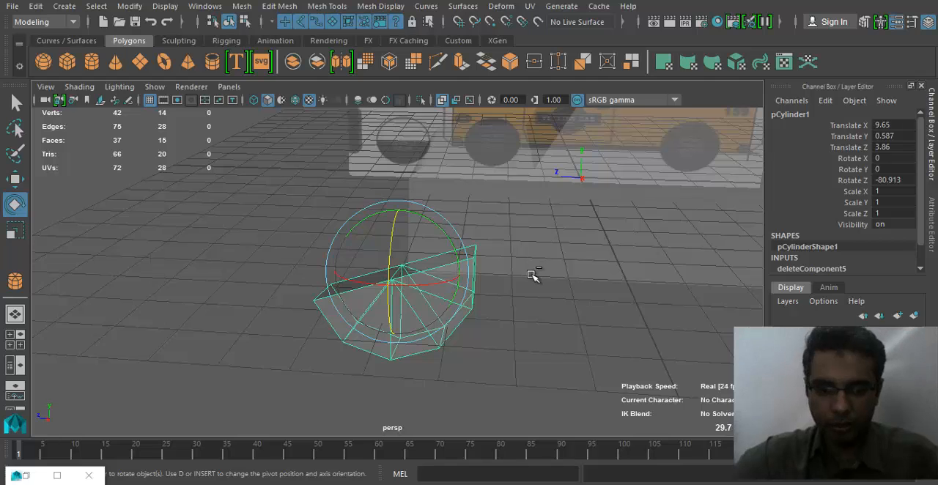
- Undo the cylinder's rotation and the deletion of its faces
key("ctrl+z")
left_click_drag(431, 287, 475, 313, "alt")
key("ctrl+z")
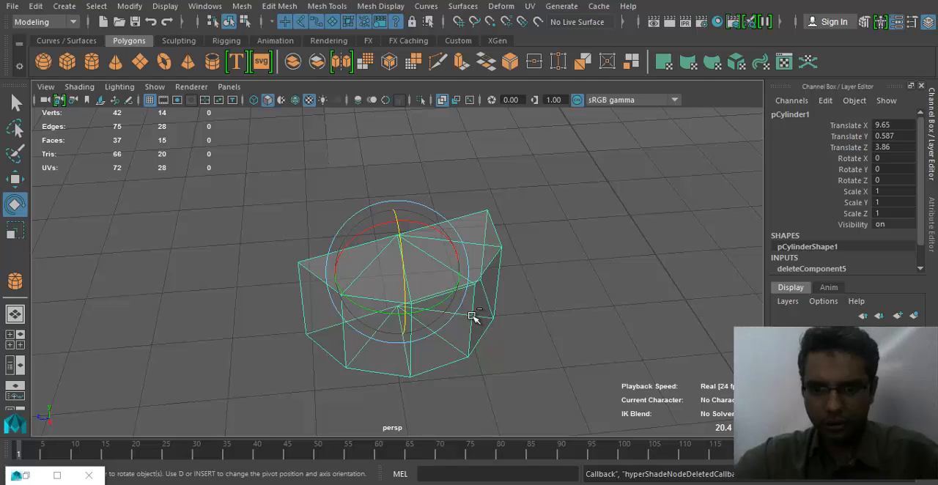
key("ctrl+z")
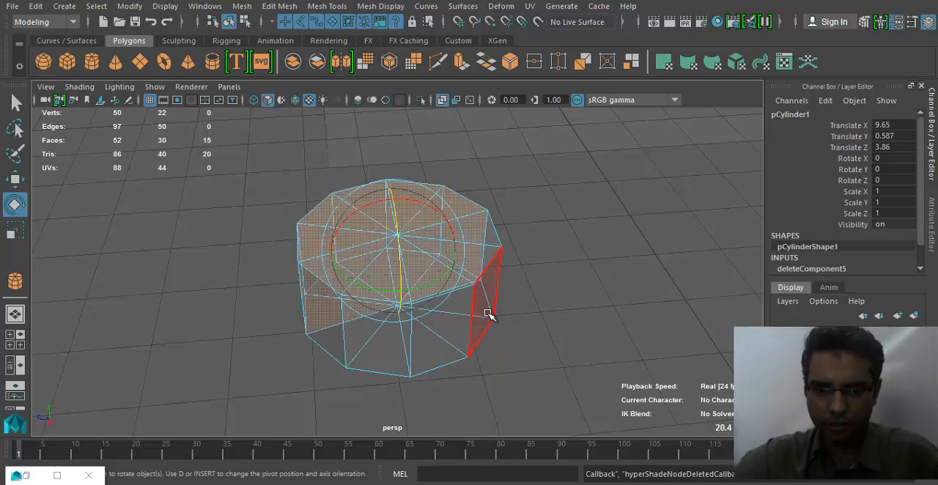
key("ctrl+z")
- Return the cylinder to object mode and stand it on its side by setting Rotate Z to 90
left_click_drag(489, 313, 435, 245, "alt")
right_click_drag(436, 245, 508, 96)
left_click_drag(409, 225, 384, 283, "alt")
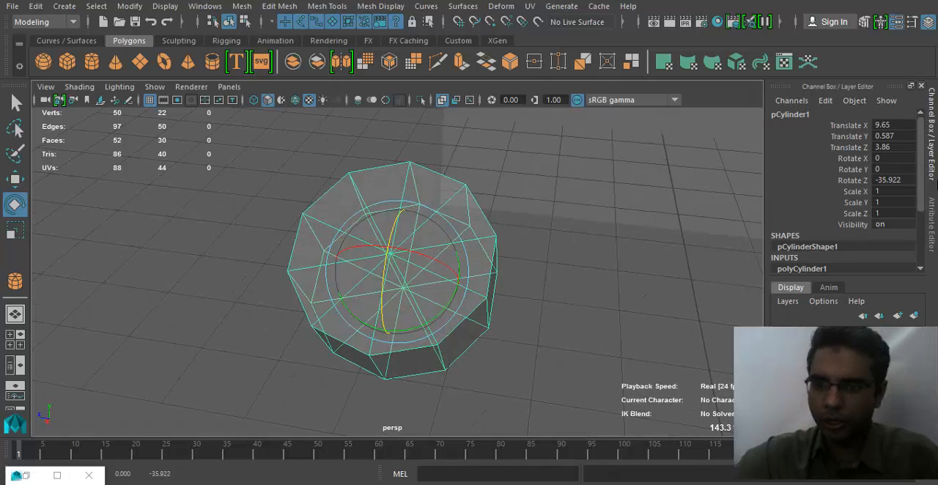
left_click(893, 179)
type("90")
key("Return")
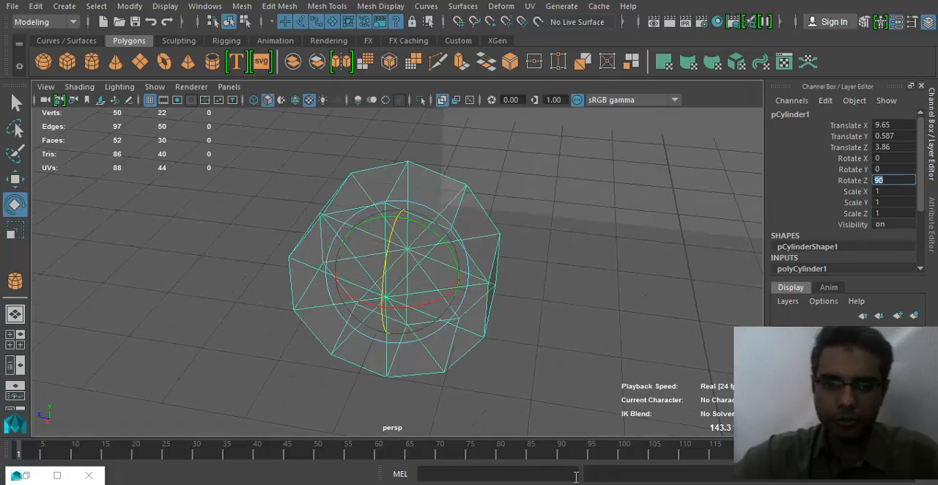
- Move the cylinder over the reference's front wheel in the side view, to about Translate Y -2.06 and Translate Z 2.62
left_click_drag(461, 413, 461, 329, "alt")
key("space")
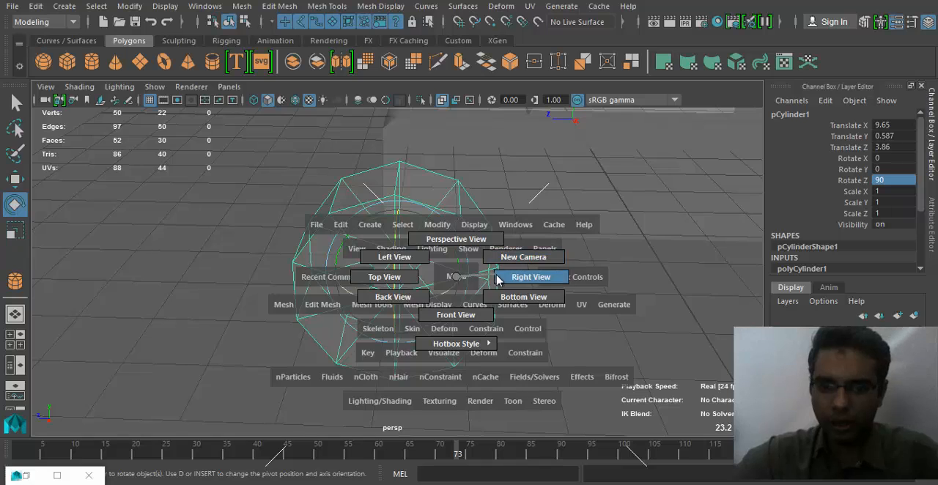
left_click_drag(497, 280, 507, 278)
scroll(442, 287, "down", 1)
middle_click_drag(170, 261, 306, 256, "alt")
key("w")
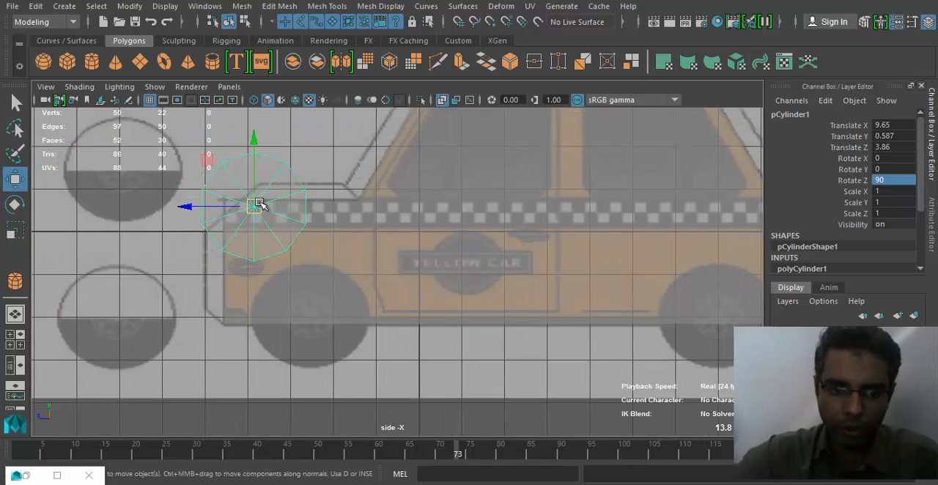
left_click_drag(260, 203, 313, 318)
middle_click_drag(582, 397, 564, 335, "alt")
scroll(564, 335, "down", 1)
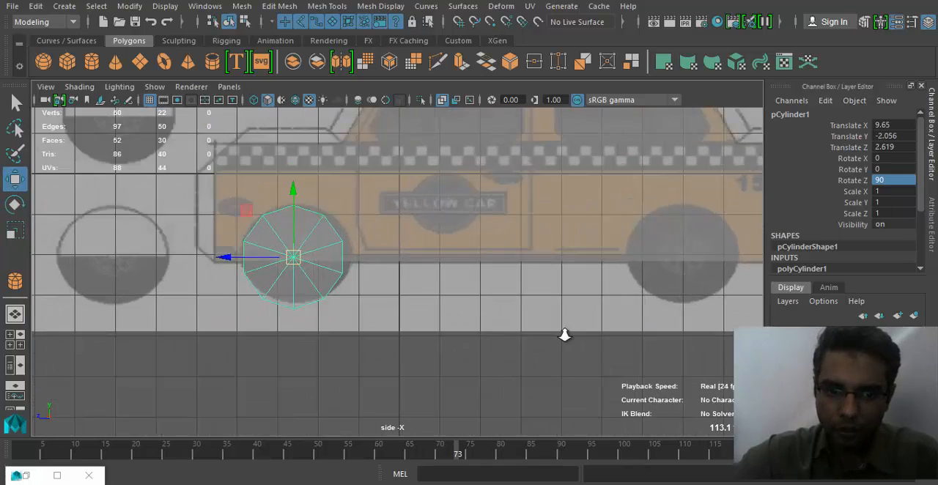
- Scale the cylinder uniformly to about 1.024 and centre it on the reference's front wheel at Translate Y -1.951 and Translate Z 2.54
scroll(513, 323, "up", 3)
key("r")
mouse_move(459, 289)
left_mouse_down()
mouse_move(468, 290)
mouse_move(457, 289)
mouse_move(461, 279)
left_mouse_up()
key("w")
key("r")
key("w")
key("r")
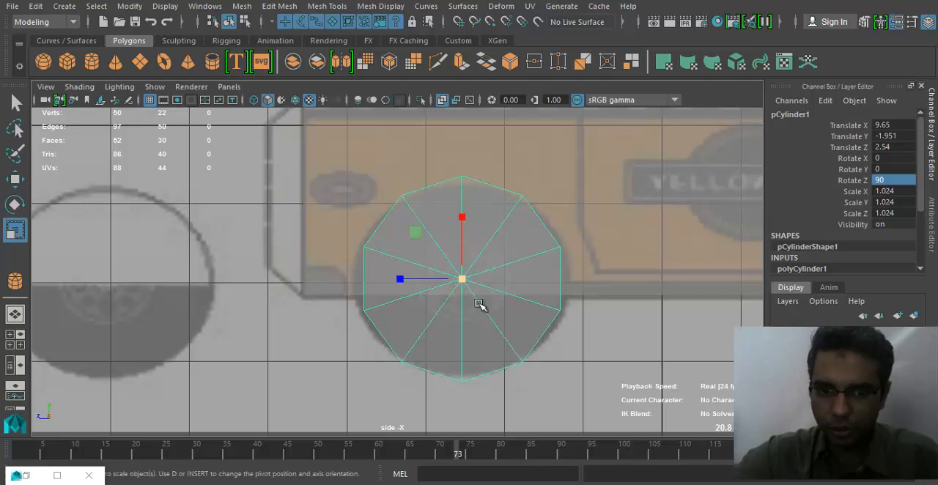
middle_click_drag(533, 330, 532, 339, "alt")
right_click_drag(532, 338, 536, 339, "alt")
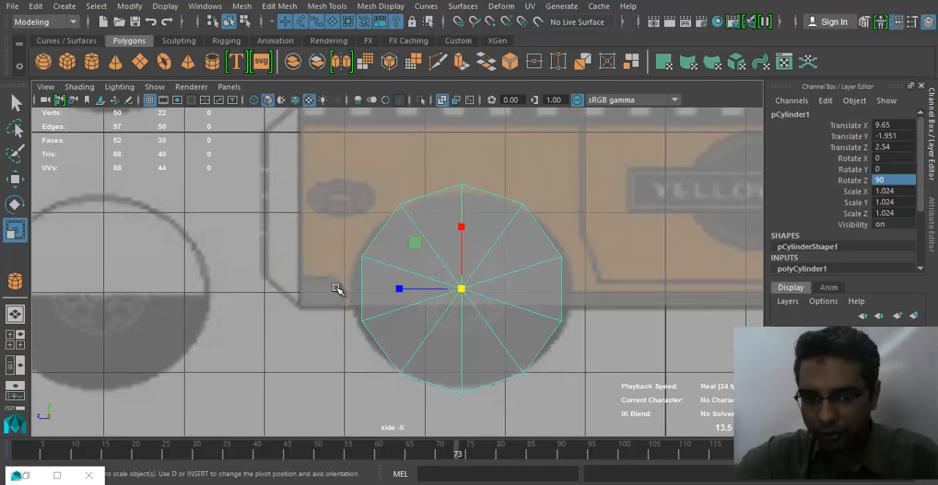
- Rotate the wheel cylinder about its axle to a Rotate Y of about 18.7 so its facets fit the reference wheel
key("e")
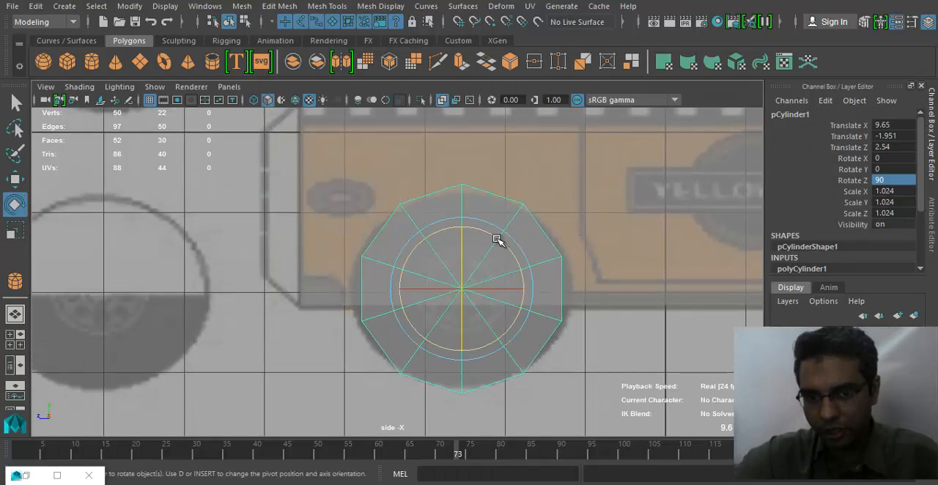
left_click_drag(497, 240, 502, 268)
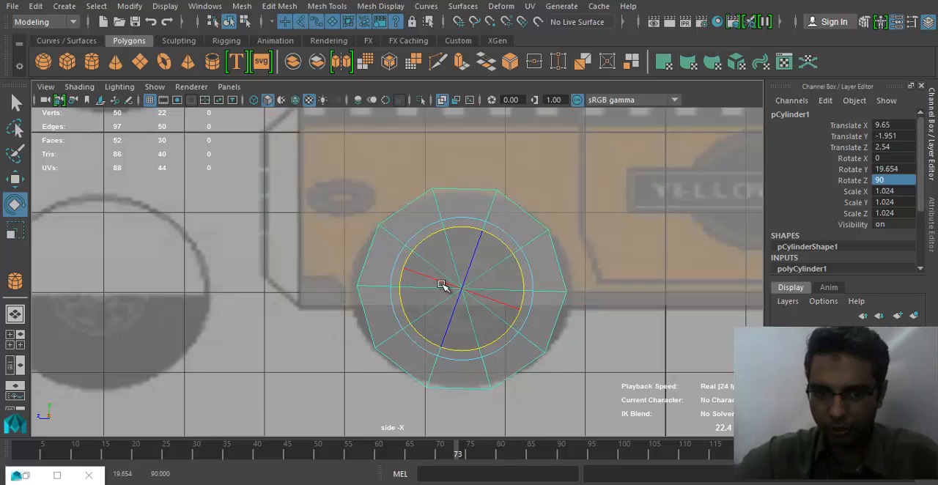
key("w")
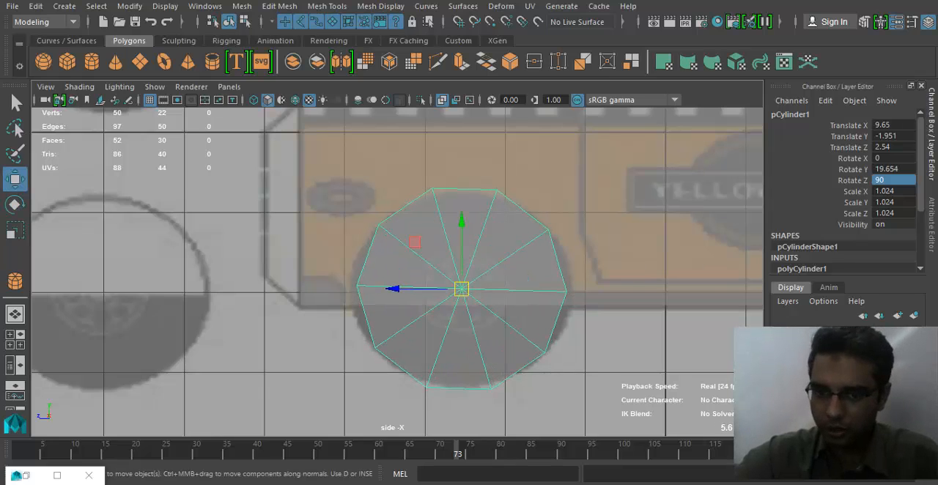
key("e")
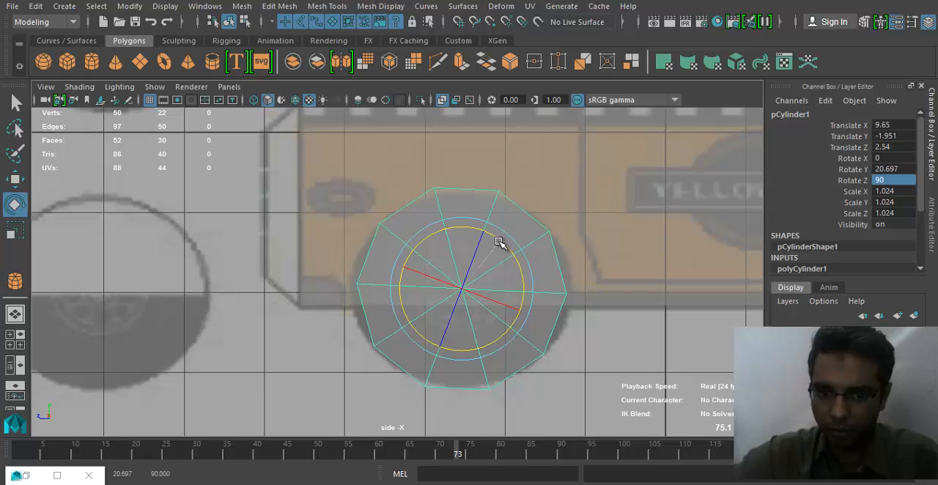
left_click_drag(503, 245, 506, 241)
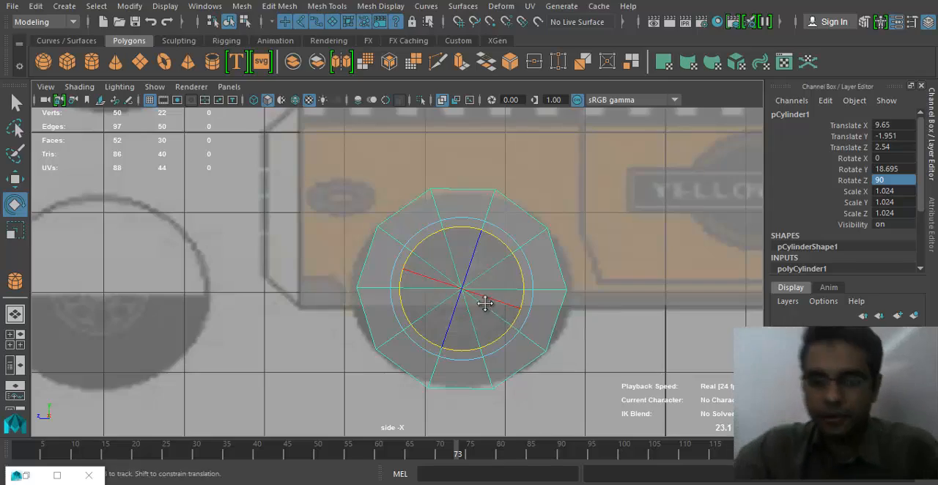
- Slide the wheel cylinder along X toward the cab body in the perspective view, to about Translate X 4.14
key("space")
left_click_drag(498, 287, 485, 244)
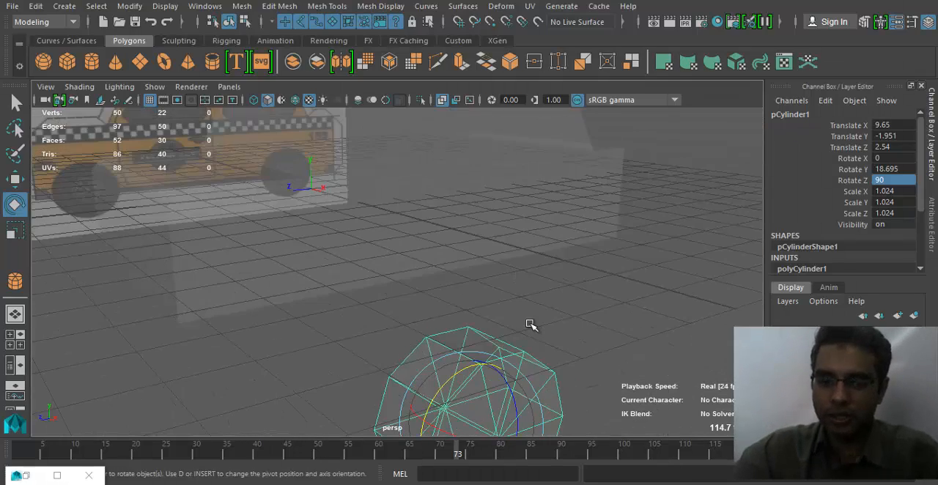
key("f")
key("w")
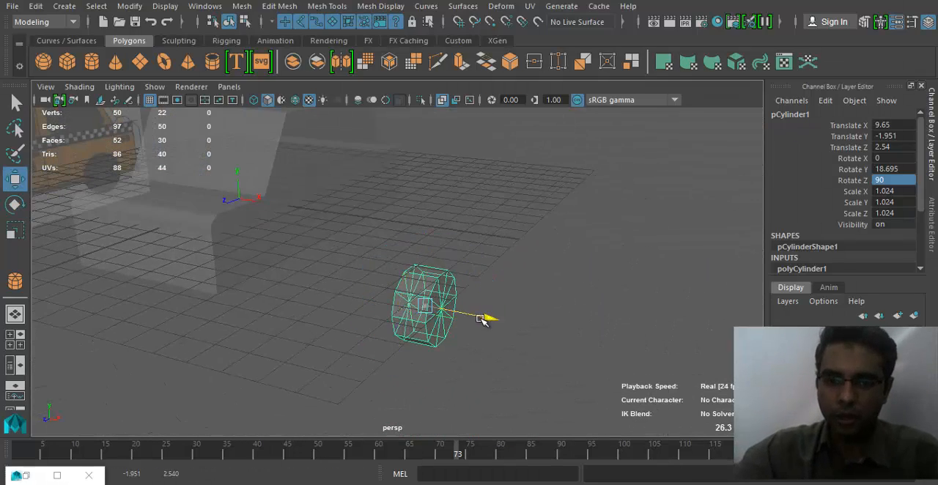
left_click_drag(483, 319, 363, 293)
key("f")
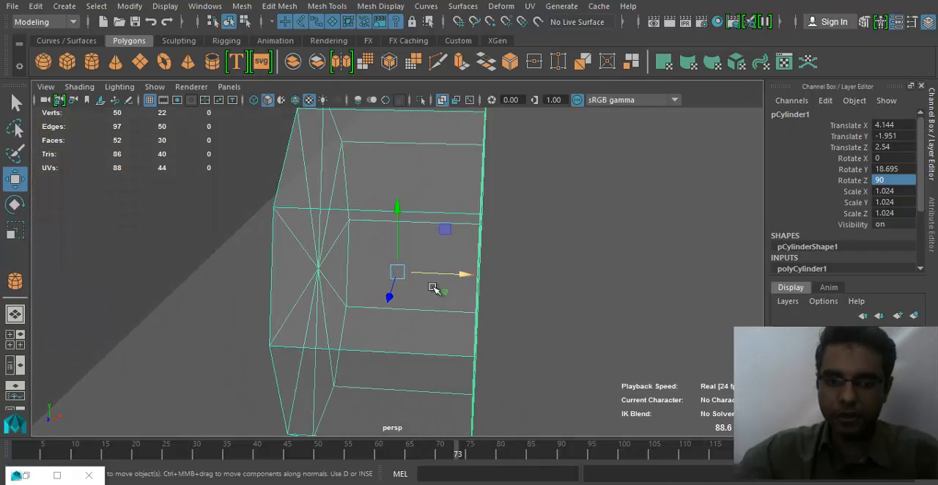
- Thin the wheel cylinder to a Scale Y of about 0.425 and seat it against the body's side at Translate X 2.233
key("r")
mouse_move(342, 269)
left_mouse_down()
mouse_move(482, 256)
mouse_move(367, 273)
mouse_move(351, 261)
mouse_move(407, 261)
mouse_move(318, 254)
mouse_move(386, 299)
mouse_move(414, 278)
mouse_move(402, 273)
mouse_move(338, 293)
mouse_move(505, 310)
mouse_move(423, 301)
mouse_move(437, 287)
mouse_move(481, 279)
left_mouse_up()
scroll(325, 263, "down", 3)
key("w")
- Turn off X-Ray shading and duplicate the front wheel onto the reference's rear wheel at about Translate Z -7
left_click(72, 88)
left_click(110, 239)
key("space")
scroll(492, 299, "down", 6)
middle_click_drag(490, 299, 204, 303, "alt")
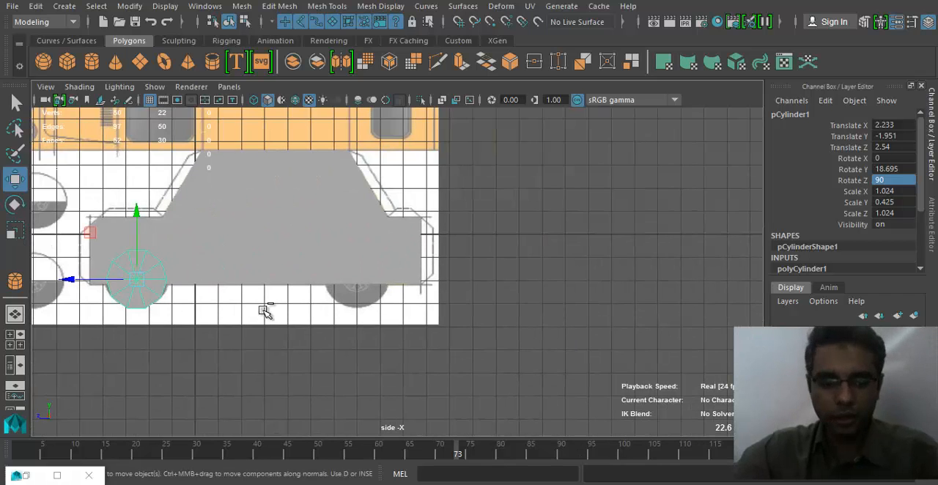
key("ctrl+d")
left_click_drag(75, 290, 285, 247)
- Select the cab body together with the reference plane in the perspective view and open the UV Editor
key("space")
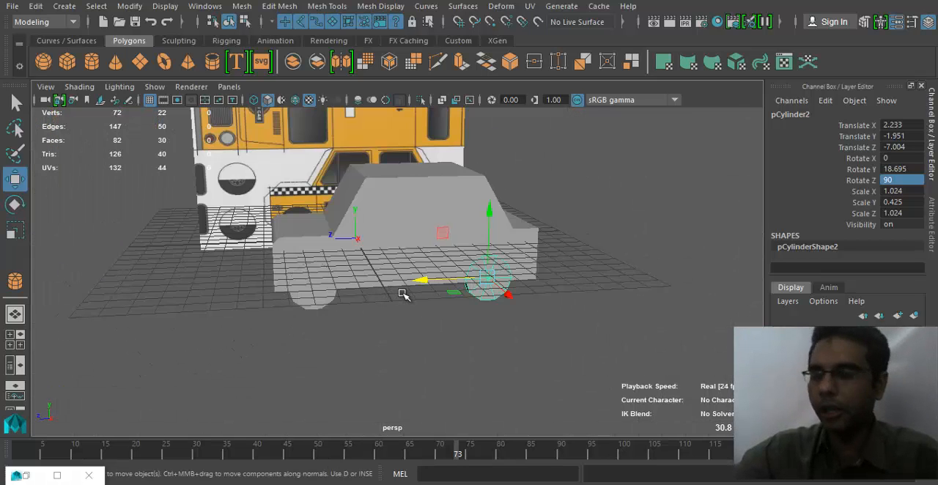
right_click_drag(285, 289, 413, 341, "alt")
left_click(485, 278)
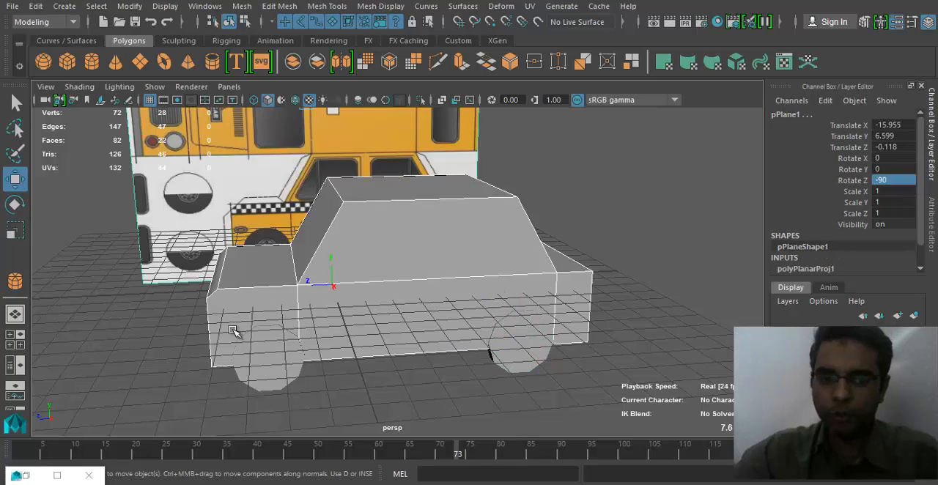
left_click_drag(233, 330, 374, 294, "alt")
left_click_drag(241, 203, 381, 312, "alt")
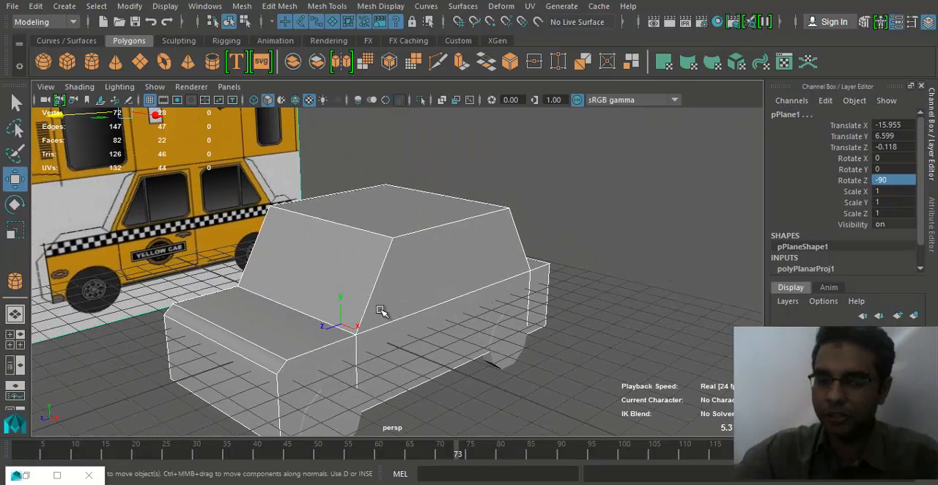
left_click(247, 7)
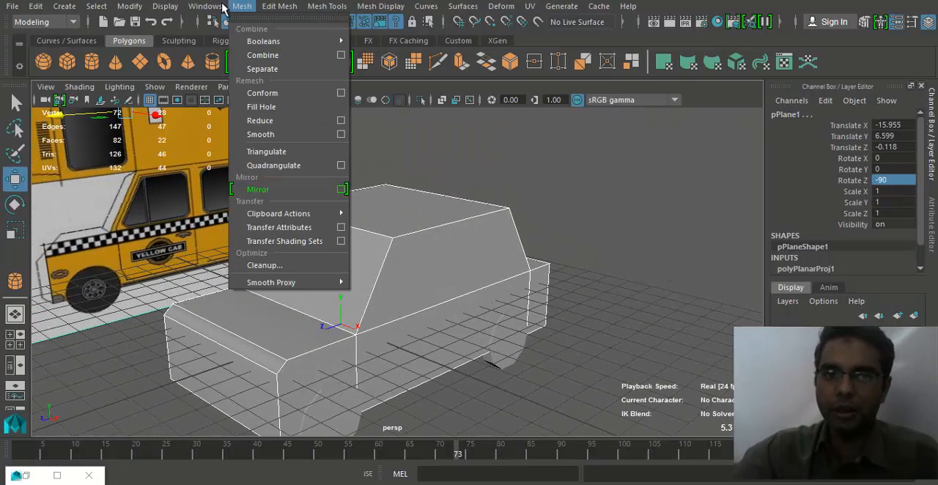
mouse_move(205, 6)
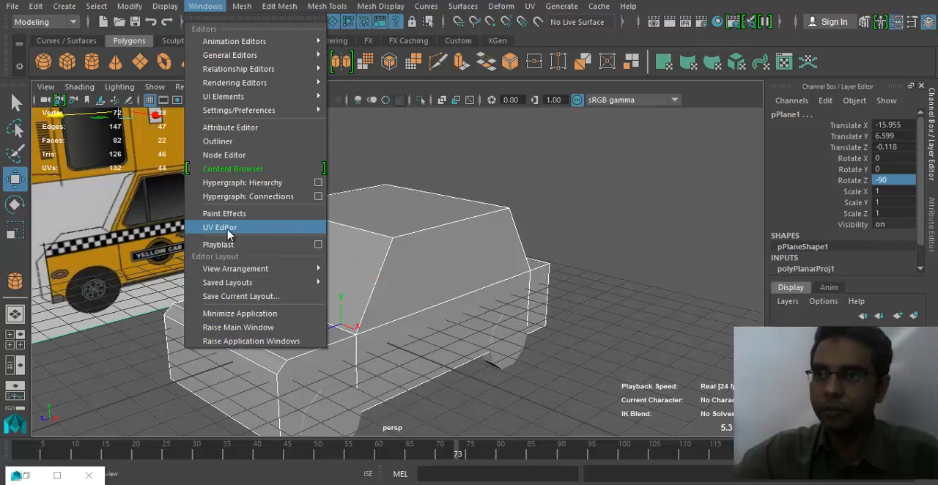
left_click(234, 228)
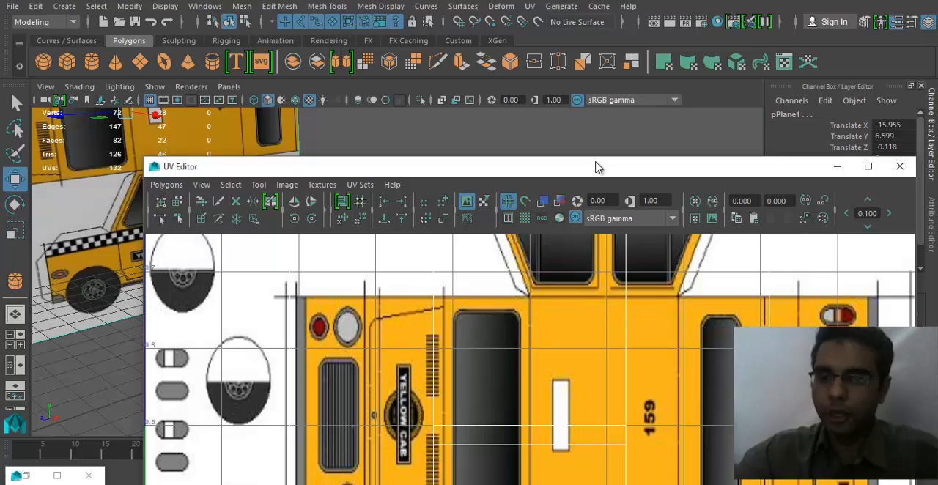
- Place the UV Editor beside the perspective view, select only the cab body, and frame its whole UV layout
left_click_drag(596, 162, 585, 0)
right_click_drag(594, 317, 284, 327, "alt")
middle_click_drag(264, 117, 345, 91, "alt")
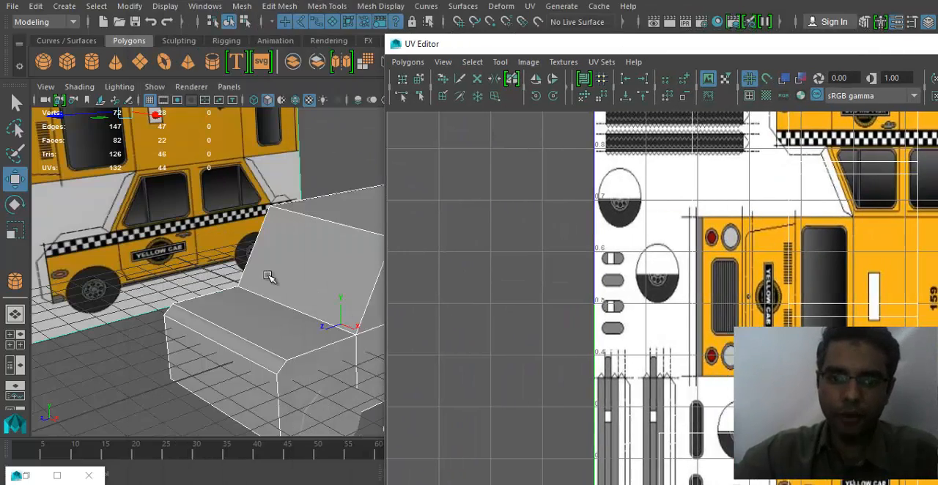
right_click_drag(313, 116, 381, 96)
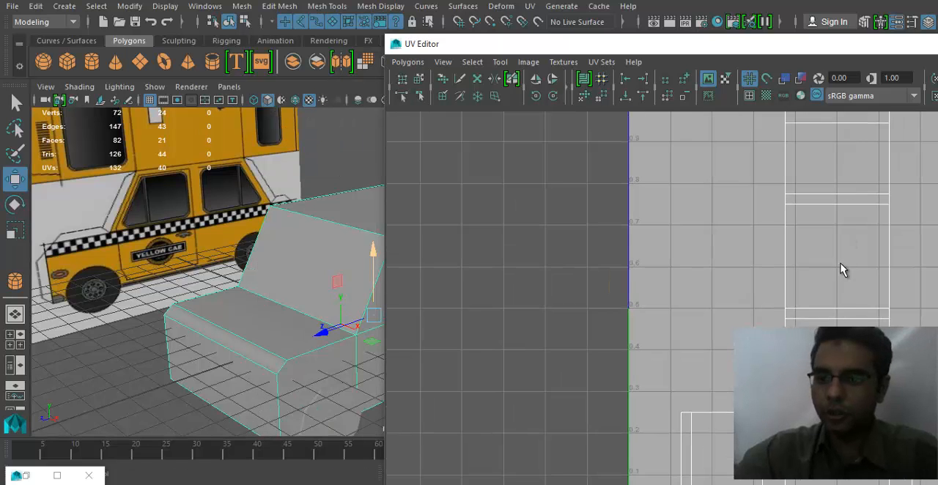
right_click_drag(841, 270, 725, 378, "alt")
middle_click_drag(726, 378, 564, 364, "alt")
middle_click_drag(670, 270, 641, 234, "alt")
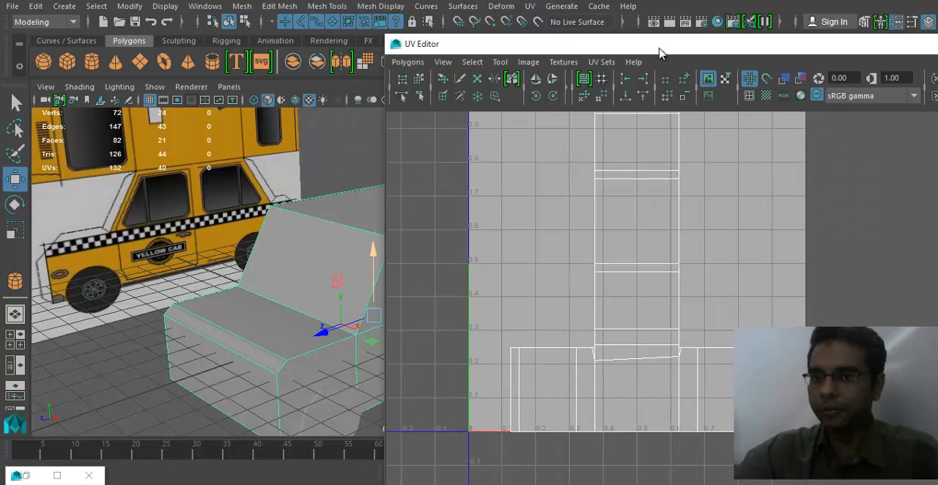
left_click_drag(659, 53, 564, 3)
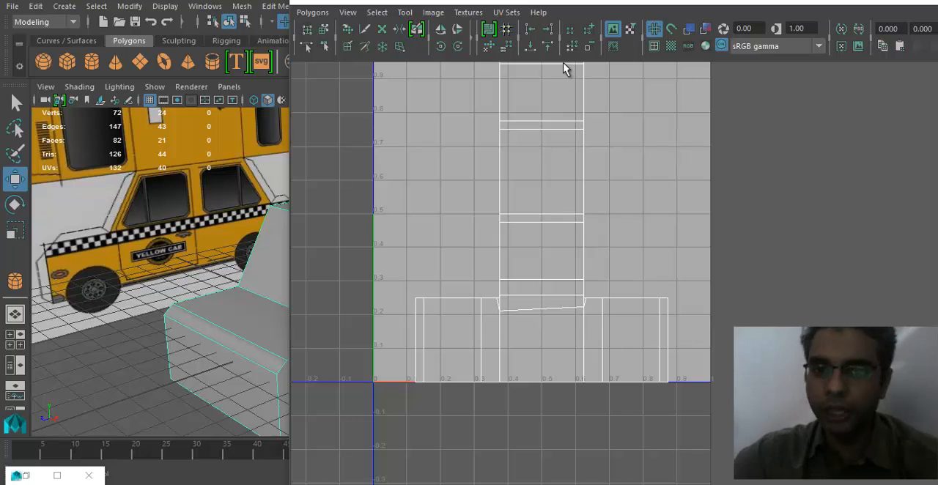
left_click_drag(290, 19, 387, 29)
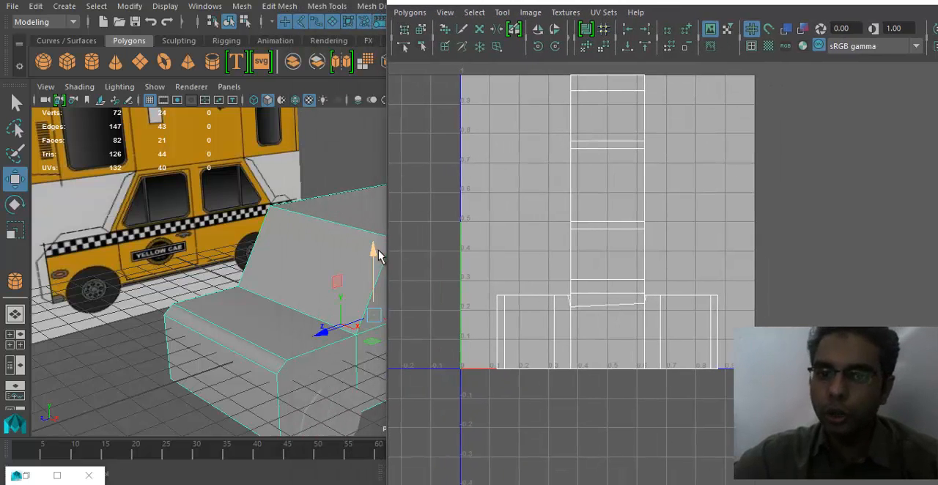
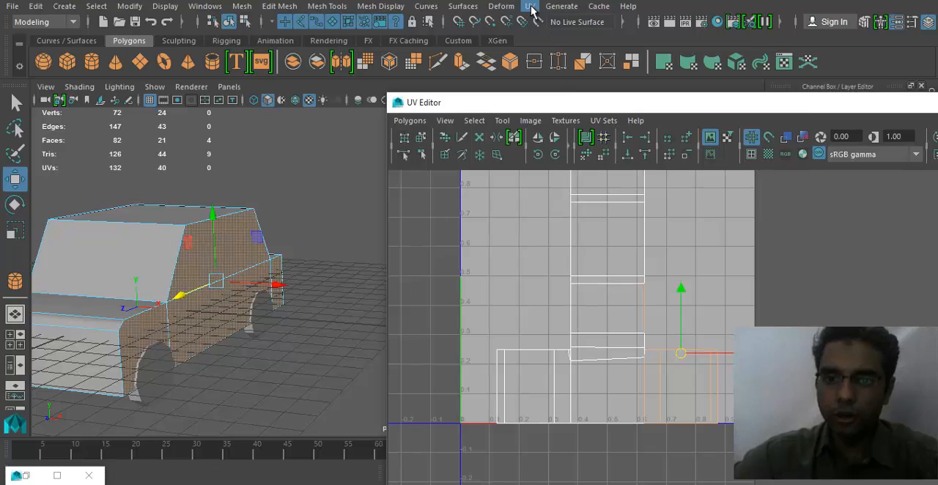
- Planar-map the four selected cab side faces, then shrink the resulting UV shell and move it outside the 0–1 UV square
left_click(530, 6)
left_click(608, 142)
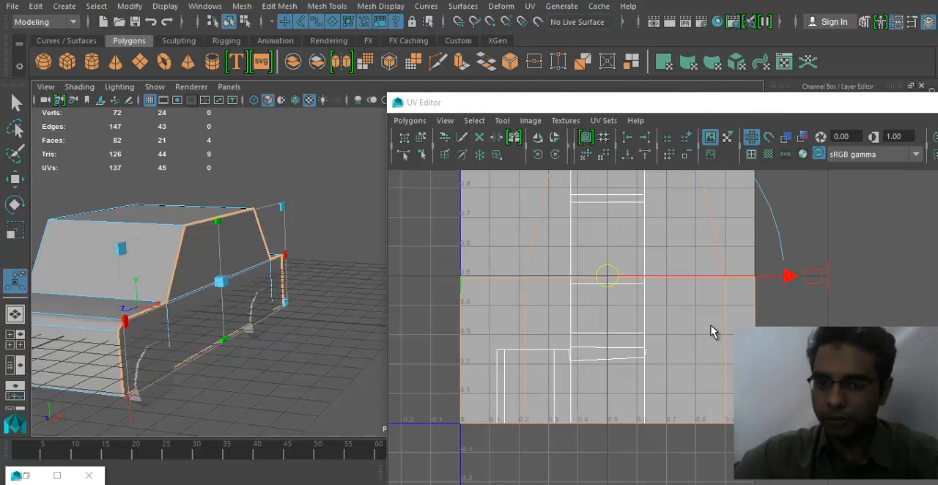
scroll(711, 332, "down", 3)
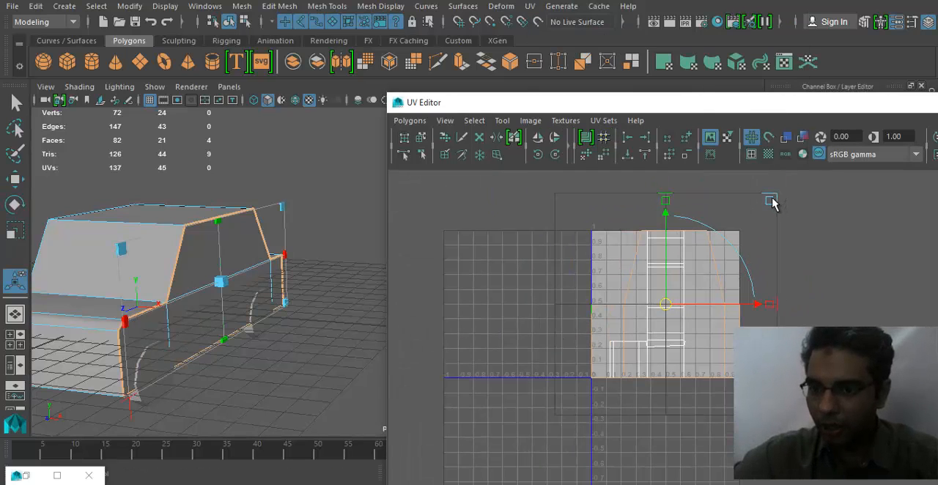
left_click_drag(773, 204, 680, 273)
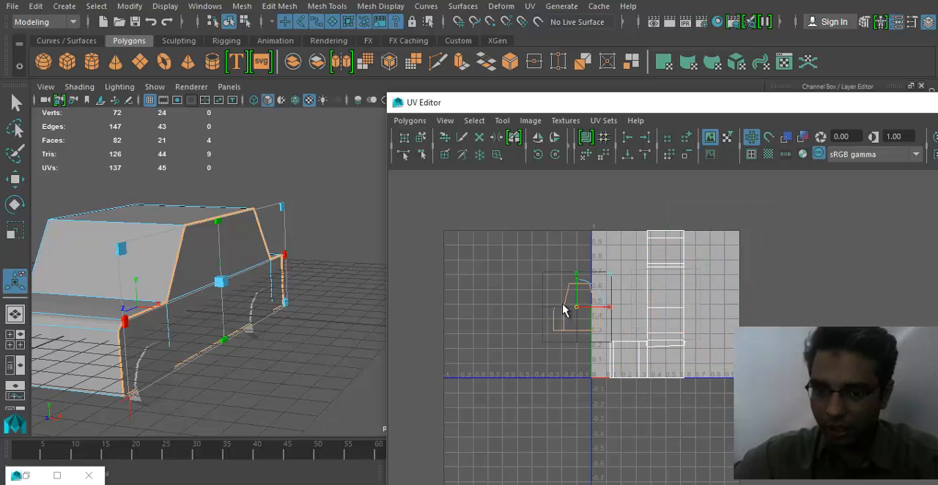
left_click_drag(562, 303, 542, 305)
- Widen the side's UV shell to the car's long profile and place it low in the negative-U area beside the 0–1 square
scroll(501, 330, "up", 2)
scroll(539, 338, "up", 4)
middle_click_drag(483, 337, 647, 355, "alt")
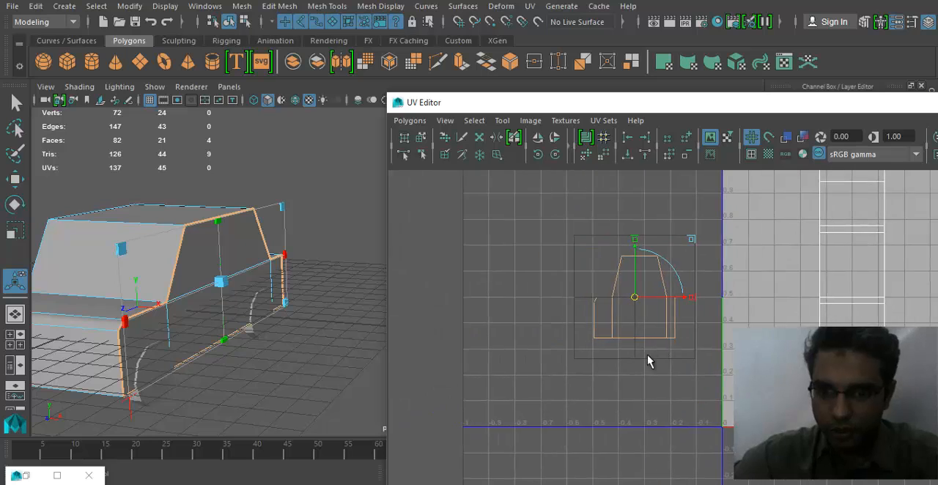
scroll(693, 293, "up", 1)
left_click_drag(694, 293, 761, 302)
scroll(692, 347, "down", 1)
middle_click_drag(631, 300, 580, 352, "alt")
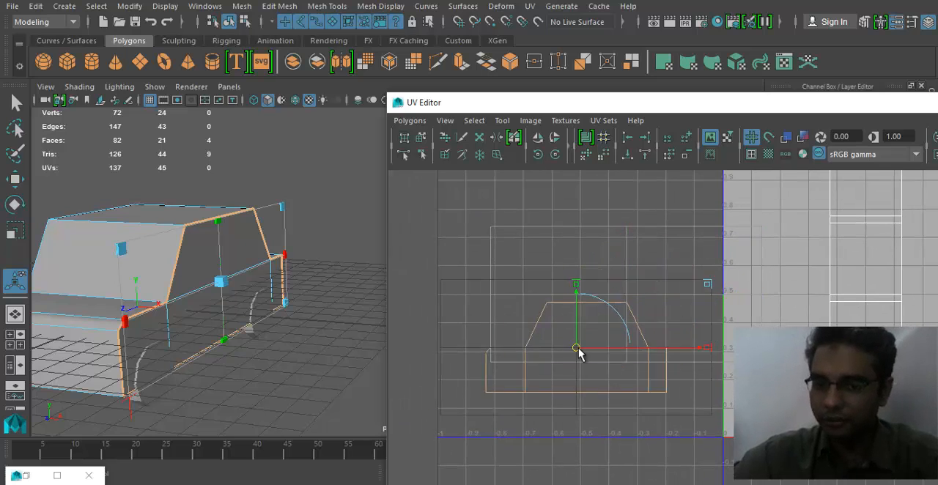
- Select the four faces on the opposite side of the cab: the window face and the three lower body faces
left_click_drag(344, 337, 314, 297, "alt")
left_click(255, 317)
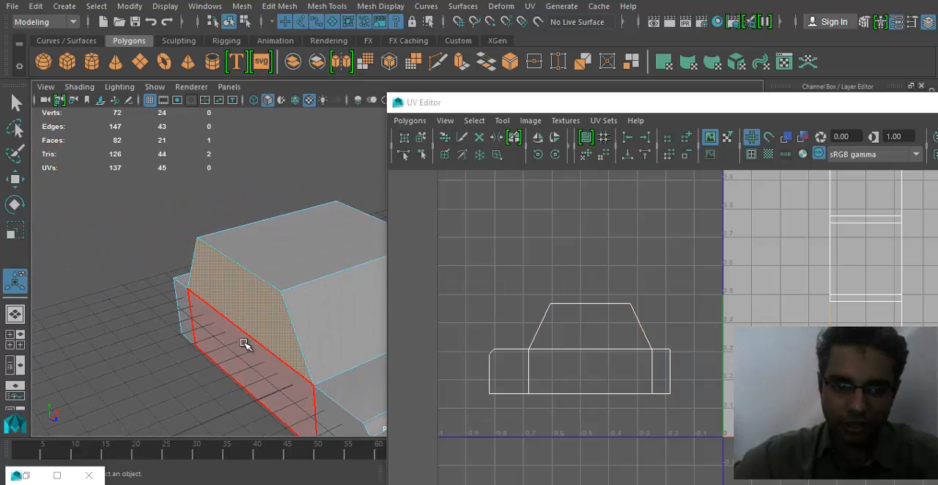
middle_click_drag(244, 345, 198, 264, "alt")
left_click(164, 258, "shift")
left_click(283, 332, "shift")
left_click(325, 348, "shift")
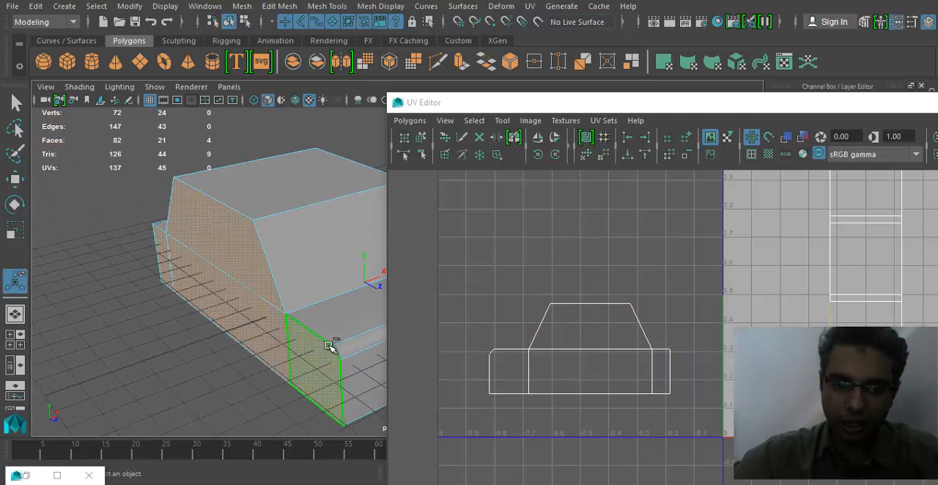
middle_click_drag(340, 272, 271, 270, "alt")
- Planar-map the opposite side's faces and move their UV shell into the negative-U area above the first side shell
left_click(530, 6)
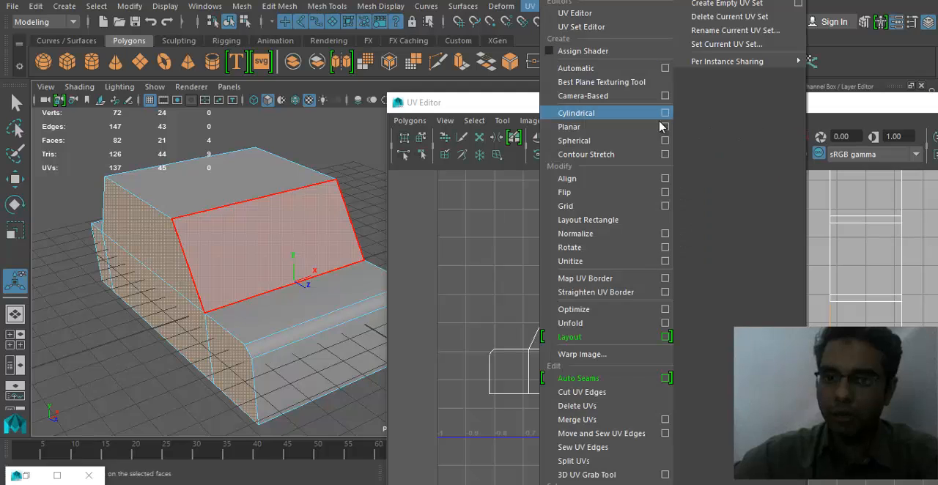
left_click(648, 126)
scroll(686, 346, "down", 1)
middle_click_drag(887, 317, 722, 314, "alt")
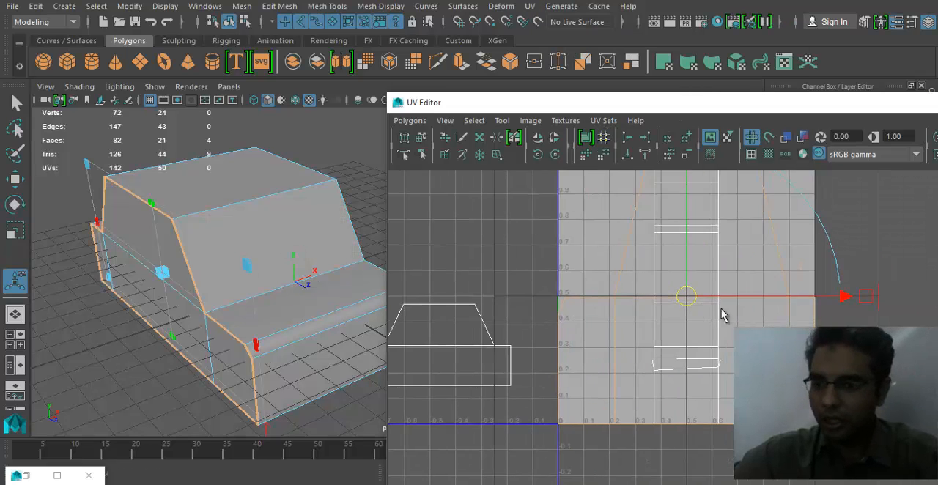
scroll(711, 315, "down", 4)
left_click_drag(696, 305, 490, 226)
middle_click_drag(524, 287, 572, 326, "alt")
key("r")
left_click_drag(605, 268, 620, 274)
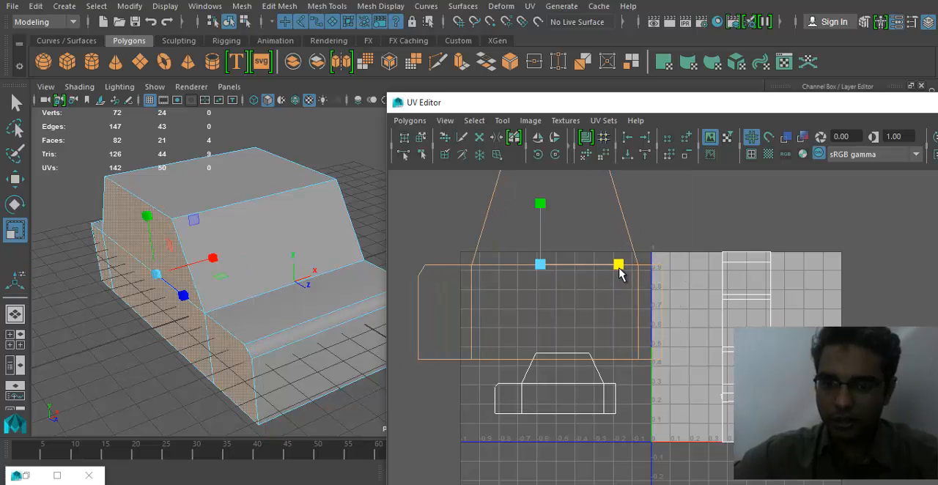
key("ctrl+z")
- Shrink the second side's UV shell with the projection manipulator to roughly the first shell's size and position it above that shell
middle_click_drag(562, 294, 571, 322, "alt")
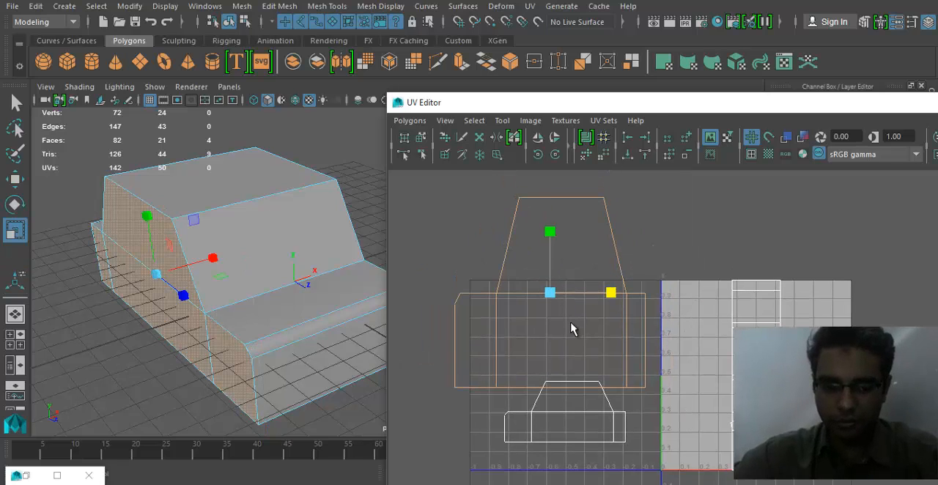
key("t")
left_click_drag(684, 291, 660, 259)
left_click_drag(570, 297, 584, 278)
middle_click_drag(572, 332, 579, 302, "alt")
right_click_drag(579, 302, 594, 310, "alt")
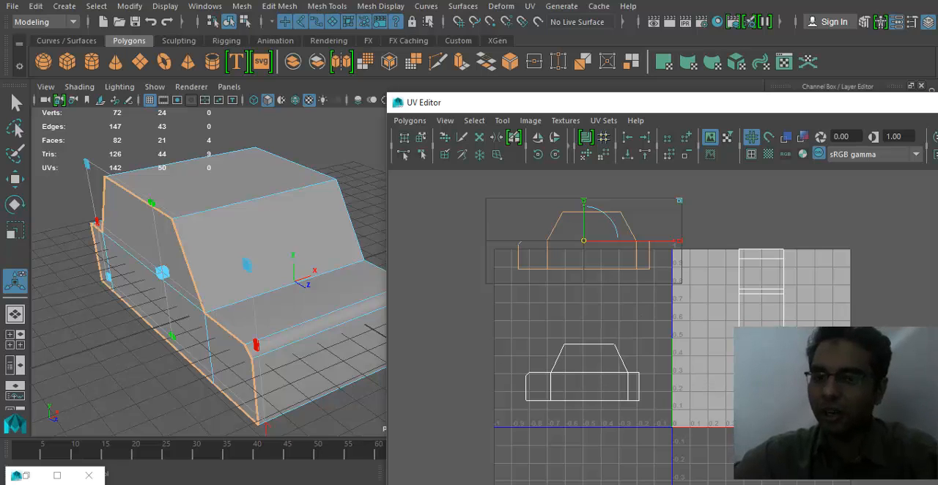
left_click_drag(293, 273, 264, 291, "alt")
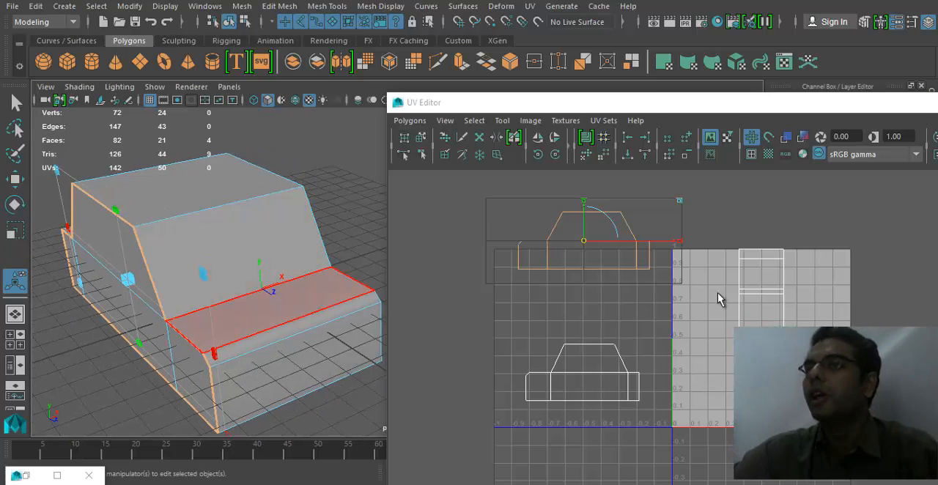
left_click_drag(583, 240, 579, 240)
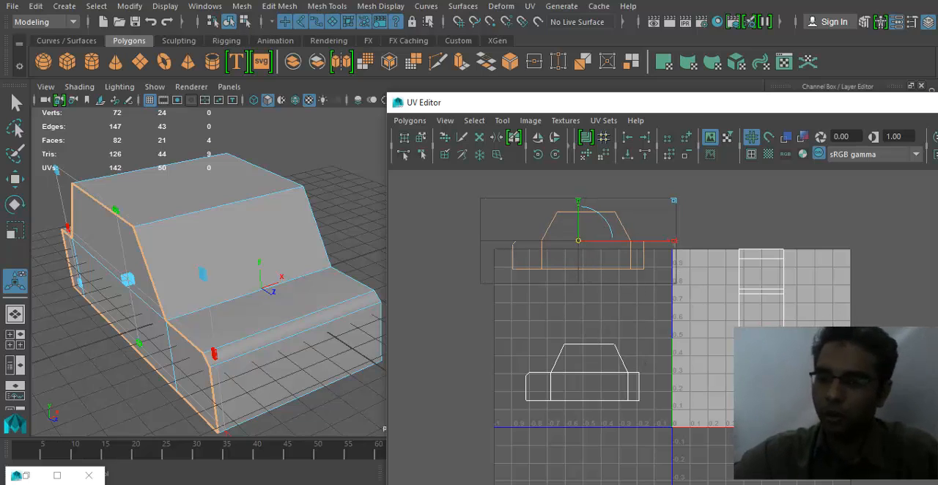
- Select the cab's front and sloped hood-edge faces and examine their UVs against the yellow cab reference layout
middle_click_drag(762, 381, 740, 359, "alt")
left_click_drag(203, 319, 268, 317, "alt")
left_click(196, 313)
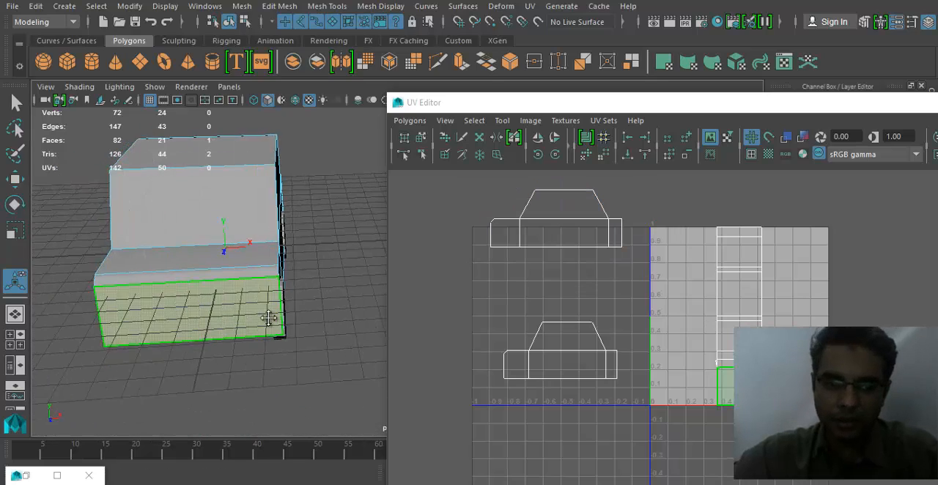
middle_click_drag(268, 317, 310, 320, "alt")
left_click(274, 280, "shift")
left_click_drag(314, 329, 124, 164, "alt")
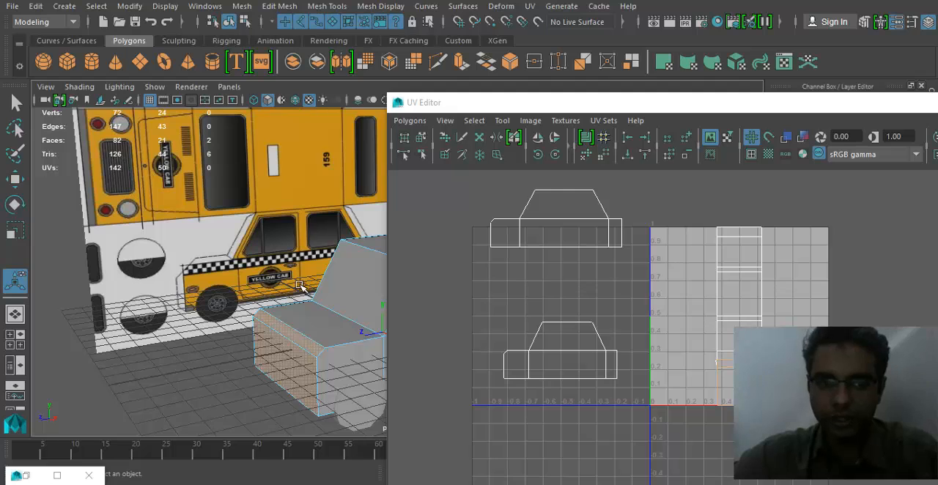
left_click_drag(299, 284, 311, 323, "alt")
middle_click_drag(650, 359, 609, 291, "alt")
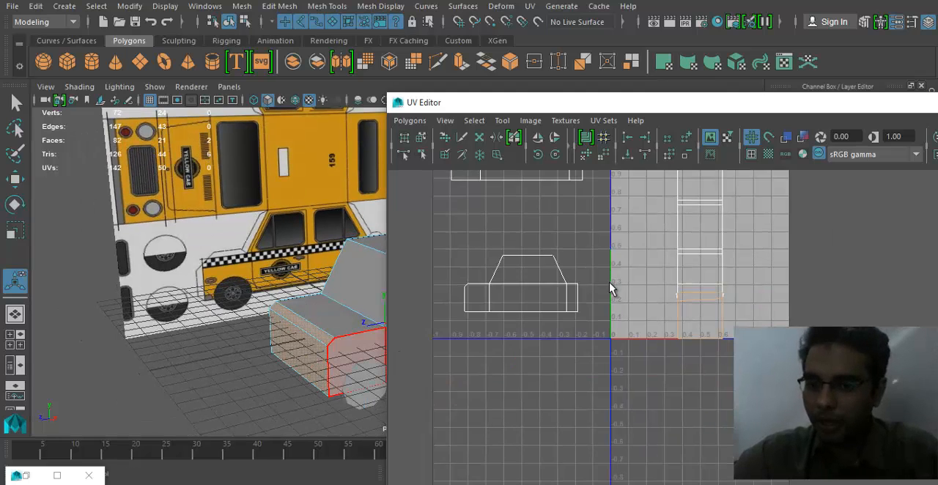
scroll(660, 288, "up", 2)
middle_click_drag(180, 248, 190, 258, "alt")
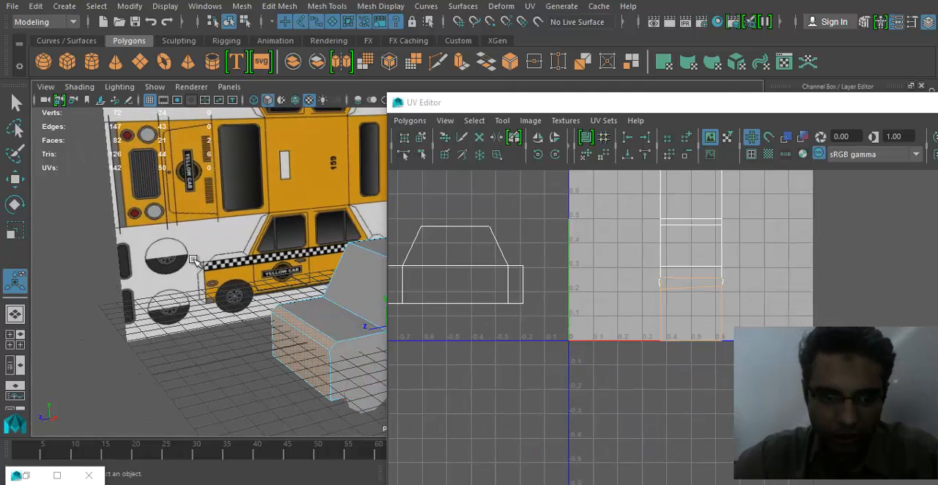
middle_click_drag(362, 311, 340, 311, "alt")
right_click_drag(799, 317, 905, 326, "alt")
middle_click_drag(627, 276, 655, 318, "alt")
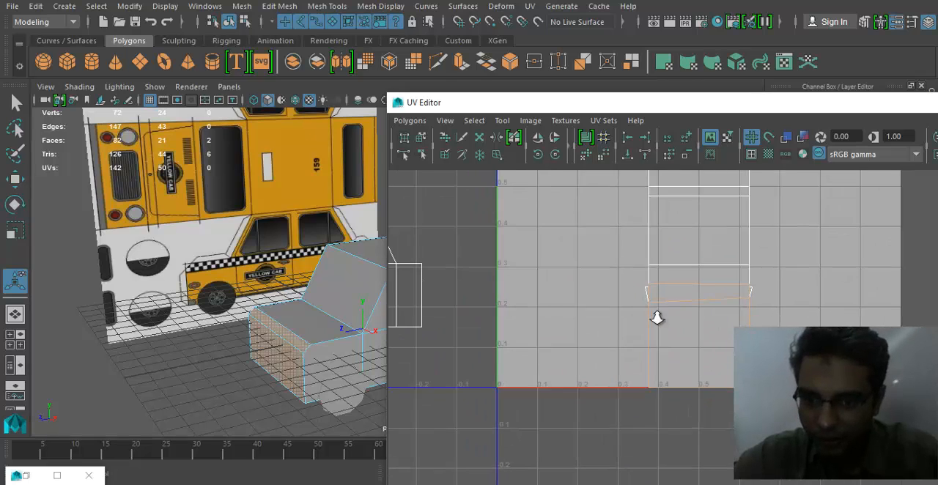
scroll(694, 273, "up", 1)
middle_click_drag(697, 270, 690, 337, "alt")
- Examine the UVs of the hood, windshield, rear window, trunk and rear faces one after another
left_click(308, 319)
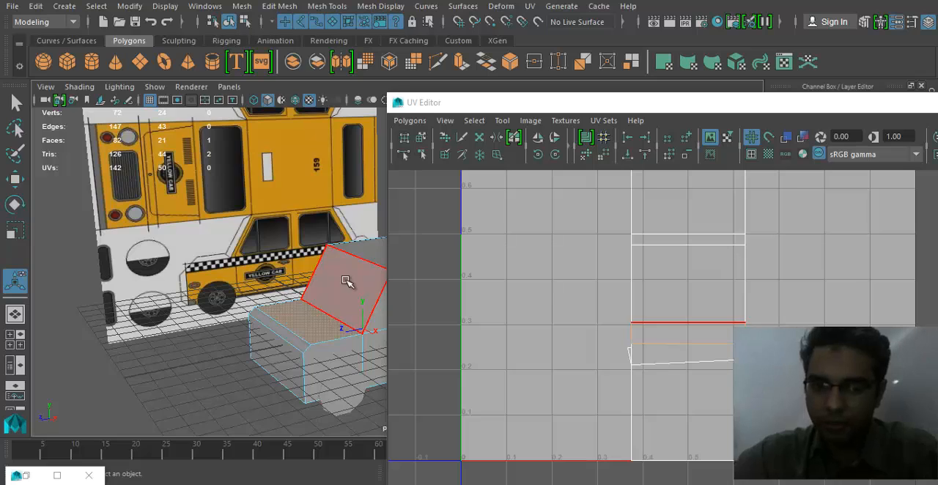
middle_click_drag(346, 281, 296, 325, "alt")
left_click(338, 308)
left_click_drag(338, 309, 214, 384, "alt")
left_click_drag(332, 379, 176, 385, "alt")
middle_click_drag(176, 385, 94, 338, "alt")
left_click(260, 318)
middle_click_drag(592, 301, 567, 376, "alt")
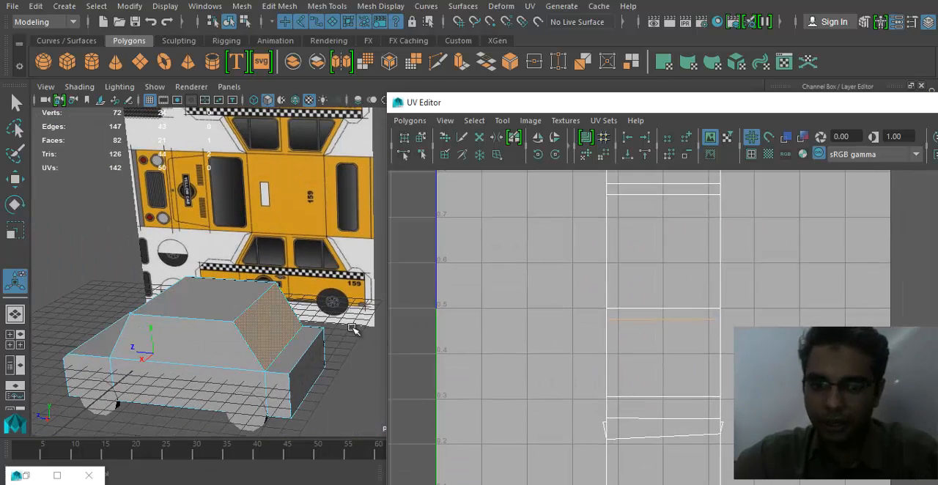
left_click(307, 345)
scroll(635, 333, "down", 2)
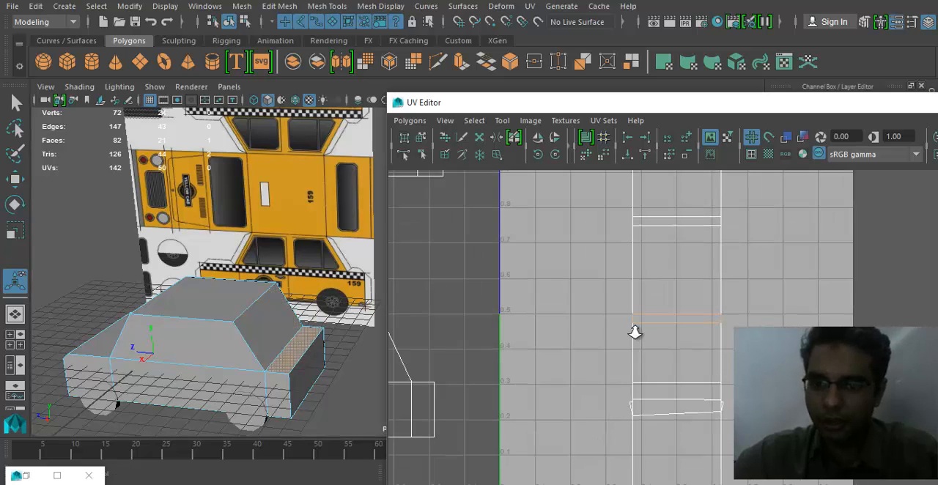
middle_click_drag(635, 333, 632, 384, "alt")
left_click(314, 362)
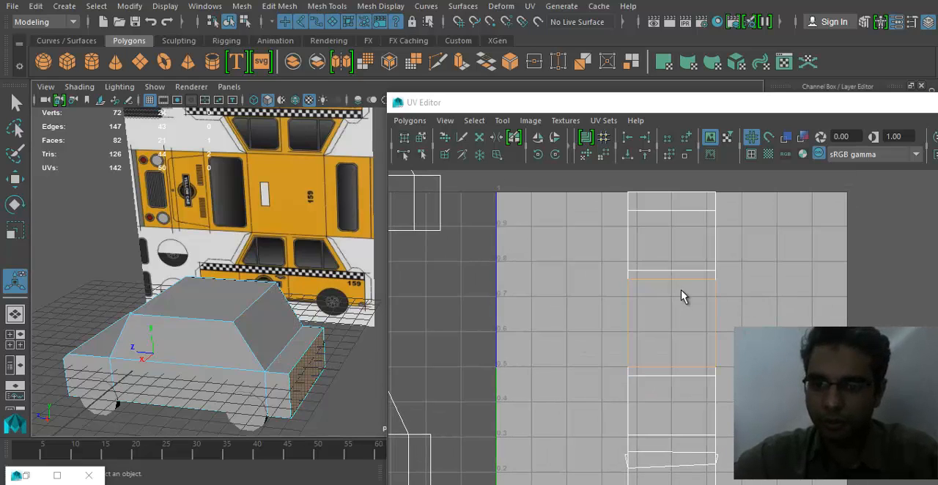
middle_click_drag(681, 290, 675, 342, "alt")
scroll(676, 342, "down", 1)
- Select the cab's five upper faces together: hood, windshield, roof, rear window and trunk lid
left_click_drag(205, 329, 168, 341, "alt")
middle_click_drag(168, 342, 305, 291, "alt")
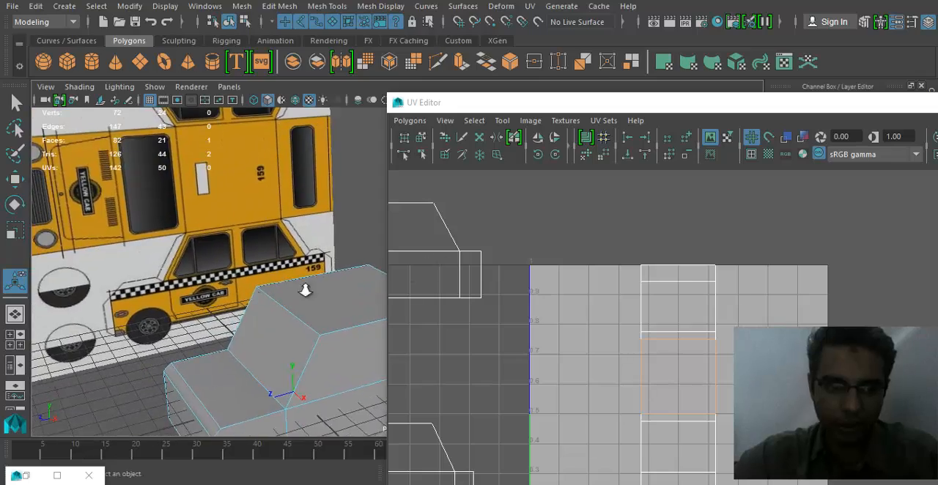
right_click_drag(305, 290, 235, 350, "alt")
left_click_drag(235, 349, 249, 321, "alt")
left_click(258, 337)
middle_click_drag(298, 326, 272, 340, "alt")
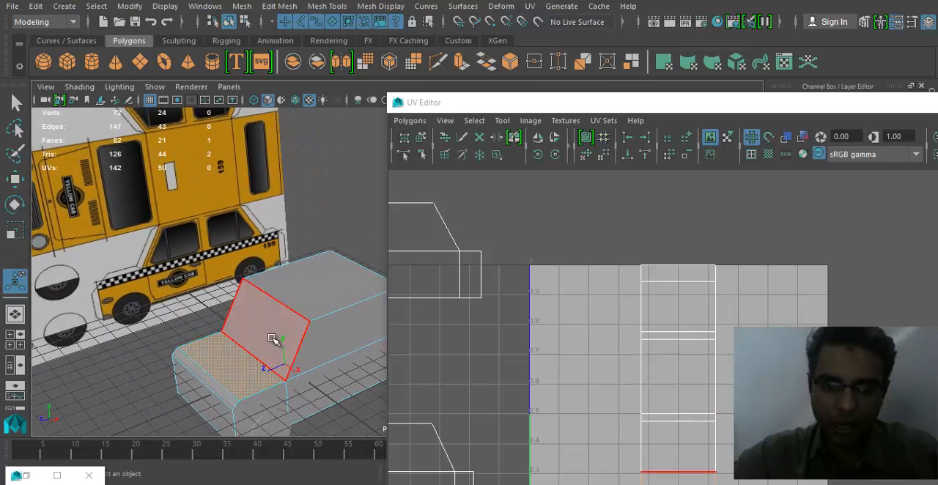
left_click(371, 308, "shift")
left_click_drag(371, 308, 285, 332, "alt")
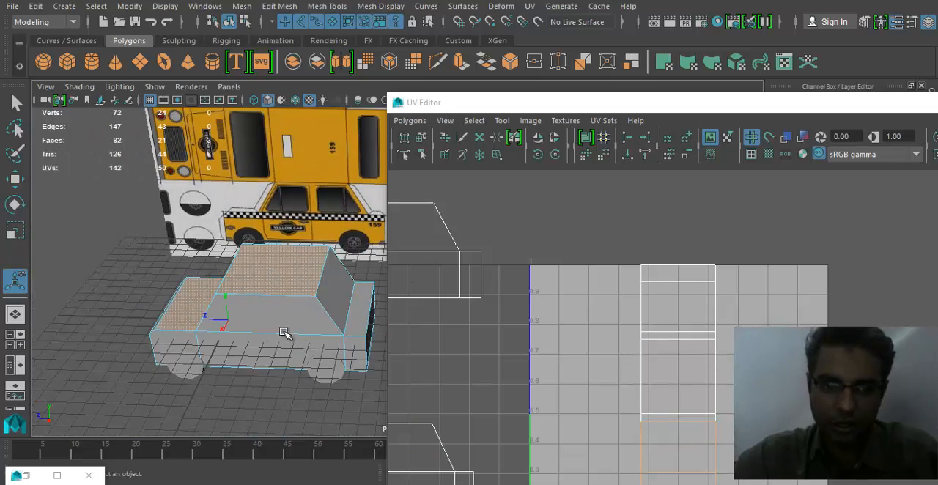
middle_click_drag(301, 326, 271, 334, "alt")
left_click(314, 305, "shift")
left_click(329, 313, "shift")
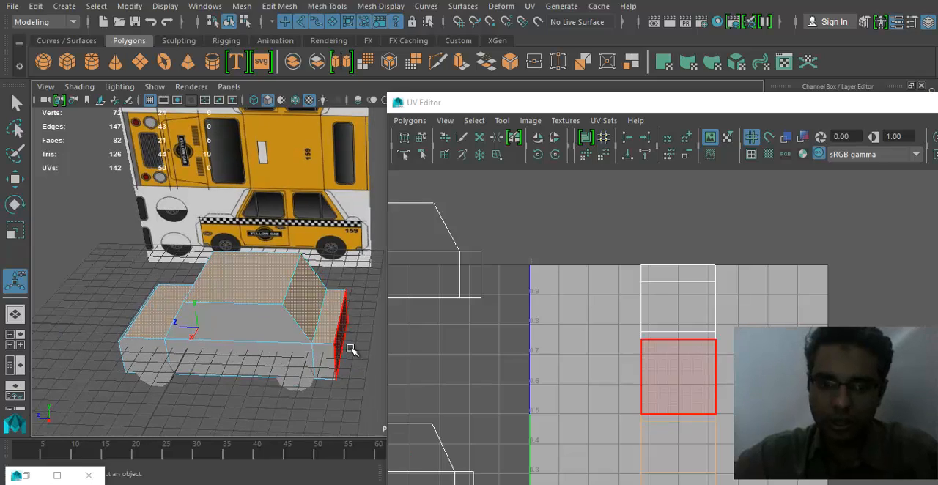
middle_click_drag(352, 350, 286, 376, "alt")
left_click_drag(220, 376, 194, 344, "alt")
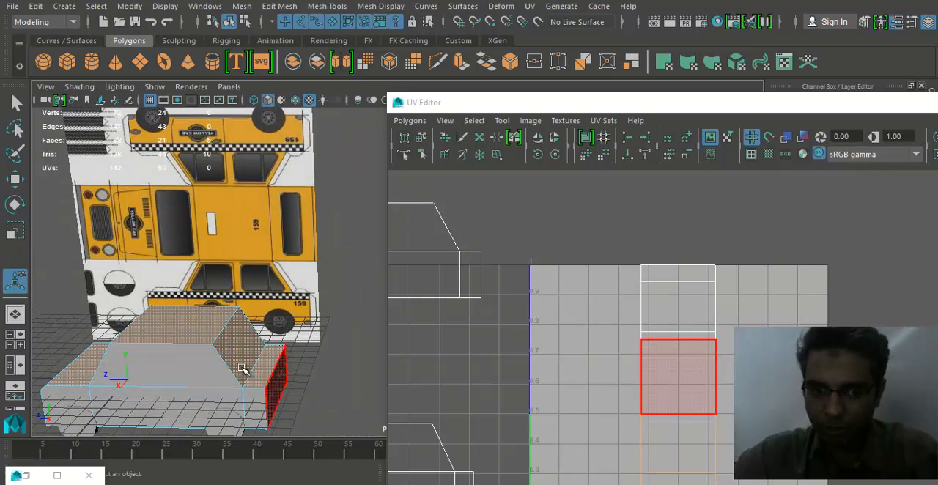
left_click_drag(242, 369, 252, 344, "alt")
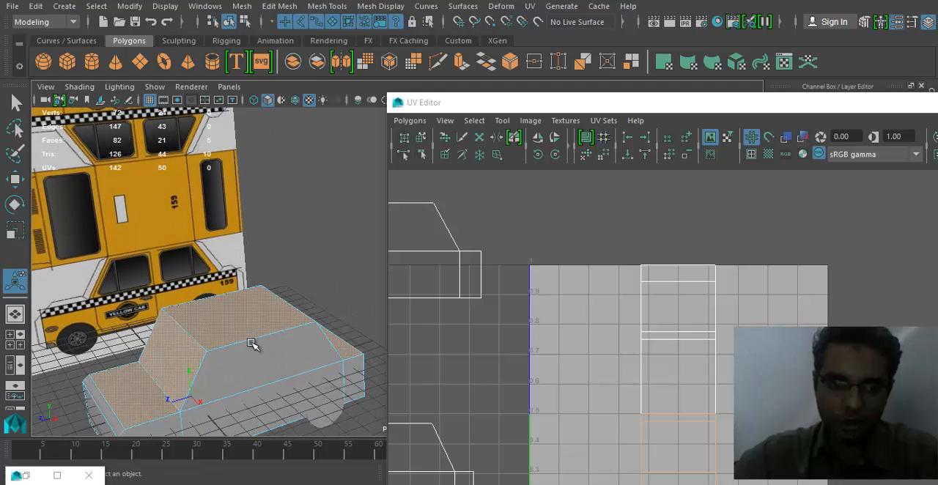
left_click_drag(126, 342, 169, 332, "alt")
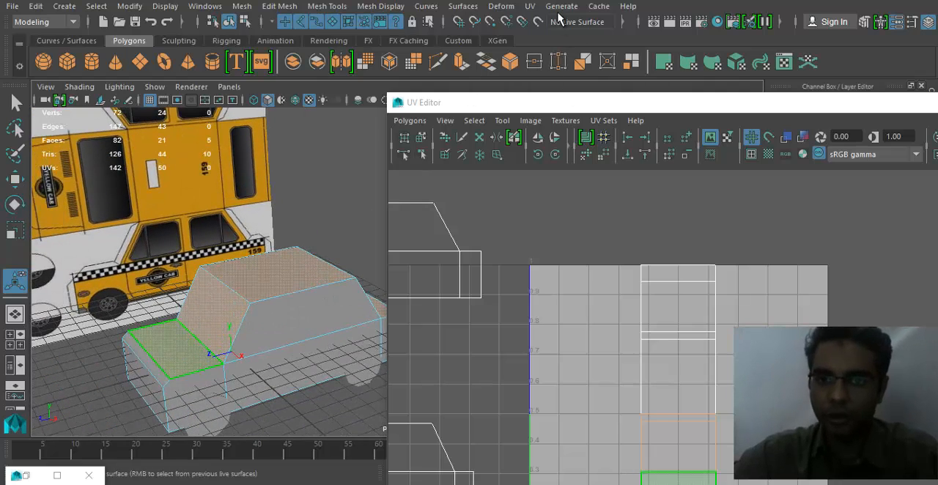
- Apply a planar projection from the Y axis, fitted to the bounding box, to the five upper faces
left_click(530, 7)
left_click(667, 135)
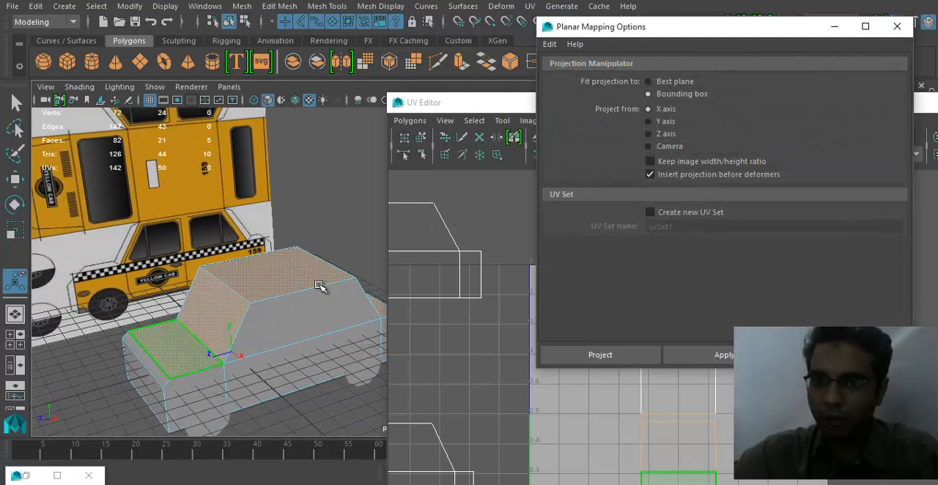
left_click_drag(319, 288, 315, 265, "alt")
left_click(665, 122)
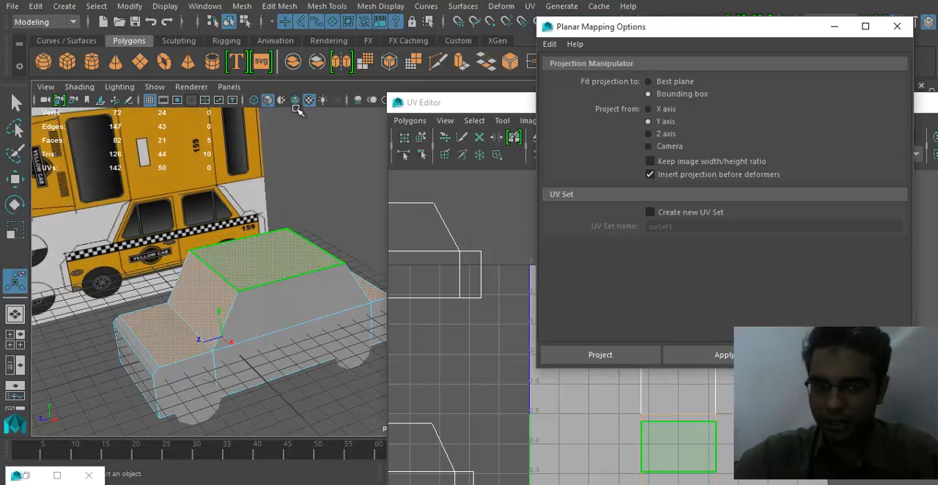
left_click(576, 358)
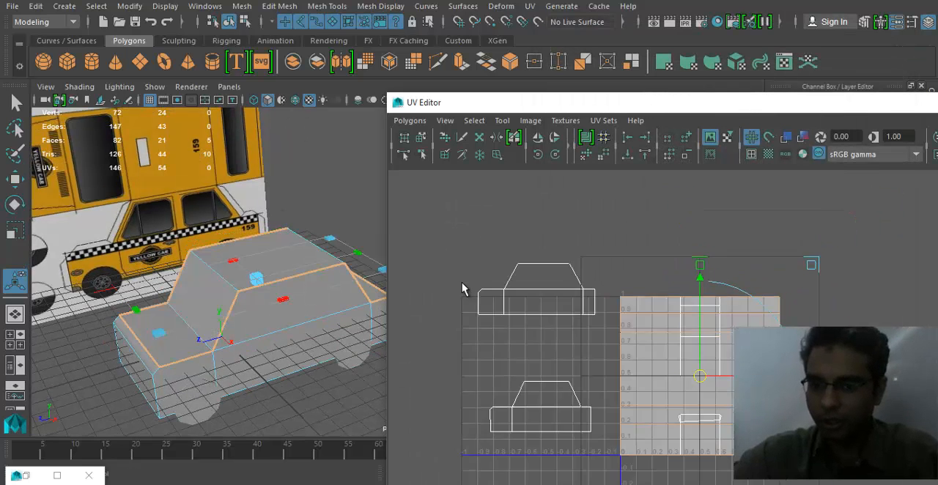
- Move the upper-face UV shell outside the 0–1 space beside the side shells and scale it into a narrower upright rectangle
middle_click_drag(693, 379, 695, 325, "alt")
left_click_drag(698, 324, 445, 275)
scroll(560, 291, "down", 2)
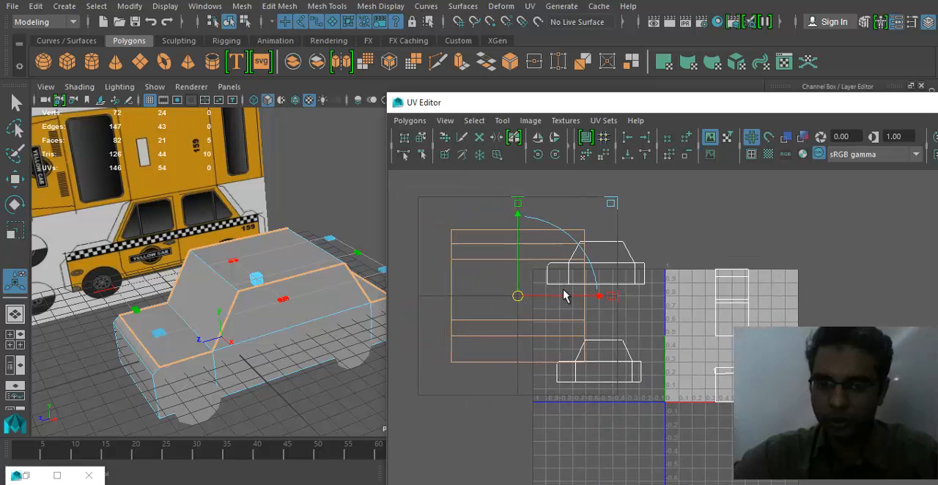
left_click_drag(609, 205, 565, 192)
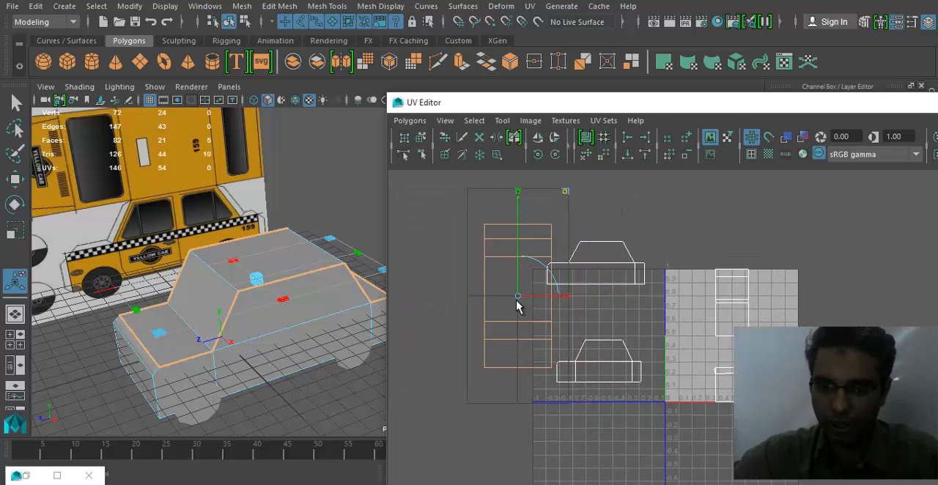
left_click_drag(517, 323, 488, 359)
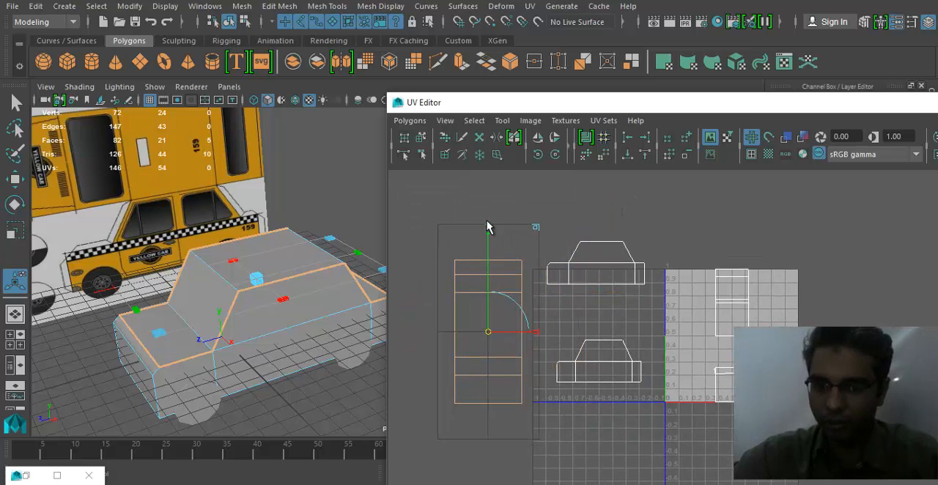
left_click_drag(488, 228, 490, 245)
middle_click_drag(607, 322, 656, 330, "alt")
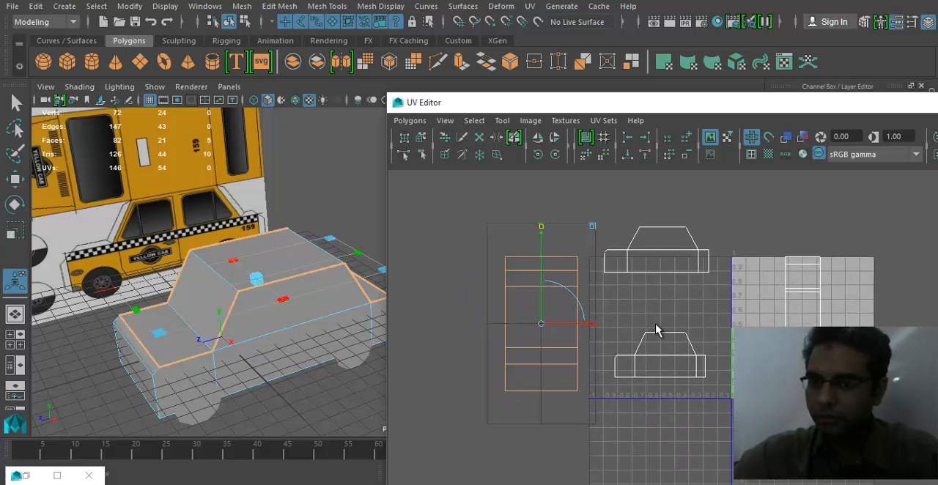
- Select the cab's front and sloped hood-edge faces and project them with planar mapping from the Z axis, fitted to the bounding box
left_click_drag(242, 308, 324, 295, "alt")
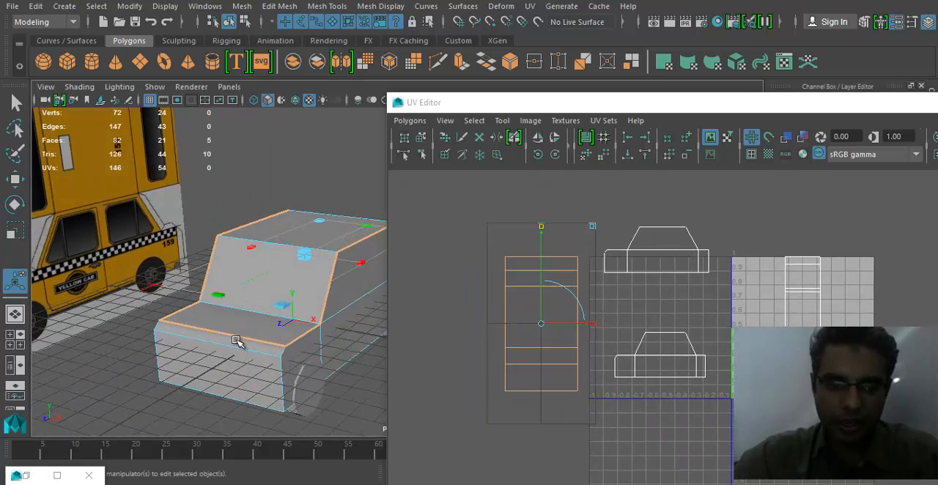
left_click(236, 342)
left_click(247, 377, "shift")
left_click(555, 9)
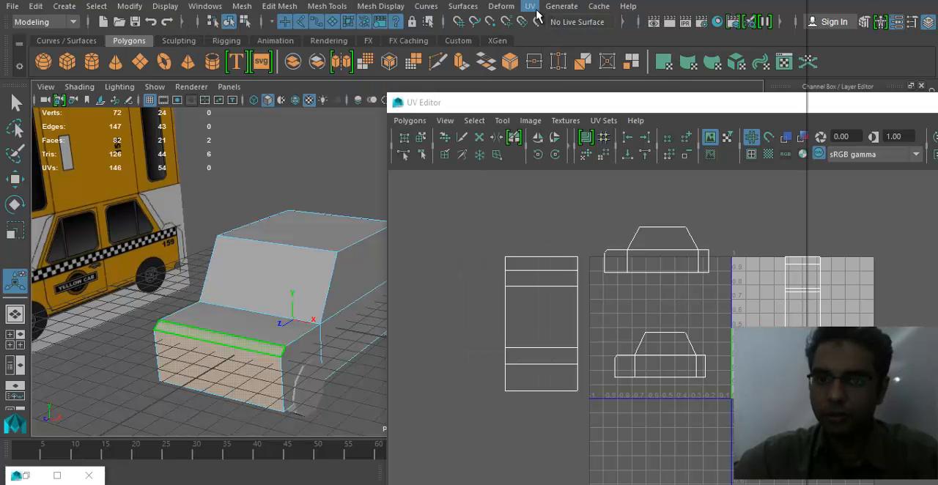
left_click(530, 5)
left_click(666, 131)
left_click_drag(355, 244, 270, 232, "alt")
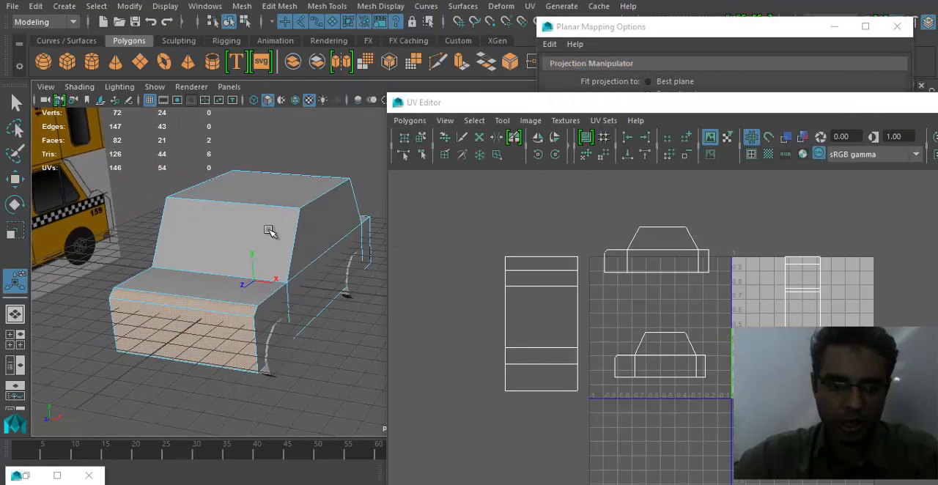
key("w")
left_click_drag(216, 280, 140, 320, "alt")
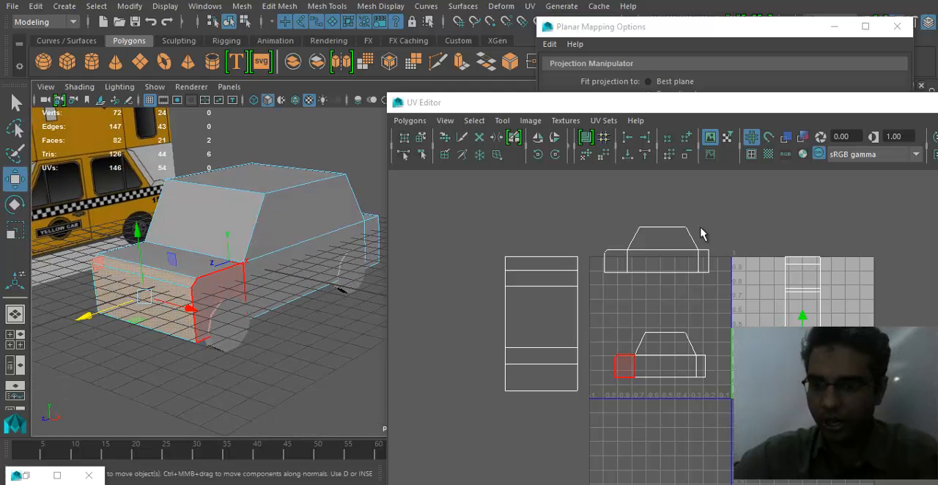
left_click(651, 40)
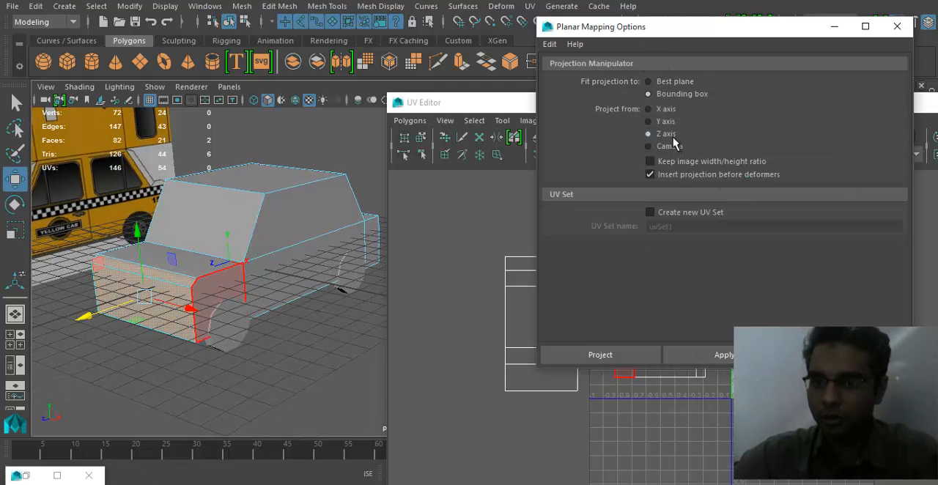
left_click(620, 359)
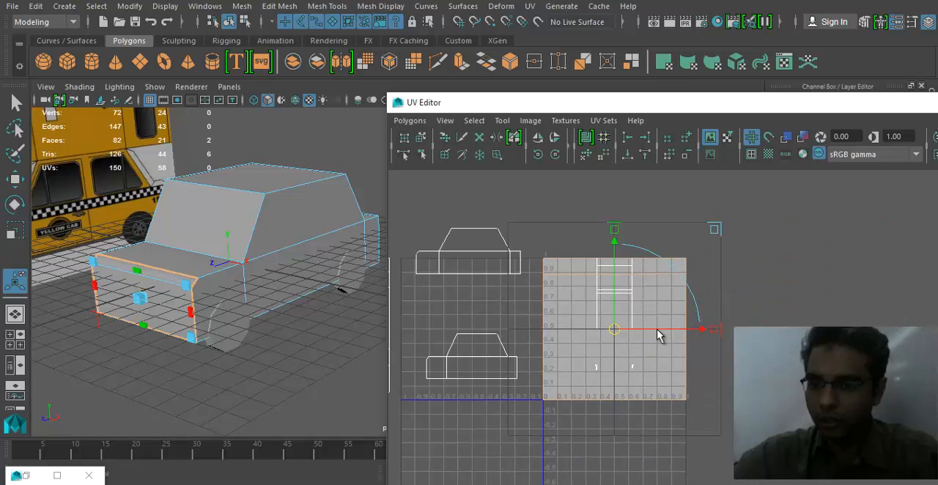
- Scale the front UV shell down to a small rectangle and place it well outside the 0–1 UV space
left_click_drag(627, 329, 874, 329)
key("r")
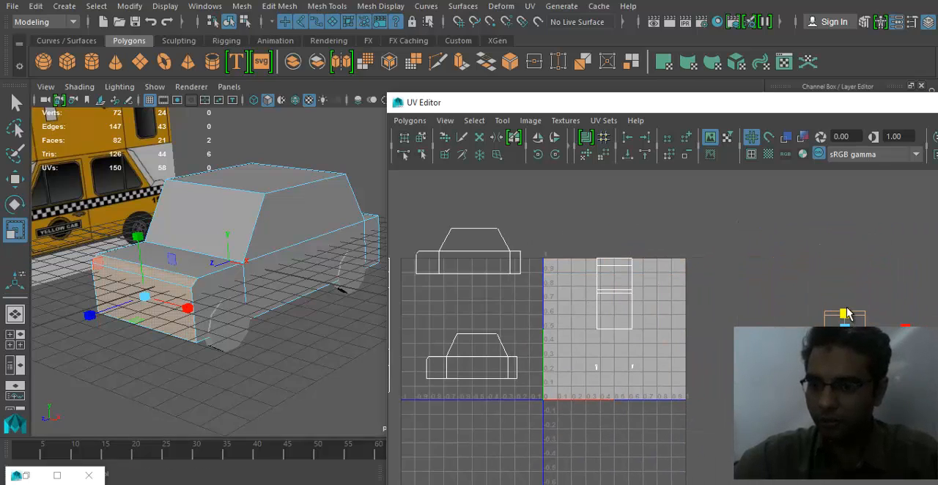
scroll(564, 323, "down", 1)
middle_click_drag(564, 323, 584, 313, "alt")
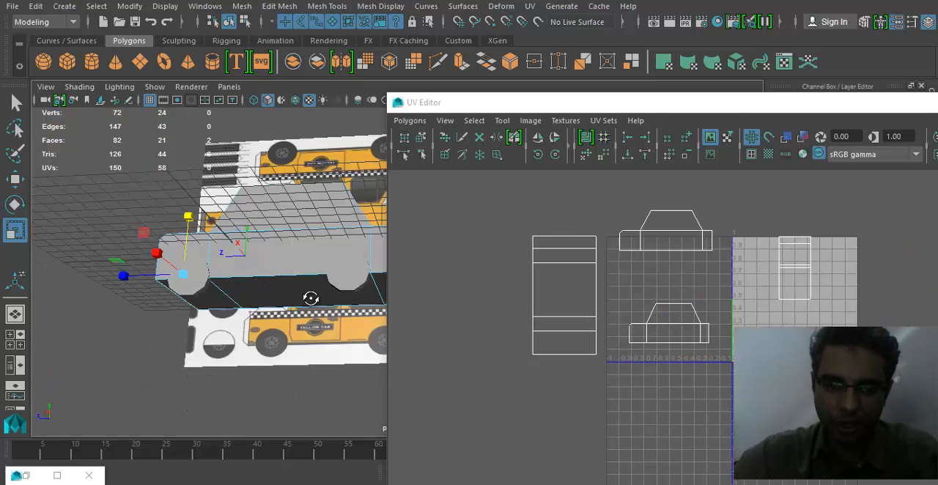
- Select the three faces on the cab's underside and delete them
left_click_drag(312, 298, 287, 287, "alt")
middle_click_drag(287, 287, 246, 295, "alt")
left_click(175, 249)
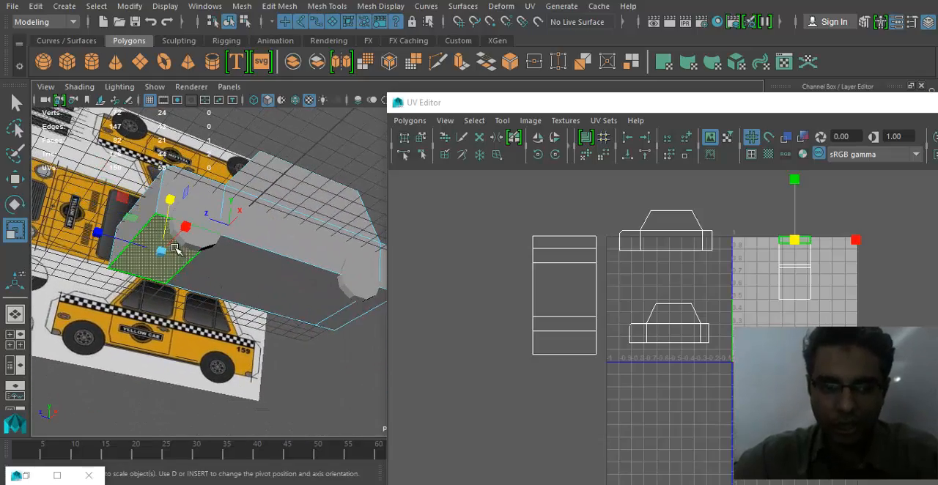
left_click(274, 287)
left_click_drag(300, 310, 219, 263, "alt")
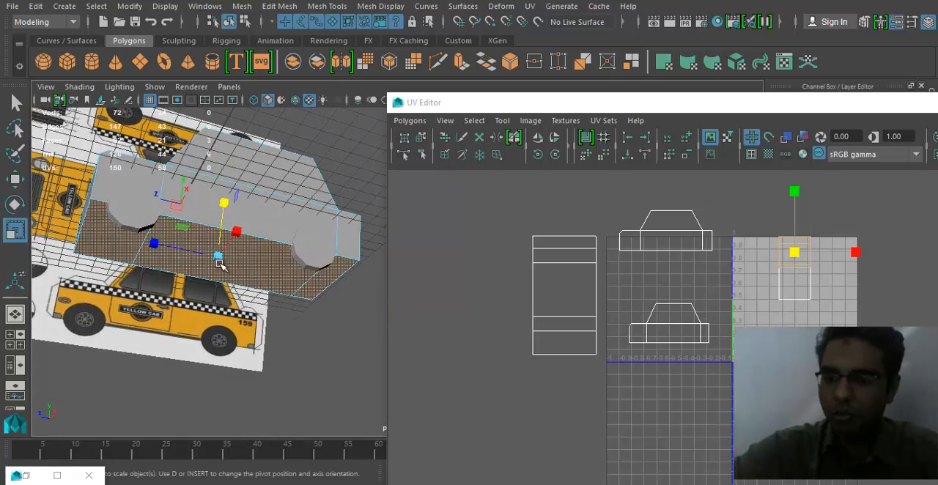
key("Delete")
- Select the cab's rear face and move its UV shell out past the upper corner of the 0–1 space
left_click_drag(226, 309, 234, 346, "alt")
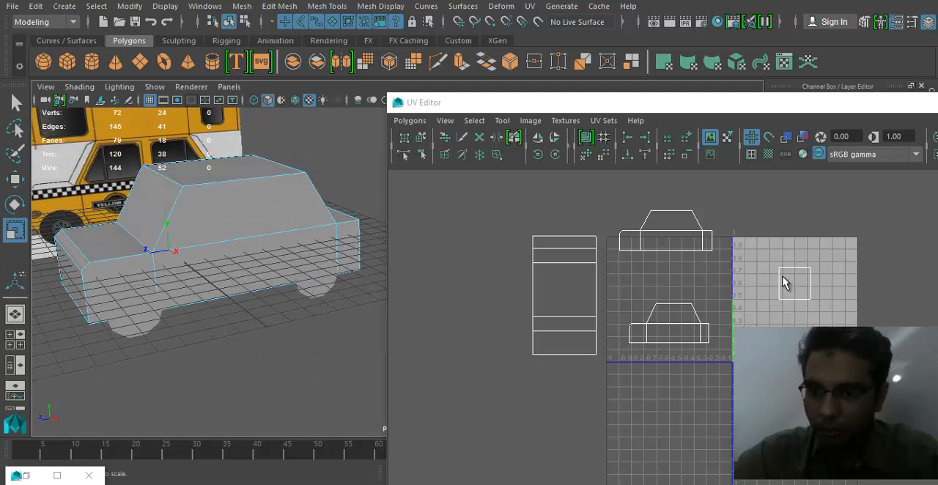
left_click_drag(328, 243, 391, 236, "alt")
left_click(339, 251)
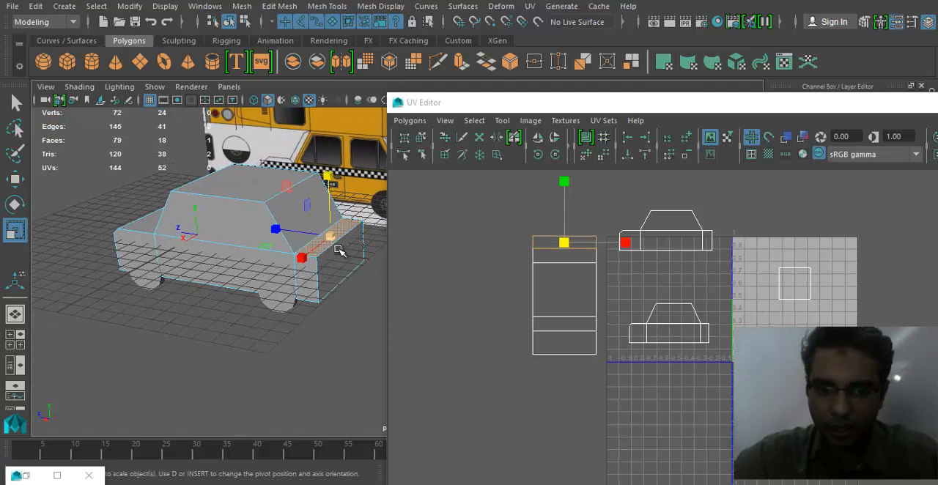
left_click(343, 266)
key("w")
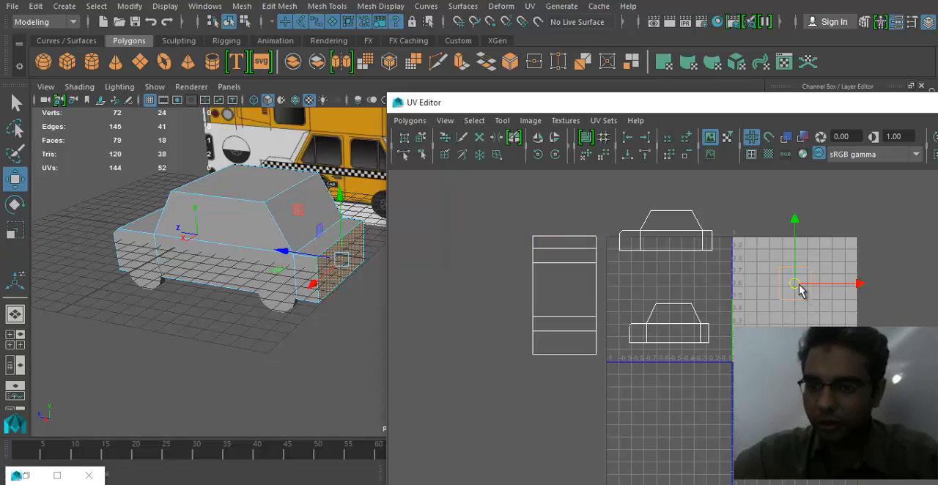
middle_click_drag(329, 262, 310, 281, "alt")
- Select the whole cab body in object mode and assign it a new Blinn material
right_click_drag(302, 260, 364, 99)
left_click(276, 208)
left_click_drag(183, 308, 308, 348, "alt")
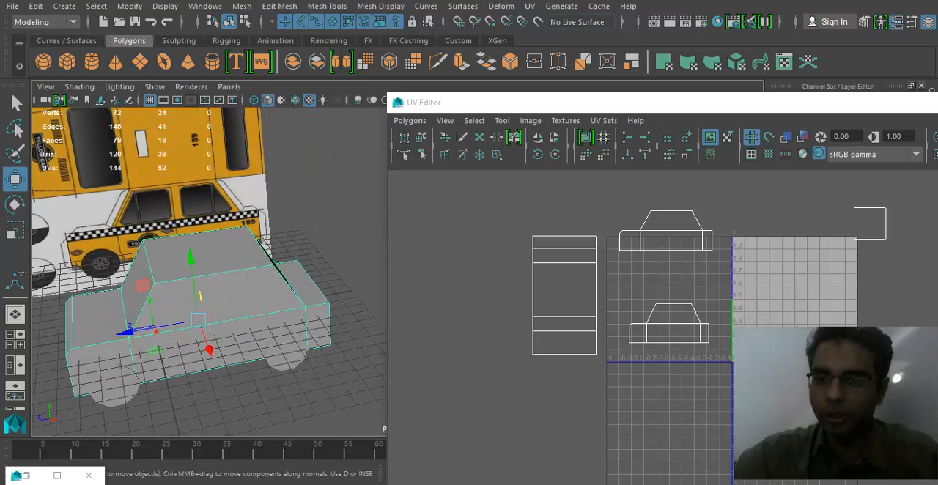
scroll(578, 327, "down", 1)
middle_click_drag(752, 315, 617, 326, "alt")
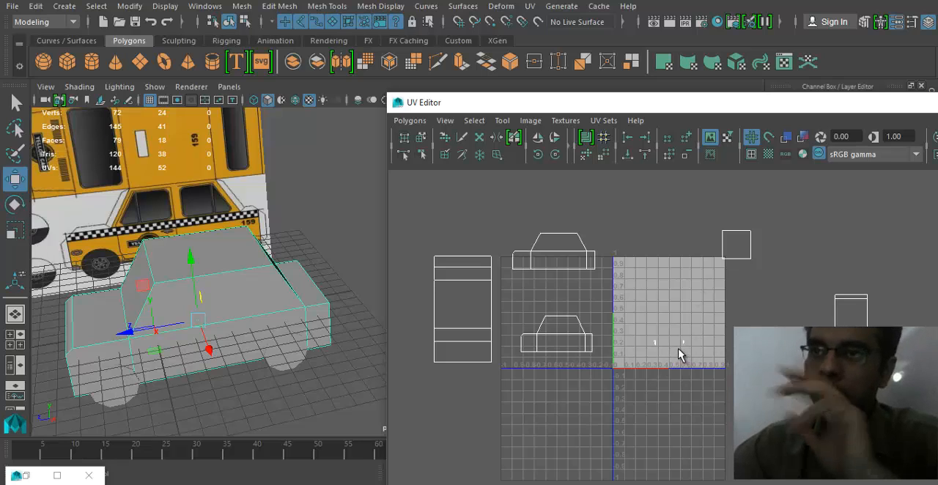
right_click(273, 294)
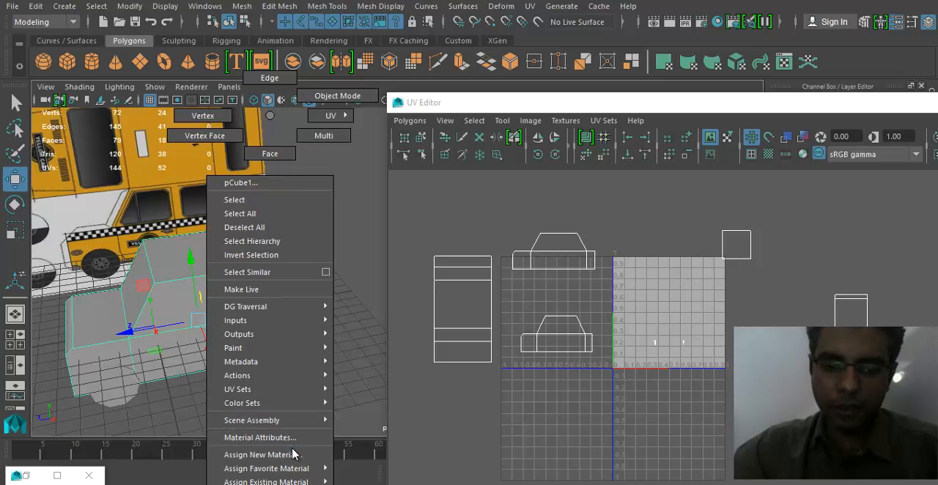
mouse_move(299, 469)
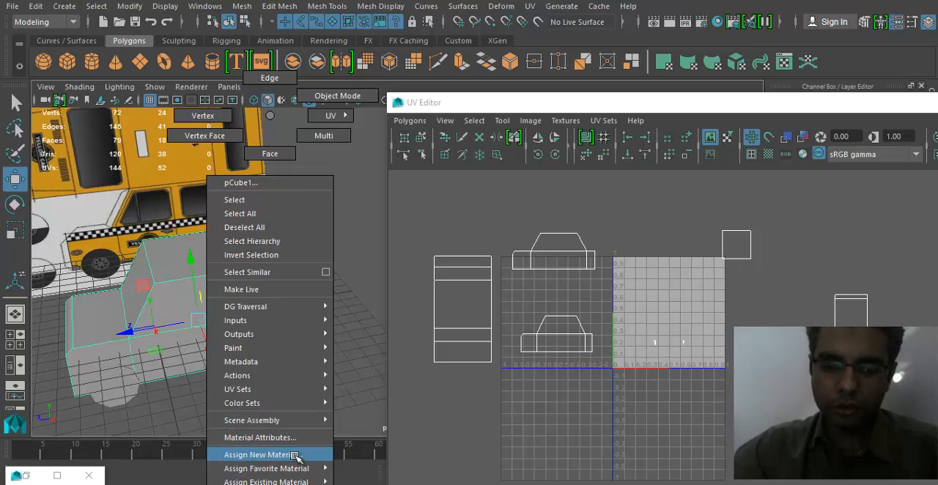
left_click(295, 455)
left_click(414, 323)
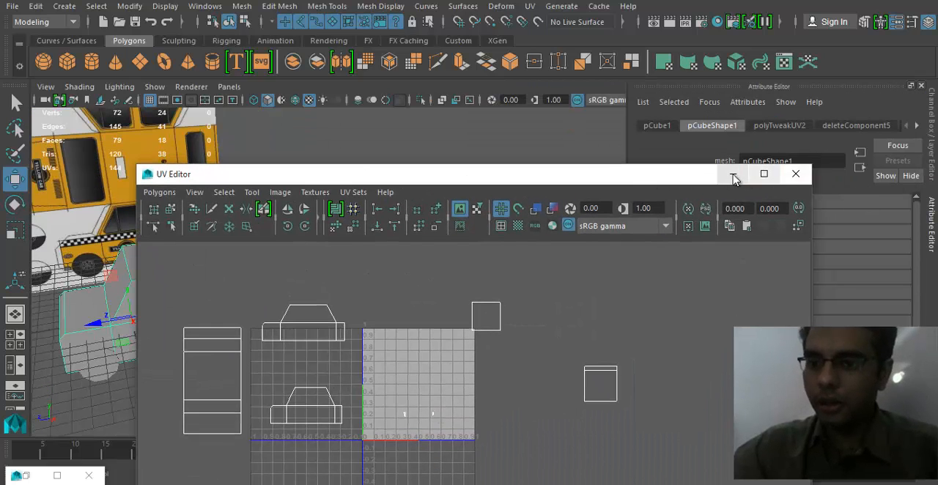
- Minimize the UV Editor and display the attributes of the cab's new Blinn material
left_click(733, 177)
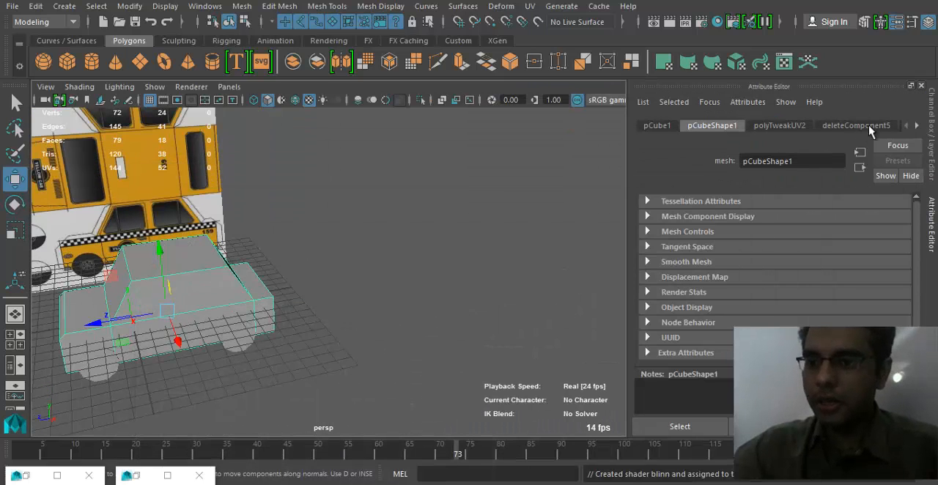
left_click(919, 127)
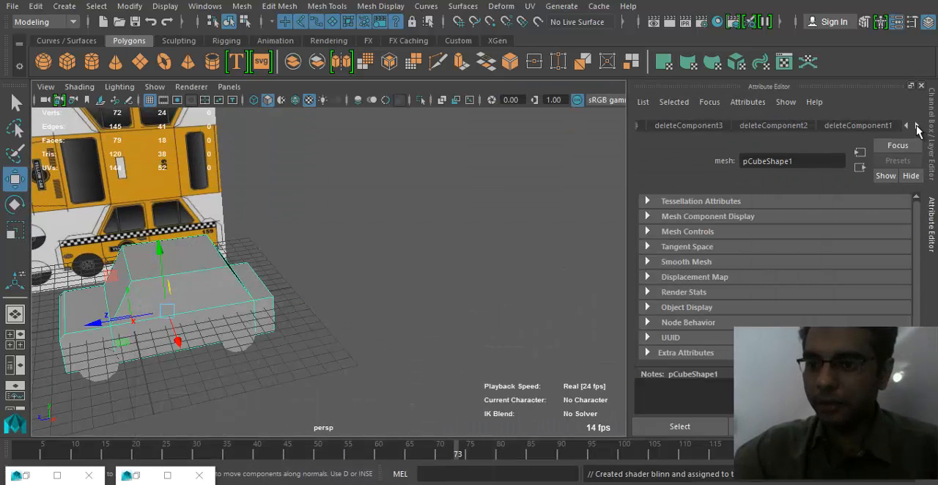
left_click(917, 127)
left_click(917, 127)
left_click(916, 127)
left_click(915, 127)
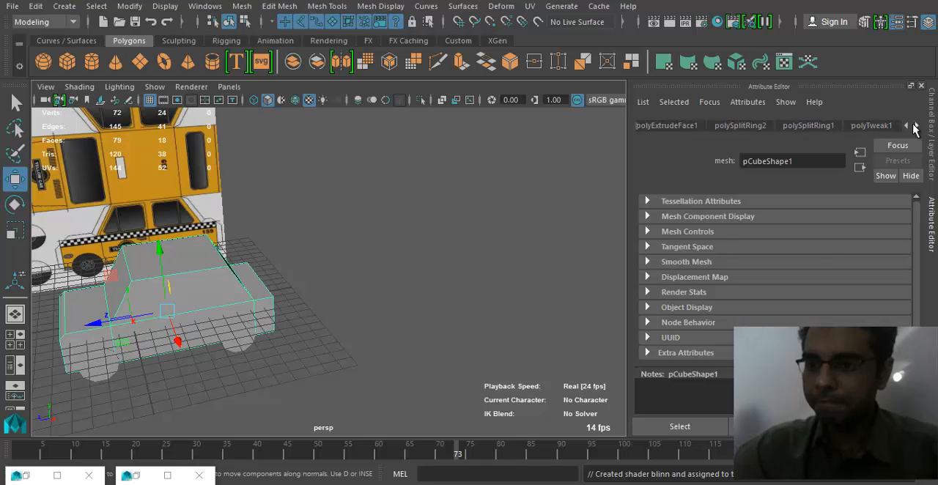
left_click(914, 127)
left_click(883, 126)
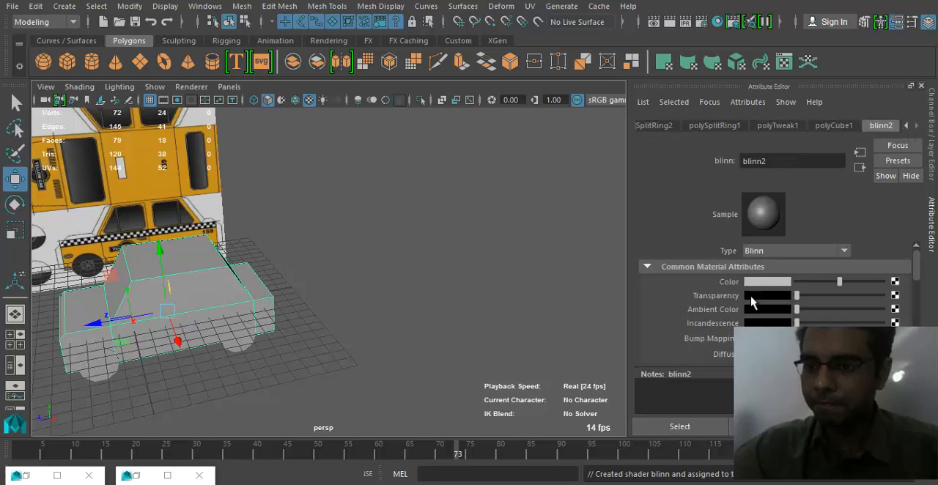
- Connect a file texture to the Blinn's color and load yellowcabpapermaubanner0004_zpsd3e7f8c2.jpg as its image
left_click(895, 282)
left_click(420, 273)
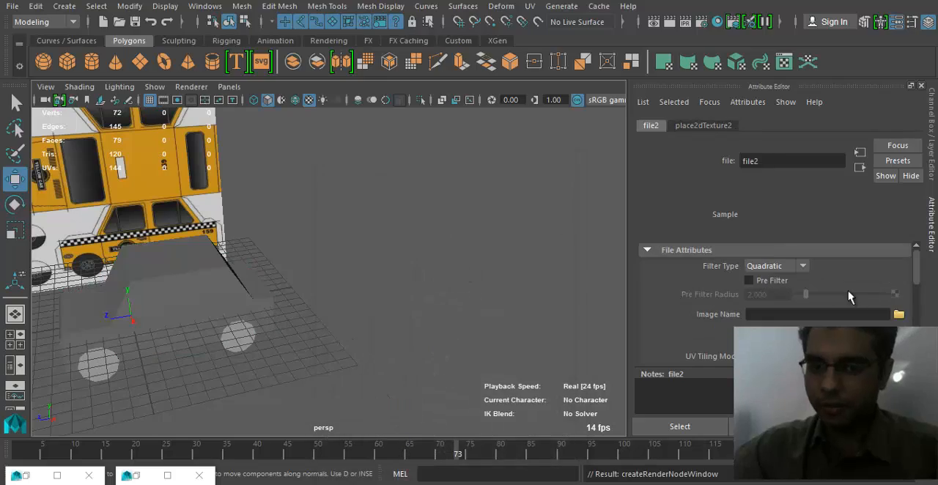
left_click(898, 314)
left_click(148, 334)
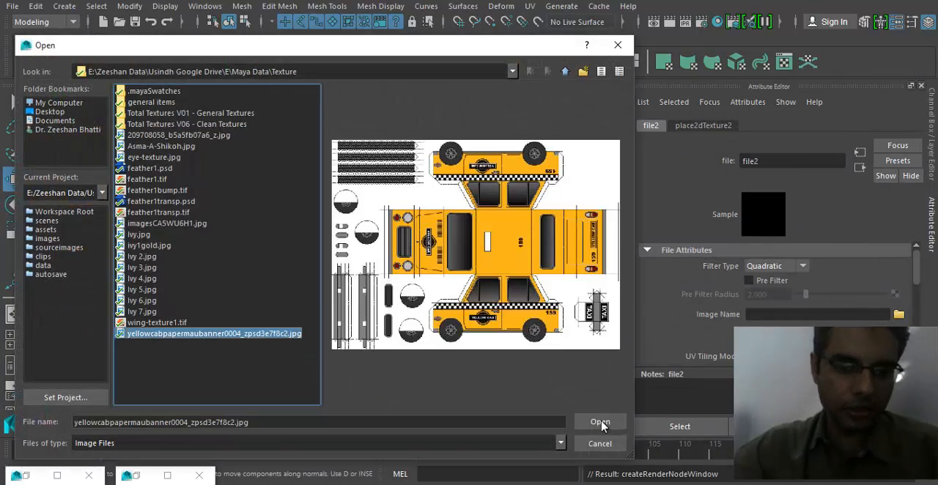
left_click(600, 422)
left_click_drag(272, 345, 138, 276, "alt")
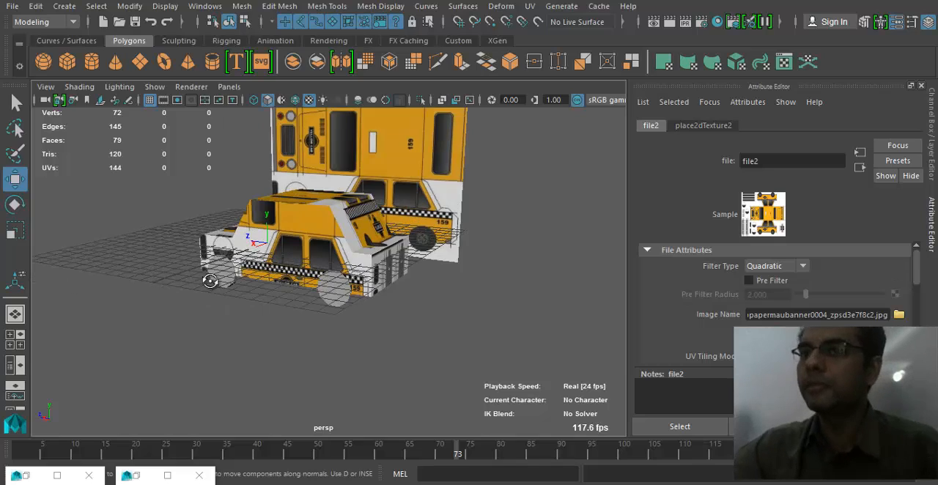
left_click_drag(209, 281, 289, 261, "alt")
right_click_drag(289, 261, 400, 267, "alt")
left_click_drag(400, 268, 491, 273, "alt")
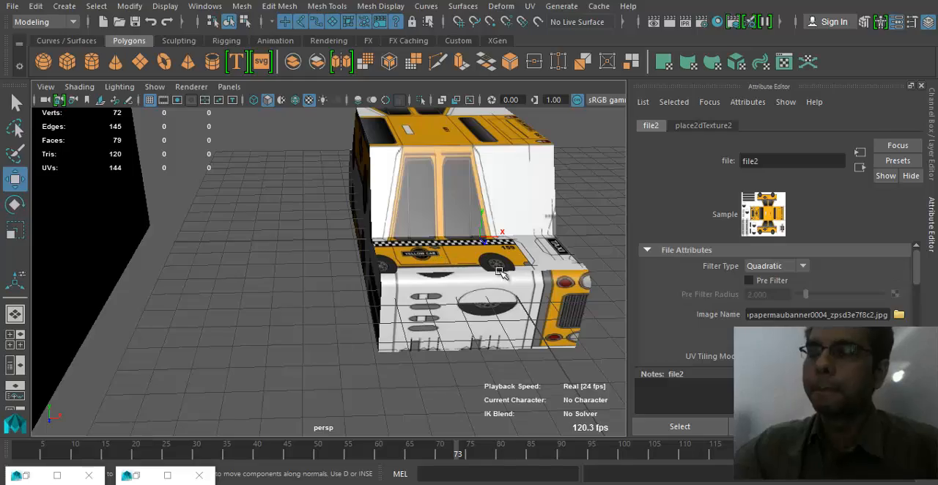
- Restore the UV Editor with the cab body selected and enlarge it to fill the screen
key("alt+Tab")
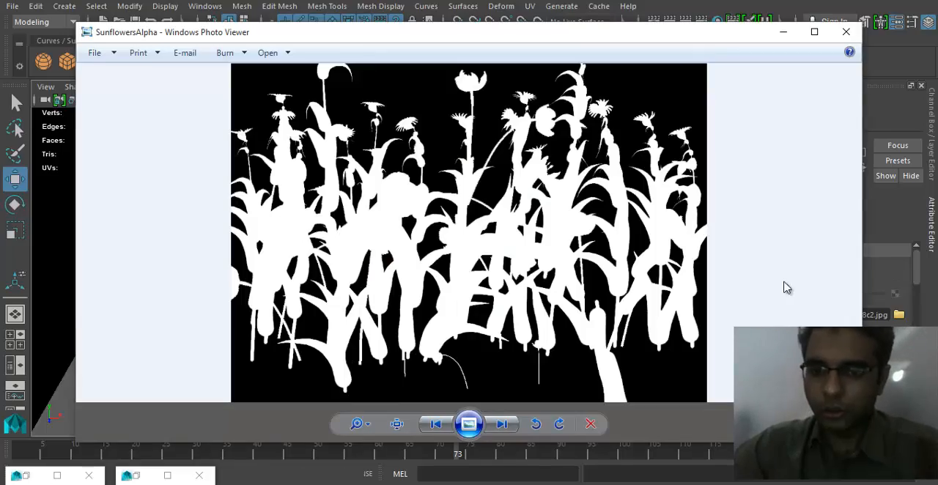
left_click(848, 40)
left_click_drag(360, 331, 490, 389, "alt")
left_click(167, 475)
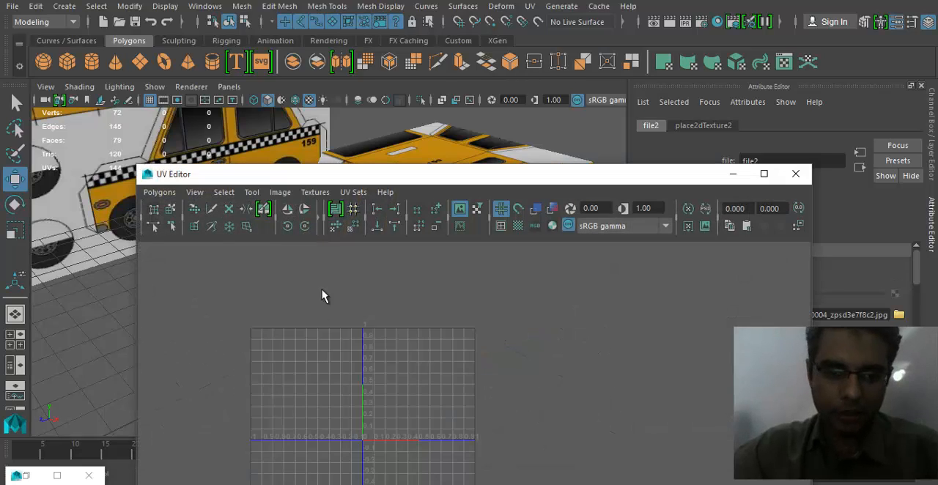
left_click_drag(360, 184, 589, 99)
left_click(326, 284)
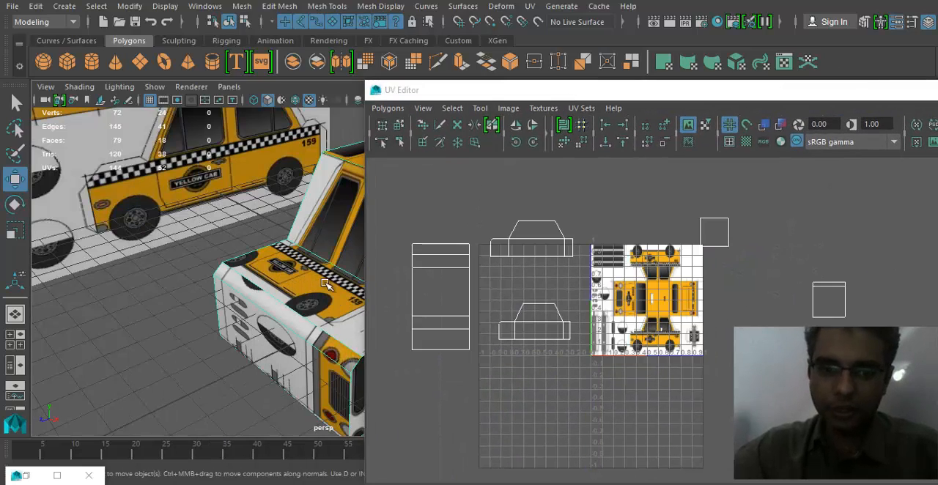
double_click(697, 95)
- Select the lower side-view UV shell and move it over the lower cab side in the texture
right_click_drag(511, 379, 549, 372, "alt")
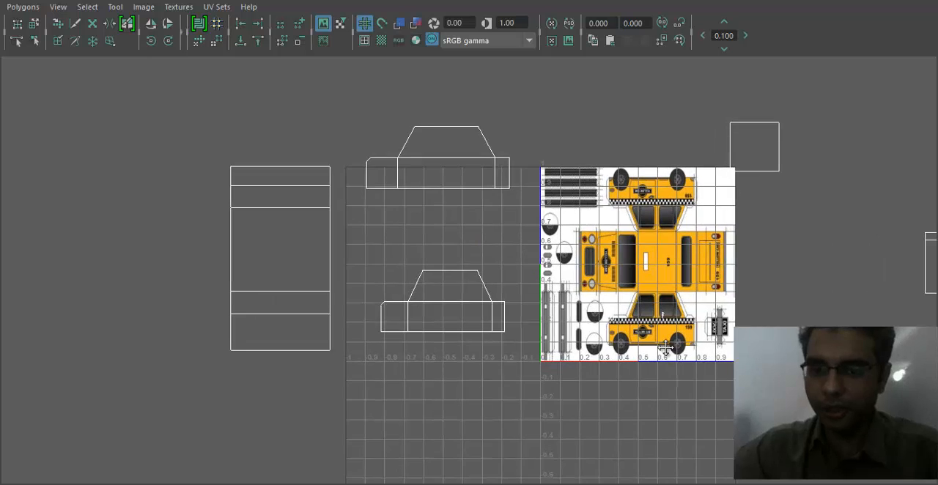
middle_click_drag(667, 348, 598, 340, "alt")
right_click_drag(488, 357, 518, 354, "alt")
right_click_drag(369, 294, 418, 286)
left_click_drag(245, 235, 435, 373)
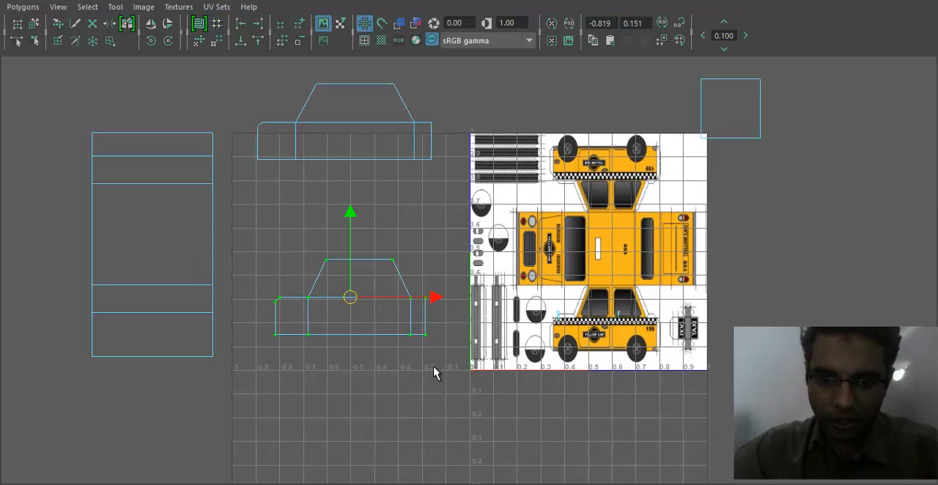
scroll(435, 373, "up", 1)
left_click_drag(310, 329, 642, 352)
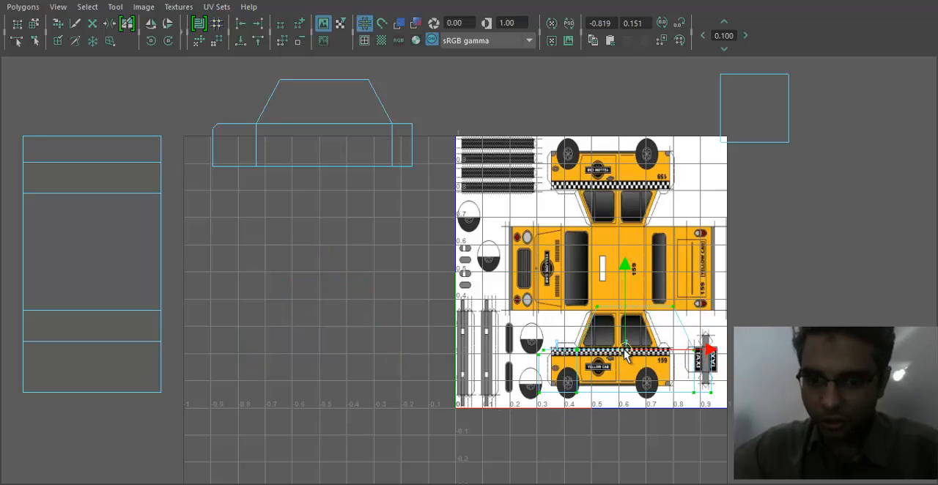
- Scale the lower side shell down so it roughly matches the cab side drawn in the texture
middle_click_drag(638, 355, 562, 287, "alt")
right_click_drag(568, 288, 623, 292, "alt")
middle_click_drag(682, 311, 549, 293, "alt")
right_click_drag(549, 293, 592, 291, "alt")
middle_click_drag(592, 290, 634, 306, "alt")
right_click_drag(502, 295, 543, 291, "alt")
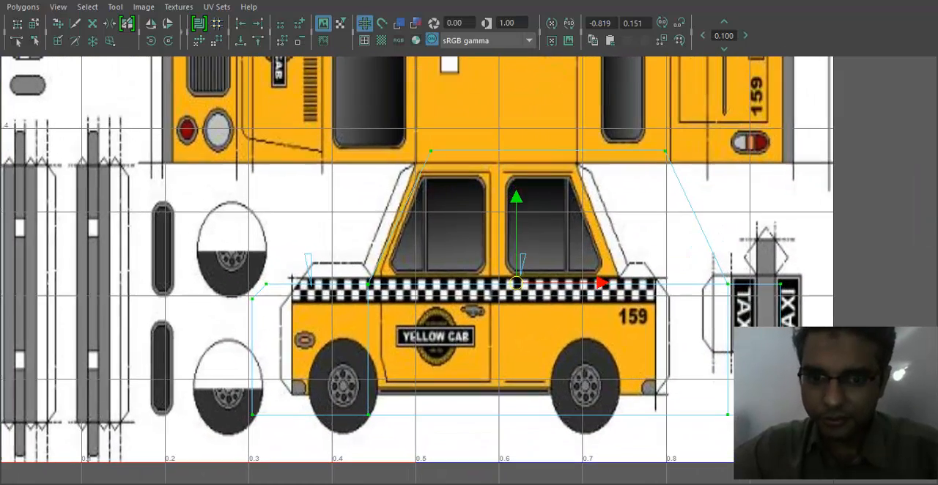
key("r")
left_click_drag(518, 284, 482, 287)
key("w")
- Move the lower side shell's roof UVs onto the drawn roofline, with the rear roof UV at its corner
left_click_drag(414, 172, 627, 222)
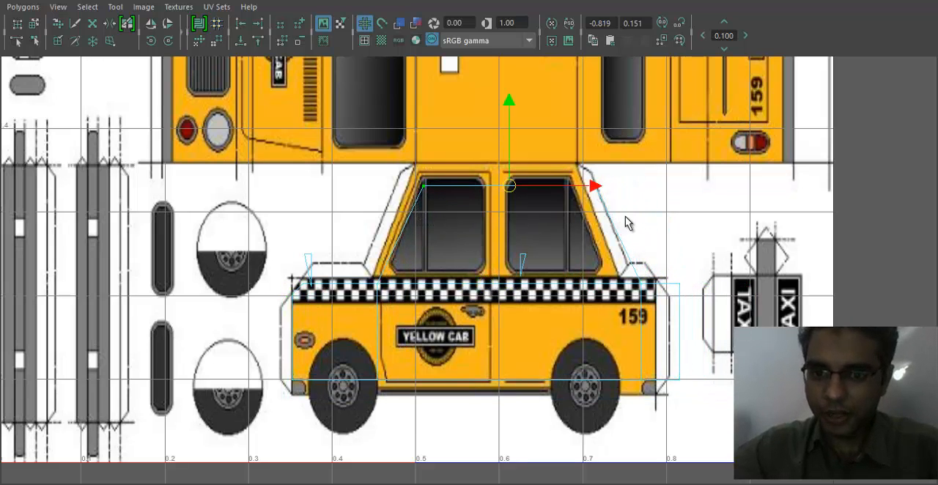
left_click_drag(516, 187, 508, 162)
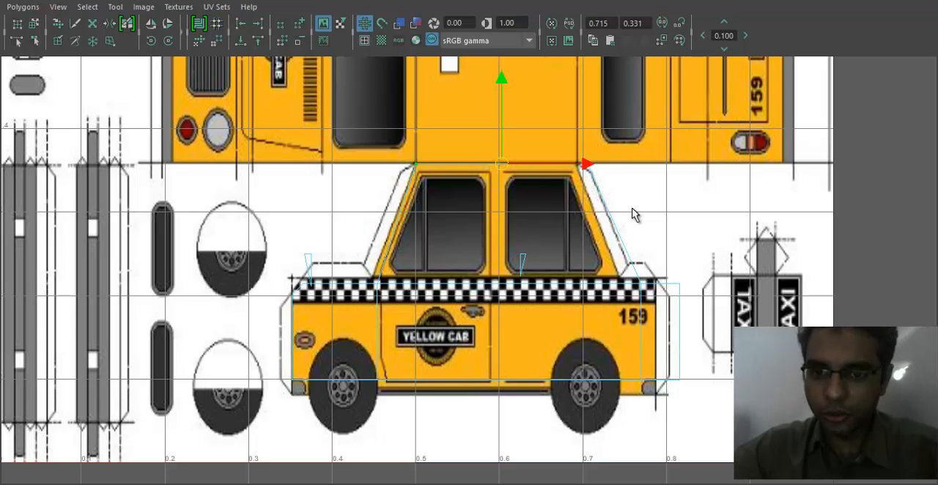
left_click_drag(610, 179, 574, 164)
left_click_drag(649, 295, 619, 278)
key("ctrl+z")
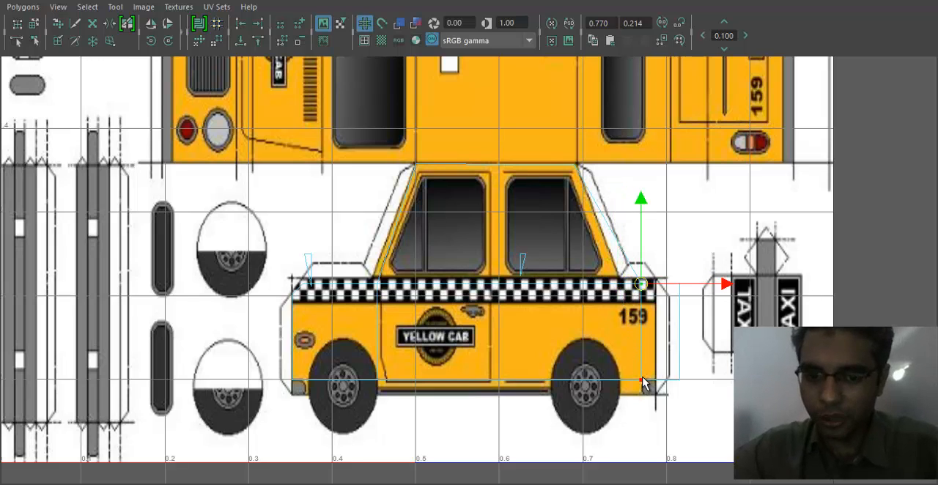
- Align the rear window-base UV column with the drawn rear pillar and raise the belt-line UVs to the checker stripe's upper edge
left_click(650, 369, "shift")
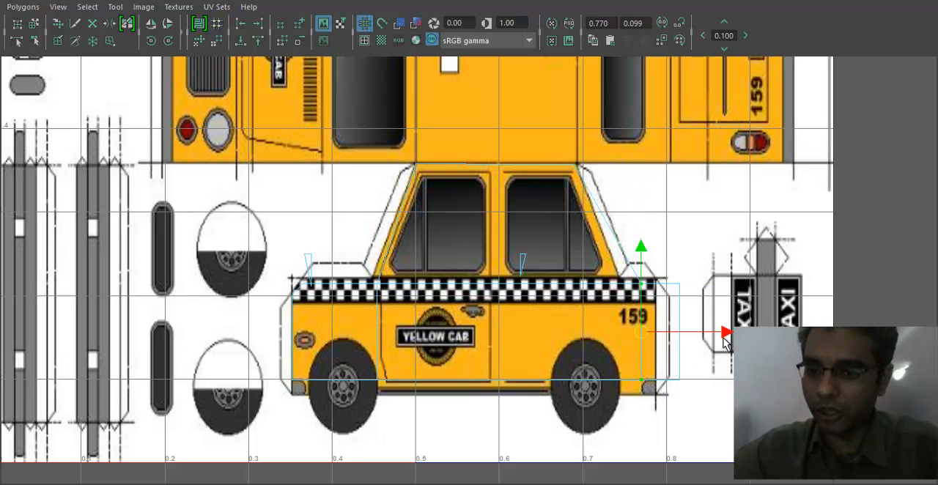
left_click_drag(724, 338, 703, 337)
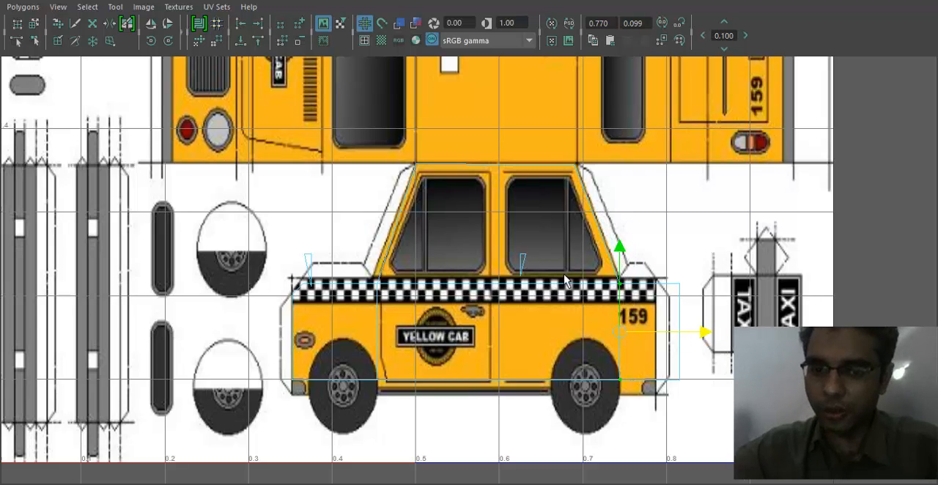
left_click_drag(394, 290, 689, 298)
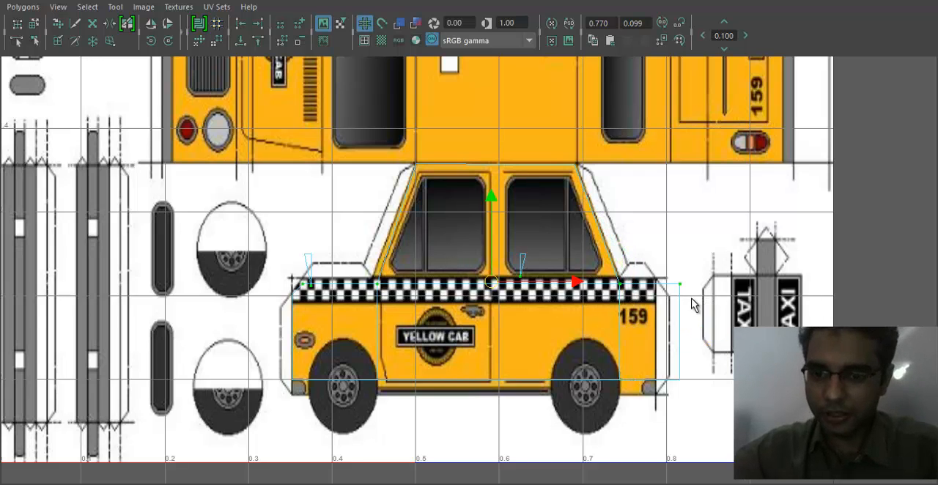
left_click_drag(491, 201, 490, 197)
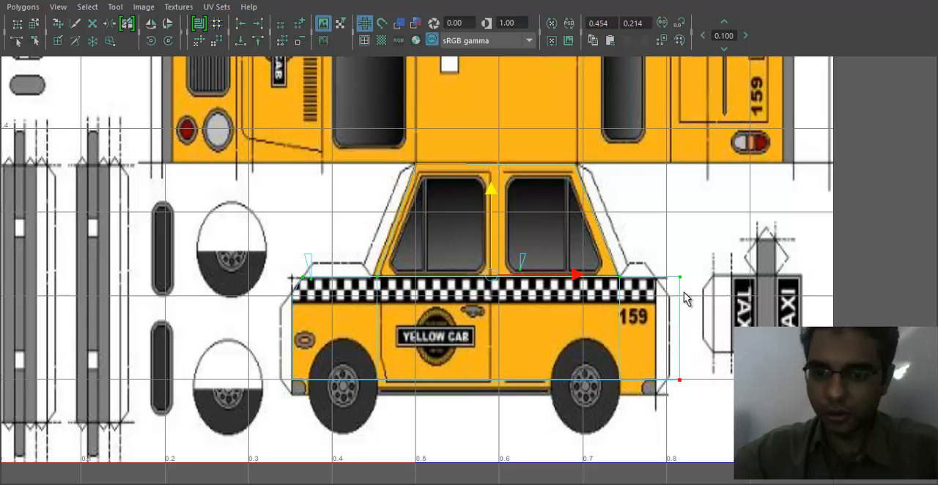
- Move the lower side shell's rear-end UVs to the drawn rear edge and its bottom UVs to the body's lower edge
left_click_drag(659, 365, 658, 412)
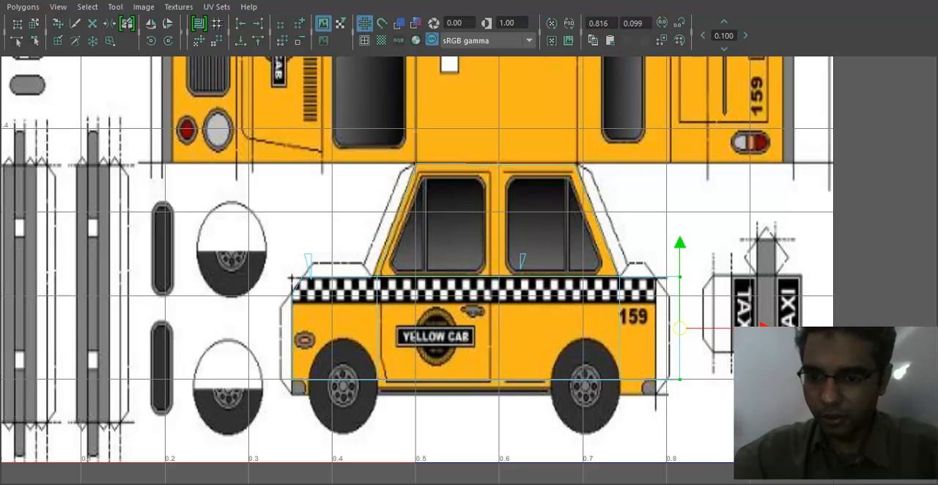
left_click_drag(762, 329, 739, 329)
left_click_drag(249, 365, 664, 415)
left_click_drag(474, 295, 474, 308)
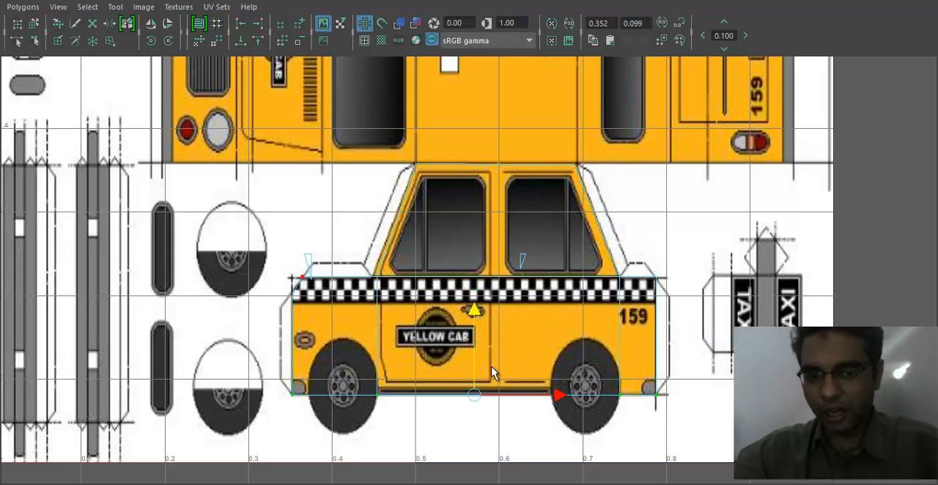
- Uncover the perspective view, examine the texture on the cab's side, and maximize the UV Editor again
left_click_drag(588, 1, 841, 27)
left_click_drag(417, 260, 270, 325, "alt")
middle_click_drag(270, 324, 335, 318, "alt")
left_click_drag(335, 318, 352, 319, "alt")
left_click(329, 355)
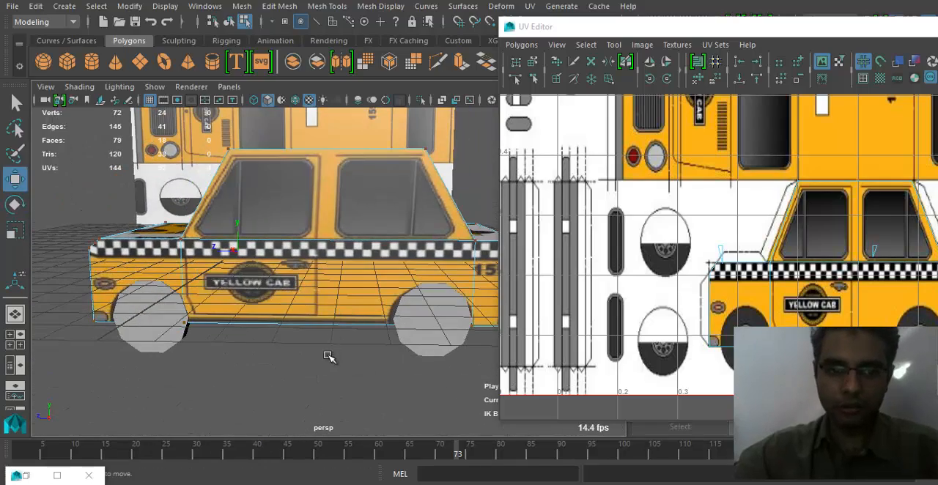
mouse_move(295, 391)
left_mouse_down("alt")
mouse_move(306, 390)
mouse_move(297, 395)
left_mouse_up("alt")
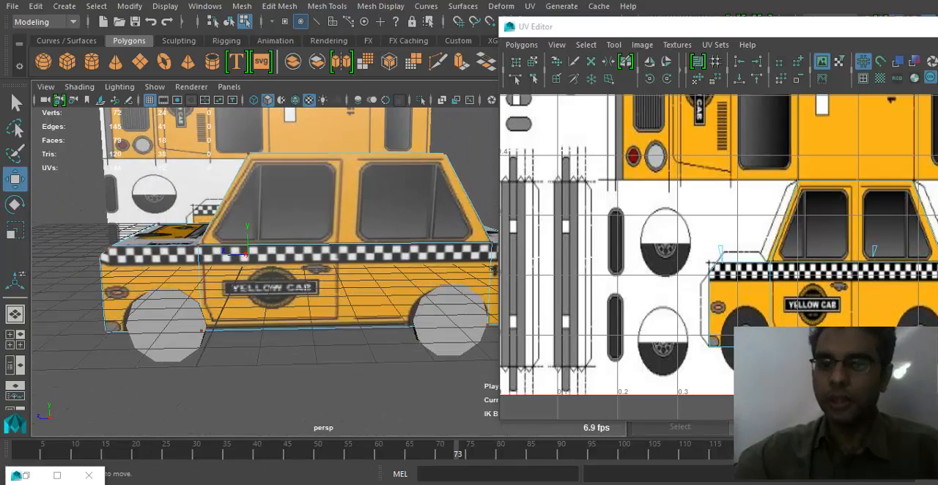
middle_click_drag(623, 253, 621, 283, "alt")
double_click(779, 27)
- Select the upper side-view shell and move it over the upside-down cab side in the texture
right_click_drag(368, 277, 151, 239, "alt")
middle_click_drag(151, 239, 306, 271, "alt")
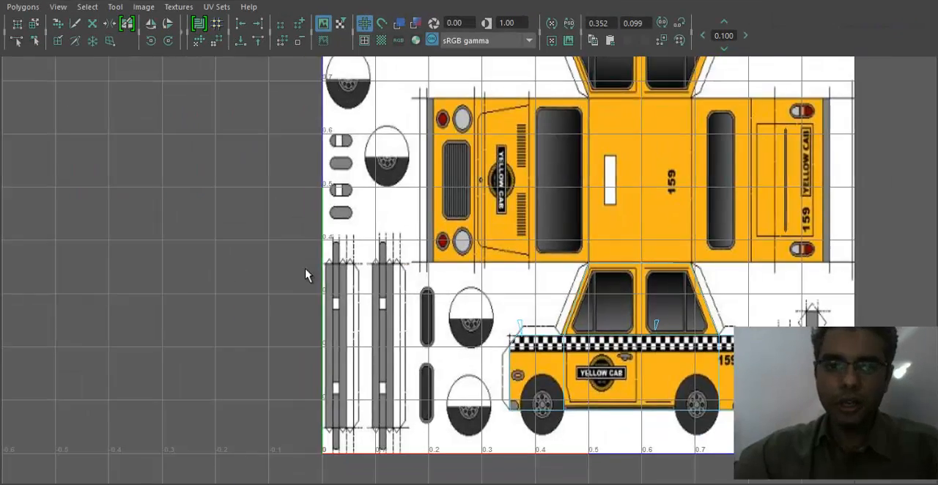
right_click_drag(306, 271, 275, 199, "alt")
middle_click_drag(275, 199, 391, 335, "alt")
right_click_drag(301, 153, 376, 143)
left_click_drag(215, 122, 486, 279)
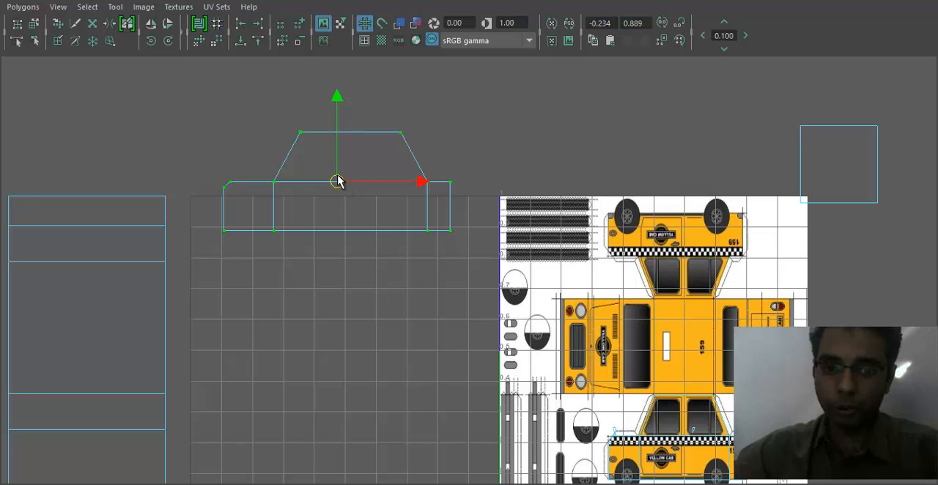
left_click_drag(337, 177, 680, 173)
middle_click_drag(672, 268, 557, 272, "alt")
right_click_drag(557, 272, 634, 273, "alt")
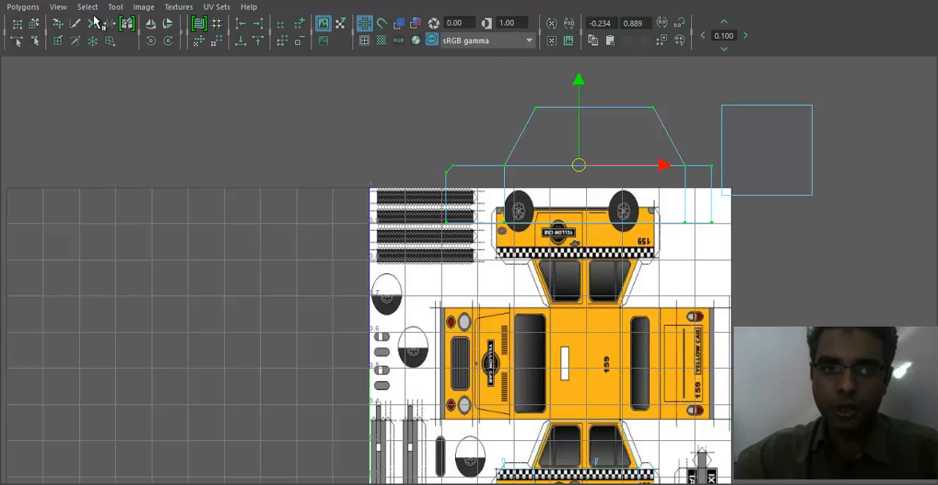
- Flip the upper side shell vertically and fit it roughly over the upside-down cab side
left_click(29, 7)
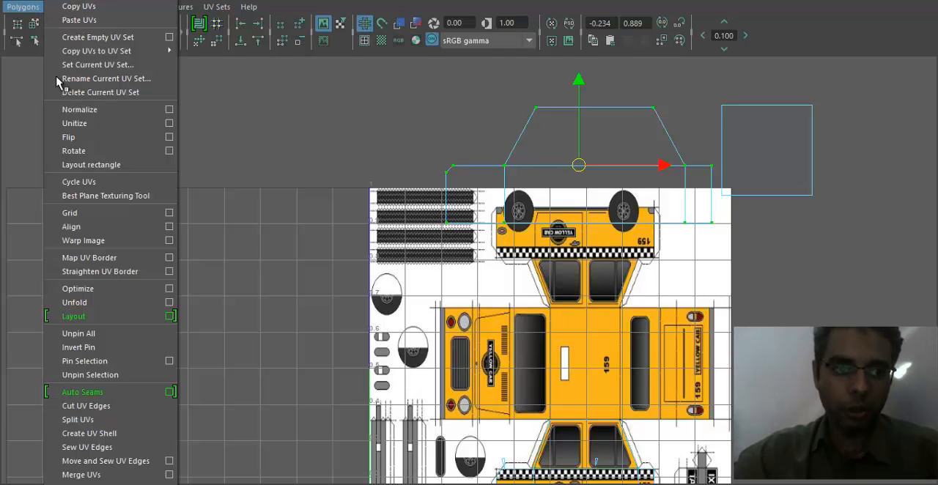
left_click(113, 137)
scroll(630, 258, "up", 5)
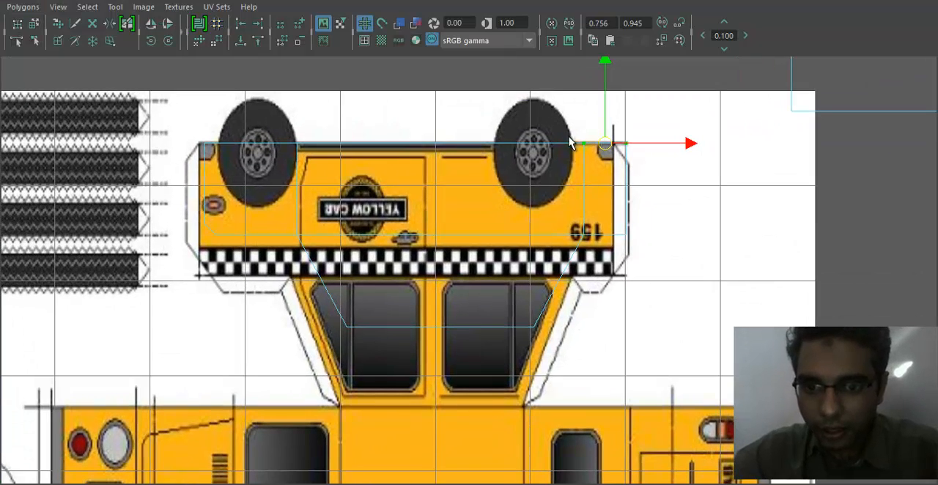
- Shift the flipped shell's rear and front UVs sideways to match the drawn rear and front body edges
left_click_drag(629, 251, 636, 259)
left_click_drag(607, 191, 595, 190)
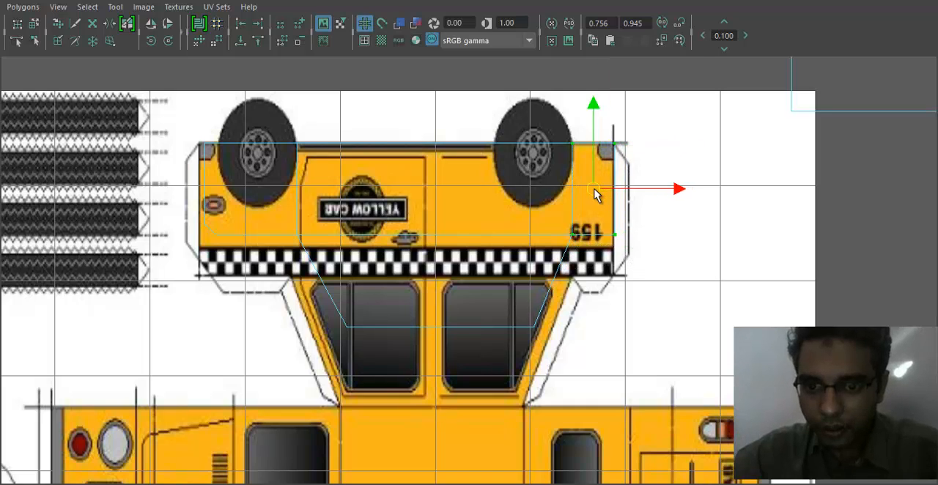
left_click_drag(220, 249, 218, 246)
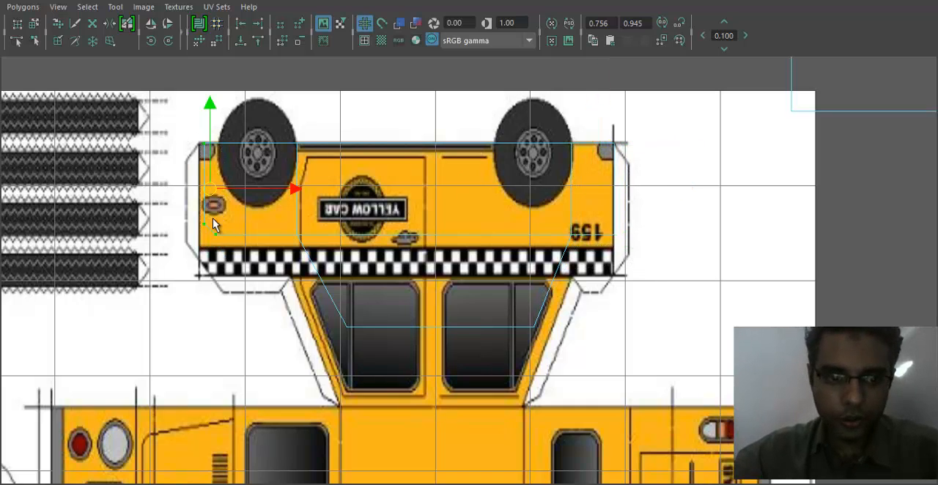
left_click_drag(210, 194, 204, 194)
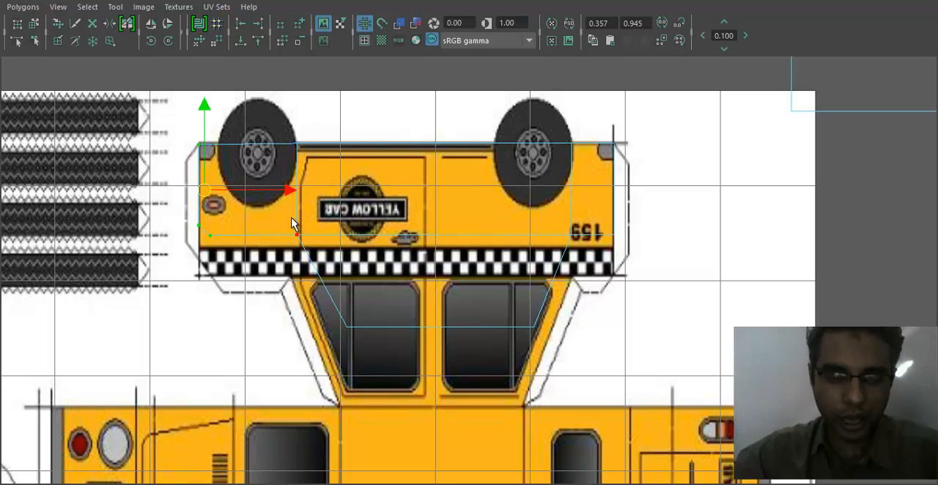
key("ctrl+z")
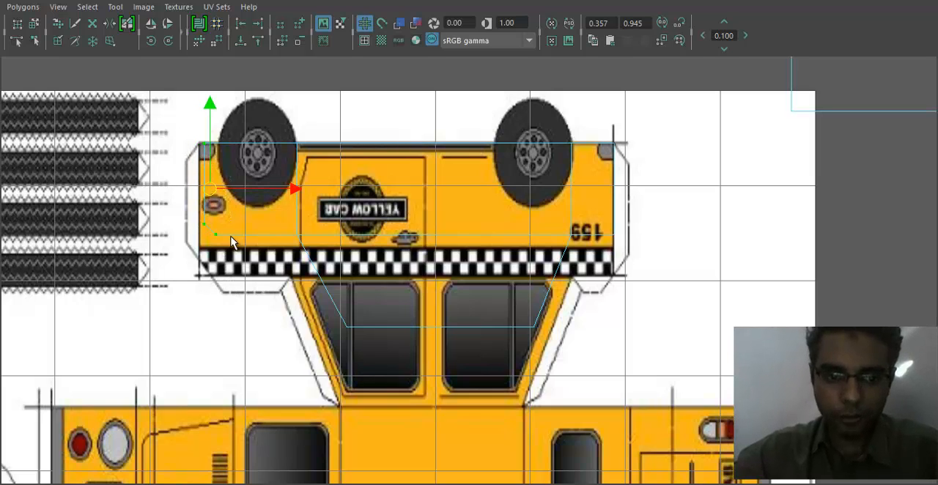
key("shift+z")
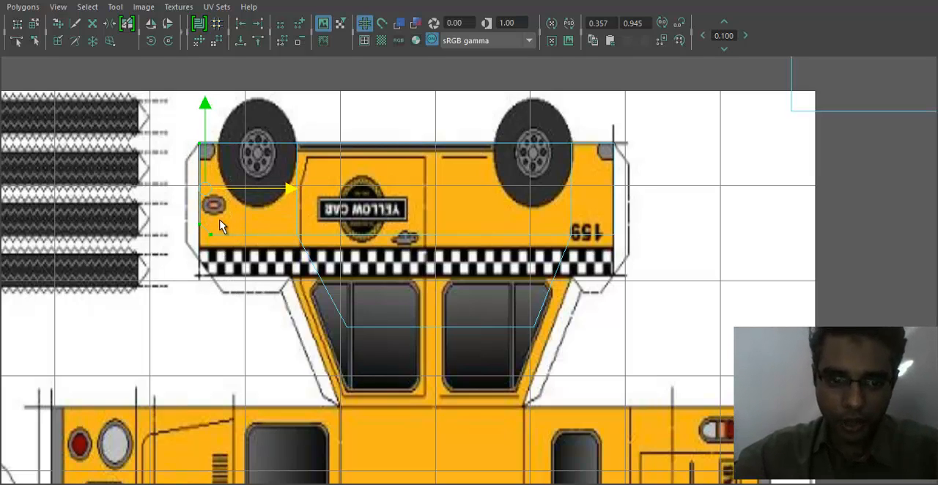
- Move the flipped shell's belt-line UVs to the checker stripe's edge and its roof-corner UVs to the drawn roof corners
left_click_drag(181, 222, 710, 363)
left_click_drag(407, 198, 406, 241)
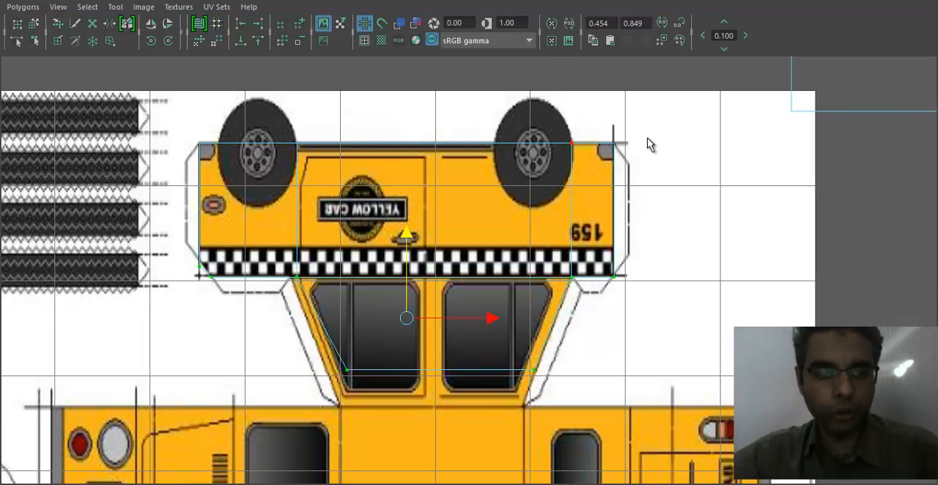
left_click_drag(357, 379, 338, 405)
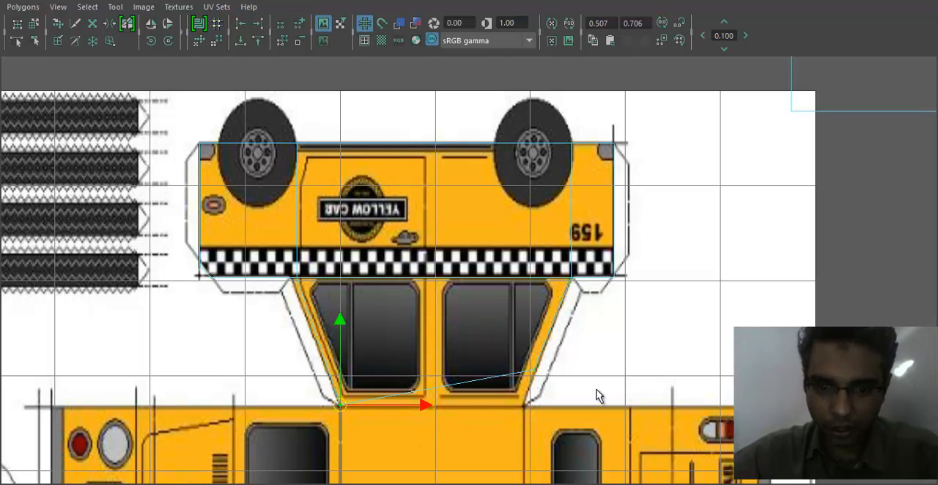
left_click(527, 369)
left_click_drag(535, 370, 525, 407)
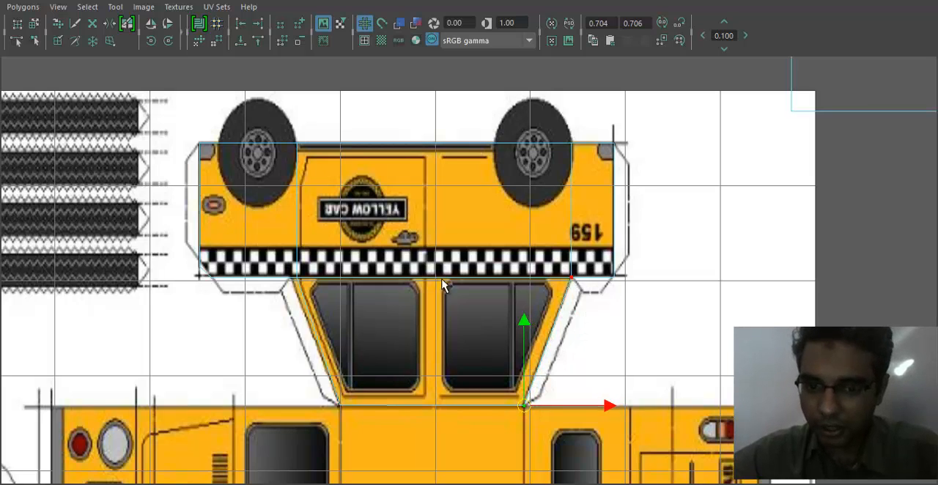
mouse_move(288, 268)
left_mouse_down()
mouse_move(311, 288)
mouse_move(290, 277)
left_mouse_up()
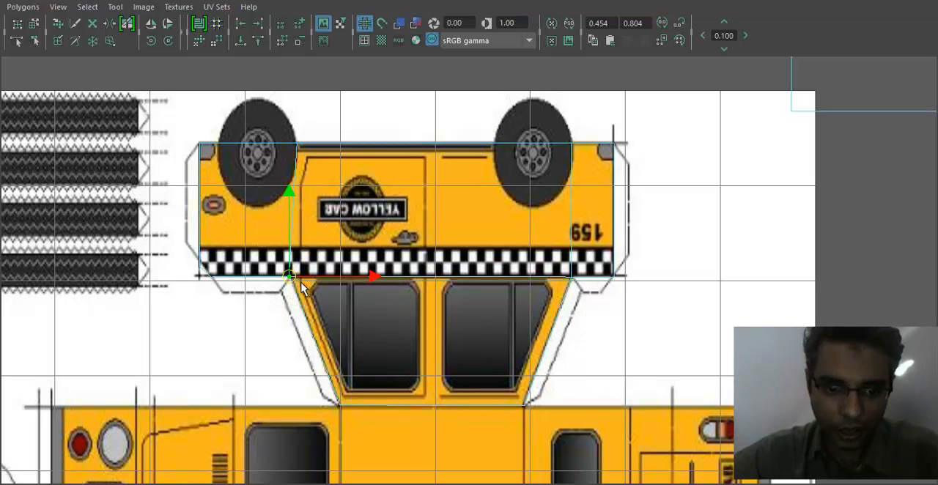
left_click(206, 268)
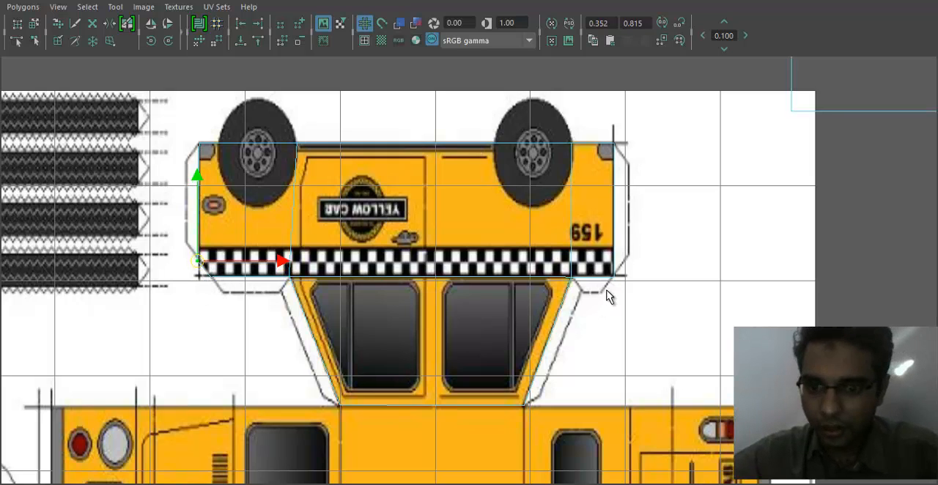
- Move the tall top-view shell closer to the texture and scale it down
key("space")
middle_click_drag(346, 301, 397, 301, "alt")
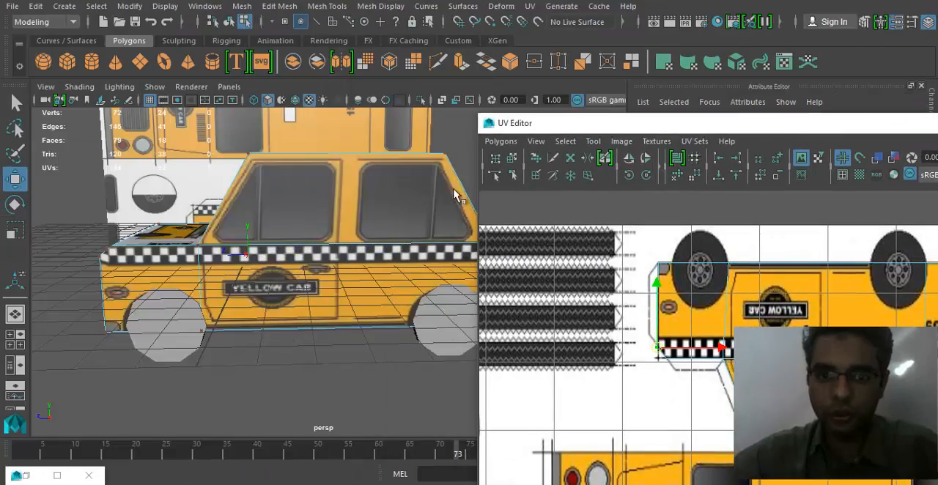
left_click_drag(293, 256, 250, 273, "alt")
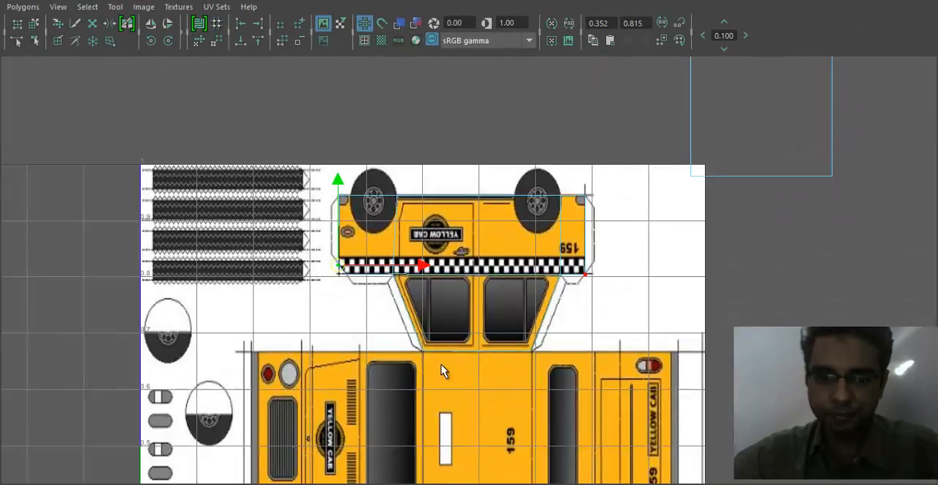
scroll(442, 371, "down", 4)
middle_click_drag(170, 350, 543, 252, "alt")
scroll(233, 202, "down", 3)
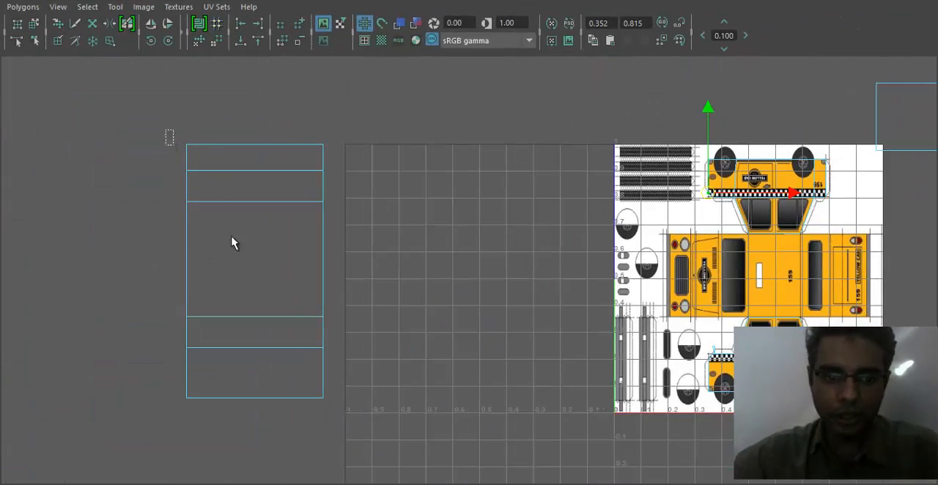
left_click_drag(168, 131, 391, 447)
left_click_drag(255, 271, 463, 286)
key("r")
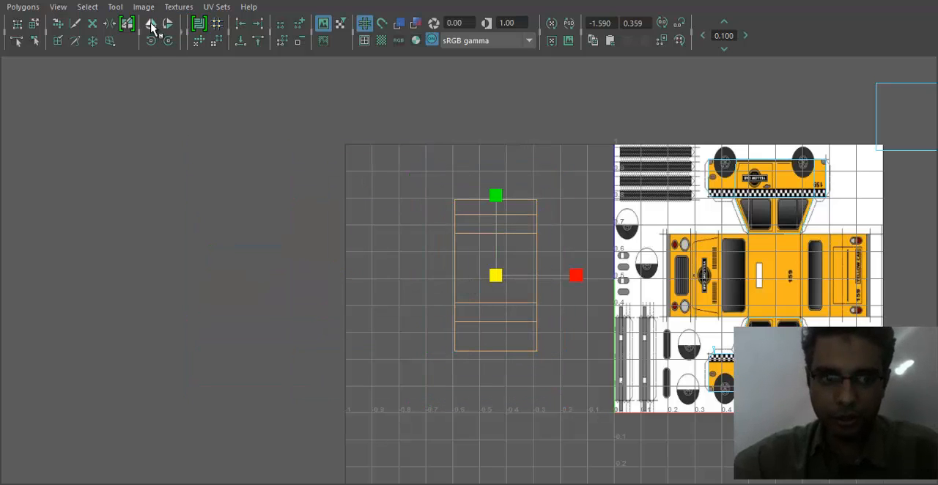
- Try flipping the top-view shell vertically and revert its orientation
left_click(168, 26)
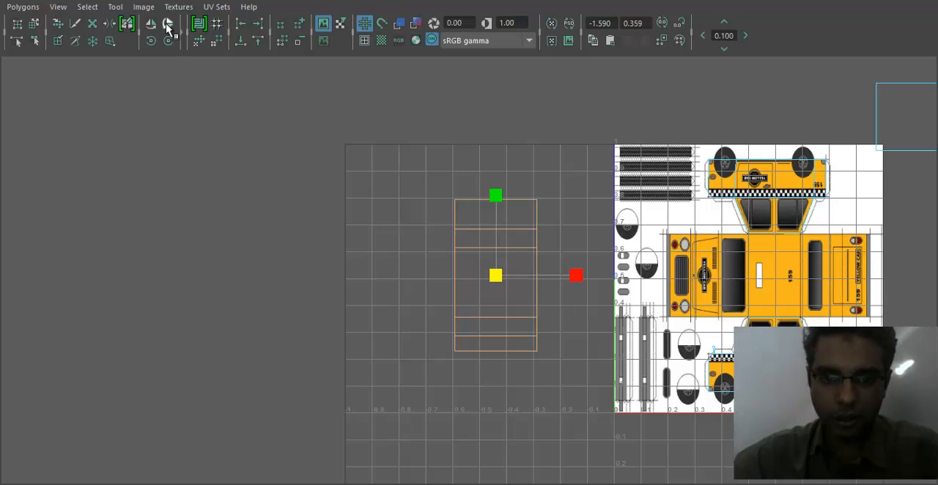
left_click(168, 26)
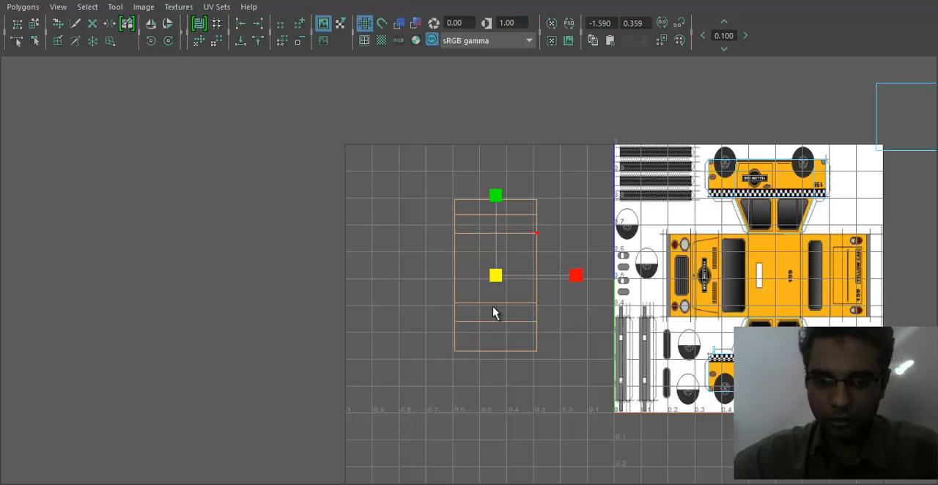
- Rotate the top-view shell 90 degrees clockwise and place it over the drawn top view of the cab
middle_click_drag(534, 262, 347, 225, "alt")
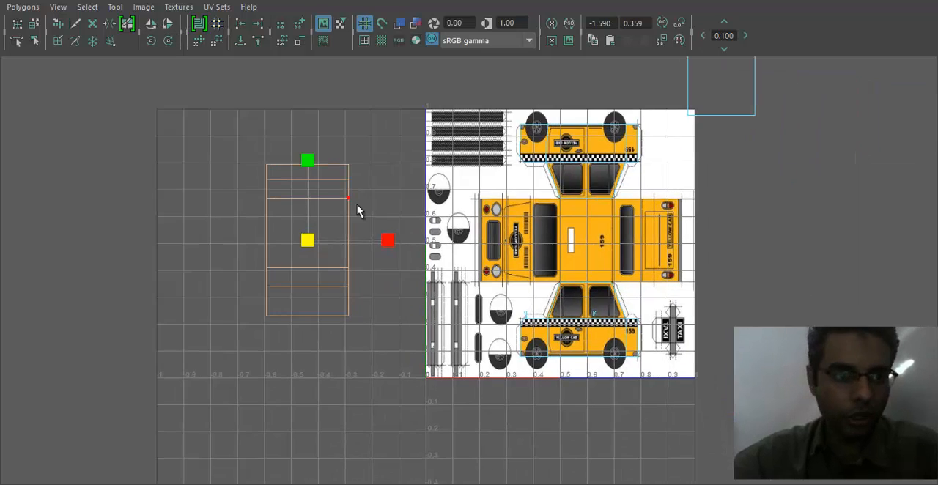
left_click(167, 41)
left_click(168, 42)
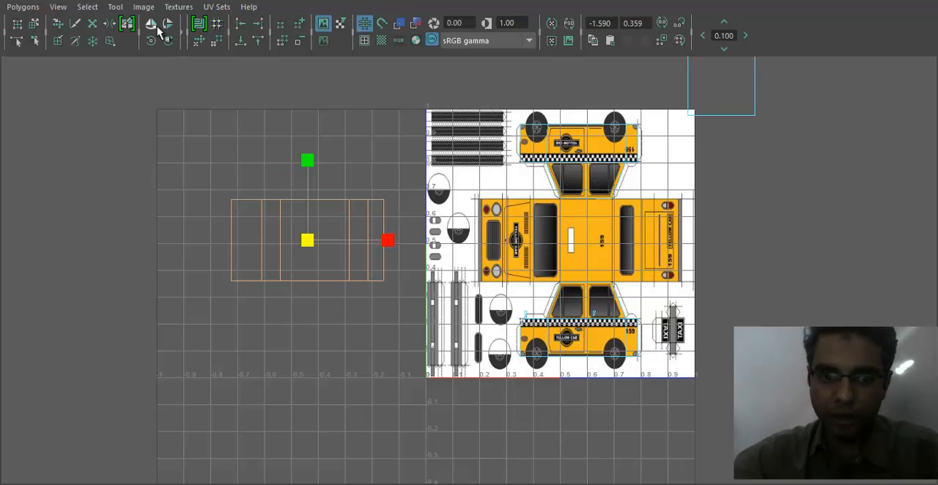
left_click_drag(316, 239, 572, 240)
- Scale and reposition the top-view shell to match the drawn body's width, and check the fit on the model
key("r")
right_click_drag(552, 261, 879, 312, "alt")
middle_click_drag(562, 273, 418, 289, "alt")
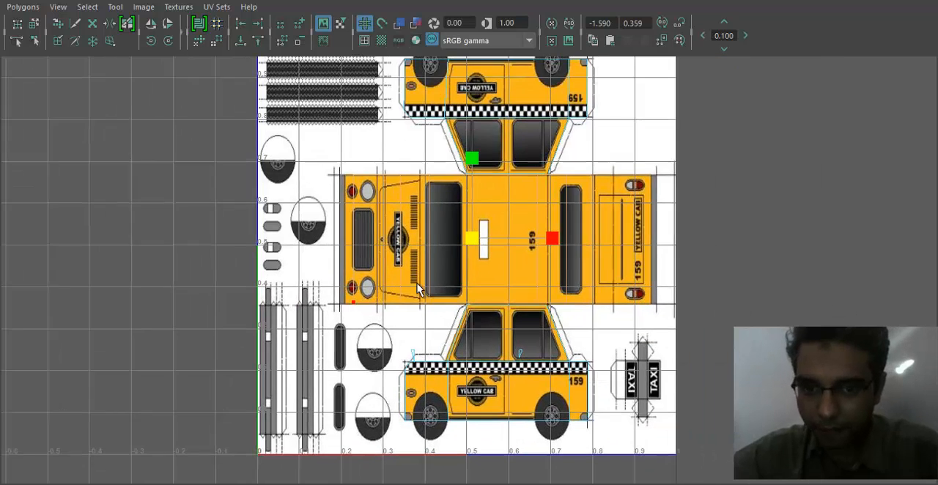
right_click_drag(419, 289, 538, 236, "alt")
left_click_drag(557, 225, 572, 228)
key("w")
left_click_drag(474, 228, 482, 227)
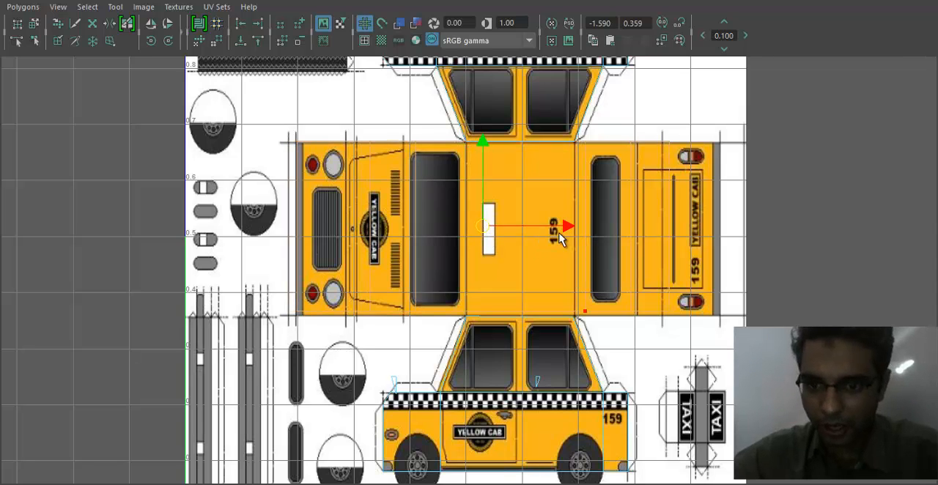
key("r")
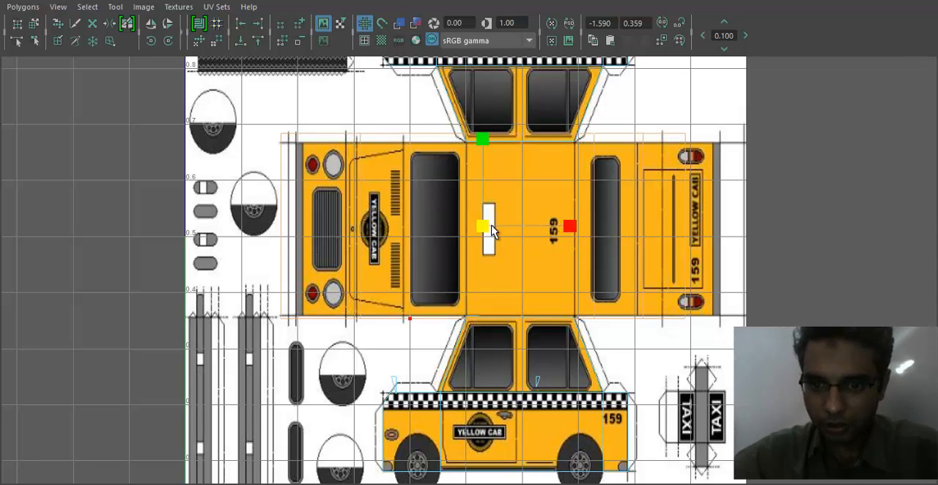
left_click_drag(491, 231, 481, 229)
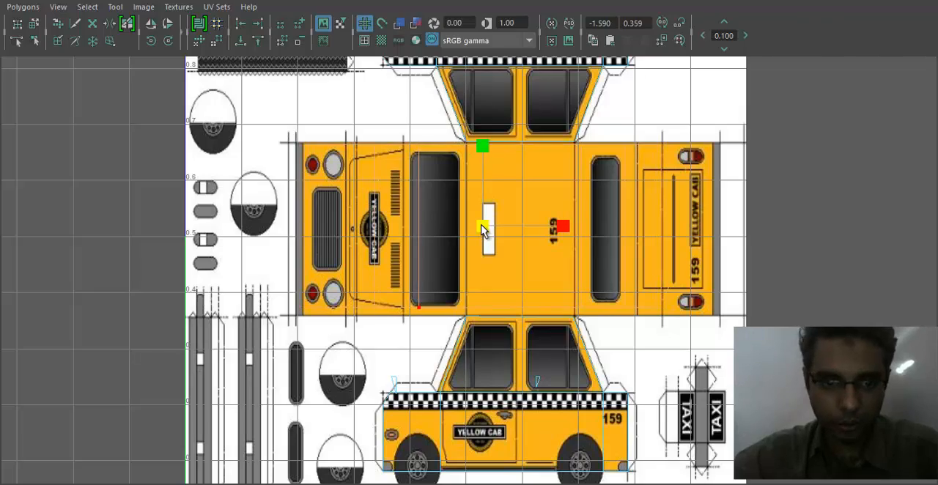
left_click_drag(456, 1, 839, 60)
left_click_drag(448, 289, 411, 289, "alt")
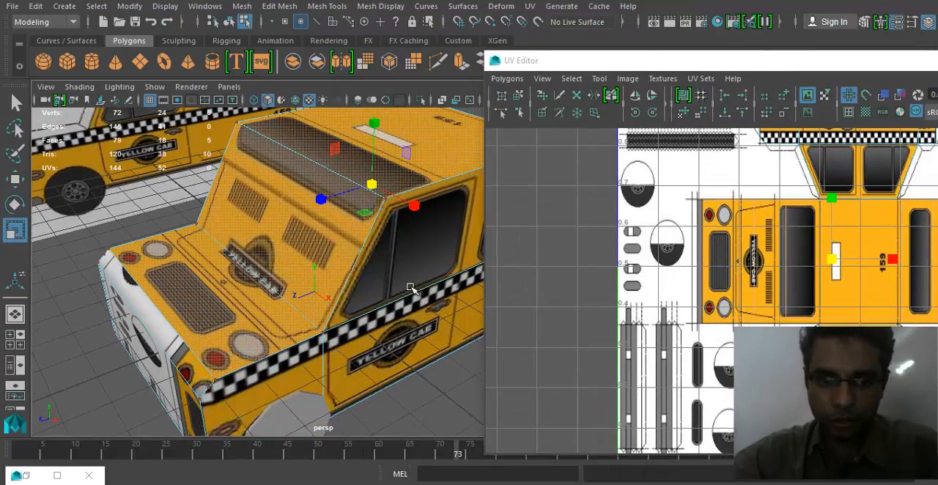
- Shift the top-view shell's frontmost row of UVs to the drawn front edge of the hood
middle_click_drag(852, 294, 722, 305, "alt")
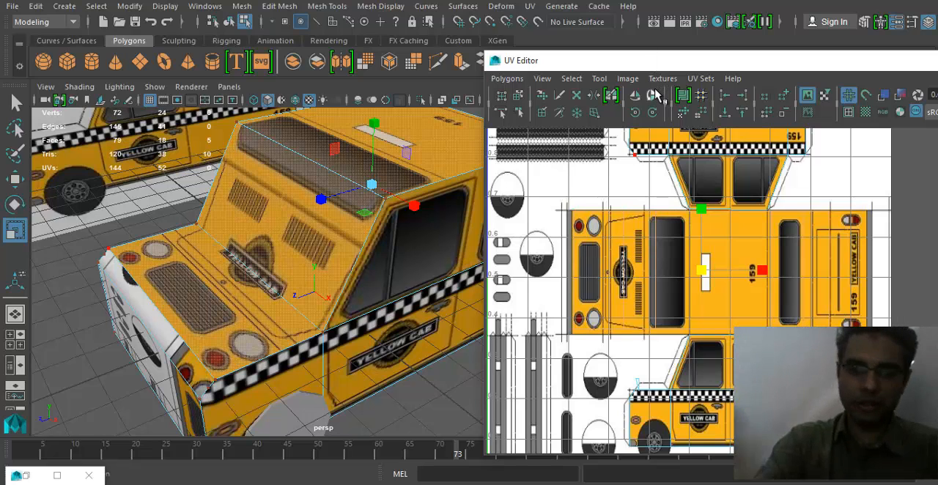
double_click(682, 62)
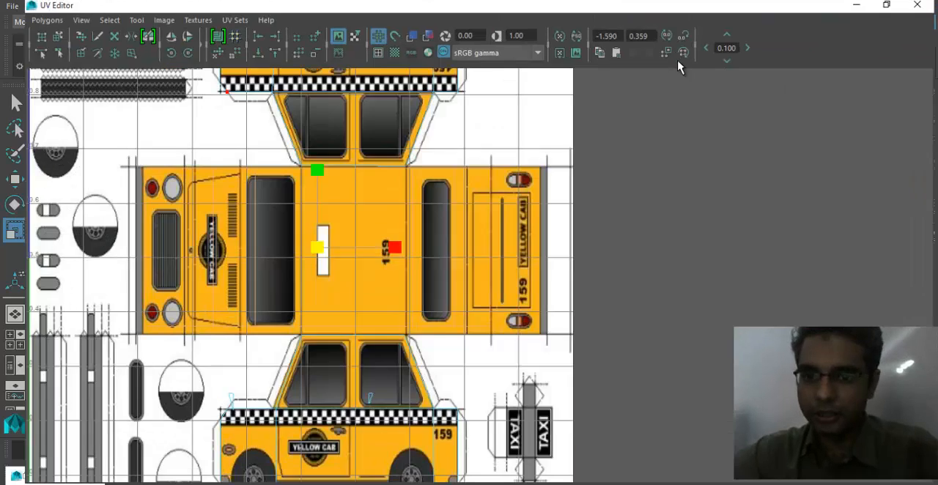
scroll(591, 268, "up", 2)
scroll(591, 262, "up", 2)
mouse_move(510, 199)
right_mouse_down()
mouse_move(492, 178)
mouse_move(518, 199)
right_mouse_up()
left_click(513, 211)
left_click_drag(451, 260, 372, 402)
middle_click_drag(456, 270, 488, 233, "alt")
scroll(489, 233, "up", 3)
key("w")
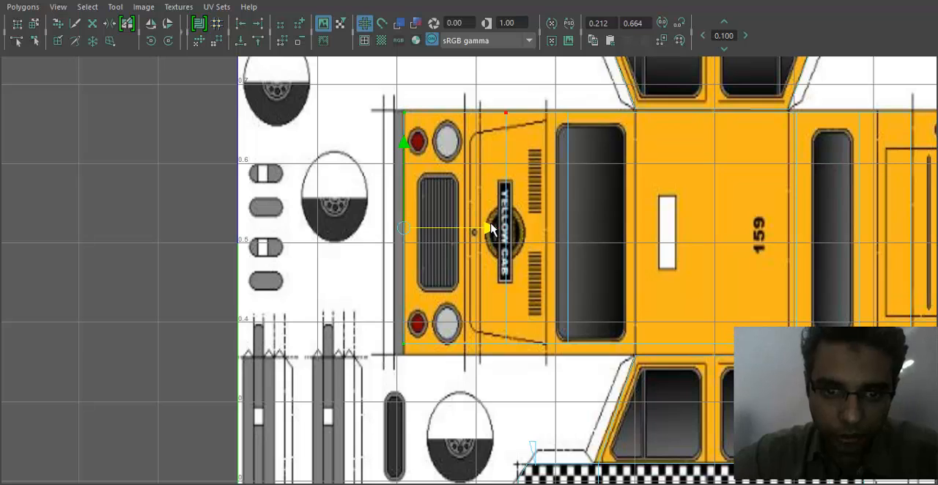
left_click_drag(490, 233, 553, 233)
- Align the windshield-base UV row with the hood's rear line and the roof-front row with the drawn front roof edge
left_click_drag(540, 98, 490, 365)
left_click_drag(590, 231, 630, 236)
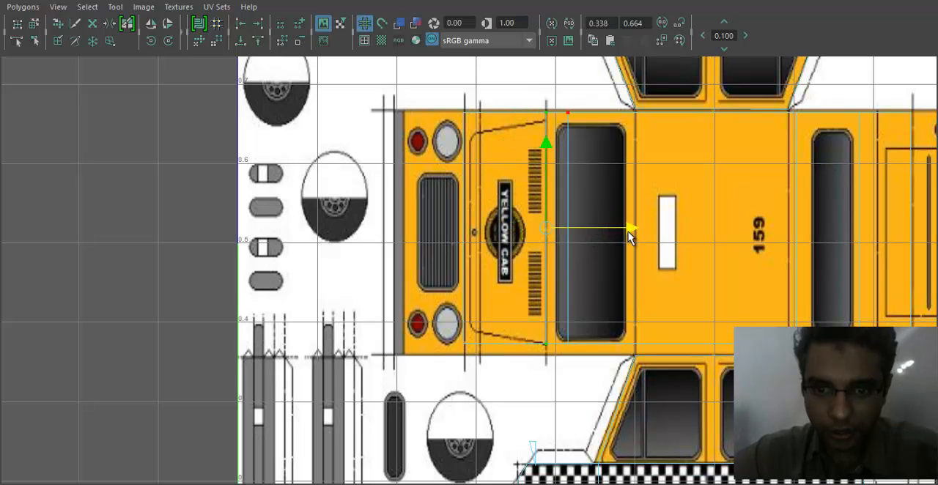
left_click_drag(588, 110, 558, 365)
left_click_drag(649, 227, 716, 244)
middle_click_drag(628, 269, 487, 287, "alt")
- Shift the roof-rear UV row to the drawn rear roof edge and the last row to the trunk line
left_click_drag(642, 94, 681, 390)
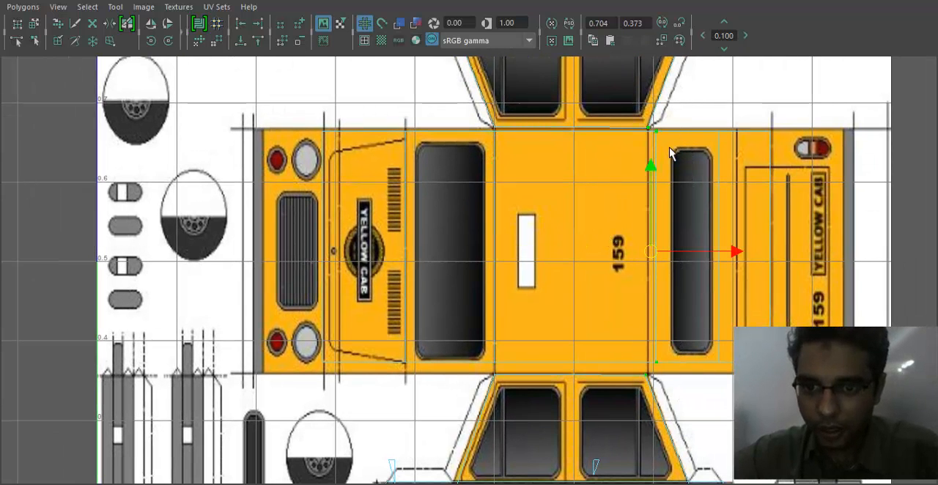
left_click(671, 122)
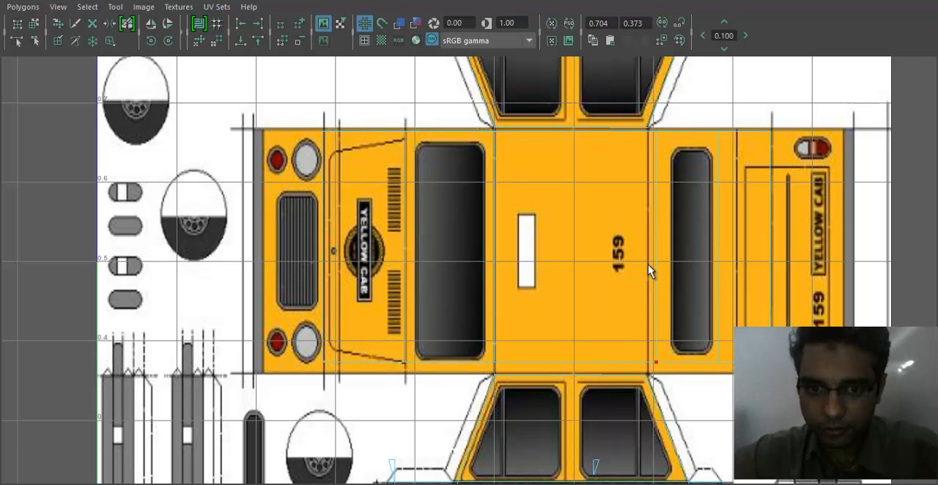
left_click(662, 131)
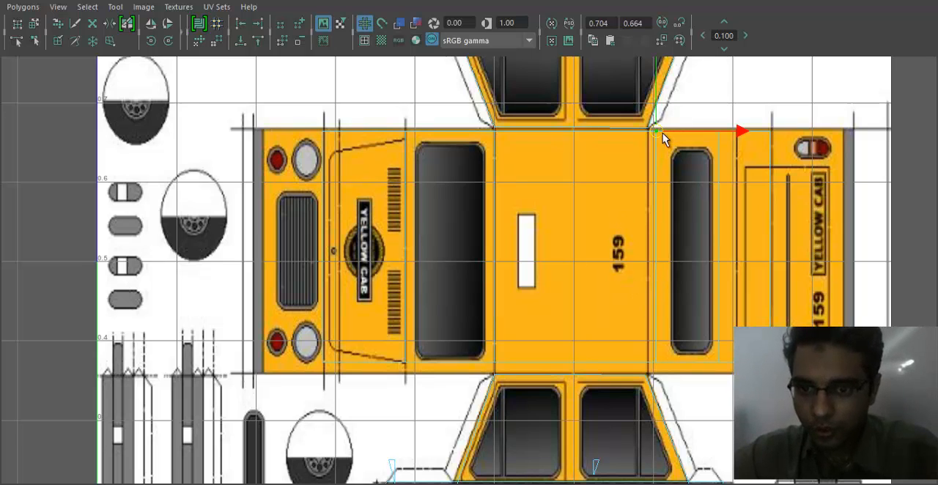
left_click(656, 362, "shift")
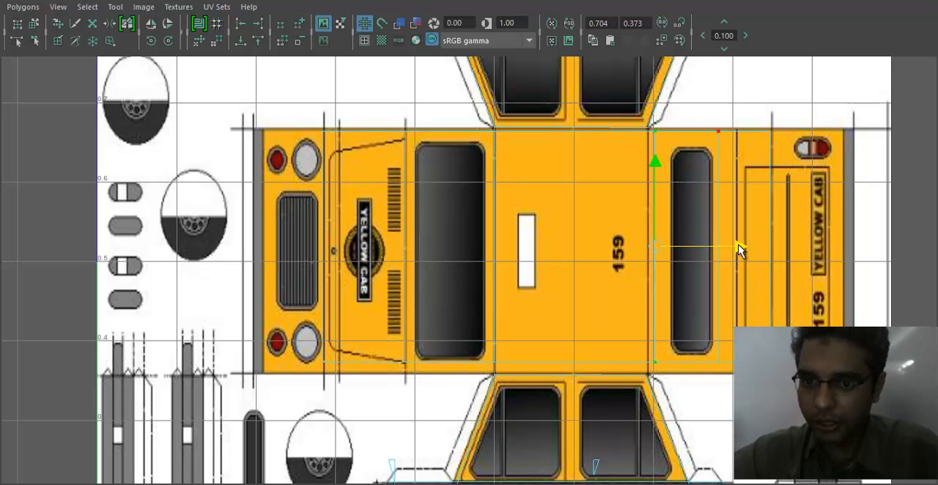
left_click_drag(738, 244, 817, 255)
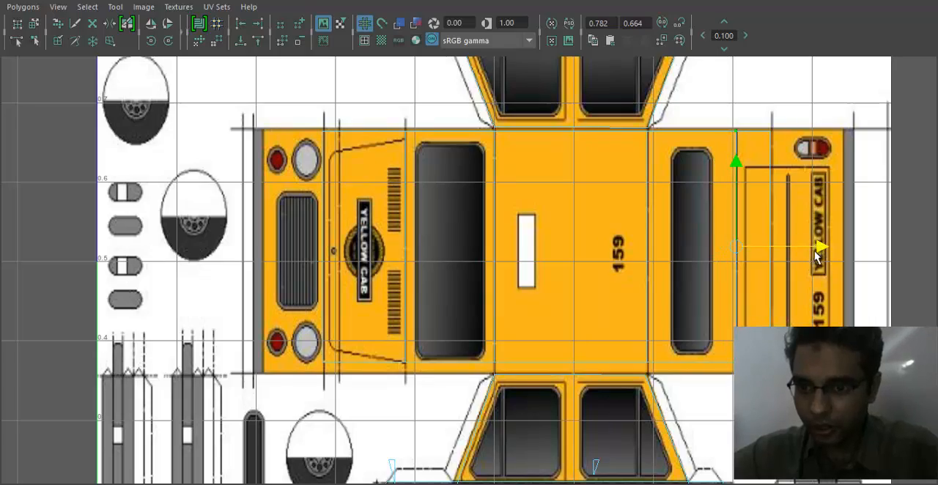
left_click_drag(740, 1, 870, 62)
mouse_move(271, 286)
left_mouse_down("alt")
mouse_move(396, 280)
mouse_move(254, 315)
mouse_move(105, 306)
mouse_move(250, 355)
mouse_move(282, 297)
left_mouse_up("alt")
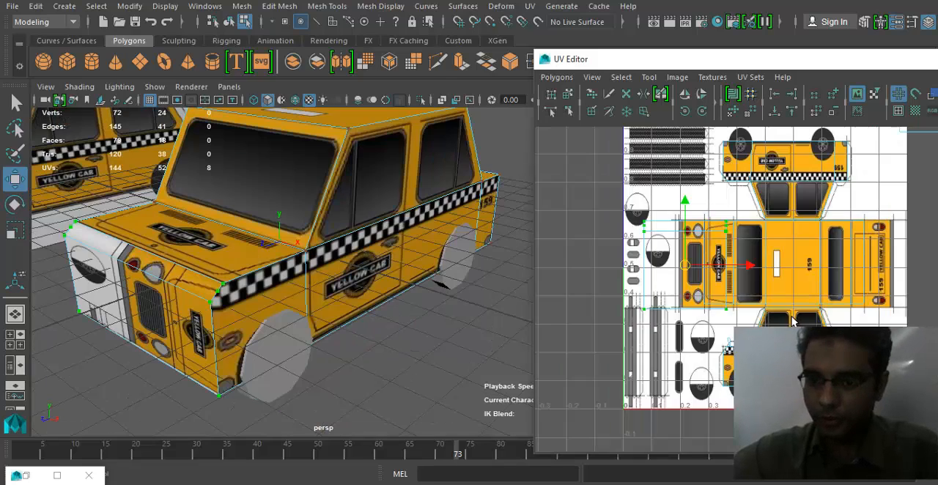
- Rotate the front-face shell 90 degrees clockwise and scale it down over the drawn grille
scroll(828, 314, "up", 3)
scroll(843, 293, "up", 2)
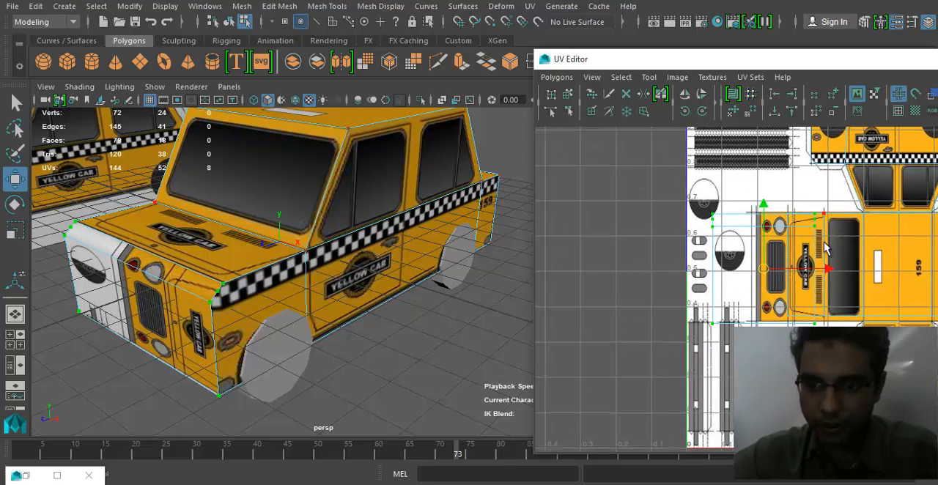
left_click(702, 112)
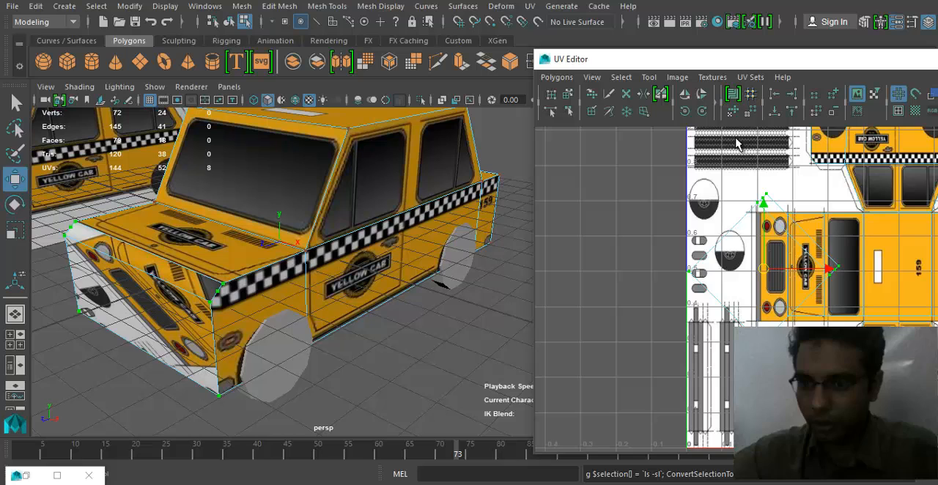
left_click(704, 111)
scroll(830, 290, "up", 4)
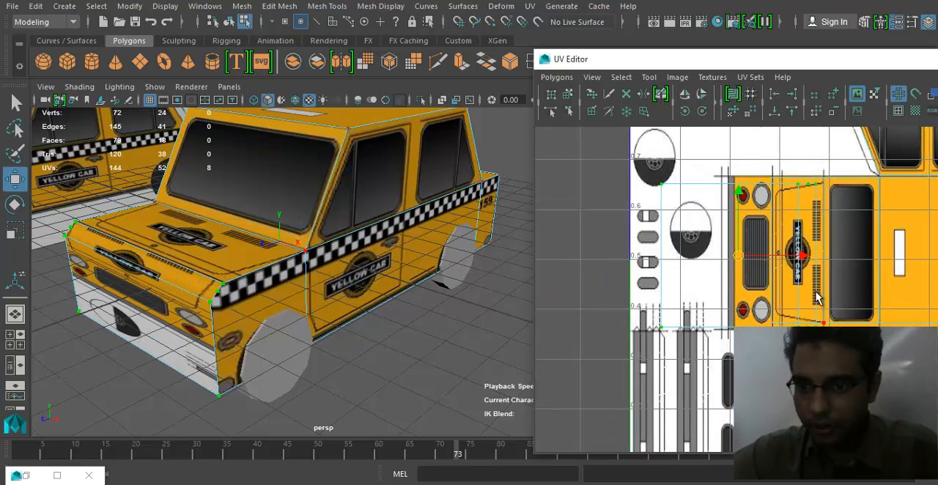
key("r")
left_click_drag(735, 254, 707, 255)
middle_click_drag(706, 256, 622, 213, "alt")
- Stretch the front-face shell vertically and align its upper edge with the drawn body's upper edge
double_click(695, 61)
key("f")
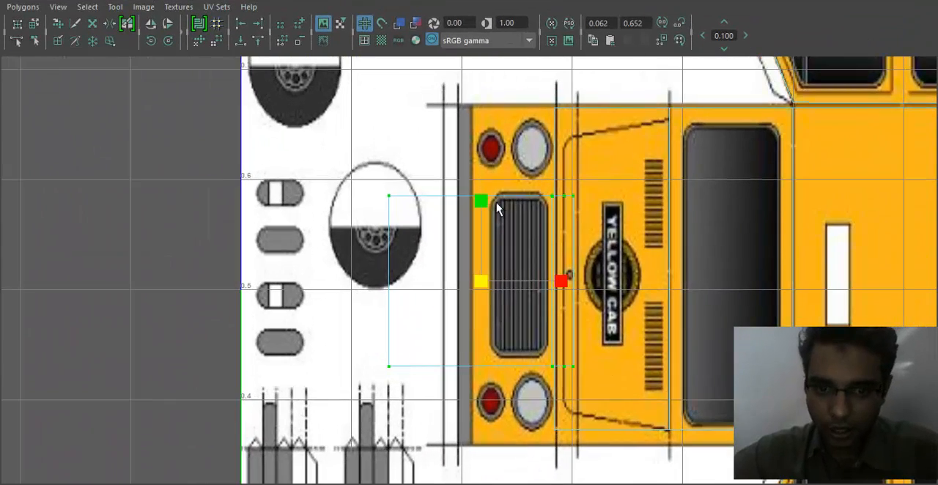
left_click_drag(482, 201, 489, 152)
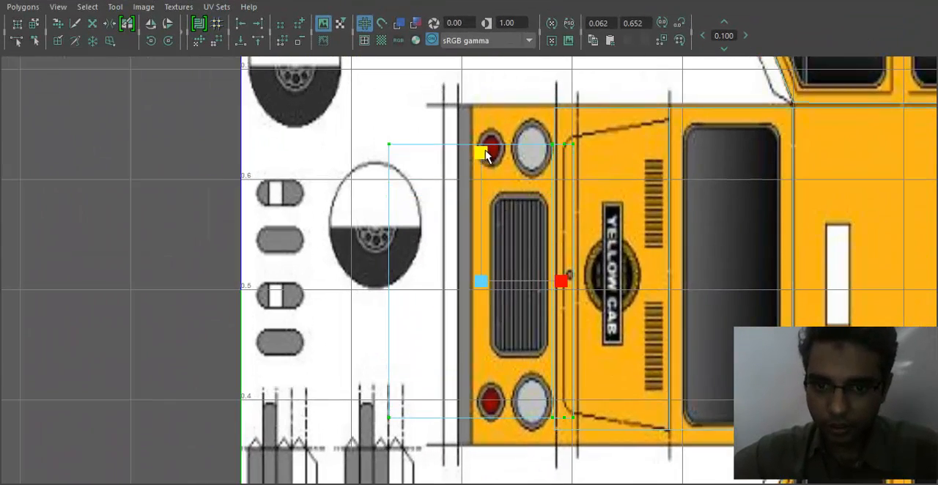
key("w")
left_click_drag(481, 281, 486, 250)
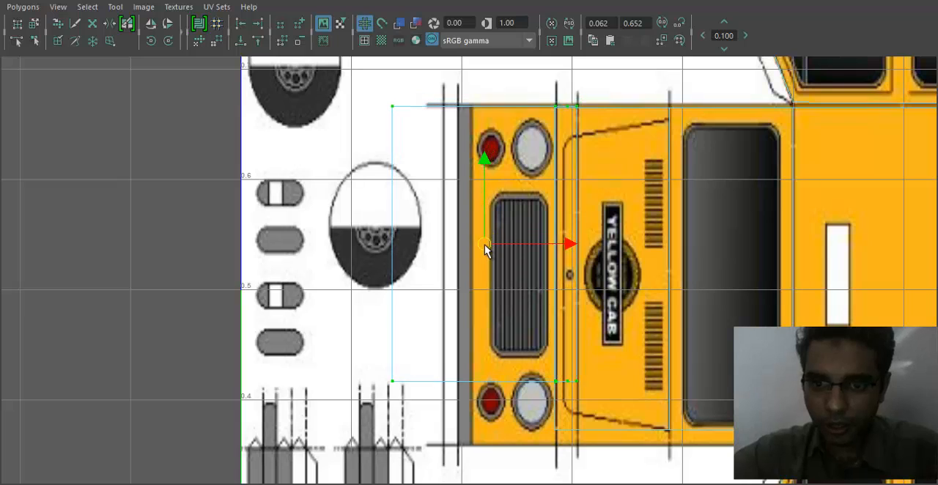
- Move the front-face shell sideways and narrow it to fit between the drawn front end and the hood line
left_click_drag(564, 248, 518, 248)
key("w")
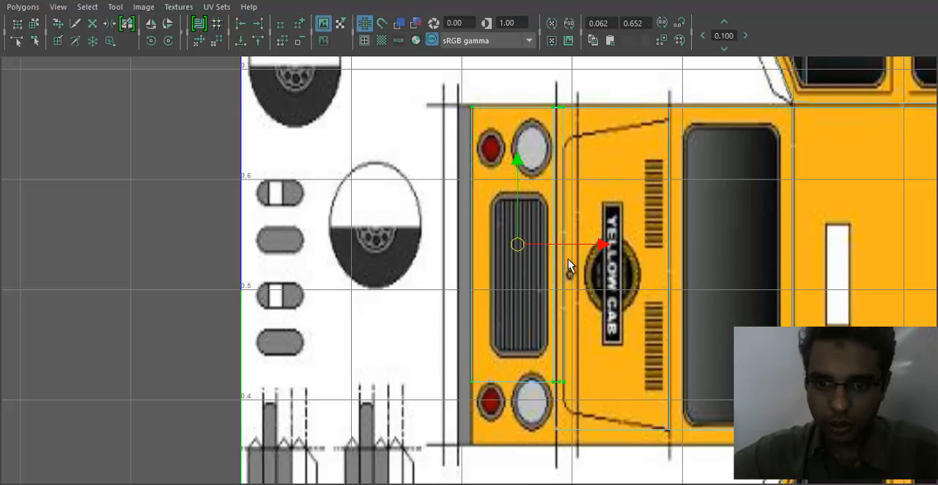
key("r")
left_click_drag(601, 247, 592, 247)
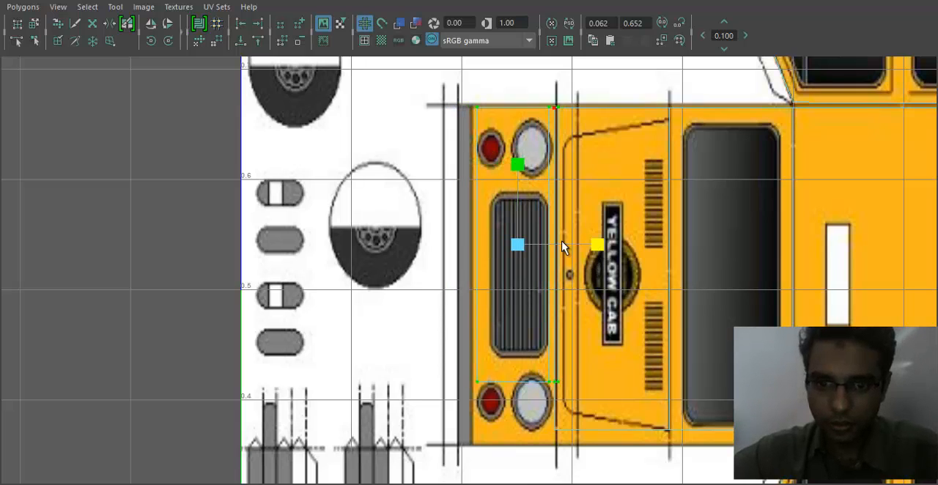
key("w")
left_click_drag(516, 245, 513, 246)
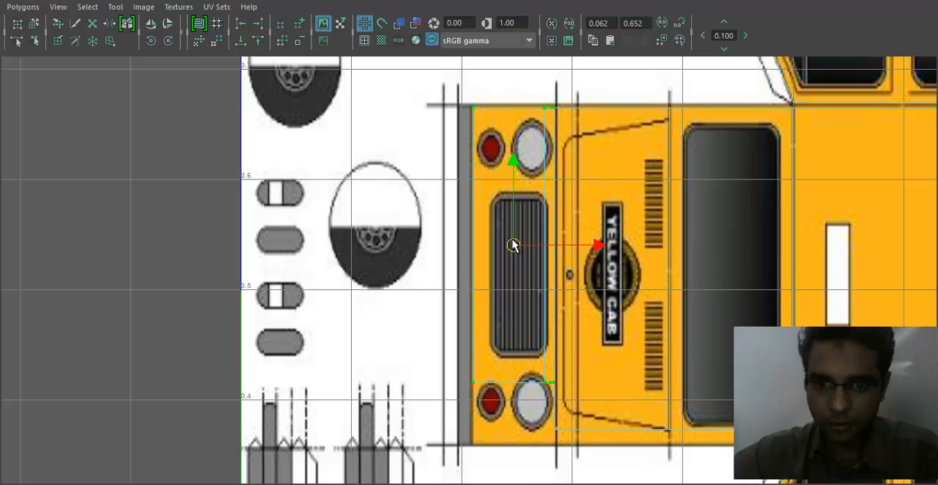
- Move the front-face shell's lower row of UVs down to the drawn body's lower edge and inspect the cab's front
middle_click_drag(527, 334, 451, 304, "alt")
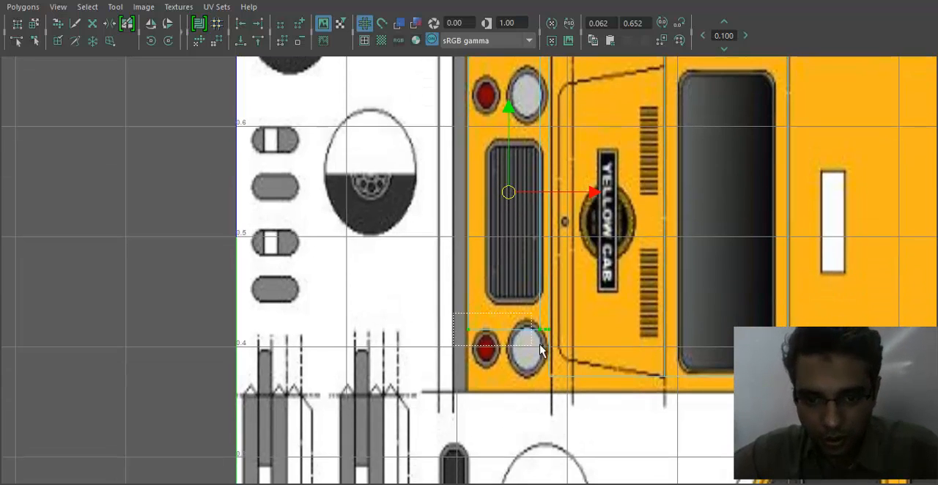
left_click_drag(552, 350, 552, 349)
left_click_drag(512, 256, 522, 306)
double_click(522, 2)
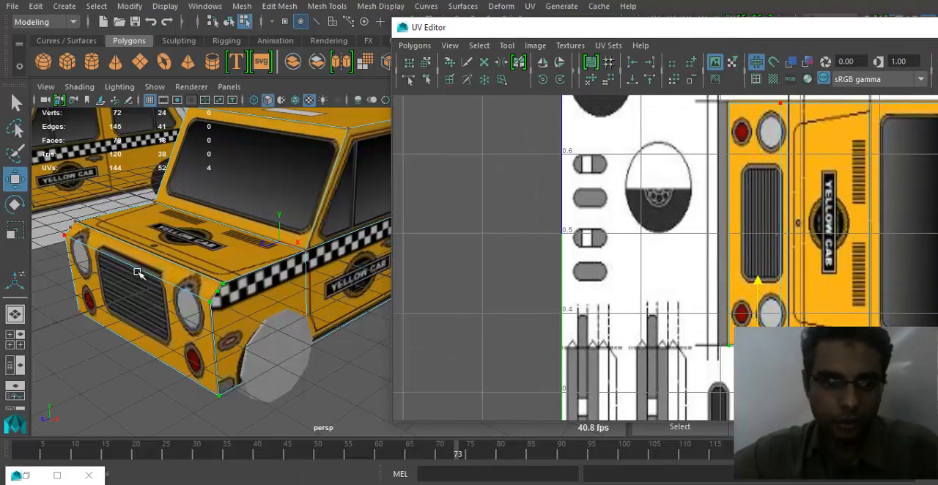
mouse_move(140, 272)
left_mouse_down("alt")
mouse_move(195, 293)
mouse_move(208, 281)
mouse_move(149, 289)
mouse_move(135, 279)
left_mouse_up("alt")
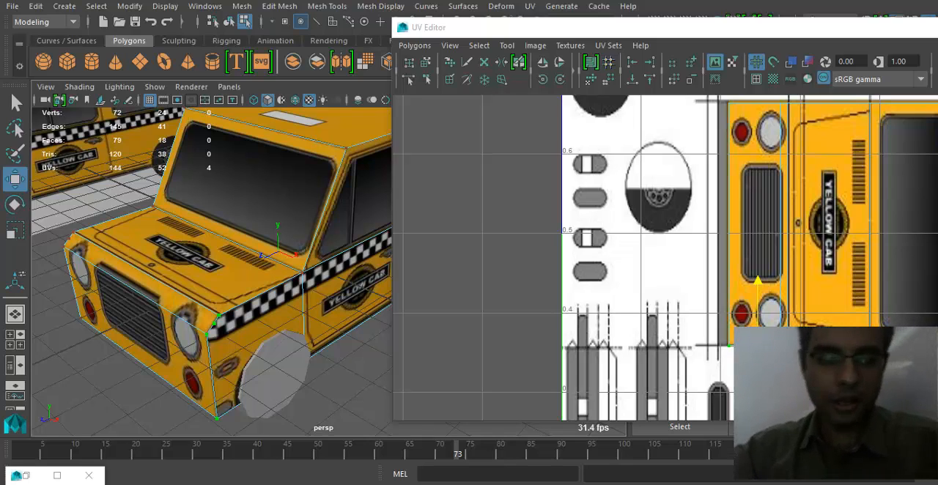
left_click_drag(216, 387, 268, 371, "alt")
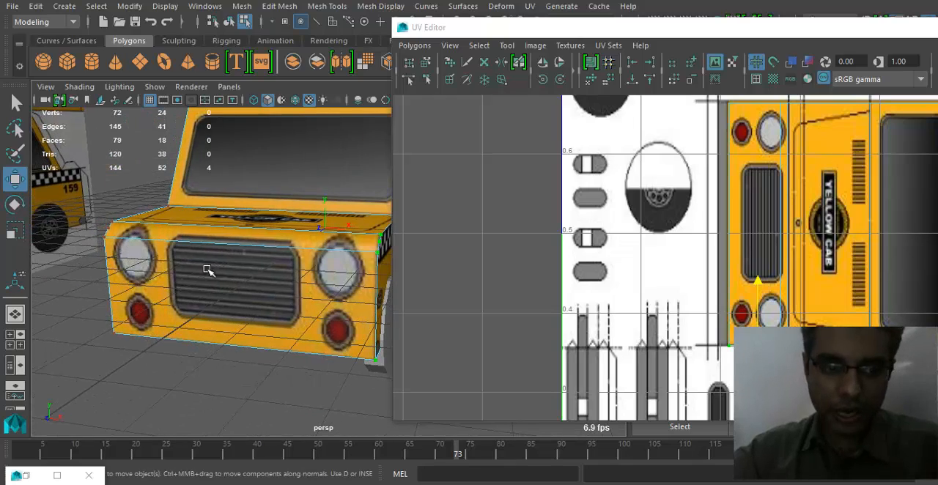
right_click_drag(208, 270, 307, 279, "alt")
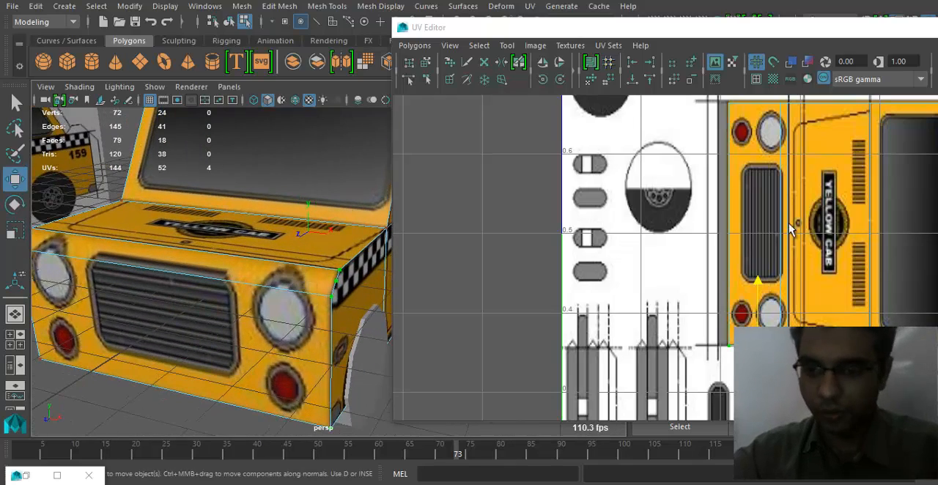
- Shift the front-face shell's fold edge beside the grille sideways to the drawn line in front of the hood
middle_click_drag(787, 221, 710, 262, "alt")
right_click_drag(710, 263, 741, 250, "alt")
right_click_drag(727, 200, 731, 153)
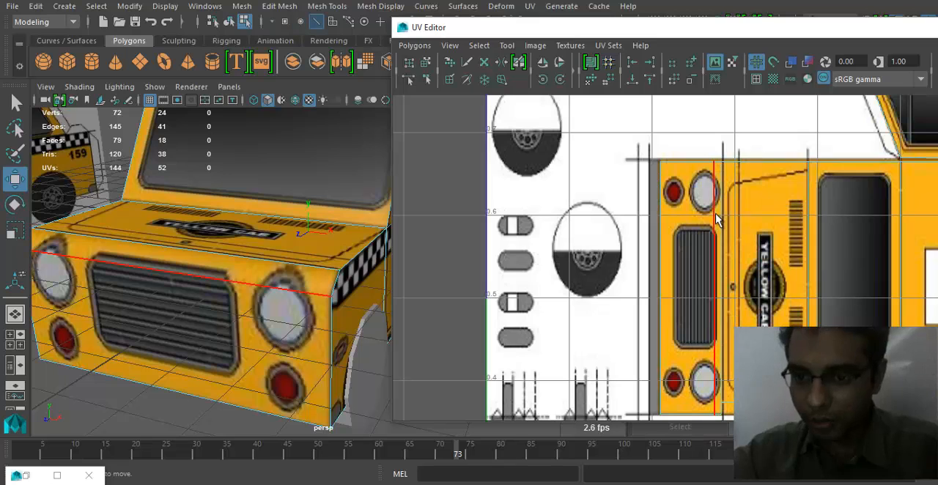
left_click(719, 222)
left_click_drag(781, 292, 771, 291)
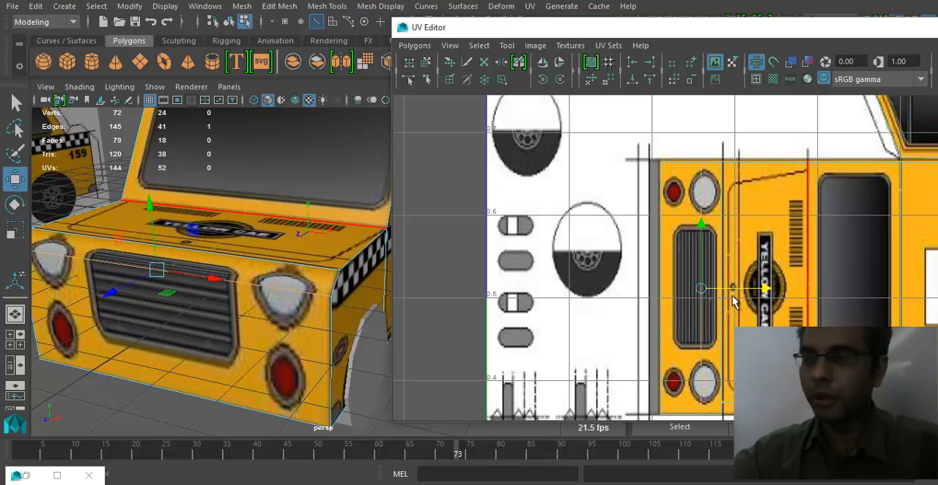
middle_click_drag(253, 306, 295, 307, "alt")
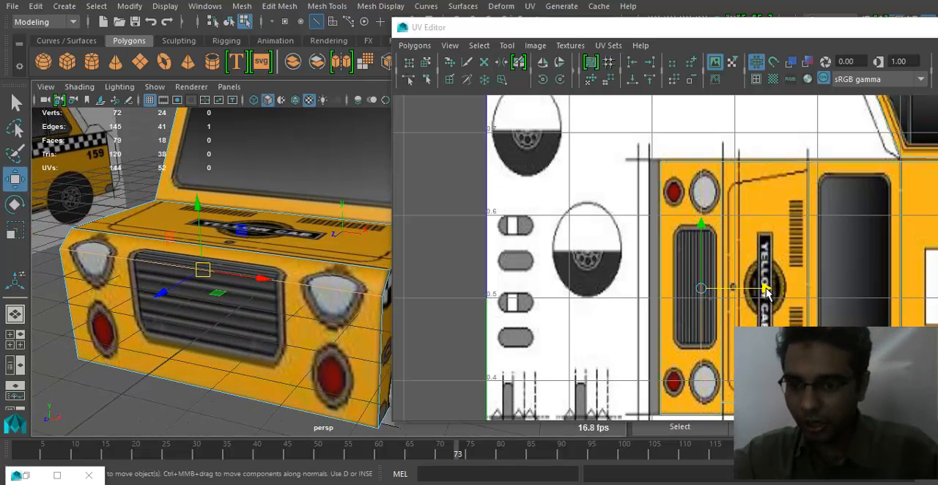
left_click_drag(744, 293, 789, 290)
left_click_drag(291, 322, 179, 274, "alt")
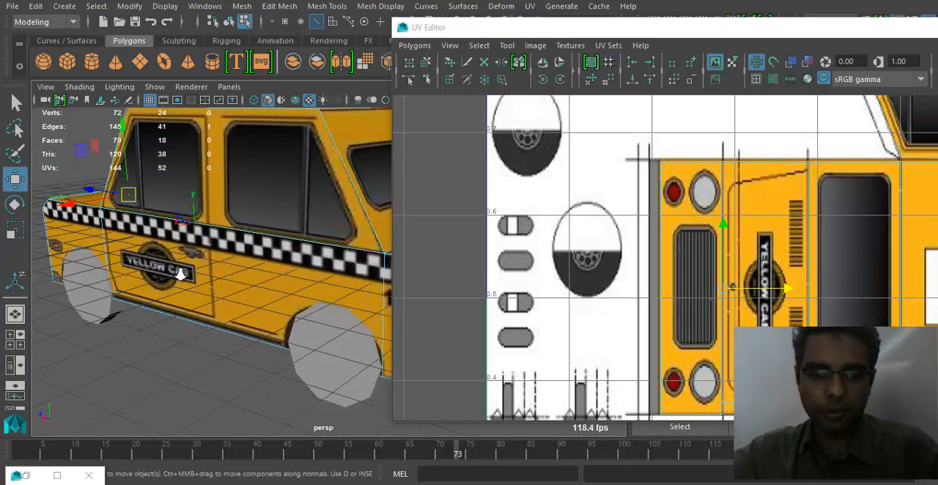
- Select the rear-face shell's four UVs outside the texture and move the shell over the drawn rear end
scroll(180, 274, "down", 4)
left_click_drag(249, 271, 162, 271, "alt")
middle_click_drag(937, 208, 915, 179, "alt")
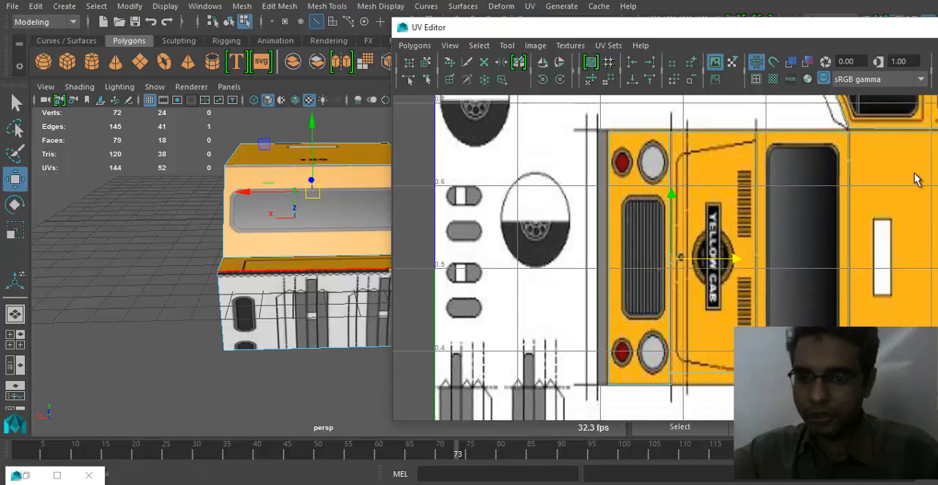
scroll(872, 227, "down", 3)
middle_click_drag(836, 264, 832, 299, "alt")
scroll(879, 282, "down", 2)
scroll(879, 273, "down", 3)
middle_click_drag(762, 275, 532, 389, "alt")
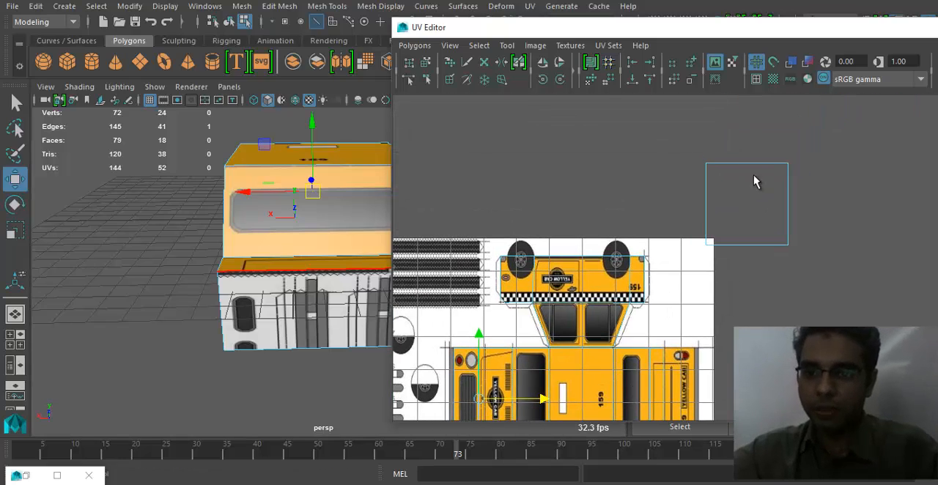
left_click_drag(695, 155, 804, 252)
middle_click_drag(745, 296, 793, 171, "alt")
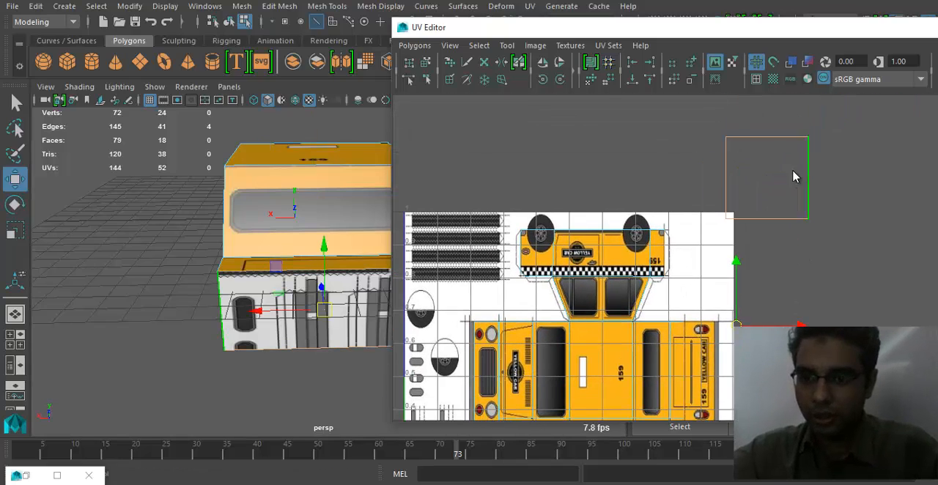
right_click_drag(793, 171, 836, 164)
left_click_drag(708, 126, 860, 236)
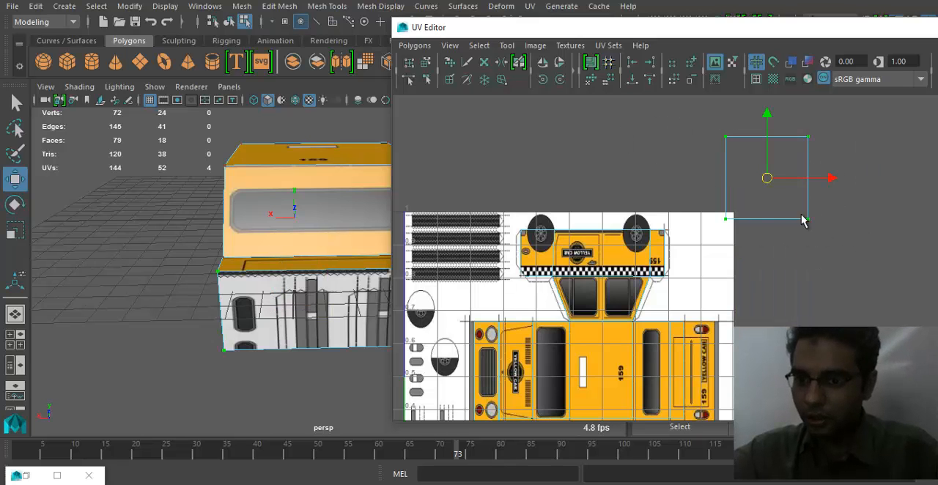
left_click_drag(766, 178, 695, 374)
middle_click_drag(695, 372, 636, 236, "alt")
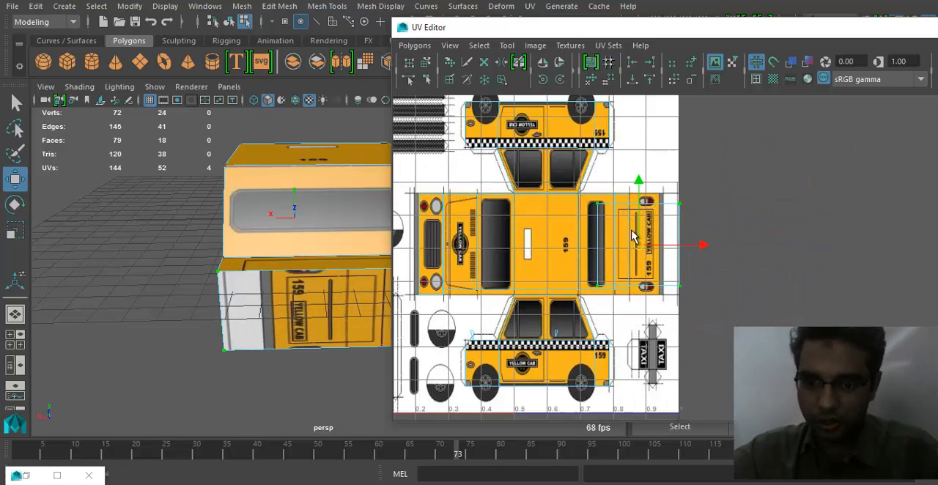
- Narrow the rear-face shell sideways and rotate it 90 degrees in UV space
scroll(722, 259, "up", 3)
scroll(725, 258, "up", 1)
key("r")
left_click_drag(667, 274, 633, 278)
left_click_drag(377, 277, 166, 306, "alt")
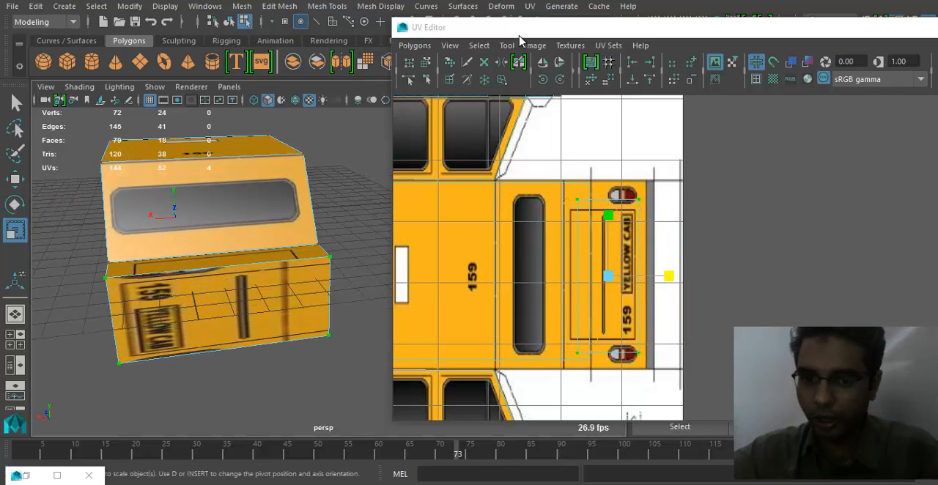
left_click(542, 80)
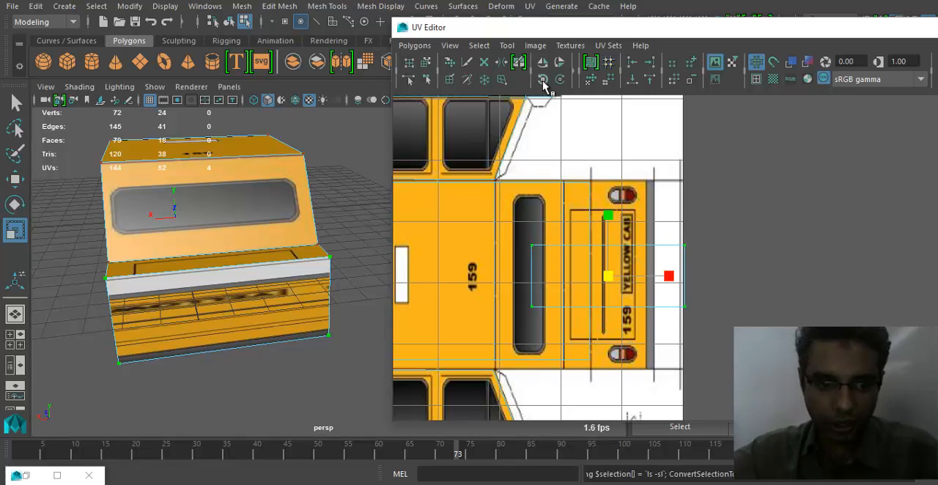
- Stretch the rotated rear-face shell vertically to roughly the drawn body's height and narrow it over the drawn tail lights
left_click_drag(611, 220, 612, 123)
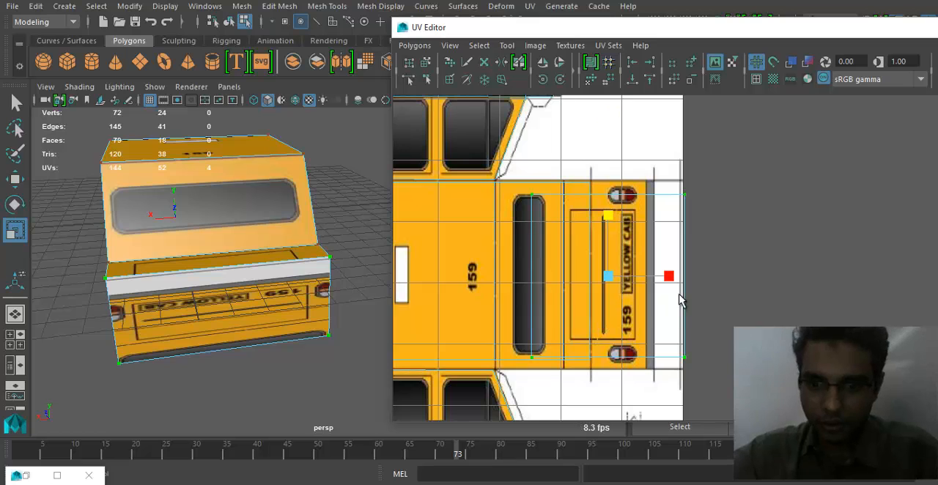
left_click_drag(668, 276, 624, 270)
key("w")
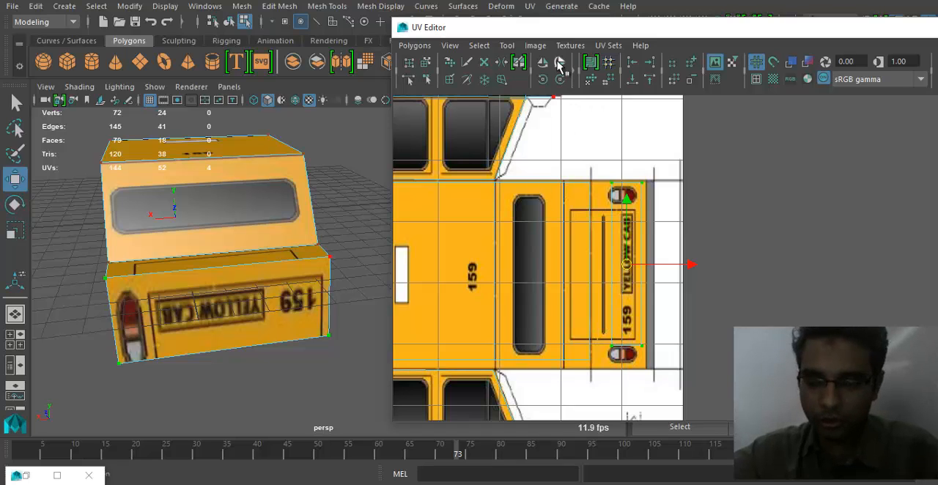
- Flip the rear-face shell's UVs so the number plate lettering reads correctly on the cab's rear
left_click(559, 65)
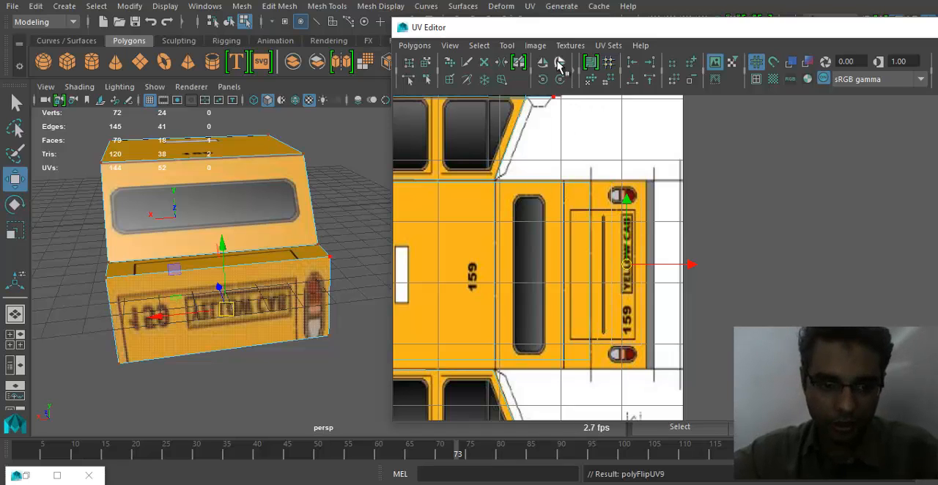
left_click(559, 65)
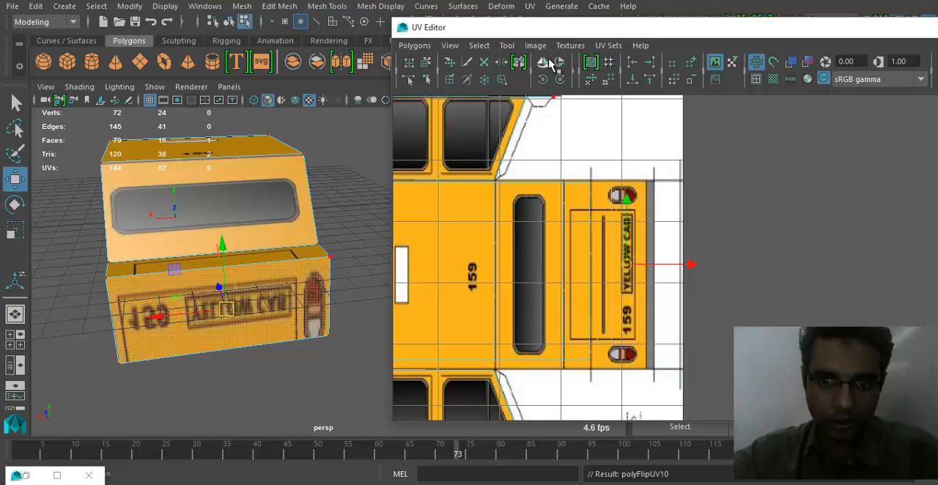
left_click(544, 63)
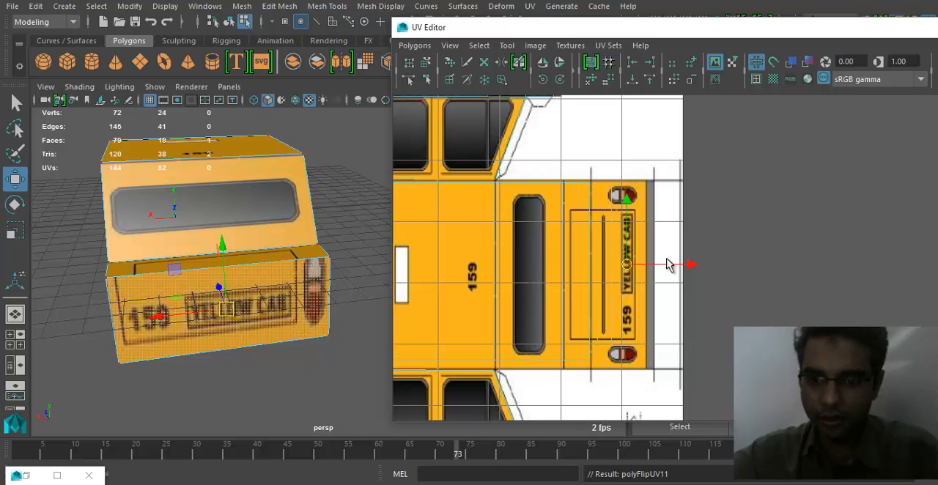
- Align the rear-face shell's inner edge with the drawn trunk line and move its outer UVs to the drawn rear end
left_click_drag(628, 268, 610, 268)
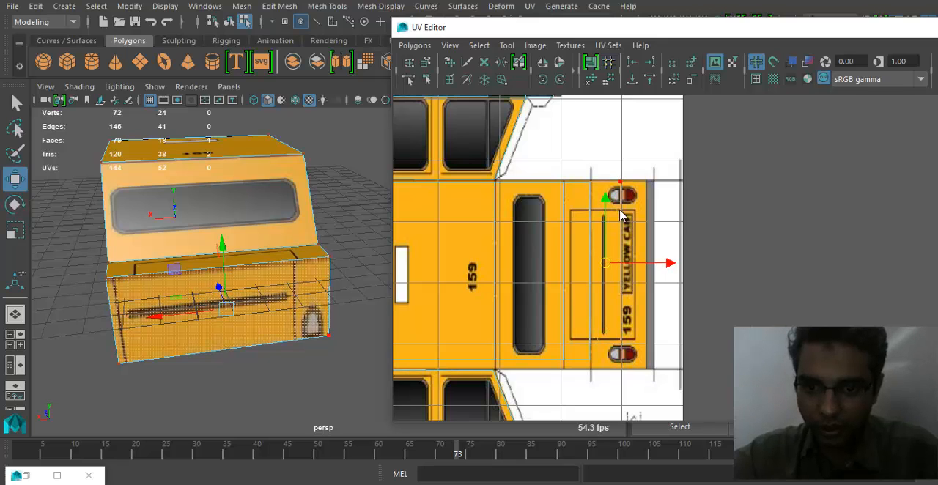
right_click_drag(620, 210, 668, 210)
left_click_drag(645, 168, 615, 371)
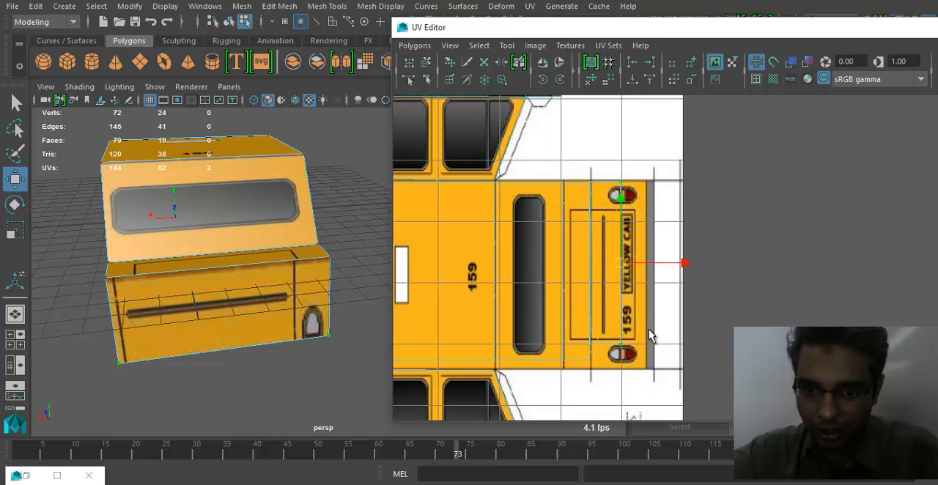
left_click_drag(684, 263, 709, 266)
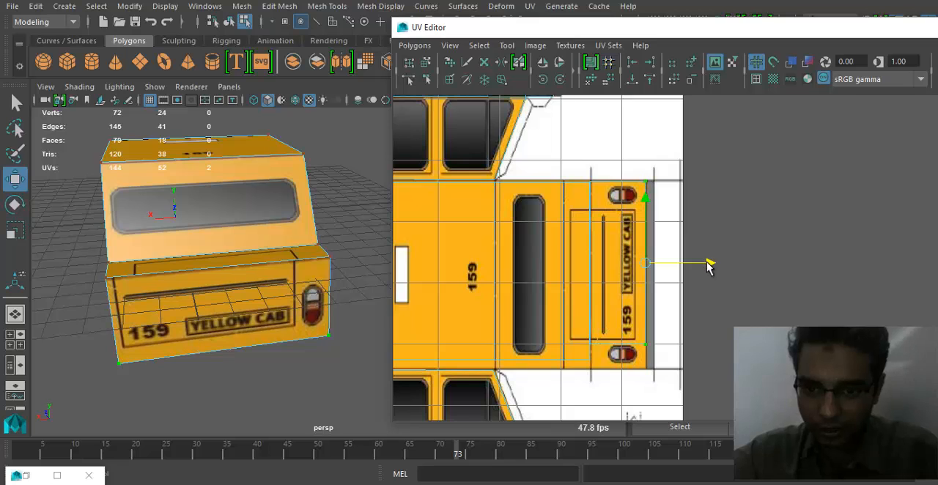
- Move the rear-face shell's lower UVs to the drawn body's lower edge and its outer upper UV to the upper edge
middle_click_drag(583, 359, 579, 302, "alt")
right_click_drag(579, 302, 755, 305, "alt")
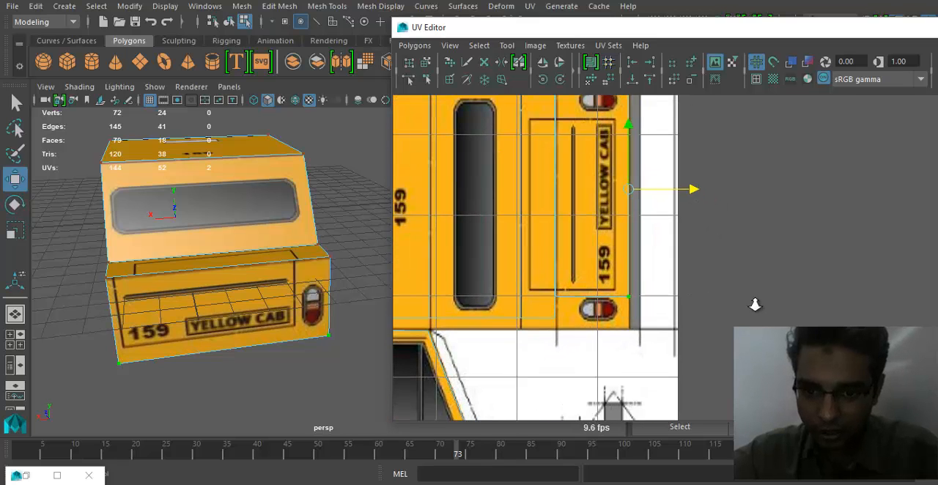
left_click(560, 300, "shift")
left_click_drag(593, 134, 598, 158)
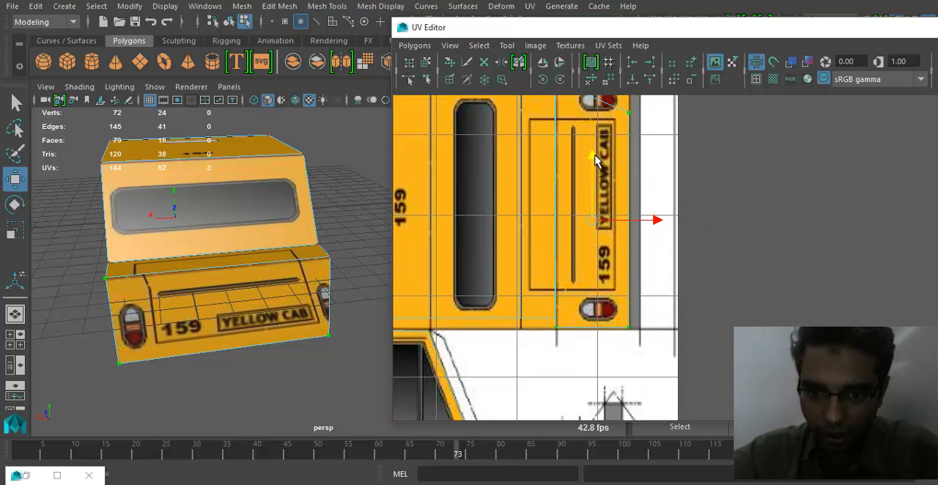
middle_click_drag(625, 173, 634, 215, "alt")
left_click(627, 163)
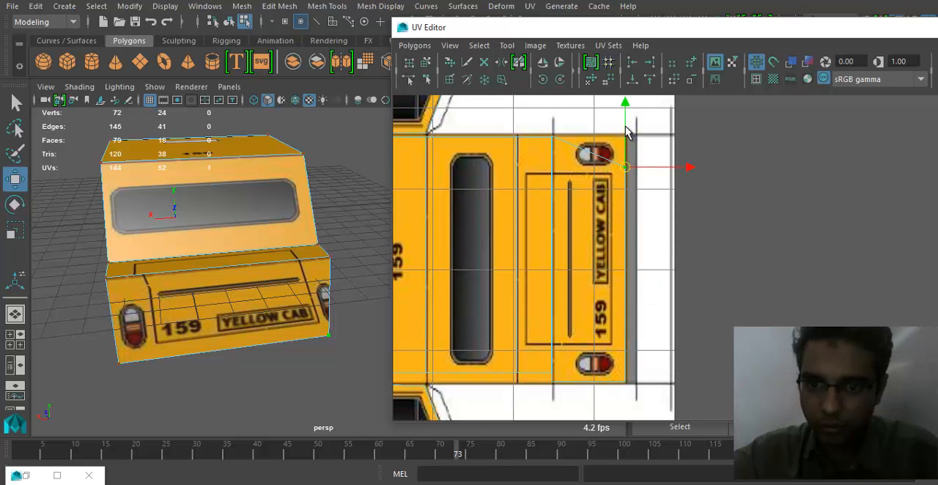
left_click_drag(626, 130, 632, 98)
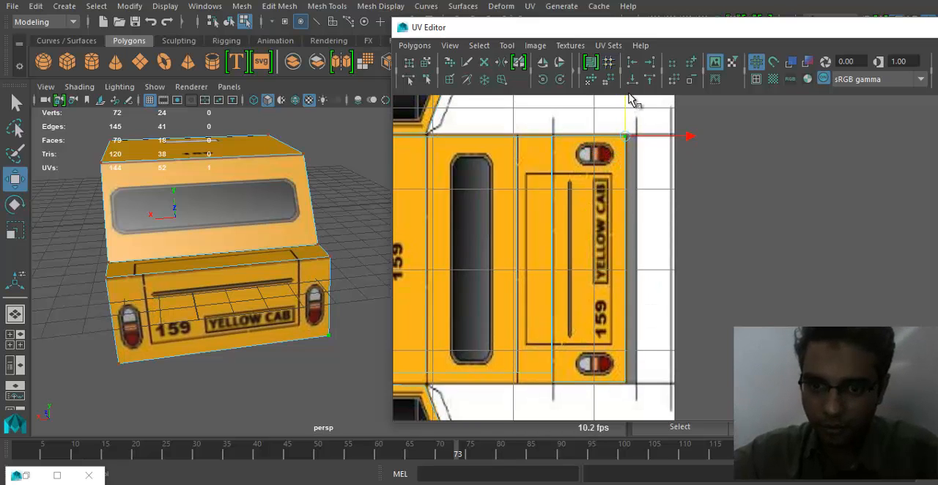
- Inspect the fitted texture on the cab's rear, side and front, and minimize the UV Editor
left_click_drag(251, 308, 265, 357, "alt")
left_click_drag(238, 261, 329, 266, "alt")
right_click_drag(330, 266, 113, 320, "alt")
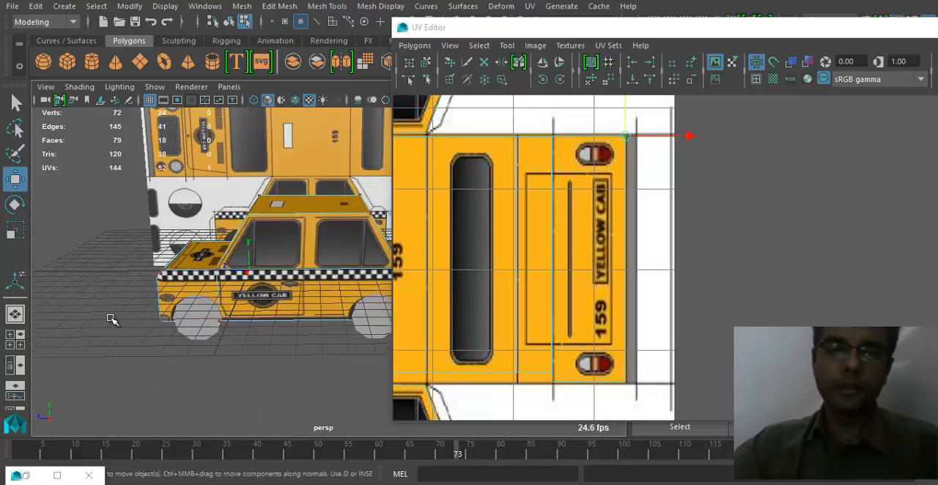
left_click_drag(113, 320, 213, 323, "alt")
right_click_drag(212, 322, 0, 355, "alt")
middle_click_drag(403, 314, 298, 347, "alt")
left_click_drag(298, 348, 367, 343, "alt")
left_click_drag(318, 261, 218, 343, "alt")
right_click_drag(218, 343, 271, 309, "alt")
left_click_drag(271, 309, 262, 302, "alt")
middle_click_drag(496, 239, 833, 216, "alt")
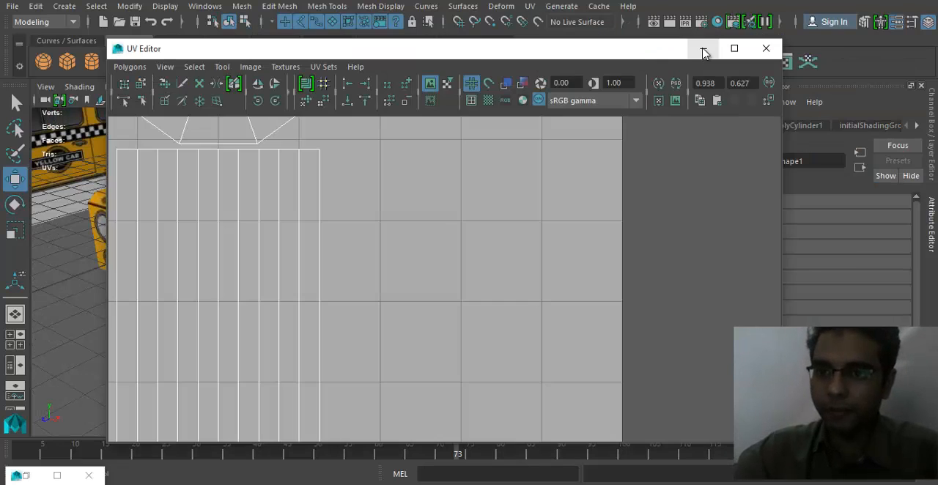
left_click(704, 46)
- Examine the textured cab body and its untextured wheels from several angles beside the reference image
left_click_drag(104, 320, 204, 311, "alt")
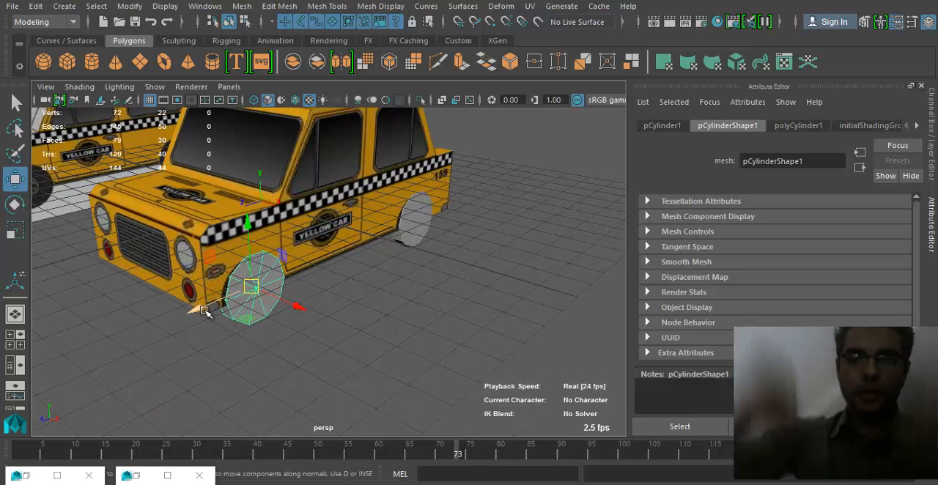
left_click(317, 266)
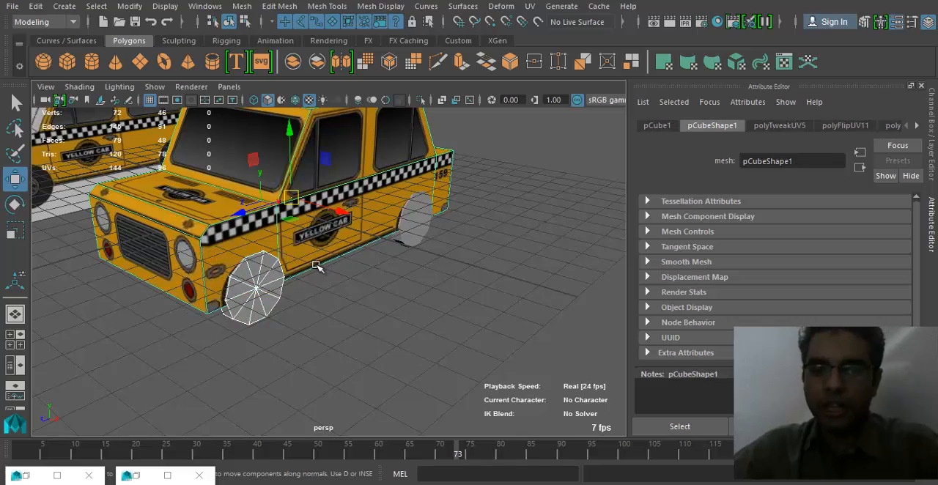
middle_click_drag(227, 206, 469, 282, "alt")
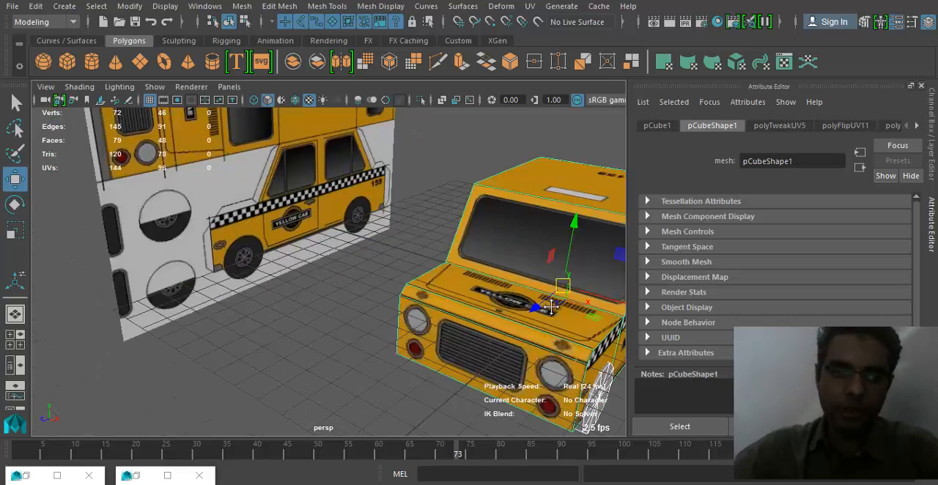
right_click_drag(469, 282, 343, 280, "alt")
left_click_drag(343, 280, 334, 243, "alt")
middle_click_drag(458, 283, 370, 253, "alt")
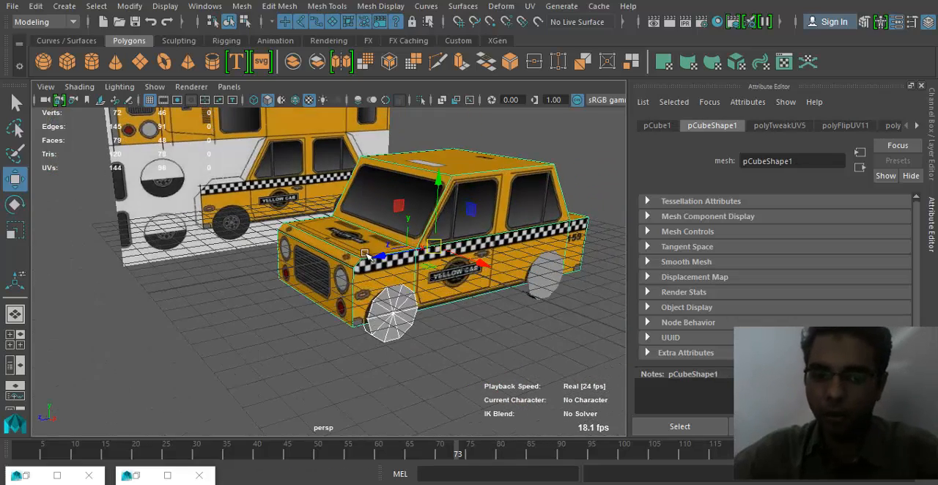
left_click_drag(460, 307, 396, 302, "alt")
right_click_drag(396, 302, 372, 311, "alt")
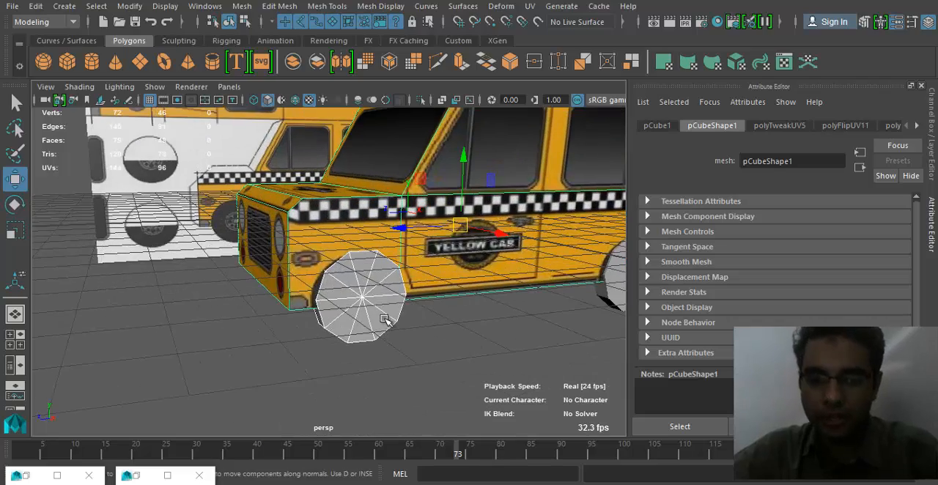
left_click_drag(373, 311, 398, 327, "alt")
right_click_drag(486, 340, 427, 335, "alt")
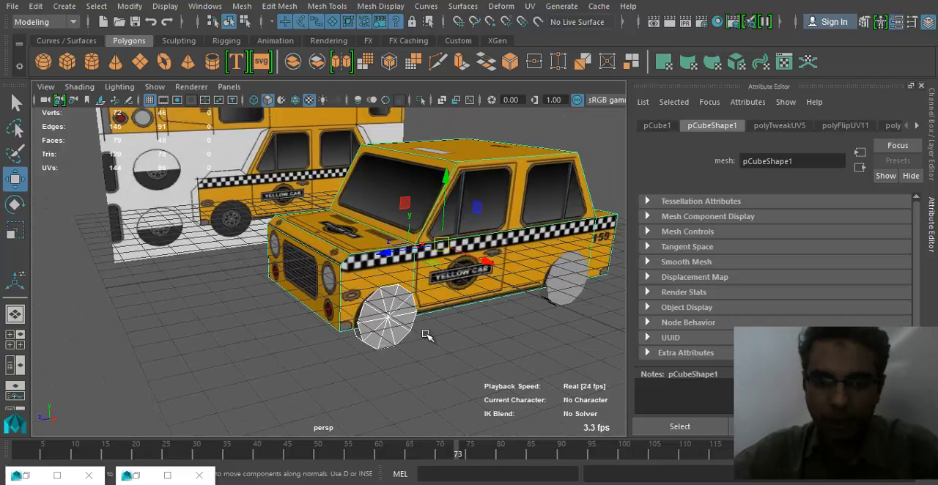
left_click_drag(427, 335, 440, 335, "alt")
- Select the rear wheel cylinder and delete it
left_click(475, 296)
left_click(416, 327)
left_click(458, 299)
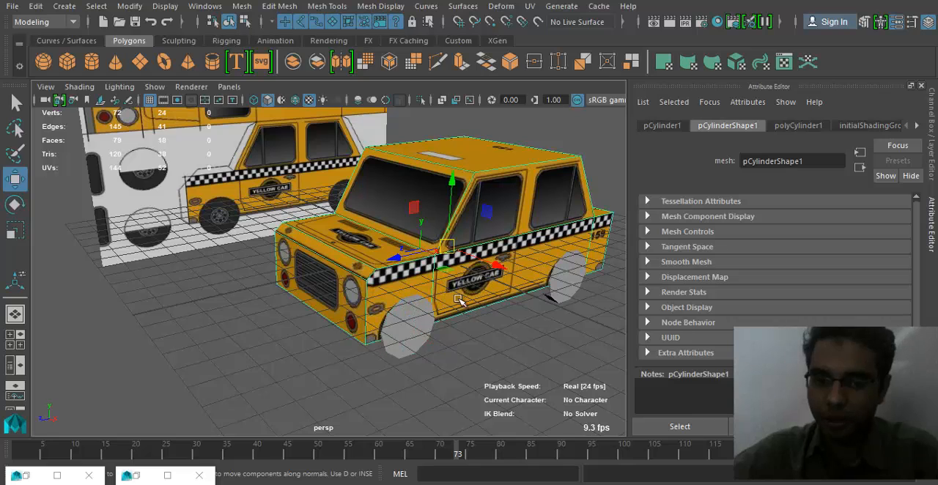
left_click(396, 333)
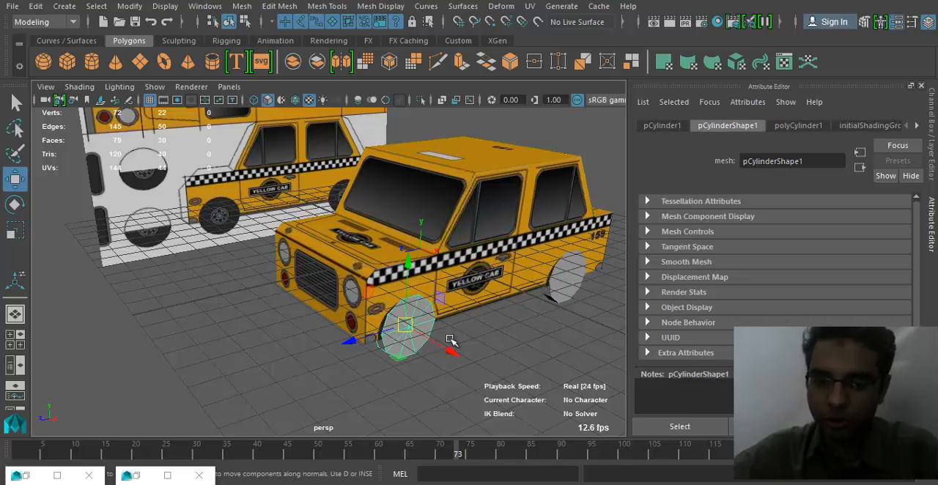
left_click(561, 296)
left_click(551, 311)
left_click(556, 299)
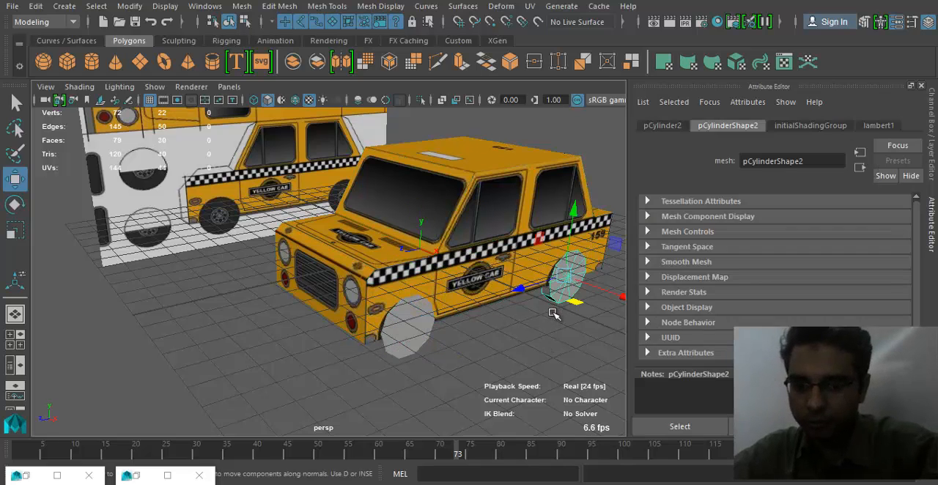
left_click(477, 346)
- Assign the existing blinn2 material to the front wheel cylinder and inspect the wheel
left_click(419, 344)
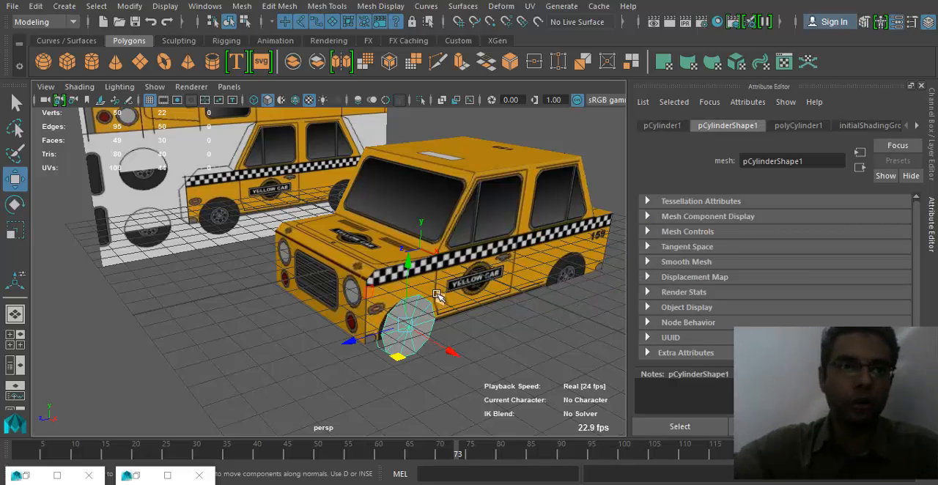
right_click(411, 358)
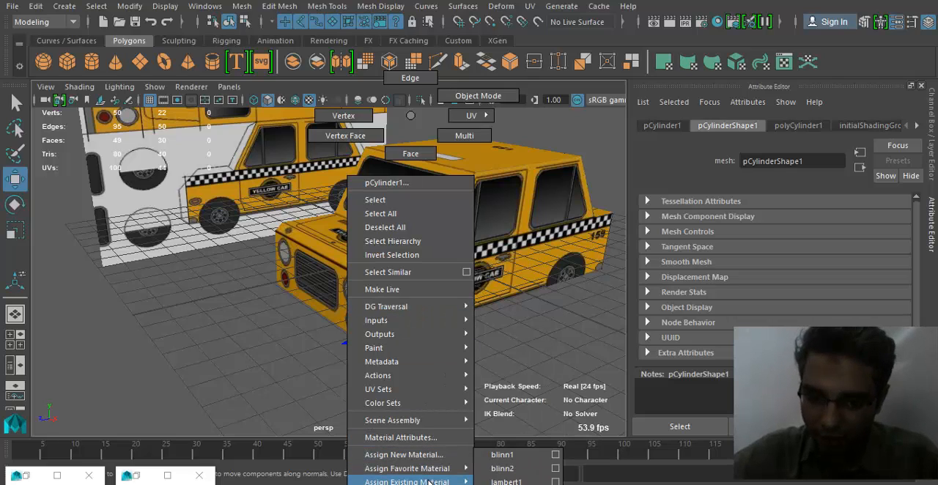
mouse_move(431, 481)
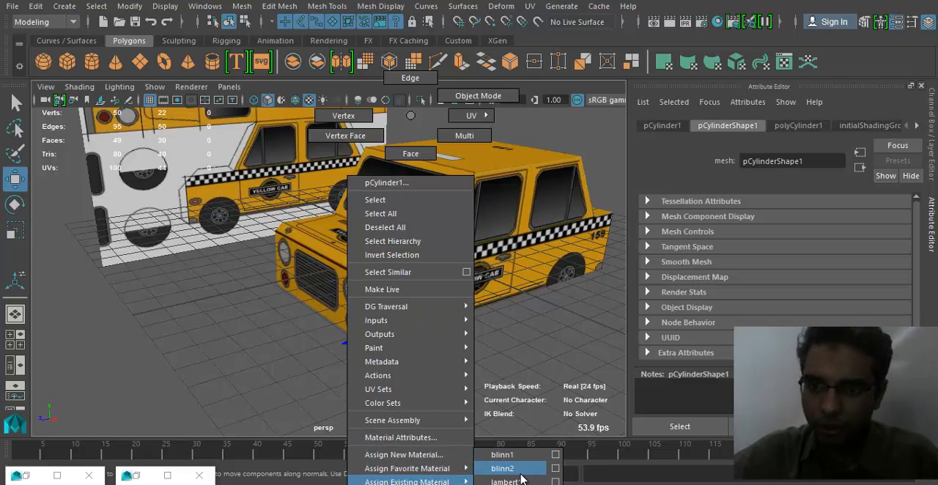
left_click(503, 469)
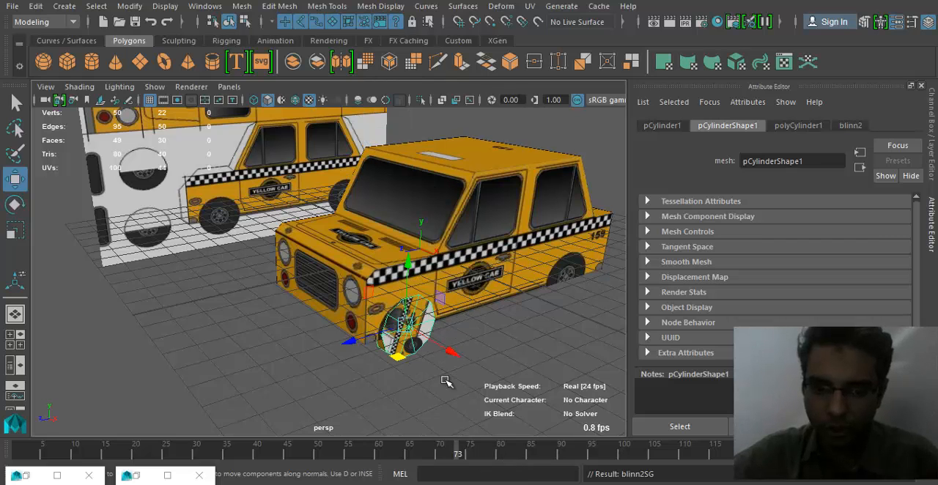
left_click_drag(388, 341, 411, 308, "alt")
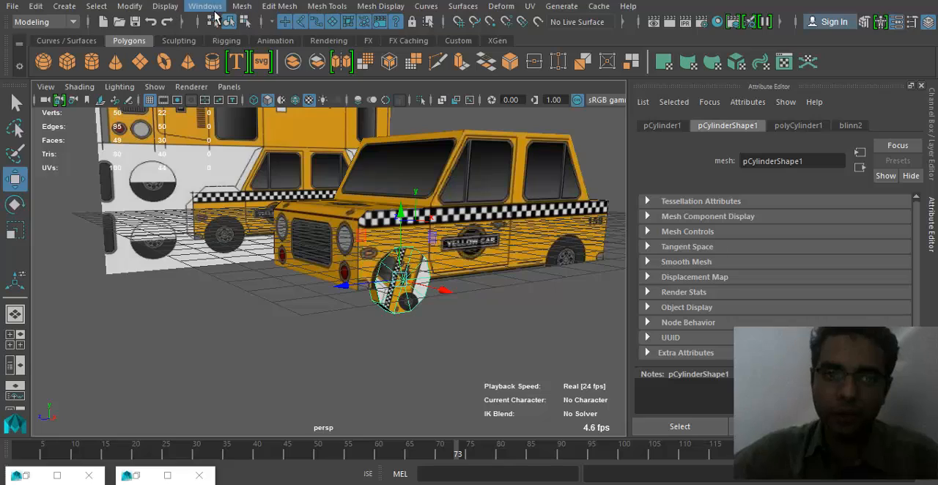
- Open the UV Editor for the front wheel cylinder and maximize its window
left_click(209, 7)
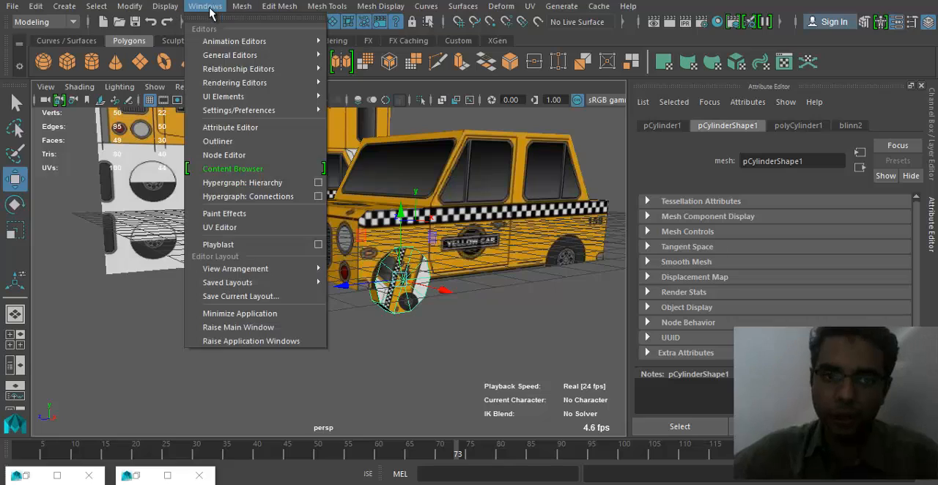
left_click(261, 228)
double_click(566, 53)
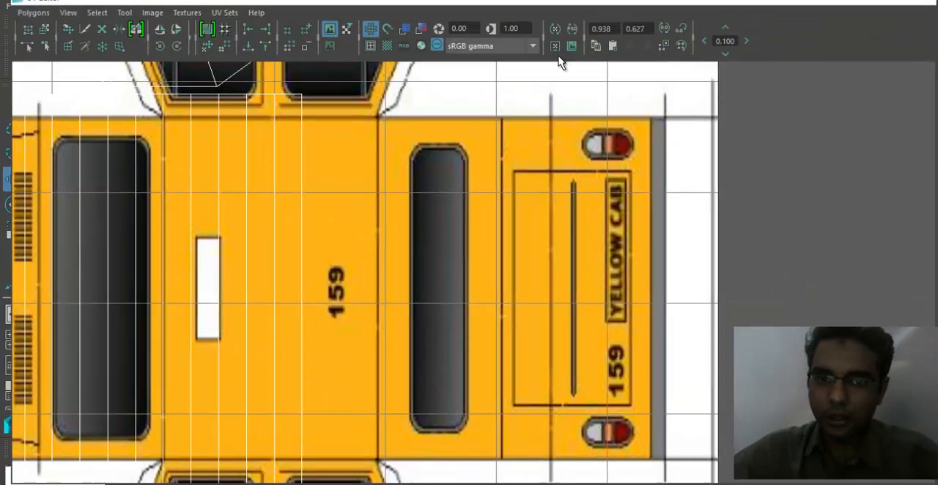
scroll(649, 268, "down", 5)
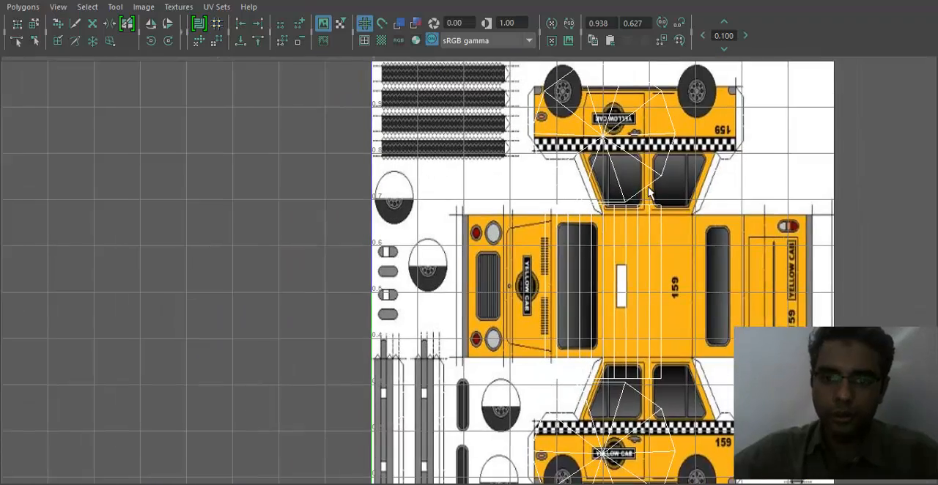
middle_click_drag(648, 192, 621, 205, "alt")
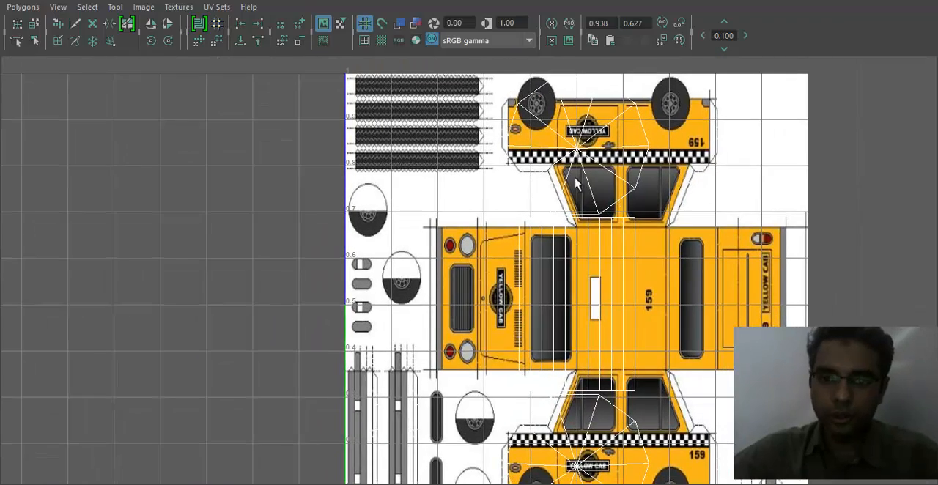
scroll(583, 150, "down", 2)
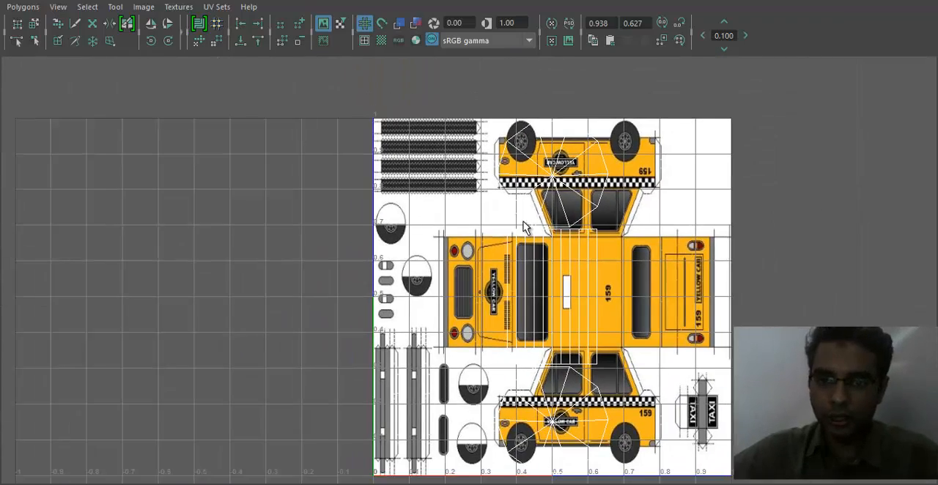
middle_click_drag(629, 262, 621, 219, "alt")
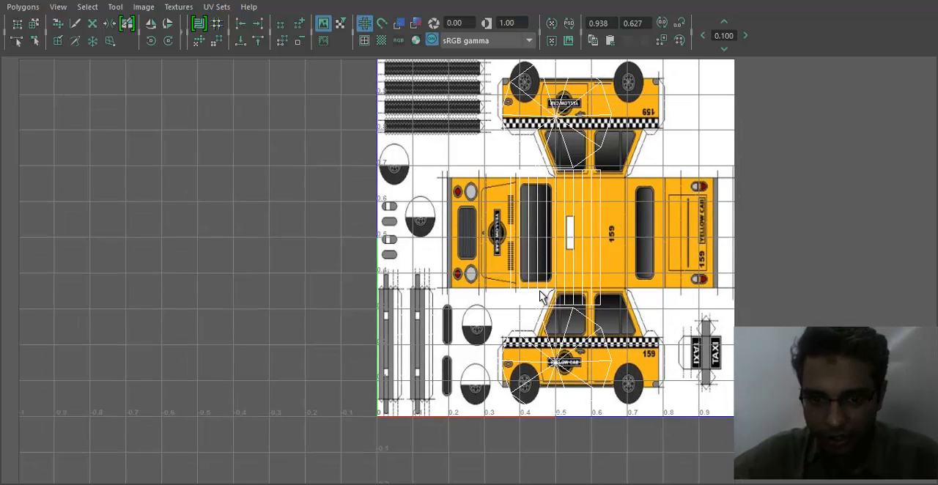
- Select the wheel's rectangular tread UV shell and move it onto the tyre tread strips of the texture
middle_click_drag(470, 260, 468, 286, "alt")
right_click_drag(473, 288, 505, 297, "alt")
right_click_drag(570, 276, 627, 276)
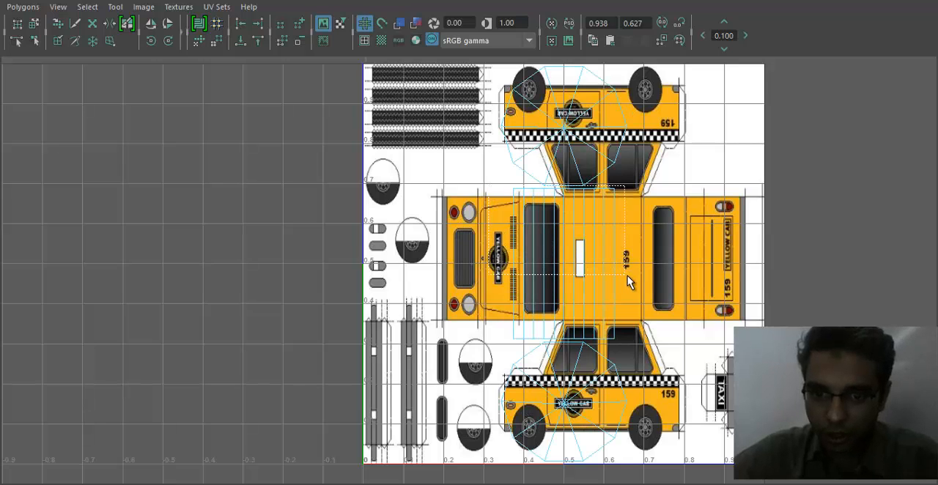
left_click_drag(641, 332, 638, 342)
middle_click_drag(560, 259, 397, 174, "alt")
- Restore the UV Editor to a smaller window beside a close viewport view of the front wheel
left_click_drag(538, 1, 724, 54)
left_click_drag(183, 283, 122, 312, "alt")
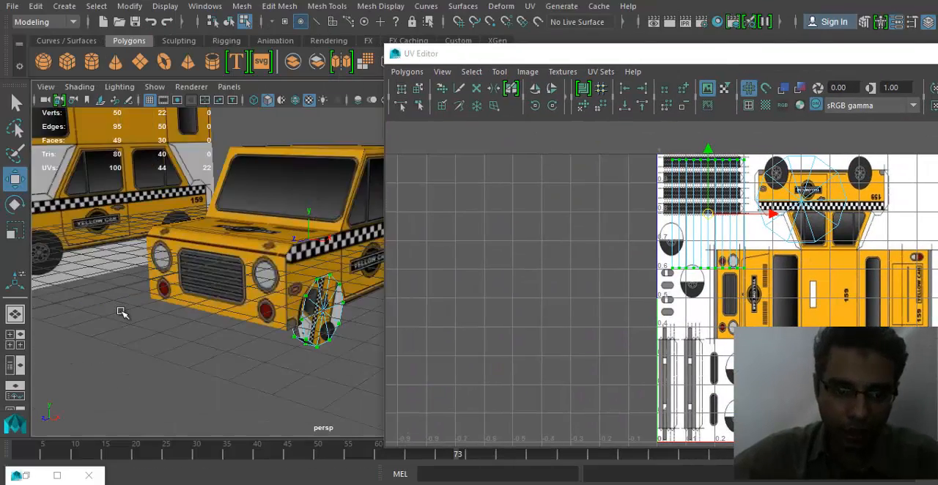
right_click_drag(122, 313, 315, 316, "alt")
middle_click_drag(315, 315, 222, 323, "alt")
left_click_drag(222, 323, 223, 304, "alt")
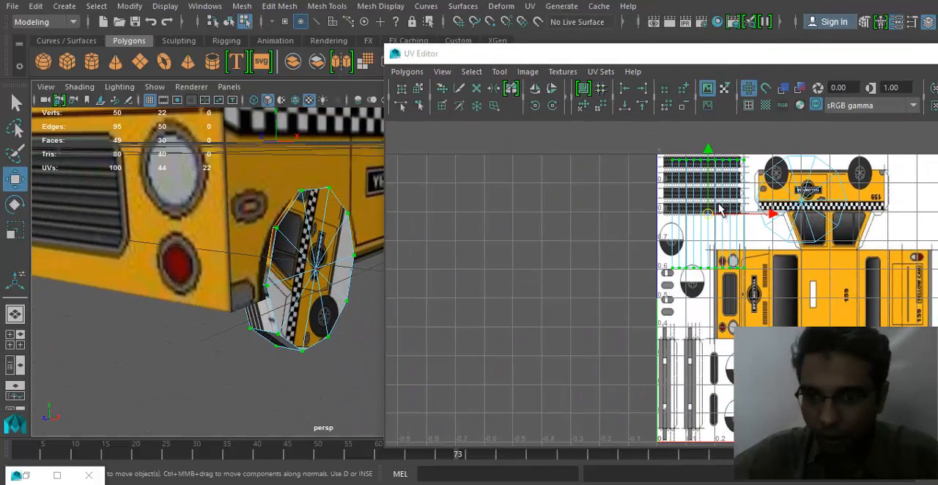
- Move the tread UV shell higher over the tread strips and rotate it 90 degrees
left_click_drag(710, 212, 708, 192)
key("r")
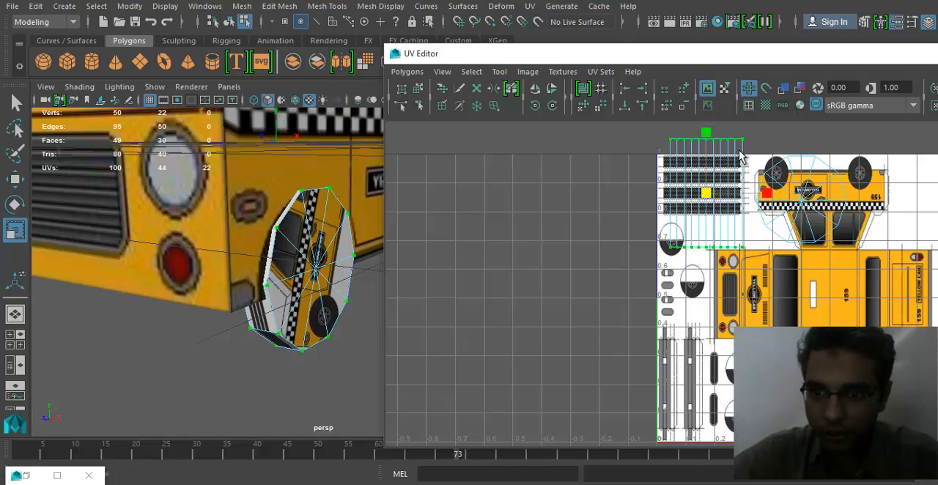
left_click(552, 107)
left_click(552, 108)
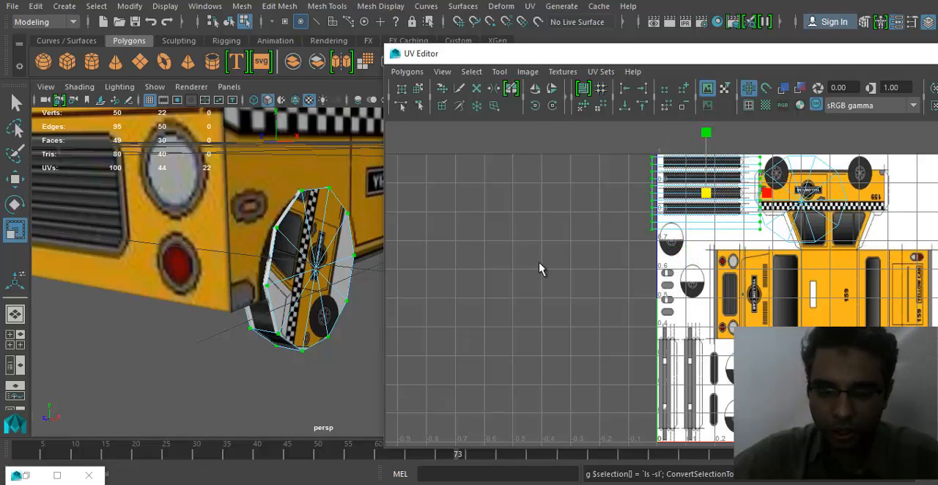
middle_click_drag(541, 269, 433, 296, "alt")
right_click_drag(434, 296, 654, 294, "alt")
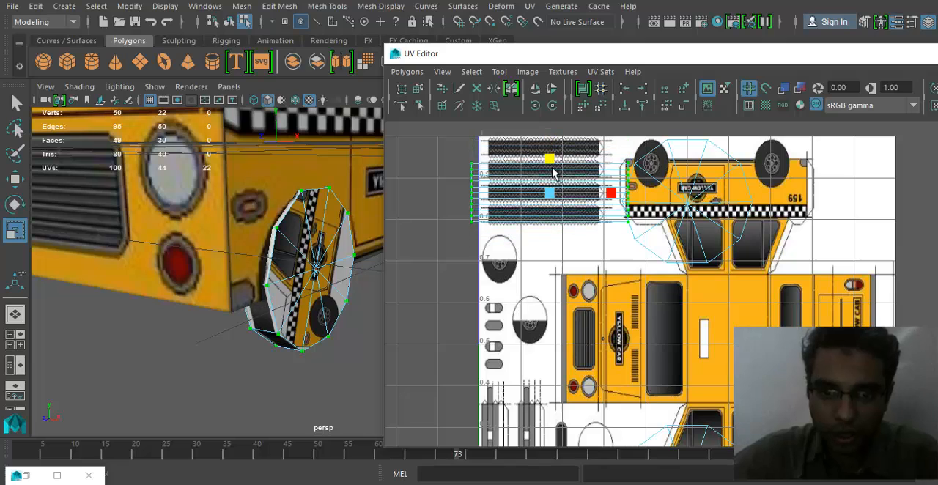
- Rescale the tread UV shell's height and reposition it over the tread strips, checking the tread on the wheel
left_click(549, 192)
key("w")
mouse_move(551, 194)
left_mouse_down()
mouse_move(568, 173)
mouse_move(542, 182)
left_mouse_up()
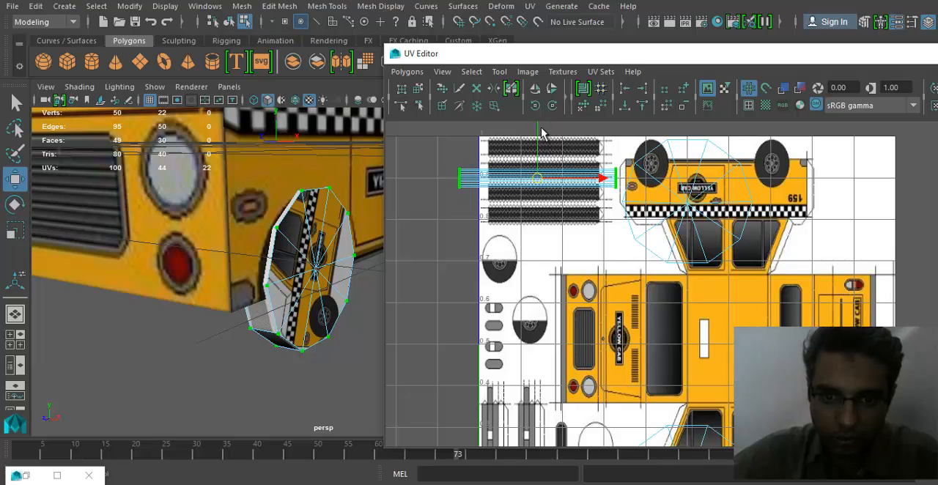
middle_click_drag(541, 132, 530, 176, "alt")
key("r")
left_click_drag(529, 176, 608, 17)
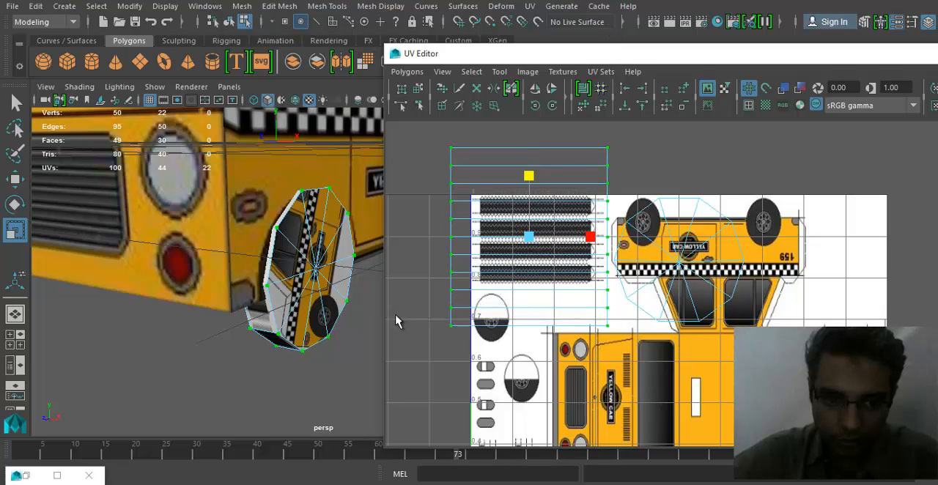
left_click_drag(254, 364, 232, 355, "alt")
middle_click_drag(232, 355, 218, 365, "alt")
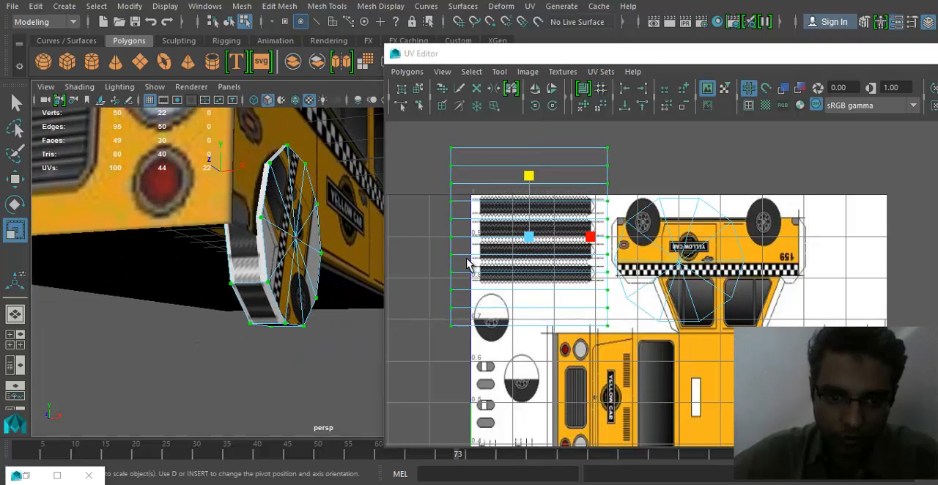
- Rotate the tread UV shell 90 degrees counterclockwise and shift it over the tread strips
left_click(535, 108)
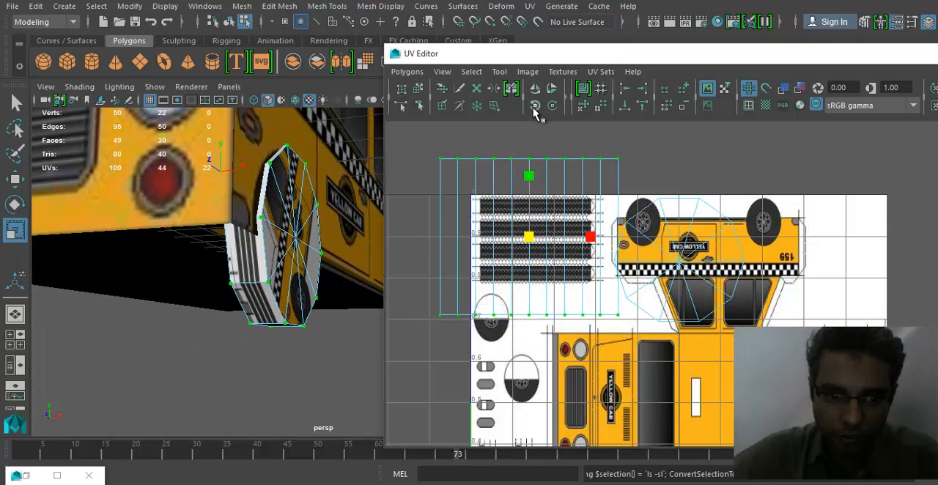
key("w")
left_click_drag(528, 243, 541, 262)
middle_click_drag(262, 286, 251, 325, "alt")
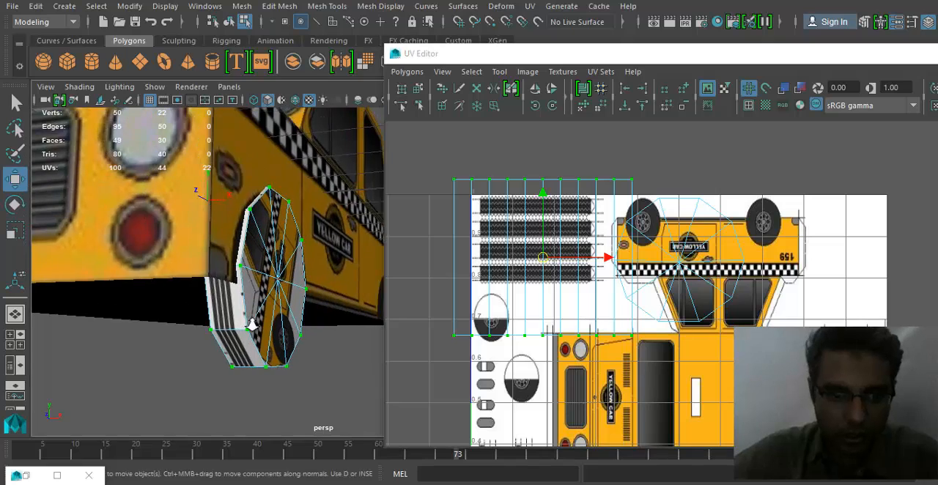
right_click_drag(251, 324, 272, 325, "alt")
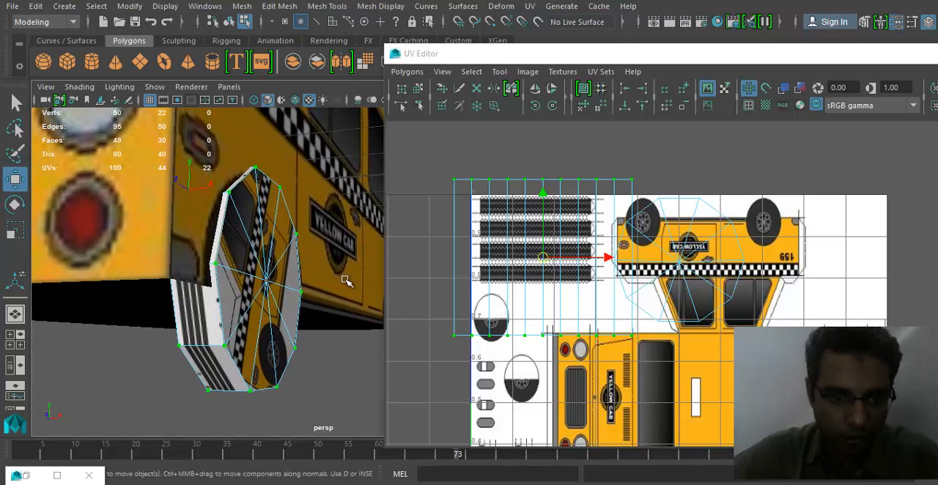
- Scale the tread UV shell down to the strip's height and place it inside the third tread strip
middle_click_drag(563, 272, 555, 274, "alt")
key("r")
left_click_drag(535, 259, 481, 269)
right_click_drag(285, 297, 339, 299, "alt")
key("w")
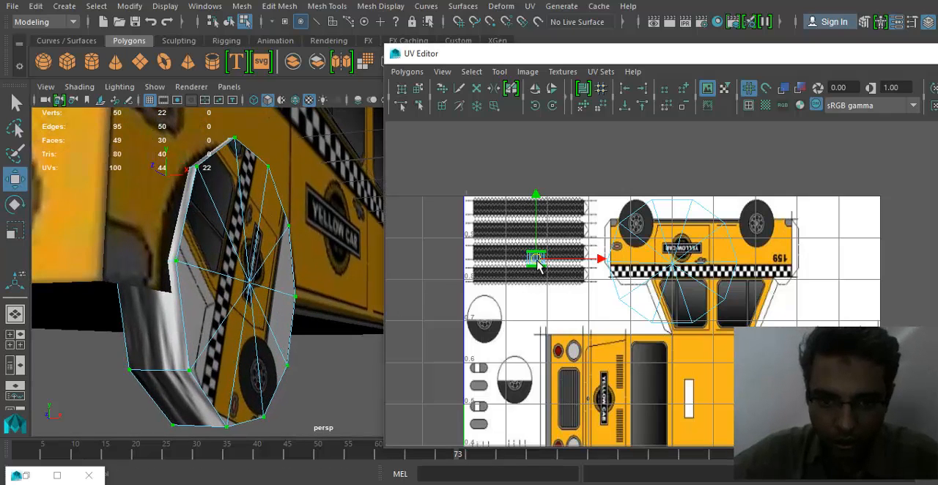
left_click_drag(538, 259, 530, 254)
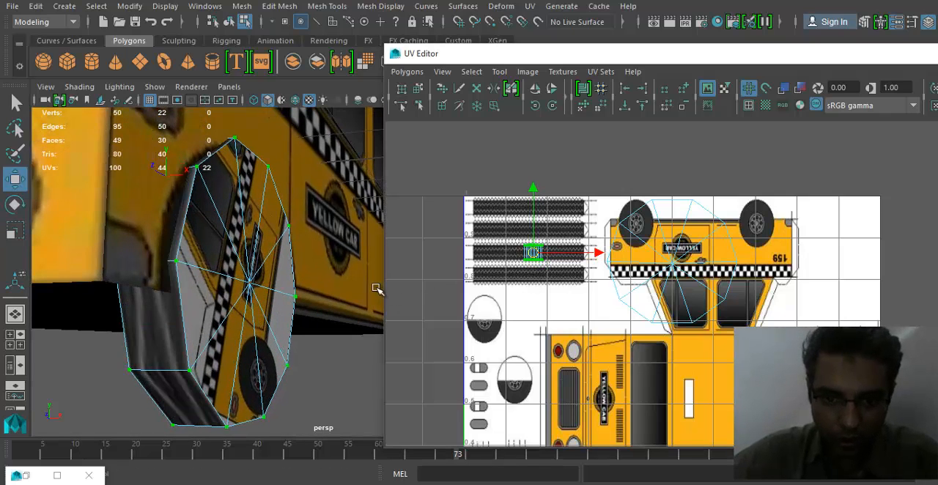
right_click_drag(555, 290, 541, 315, "alt")
middle_click_drag(540, 315, 652, 329, "alt")
right_click_drag(651, 329, 678, 335, "alt")
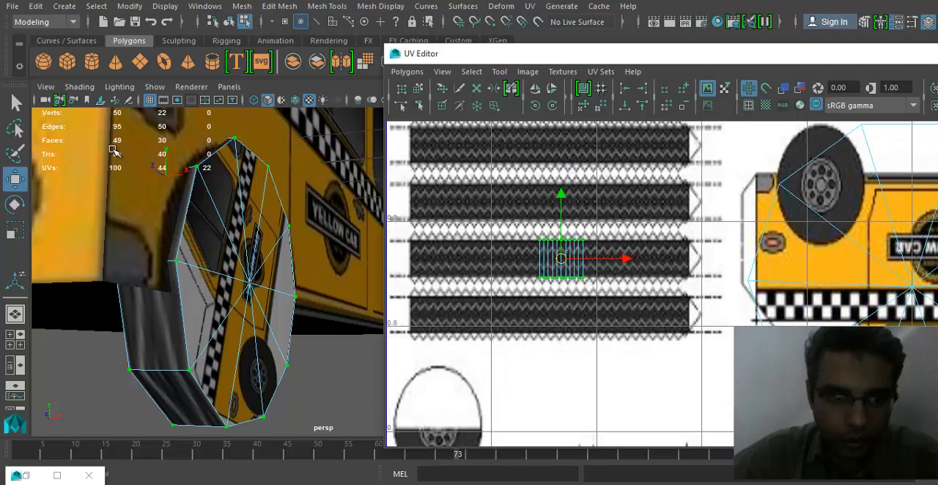
- Try the Legacy High Quality Viewport renderer on the cab and return the viewport to Viewport 2.0
left_click(154, 86)
left_click(97, 89)
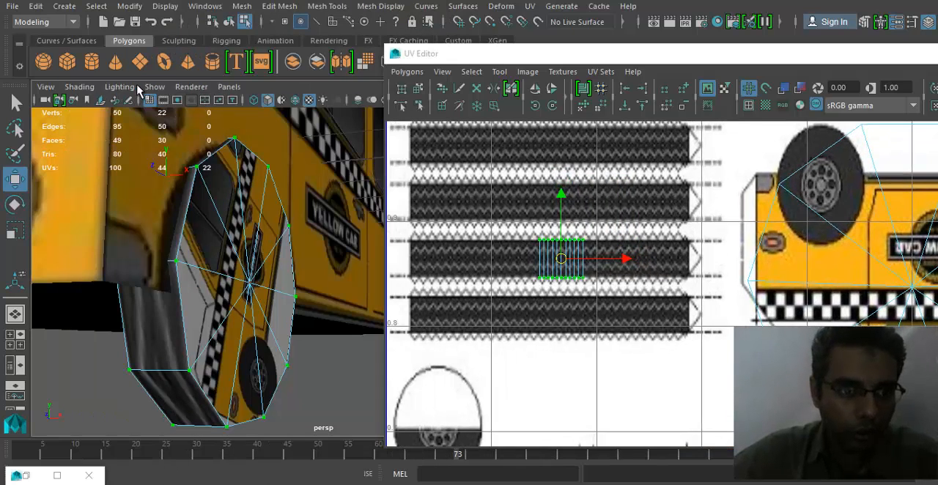
left_click(181, 87)
left_click(219, 139)
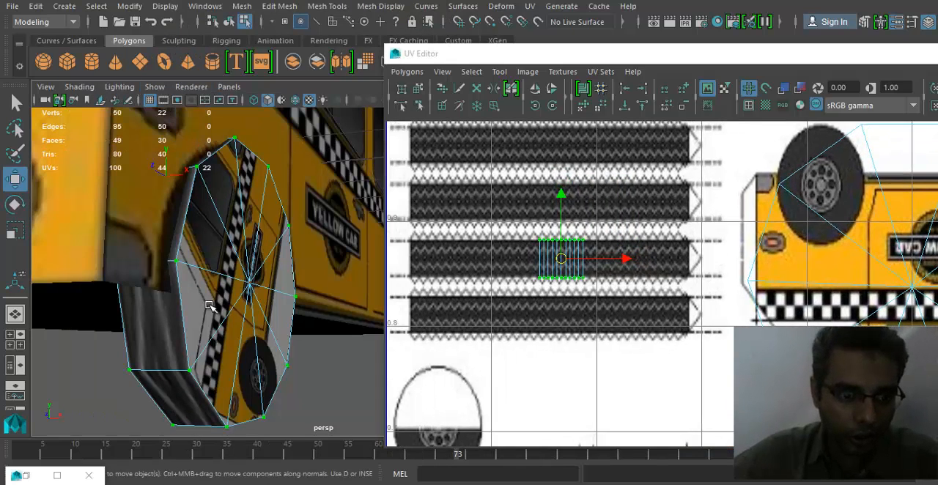
left_click_drag(209, 325, 235, 117, "alt")
left_click(191, 87)
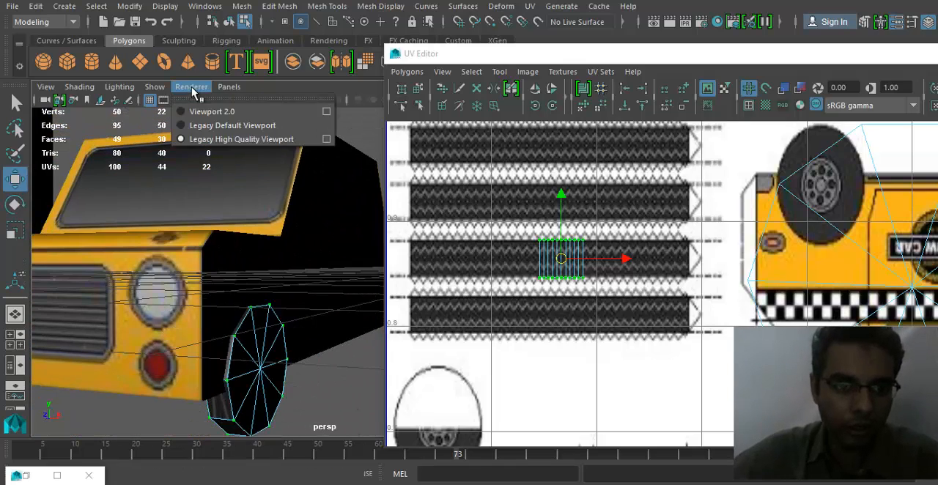
left_click(223, 139)
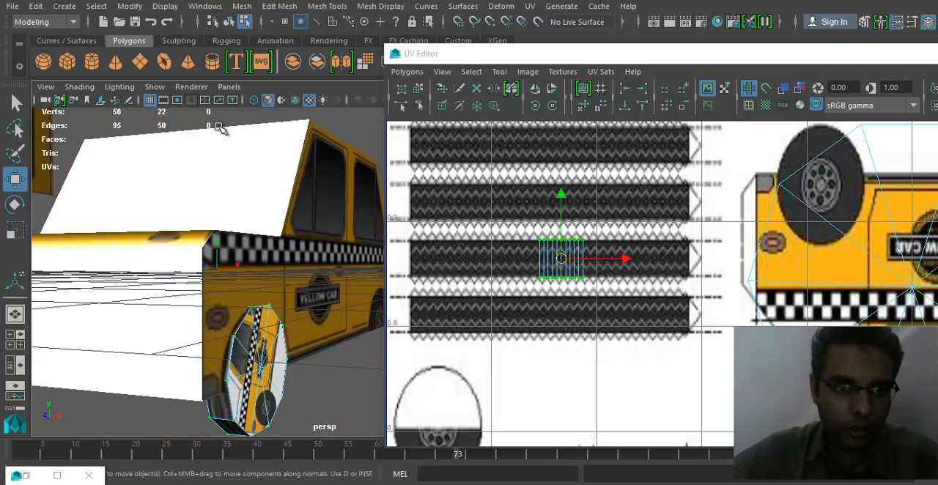
left_click(196, 87)
left_click(214, 110)
- Rotate the tread UV shell 90 degrees and stretch it lengthwise along the third tread strip
middle_click_drag(221, 346, 173, 346, "alt")
right_click_drag(173, 346, 311, 347, "alt")
right_click_drag(529, 258, 553, 262, "alt")
key("e")
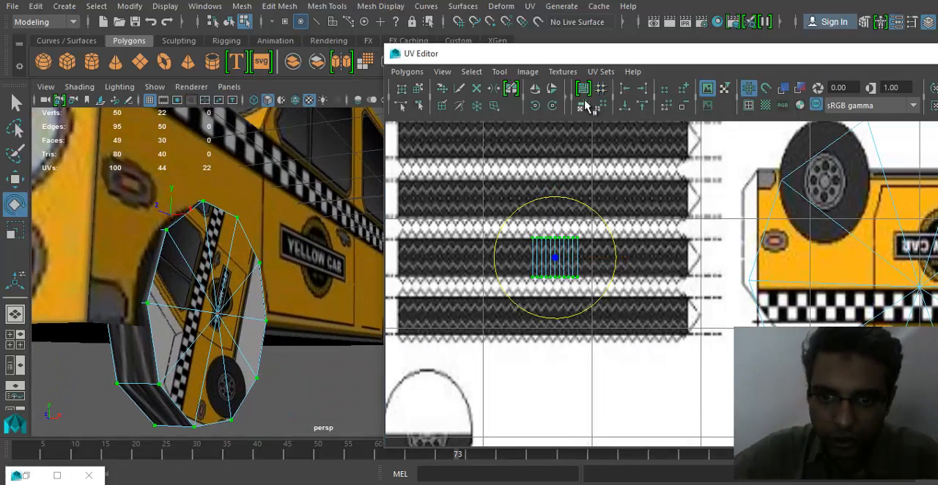
left_click(535, 106)
left_click(535, 107)
key("r")
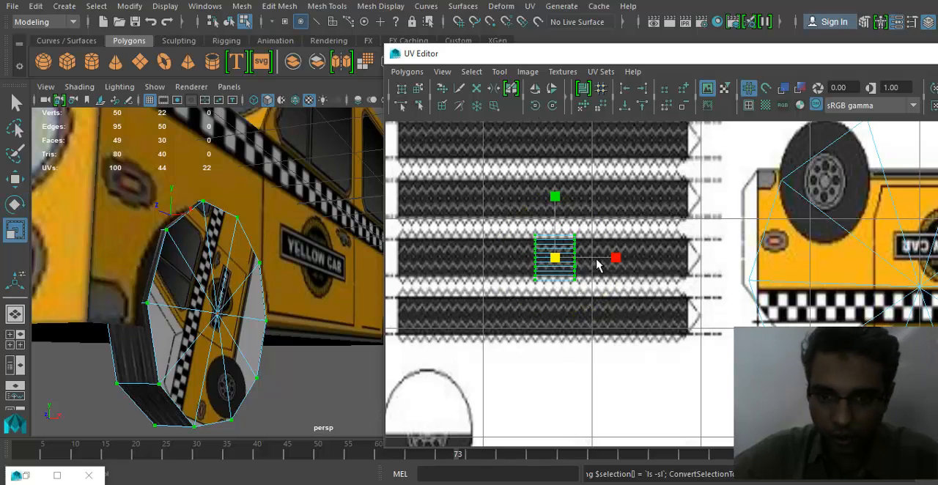
left_click_drag(620, 258, 710, 275)
left_click_drag(233, 336, 257, 334, "alt")
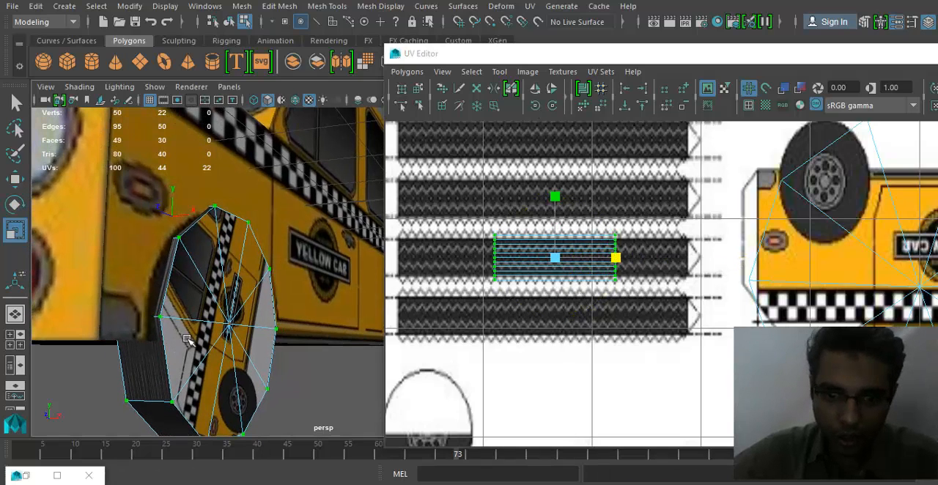
- Try to select and move the upper circular wheel-cap UVs, and undo the move
key("w")
scroll(557, 265, "down", 5)
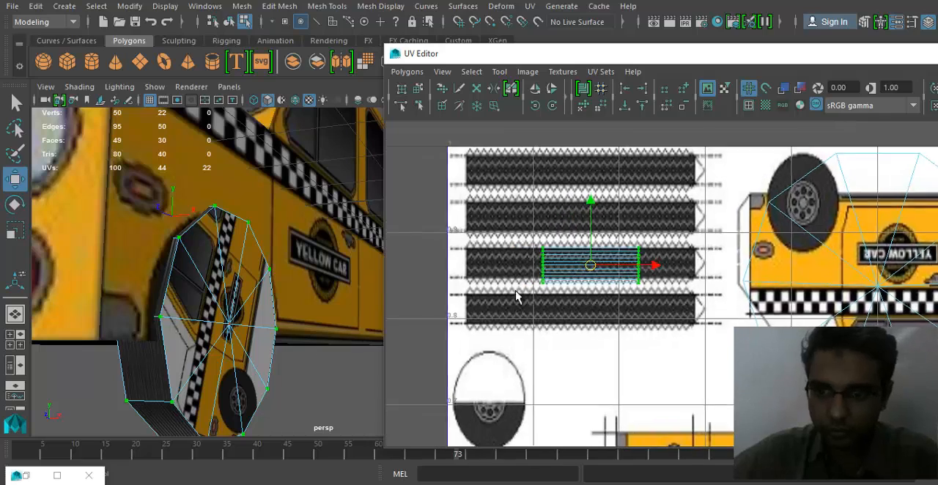
left_click_drag(832, 313, 833, 315)
scroll(676, 310, "down", 2)
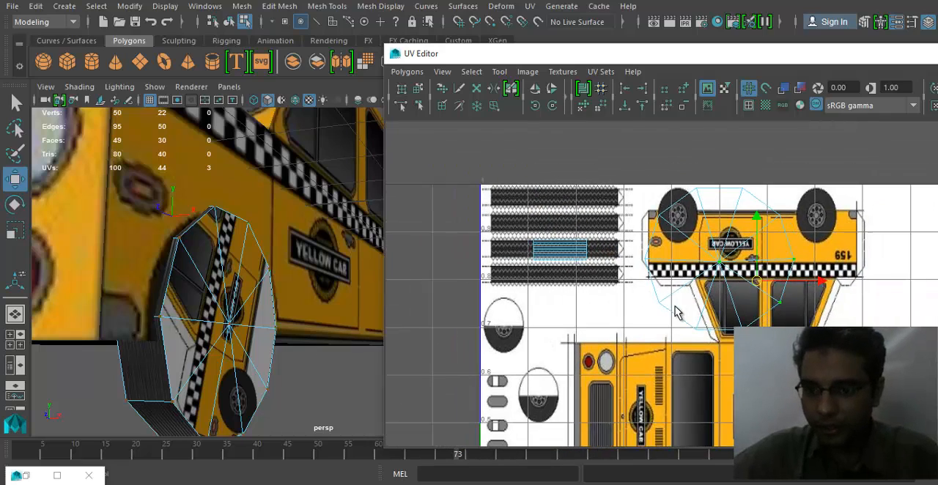
left_click_drag(810, 177, 811, 176)
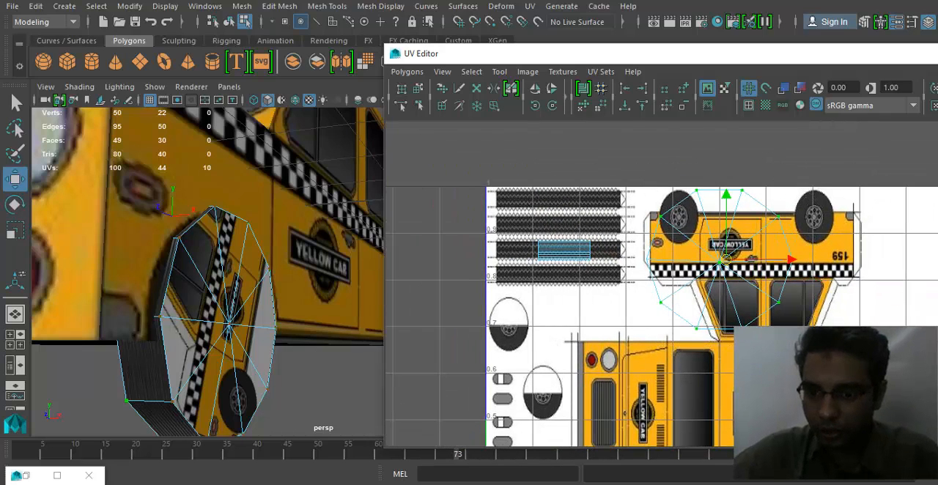
scroll(708, 302, "down", 1)
left_click_drag(720, 225, 778, 238)
key("ctrl+z")
- Scale down the outer wheel cap's UVs and place them over the front wheel rim in the texture's lower side view
middle_click_drag(808, 454, 774, 318, "alt")
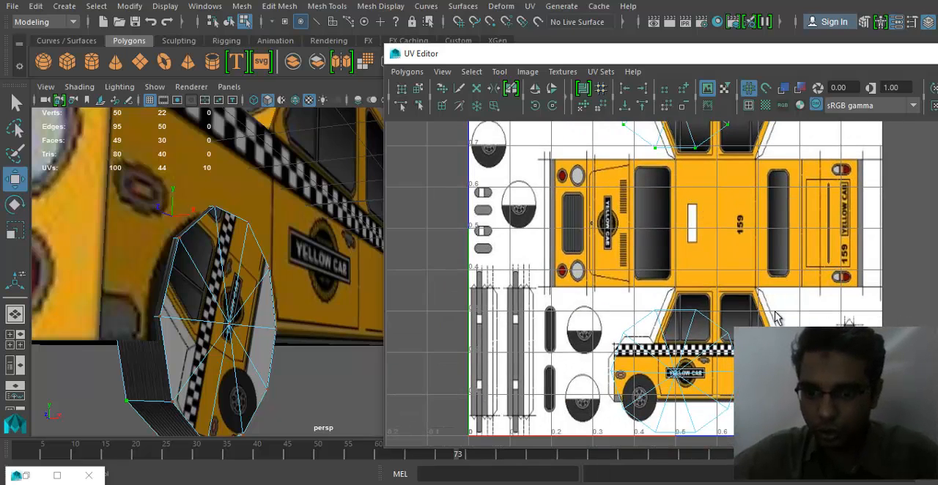
scroll(775, 318, "down", 1)
middle_click_drag(689, 316, 687, 286, "alt")
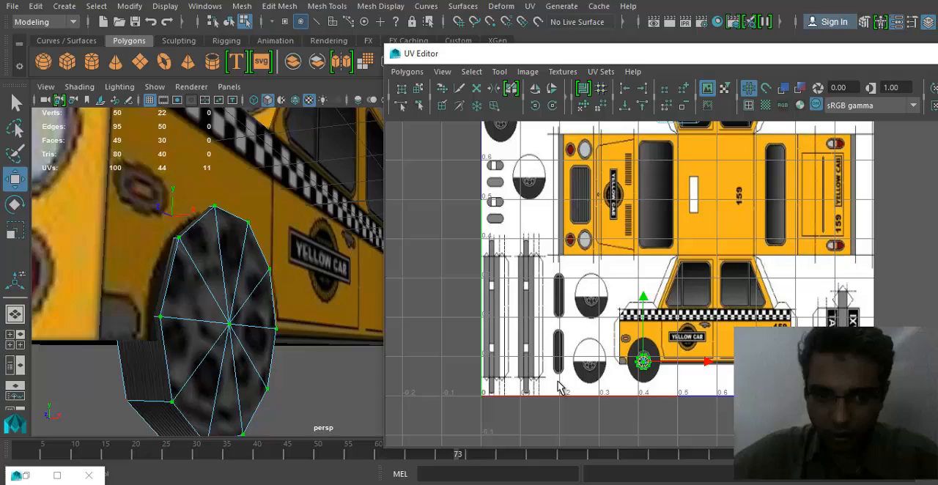
mouse_move(259, 315)
left_mouse_down("alt")
mouse_move(272, 310)
mouse_move(224, 327)
mouse_move(257, 321)
left_mouse_up("alt")
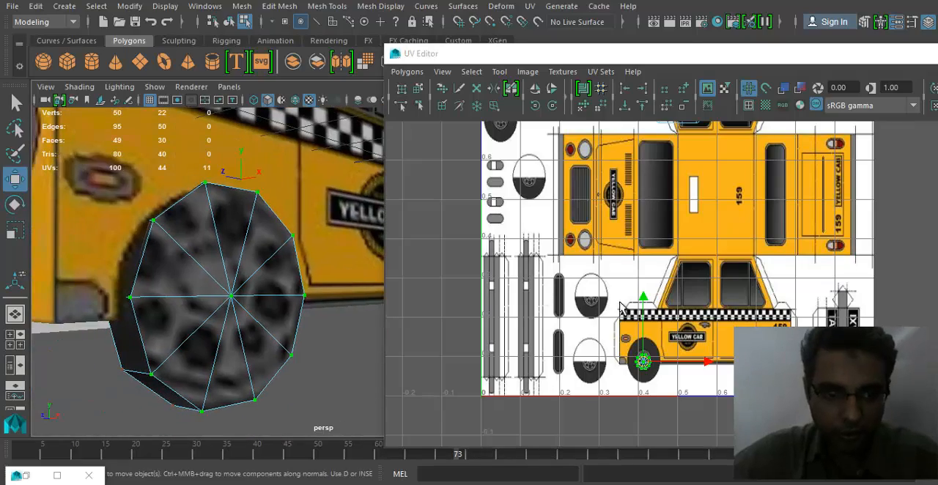
scroll(620, 306, "up", 2)
scroll(627, 359, "up", 4)
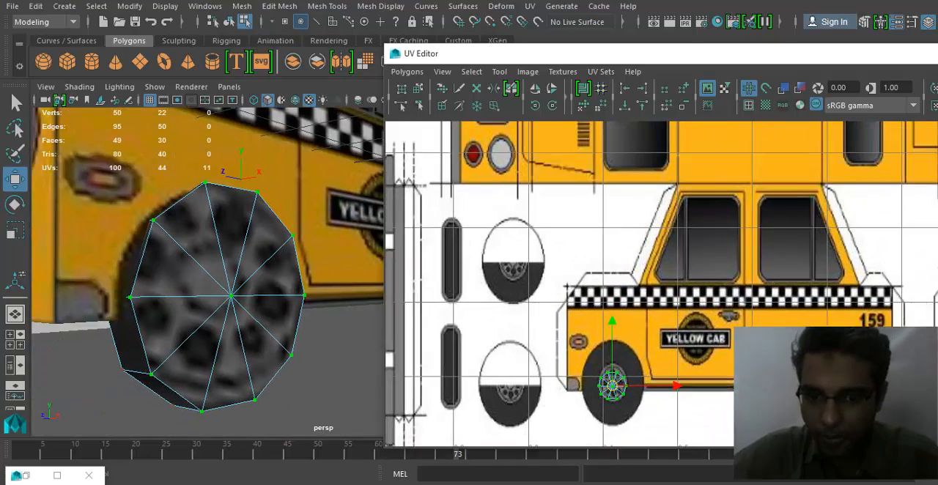
scroll(633, 364, "up", 4)
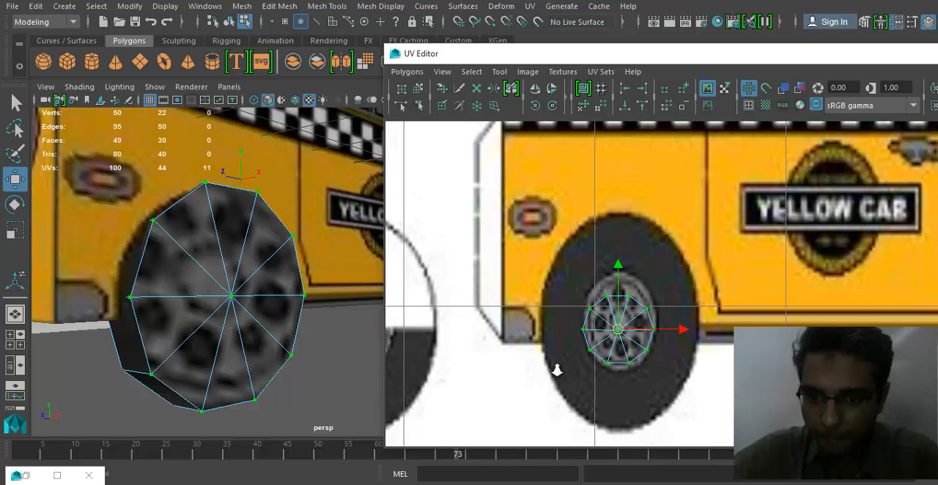
- Enlarge the cap UVs until they span the tyre's width and centre them on the textured front wheel
key("r")
middle_click_drag(606, 290, 662, 309)
left_click_drag(662, 303, 669, 304)
key("w")
left_click_drag(586, 289, 588, 272)
left_click_drag(235, 308, 292, 314, "alt")
right_click_drag(292, 314, 174, 333, "alt")
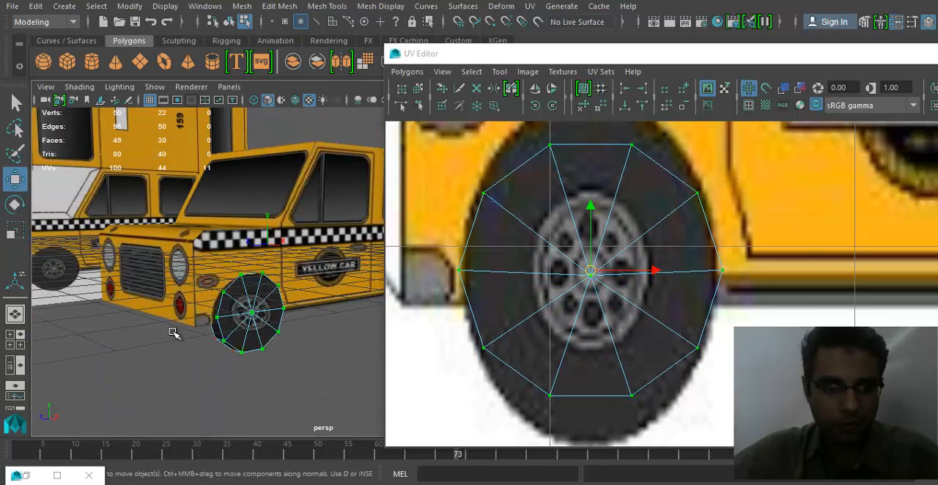
- Pull the leftmost and rightmost cap UVs in to the tyre's edge and shrink the cap shell slightly
left_click_drag(174, 332, 130, 334, "alt")
key("q")
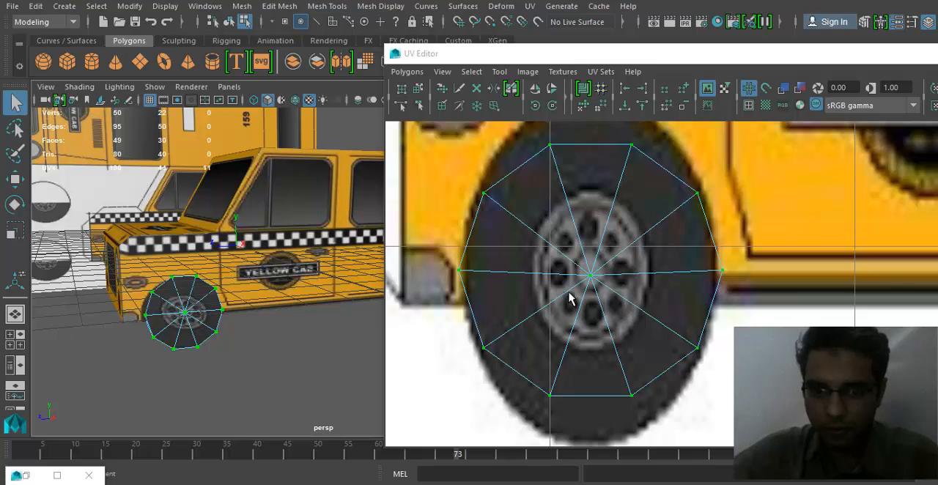
key("w")
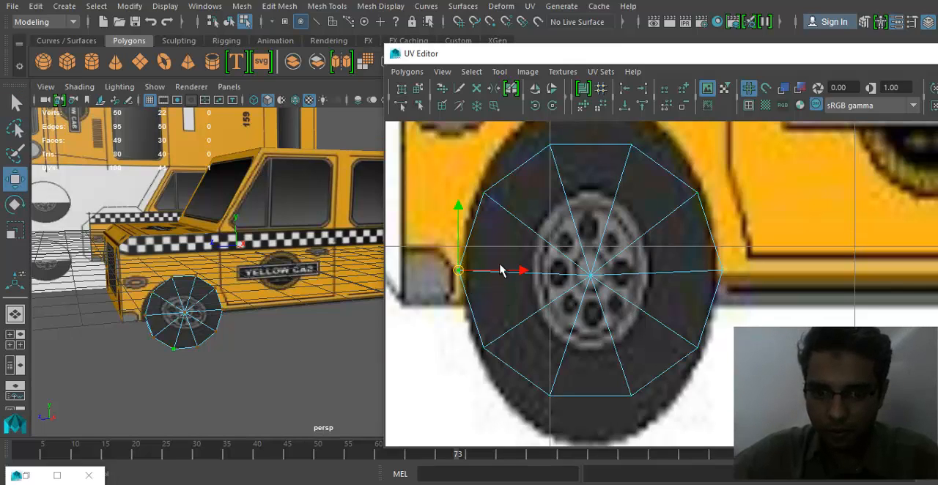
left_click_drag(518, 272, 525, 272)
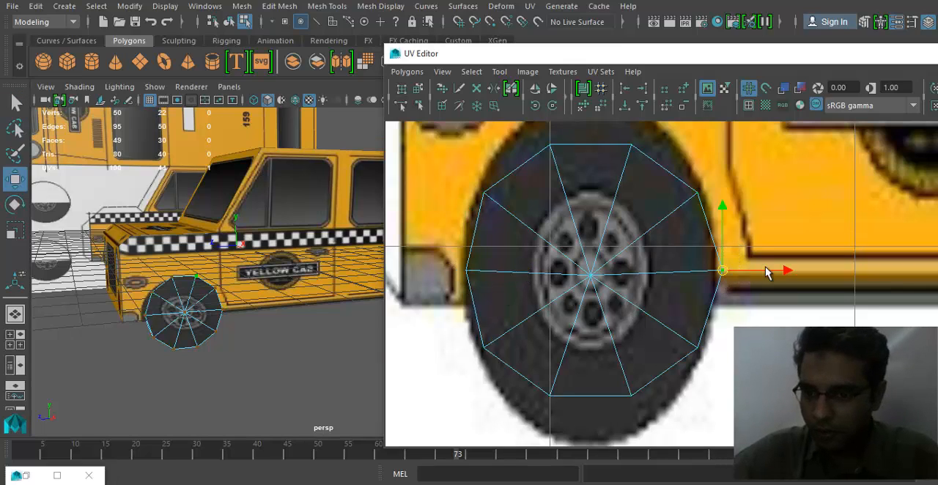
right_click_drag(647, 319, 631, 316, "alt")
right_click_drag(632, 258, 563, 258)
left_click_drag(251, 276, 270, 277, "alt")
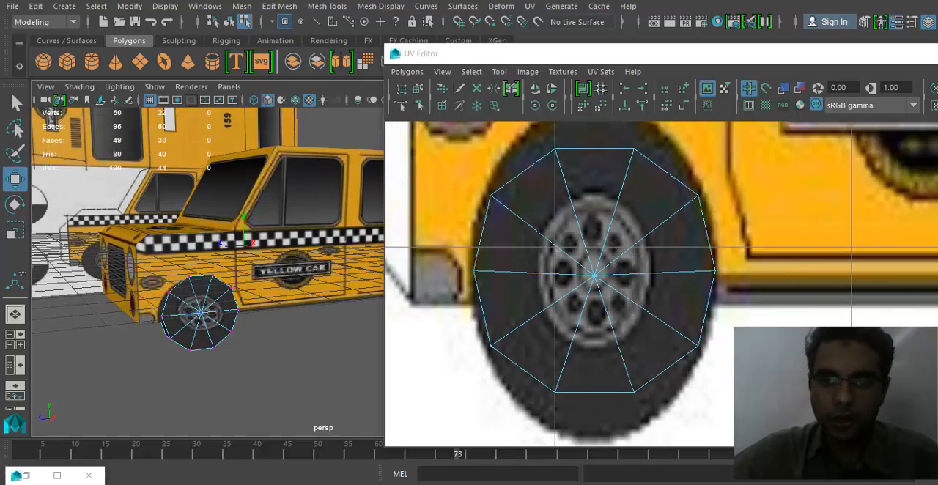
- Close the UV Editor and return the wheel to object selection mode
left_click_drag(848, 44, 848, 64)
left_click_drag(680, 76, 452, 86)
left_click(824, 86)
right_click_drag(233, 299, 178, 309, "alt")
key("q")
right_click_drag(265, 311, 331, 96)
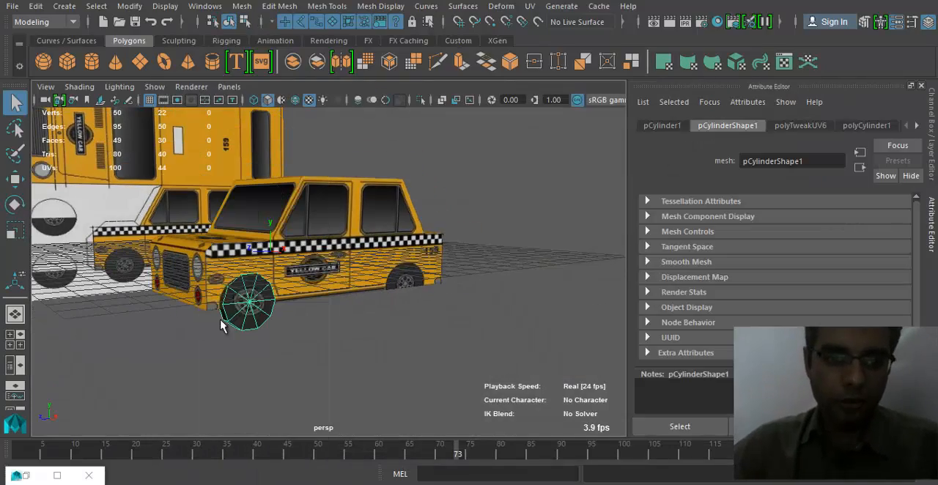
- Duplicate the front wheel and move the copy along the body to the rear wheel arch
left_click(344, 374)
scroll(384, 361, "down", 3)
left_click_drag(384, 362, 299, 377, "alt")
scroll(249, 352, "up", 5)
left_click(215, 366)
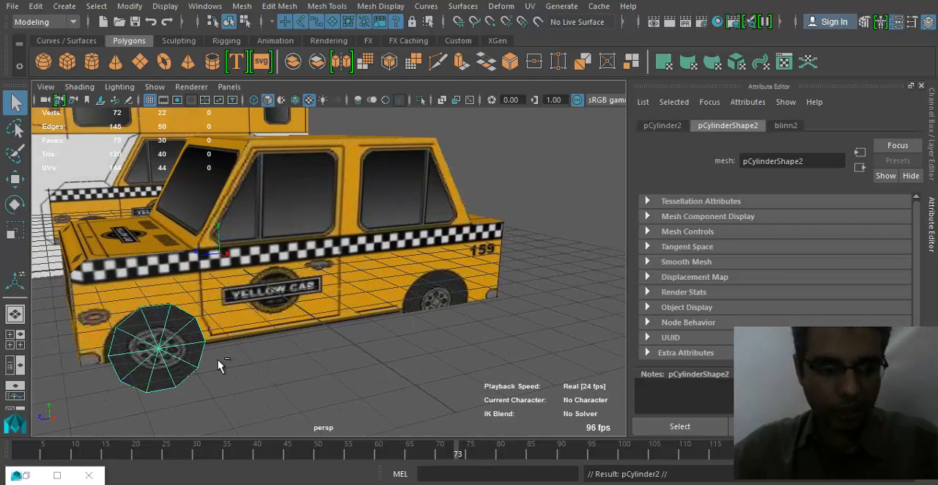
key("w")
left_click_drag(85, 358, 403, 360)
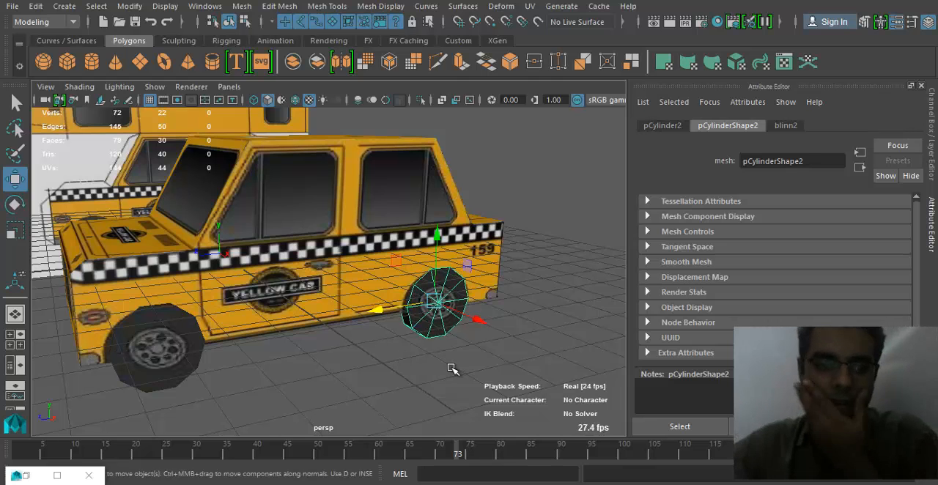
- Check the wheels' inner sides and delete the rear wheel copy
left_click_drag(329, 311, 298, 365, "alt")
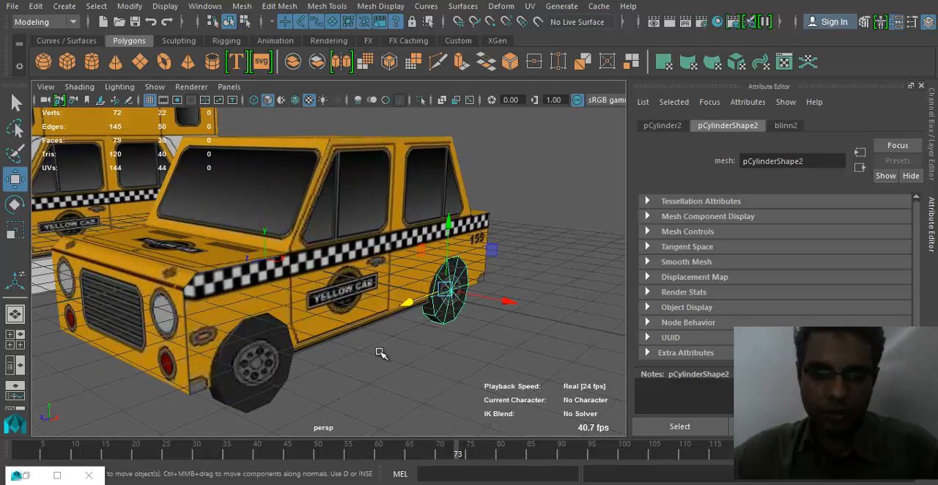
left_click(266, 368)
left_click_drag(385, 363, 377, 333, "alt")
left_click(396, 293)
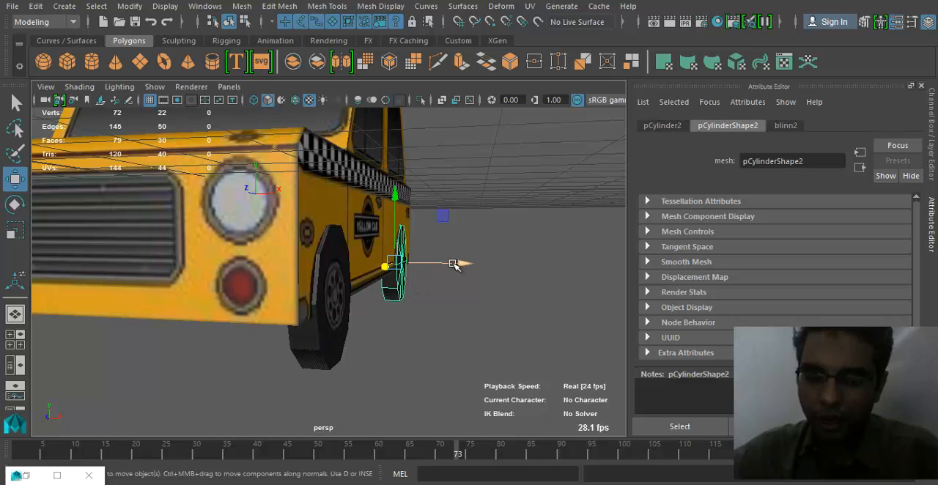
left_click(445, 281)
- Move the front wheel clear of the body and delete the ten triangular faces of its inner cap
left_click(350, 331)
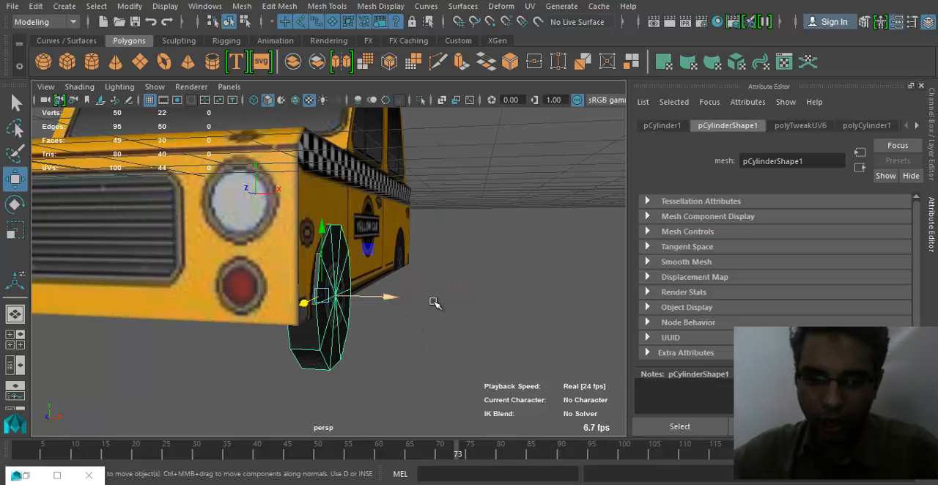
left_click_drag(434, 302, 466, 246, "alt")
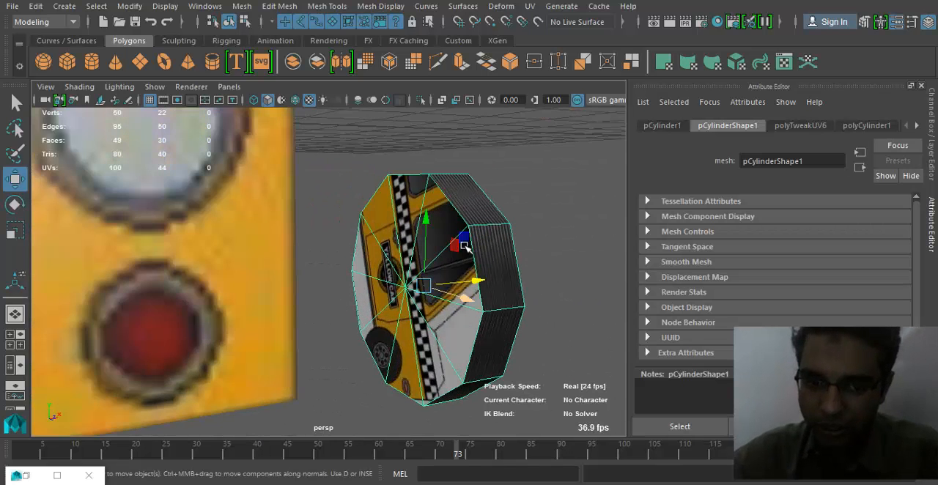
right_click_drag(460, 239, 450, 154)
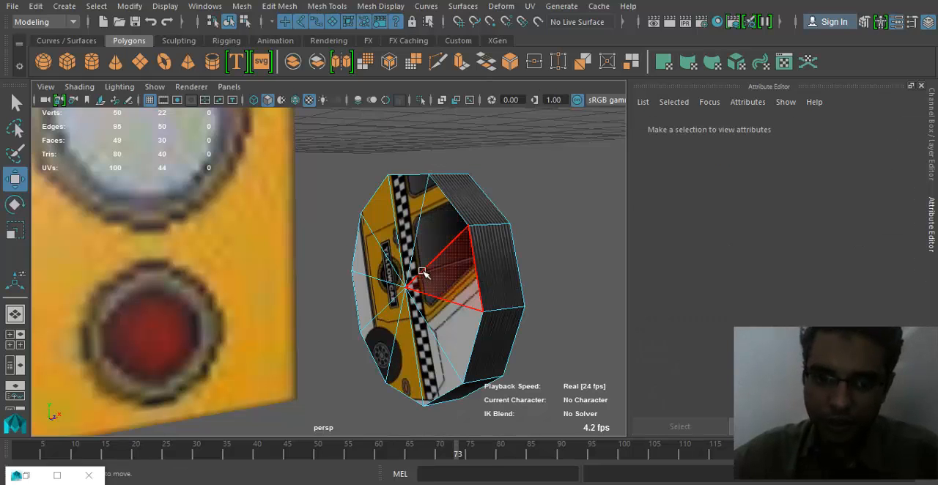
left_click(415, 249)
left_click(406, 242, "shift")
left_click(388, 236, "shift")
left_click(367, 265, "shift")
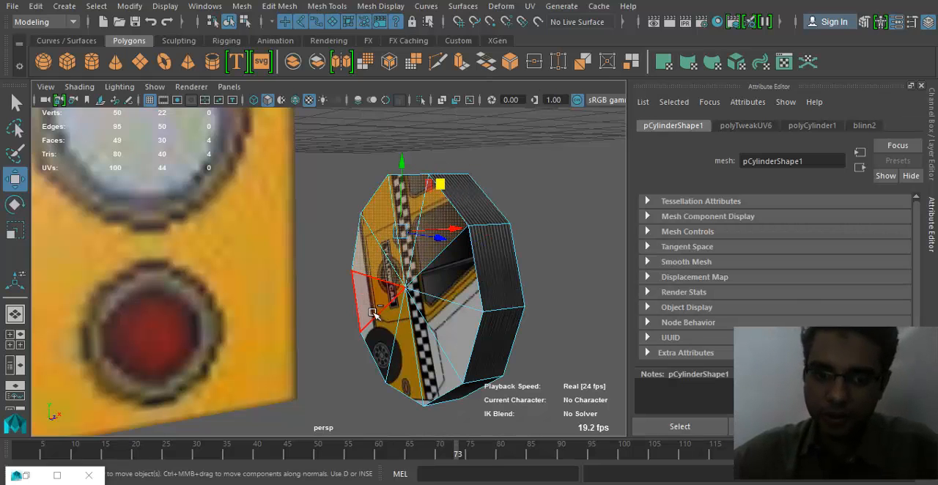
left_click(372, 312, "shift")
left_click(397, 344, "shift")
left_click(385, 338, "shift")
left_click(449, 332, "shift")
left_click(437, 345, "shift")
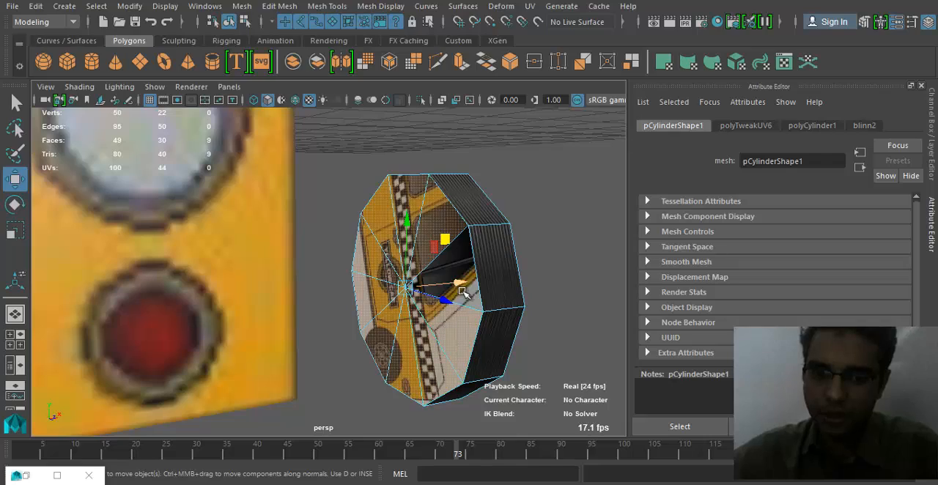
left_click_drag(460, 284, 467, 269)
left_click(467, 269, "shift")
left_click_drag(503, 346, 446, 364, "alt")
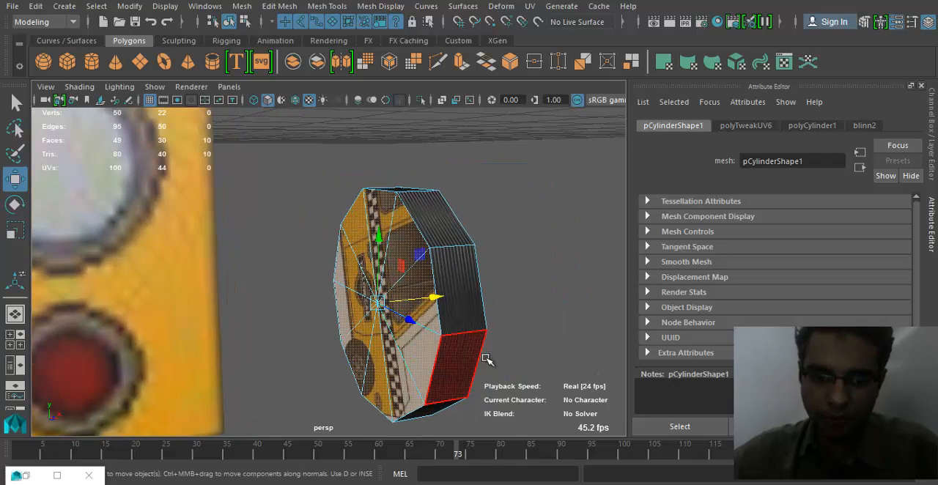
left_click_drag(396, 336, 203, 320, "alt")
middle_click_drag(203, 321, 352, 329, "alt")
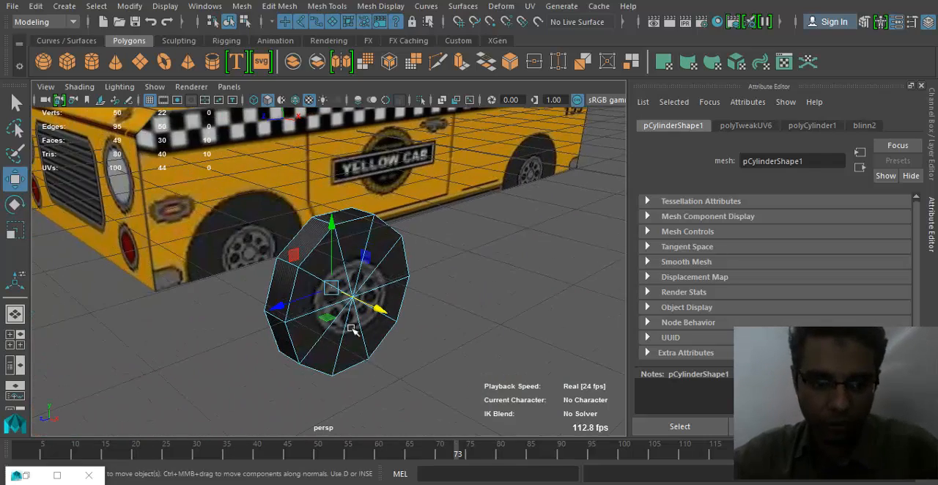
left_click_drag(352, 329, 453, 316, "alt")
key("Delete")
scroll(535, 311, "up", 4)
right_click_drag(422, 262, 494, 98)
scroll(369, 310, "down", 3)
- Move the front wheel back against the body and scale it thinner along its axle, keeping it at the front arch
left_click_drag(368, 310, 403, 310, "alt")
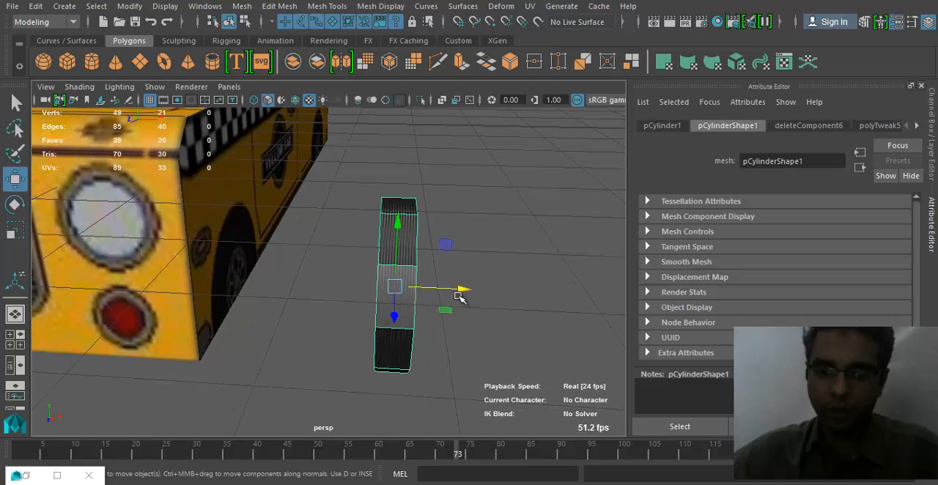
left_click_drag(461, 293, 338, 275)
key("r")
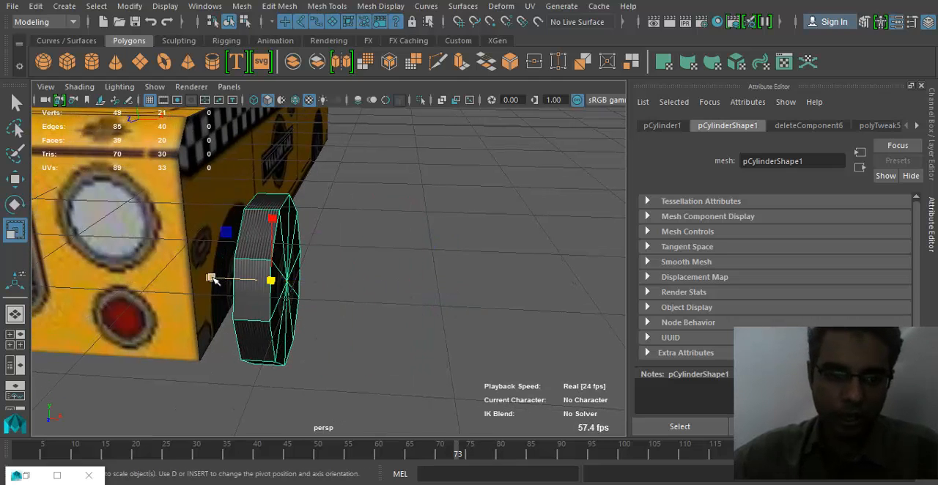
left_click_drag(210, 277, 240, 282)
key("w")
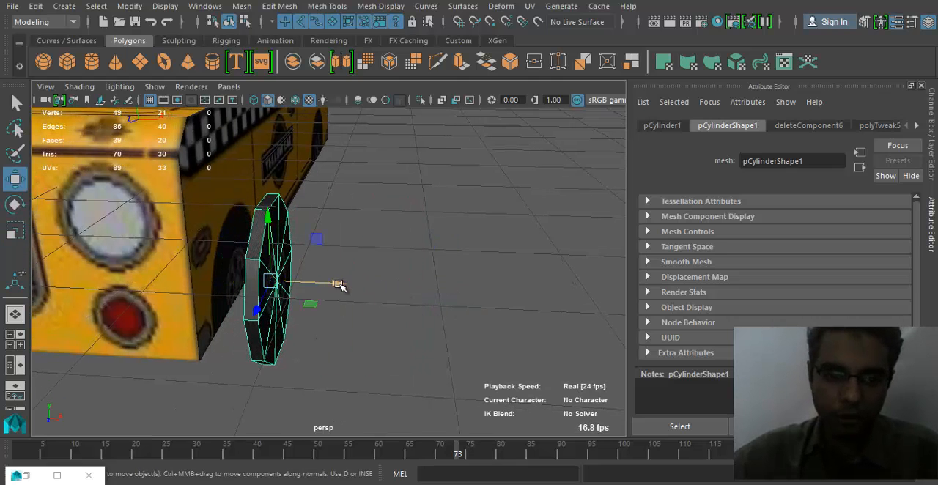
left_click_drag(338, 284, 402, 306)
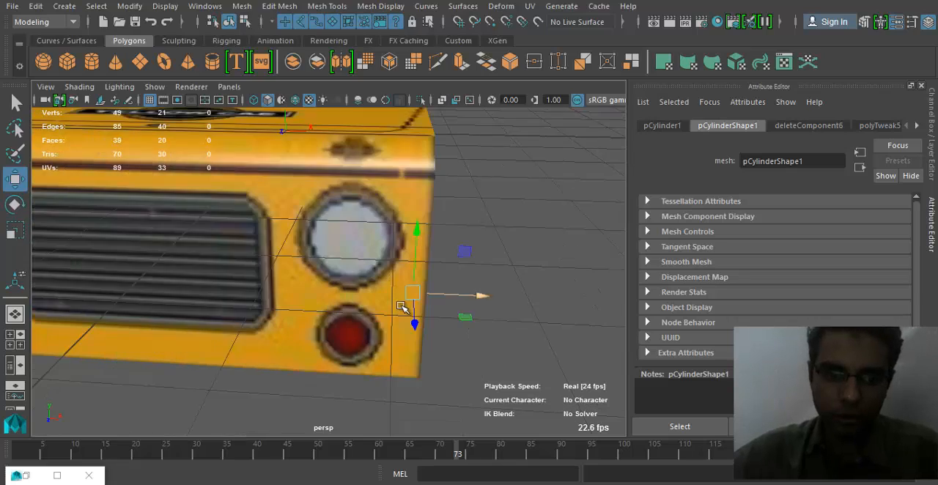
right_click_drag(401, 306, 271, 305, "alt")
left_click_drag(270, 306, 153, 310, "alt")
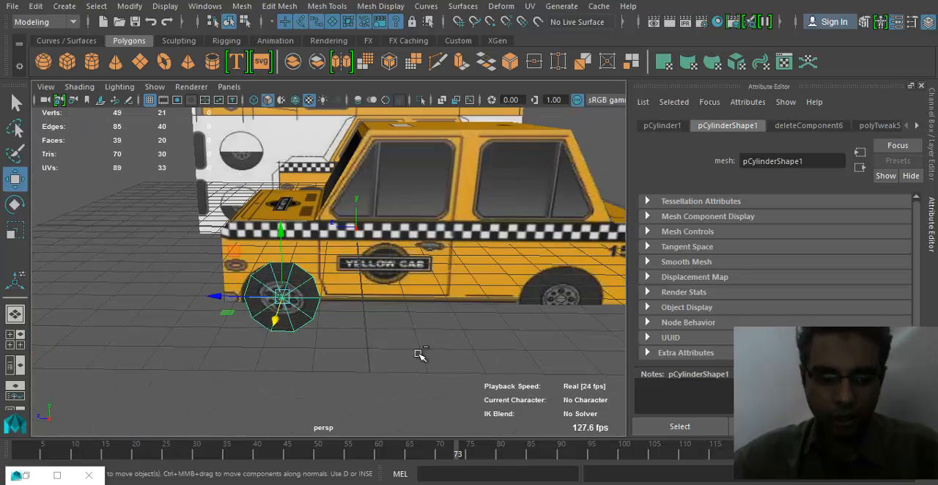
- Duplicate the front wheel to the rear arch, and copy both wheels to the cab's opposite side at about X -5.7
key("ctrl+d")
left_click_drag(218, 297, 240, 268)
left_click(366, 308, "shift")
key("ctrl+d")
key("f")
left_click_drag(171, 290, 402, 297, "alt")
left_click_drag(348, 330, 373, 335, "alt")
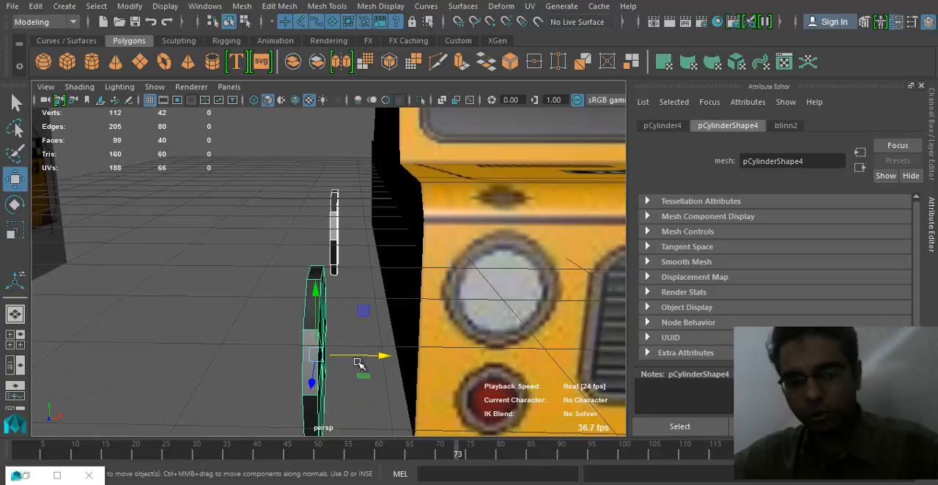
- Mirror the opposite side's front wheel so its cap faces outward by setting its Scale Y to -0.162
left_click(932, 154)
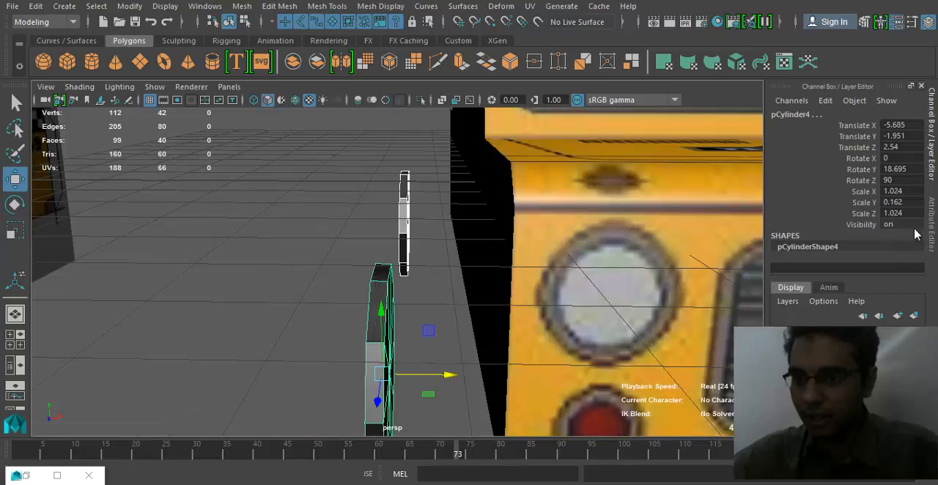
key("r")
left_click_drag(368, 360, 624, 365, "alt")
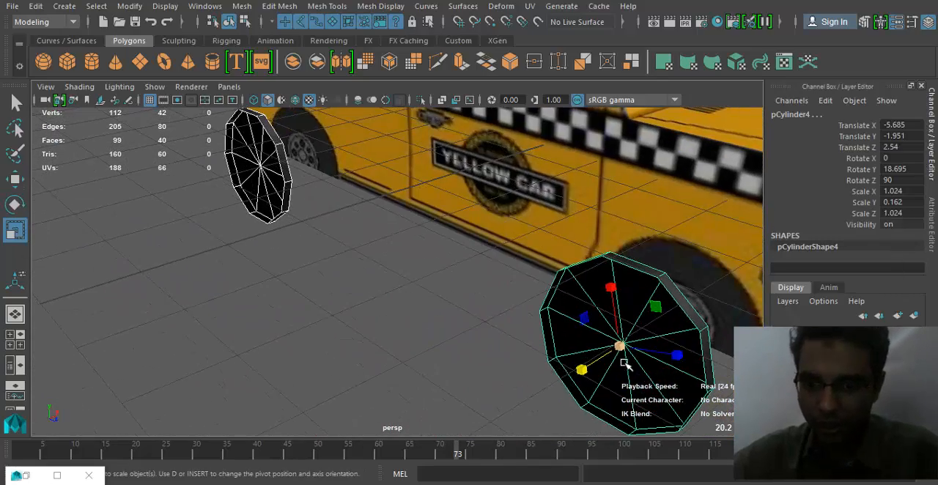
left_click(638, 372)
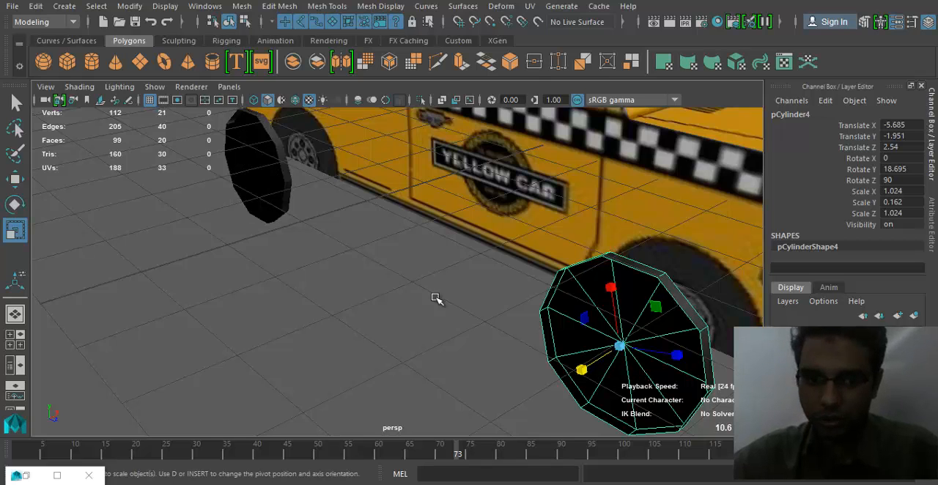
left_click_drag(438, 298, 414, 302, "alt")
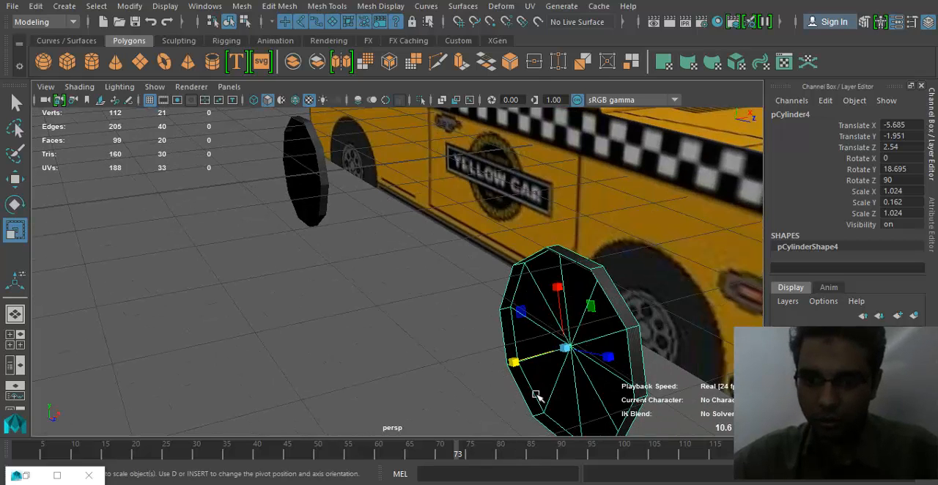
left_click(915, 202)
type("-0.162")
key("Return")
left_click_drag(655, 346, 629, 324, "alt")
- Mirror the opposite side's rear wheel outward by setting its Scale Y to -0.162
key("w")
left_click(310, 178)
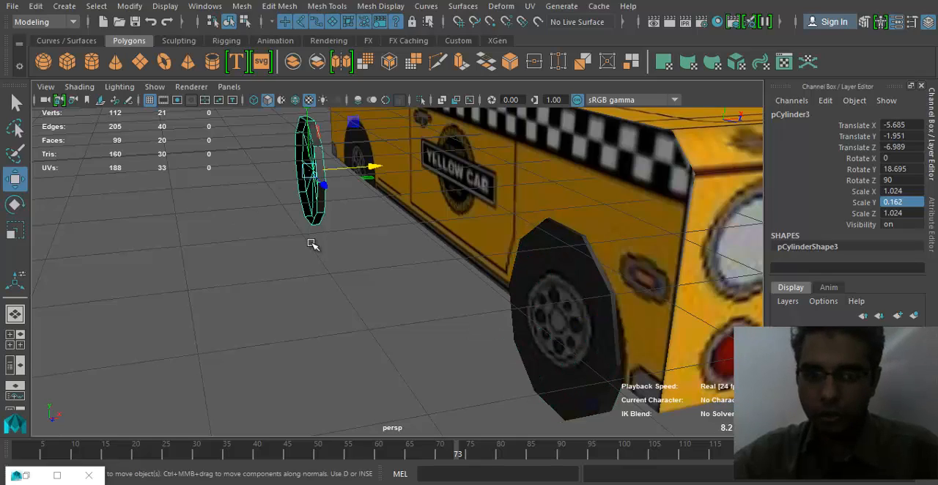
left_click_drag(315, 245, 318, 308, "alt")
key("r")
left_click_drag(352, 247, 303, 255, "alt")
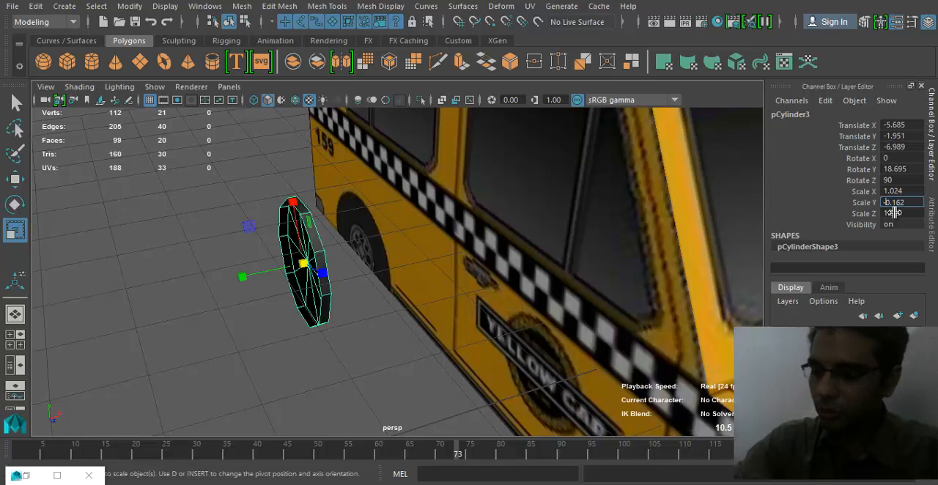
key("Return")
left_click_drag(246, 343, 294, 332, "alt")
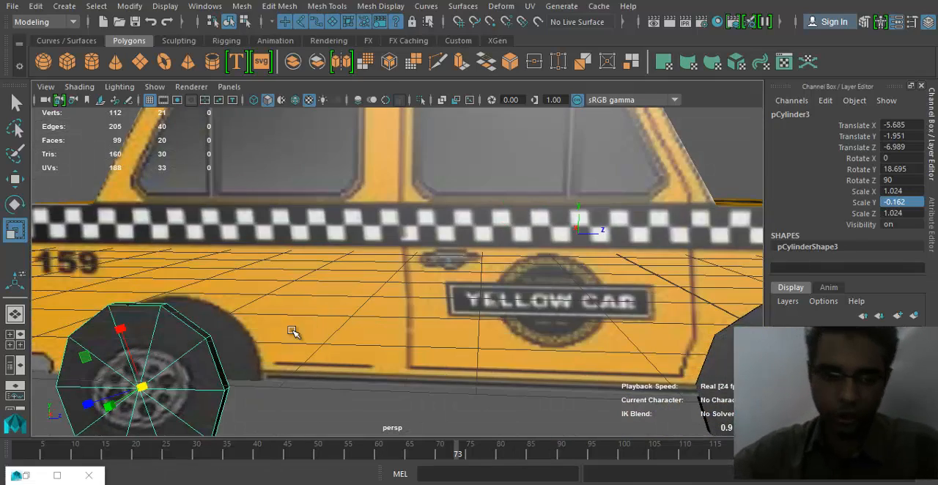
- Move the opposite side's rear wheel inward against the cab body, to about X -4.46
middle_click_drag(321, 304, 471, 290, "alt")
left_click_drag(470, 290, 353, 305, "alt")
key("w")
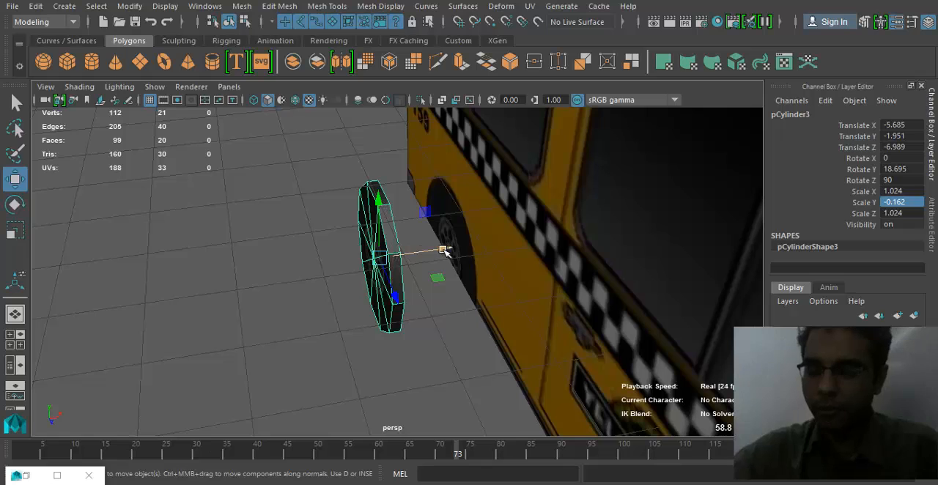
left_click_drag(444, 251, 487, 250)
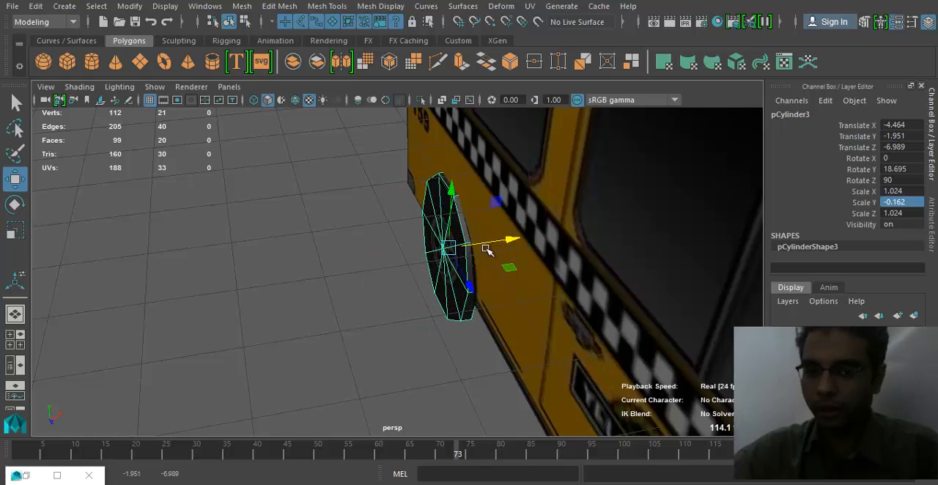
left_click(40, 6)
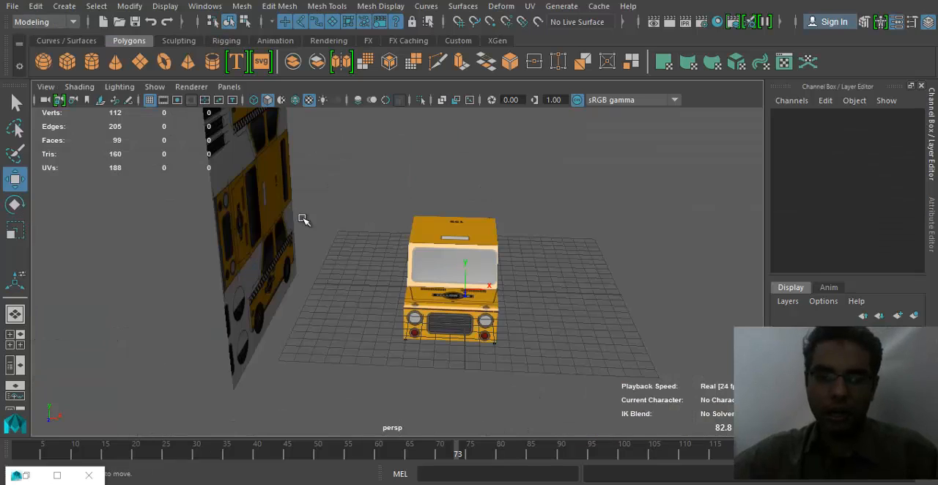
- Delete the textured reference plane standing beside the cab
left_click(224, 323)
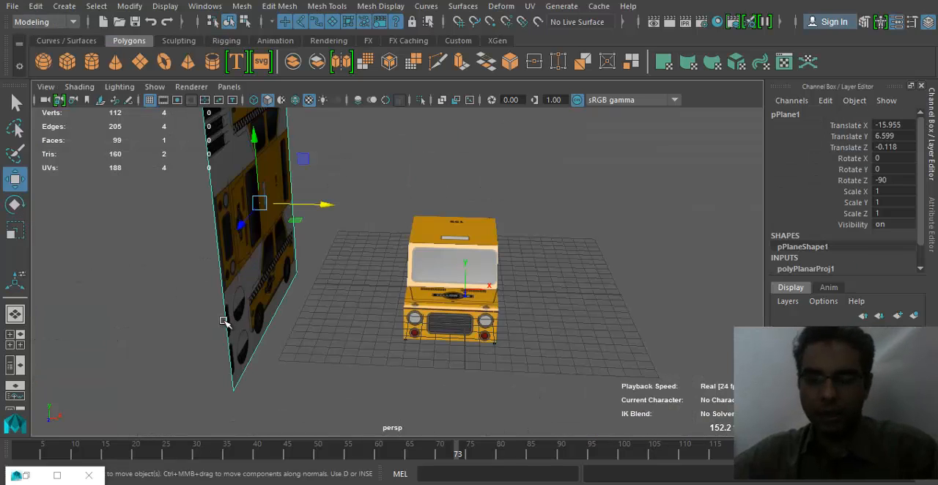
key("Delete")
left_click(410, 320)
- Select the cab body together with all four wheels and combine them into one mesh
left_click_drag(410, 320, 349, 310, "alt")
left_click(356, 329)
left_click_drag(309, 226, 673, 419)
left_click_drag(434, 330, 461, 338, "alt")
right_click_drag(461, 338, 490, 356, "alt")
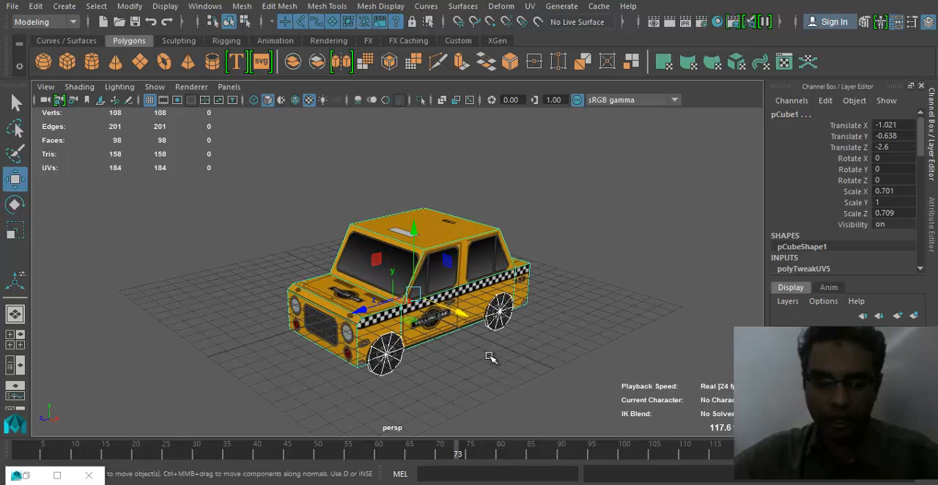
left_click(244, 11)
left_click(263, 56)
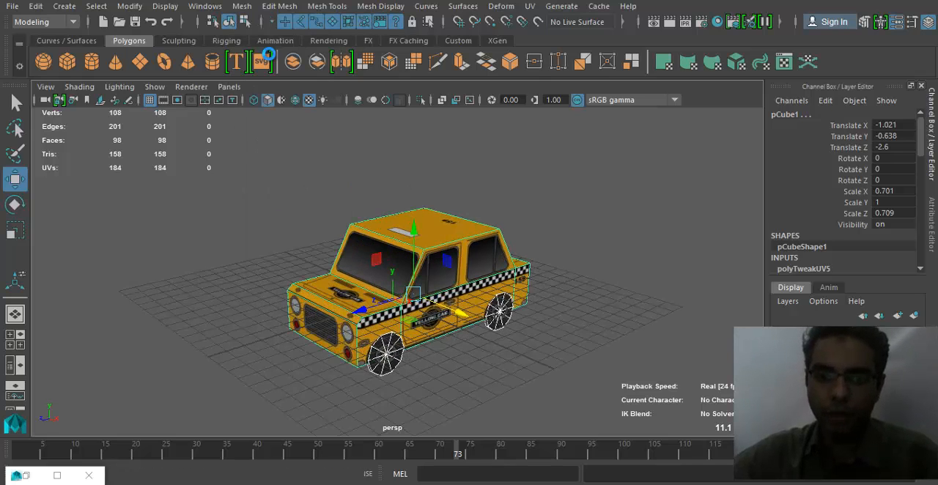
- Raise the combined cab above the grid to about Y 3.35
left_click_drag(415, 222, 414, 169)
left_click_drag(329, 303, 331, 270, "alt")
left_click(527, 335)
left_click_drag(526, 335, 448, 345, "alt")
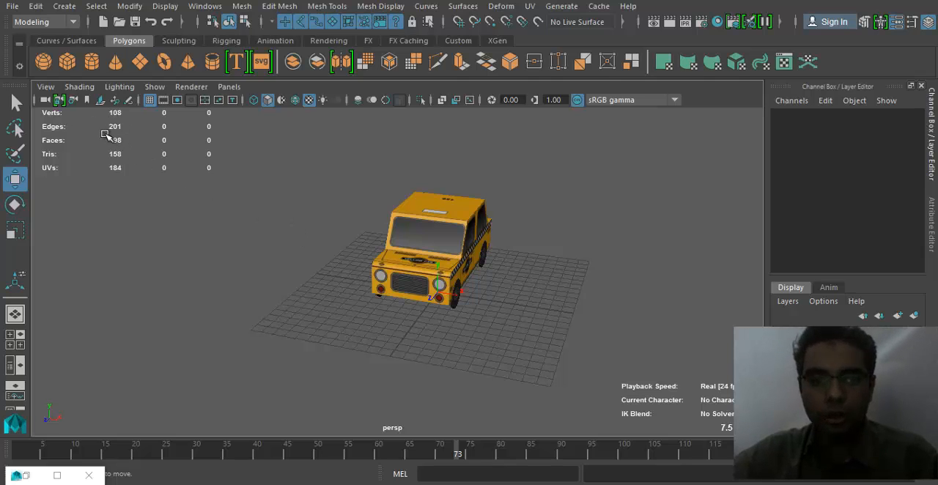
left_click(388, 264)
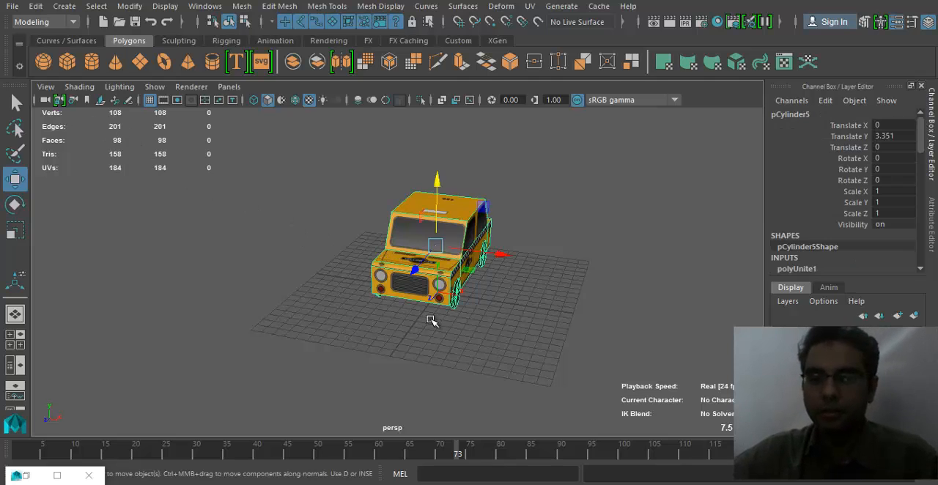
- Examine the wheels up close from the side and front to check their fit in the painted wheel arches
left_click_drag(432, 322, 317, 332, "alt")
right_click_drag(317, 332, 466, 335, "alt")
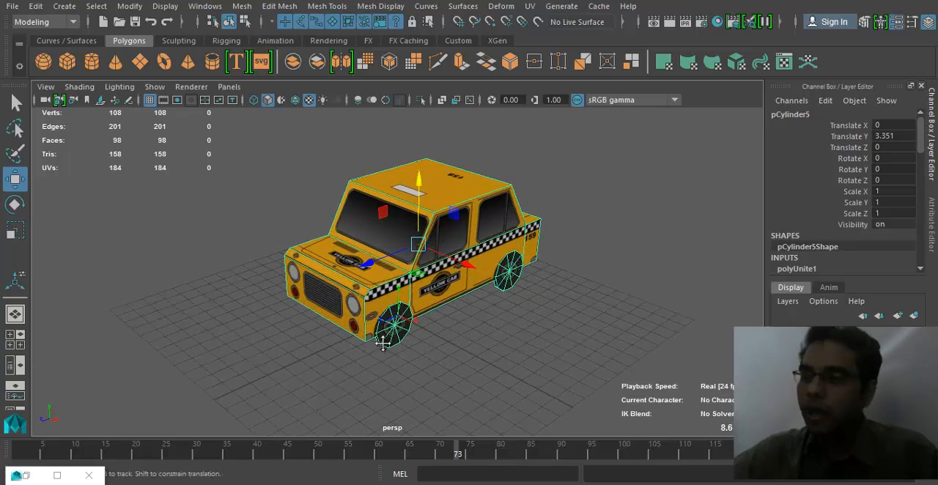
right_click_drag(381, 341, 404, 379, "alt")
right_click_drag(367, 351, 532, 363, "alt")
left_click_drag(531, 362, 357, 251, "alt")
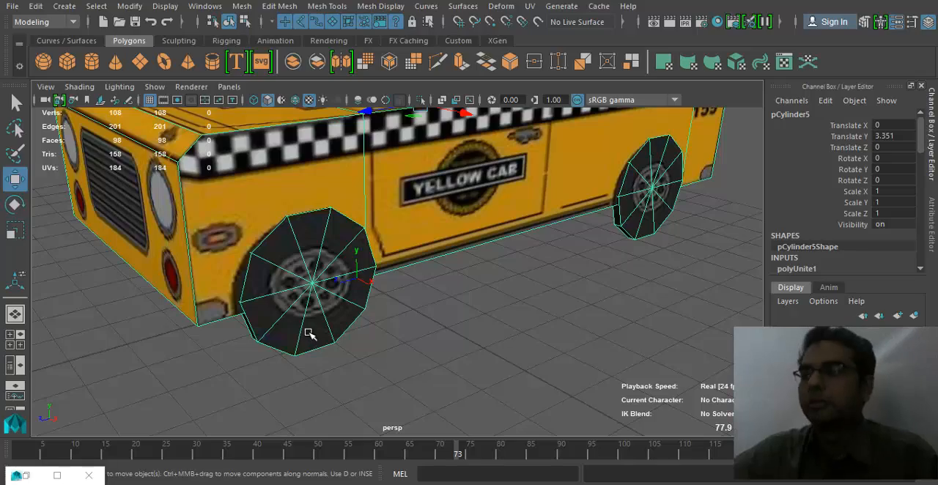
left_click_drag(286, 337, 220, 283, "alt")
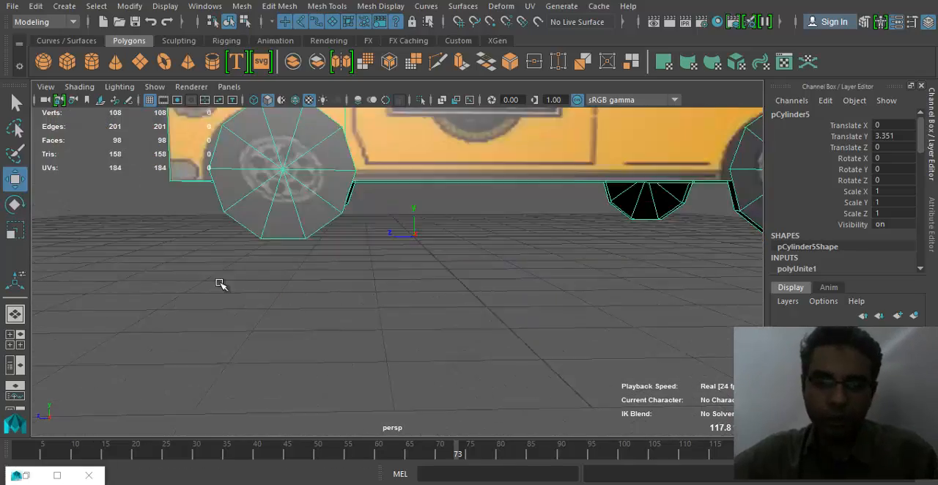
middle_click_drag(220, 283, 241, 285, "alt")
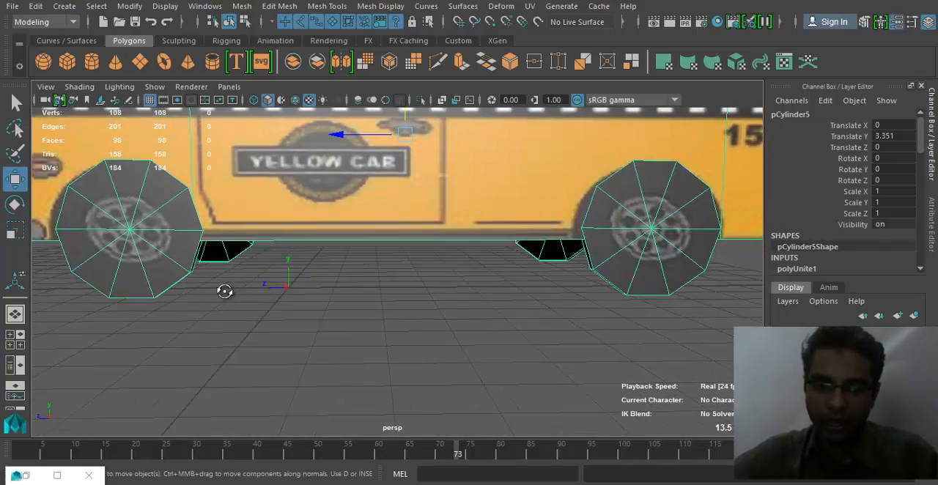
left_click_drag(224, 291, 286, 290, "alt")
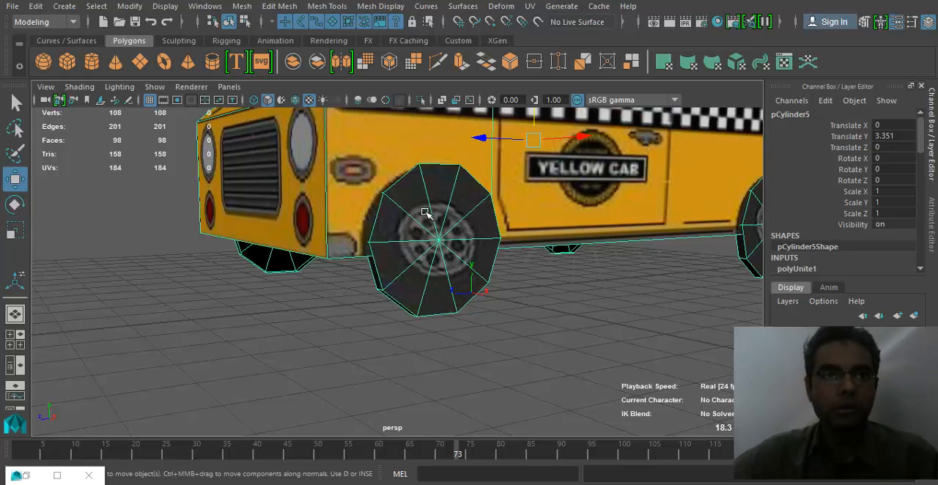
left_click_drag(488, 203, 456, 256, "alt")
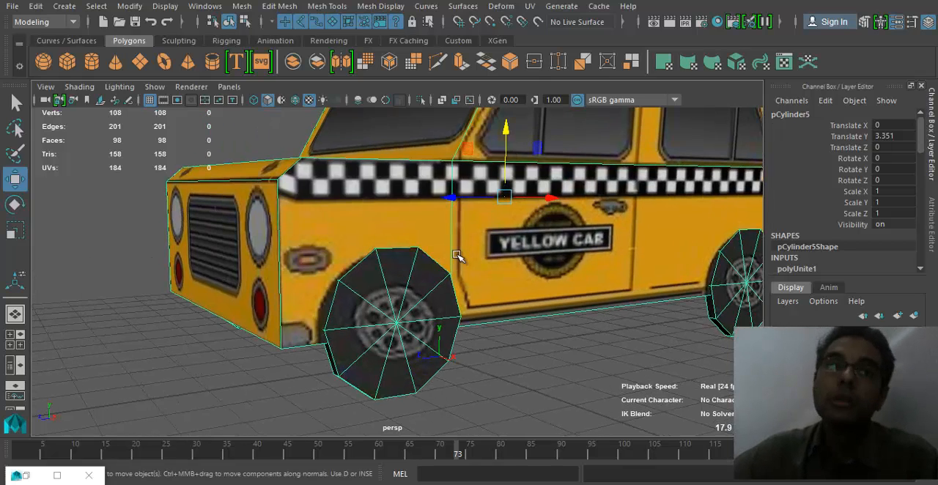
right_click_drag(376, 117, 415, 266)
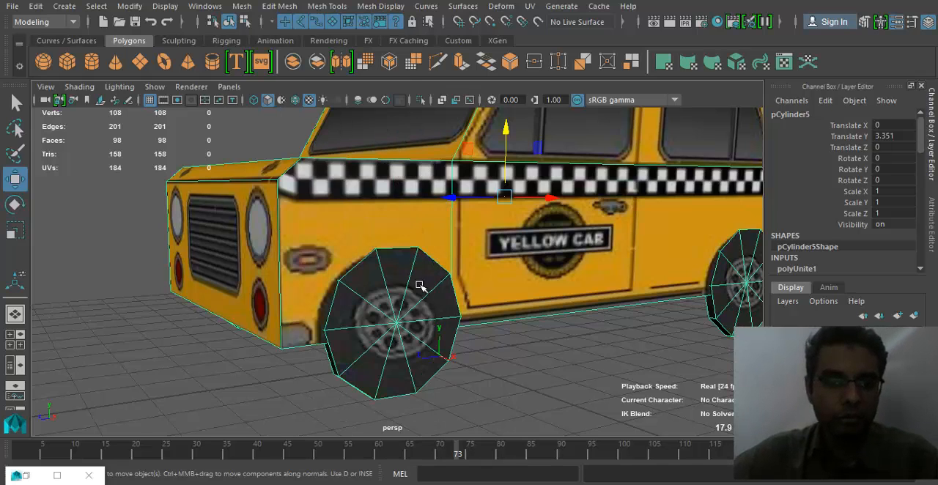
- Examine the whole combined cab from the rear, the front and both sides, with and without it selected
scroll(505, 373, "down", 5)
left_click_drag(480, 373, 304, 330, "alt")
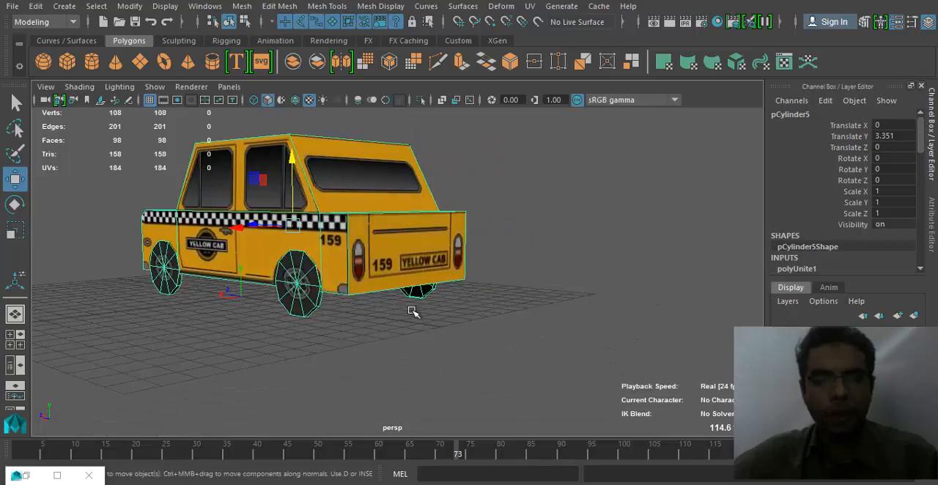
left_click(413, 313)
left_click_drag(413, 313, 501, 323, "alt")
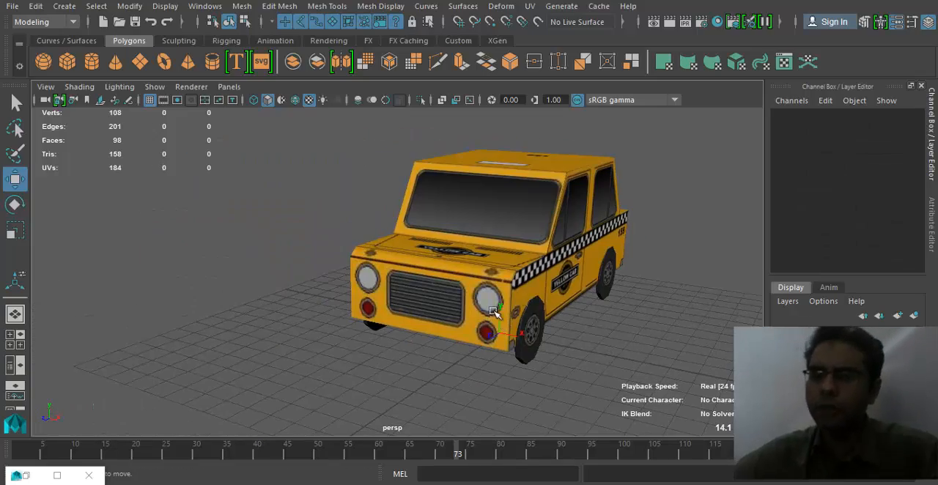
left_click(570, 309)
left_click_drag(570, 309, 574, 265, "alt")
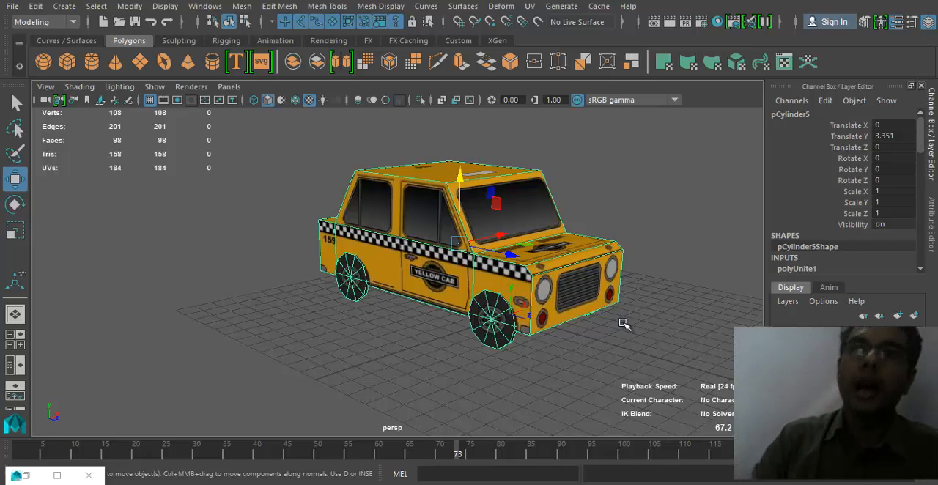
left_click_drag(480, 287, 262, 299, "alt")
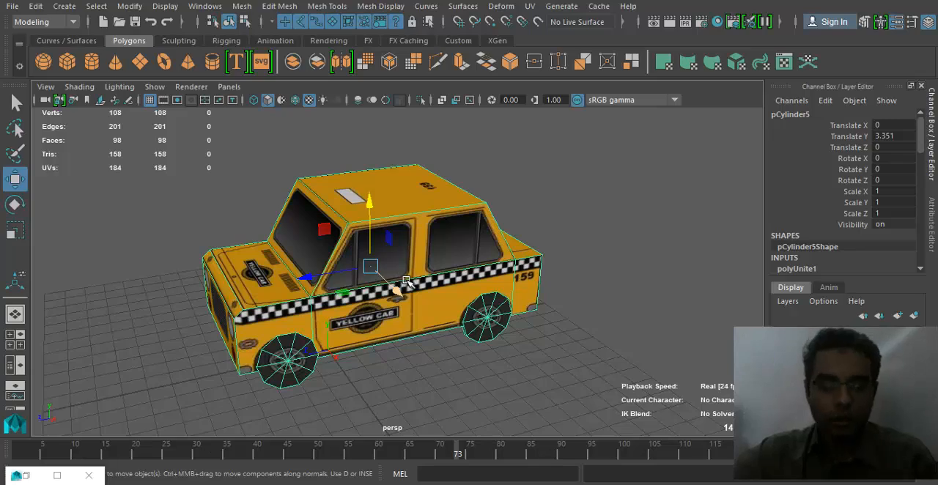
- Move the combined cab along the X axis off the grid centre, to about X -11.27
scroll(382, 293, "down", 3)
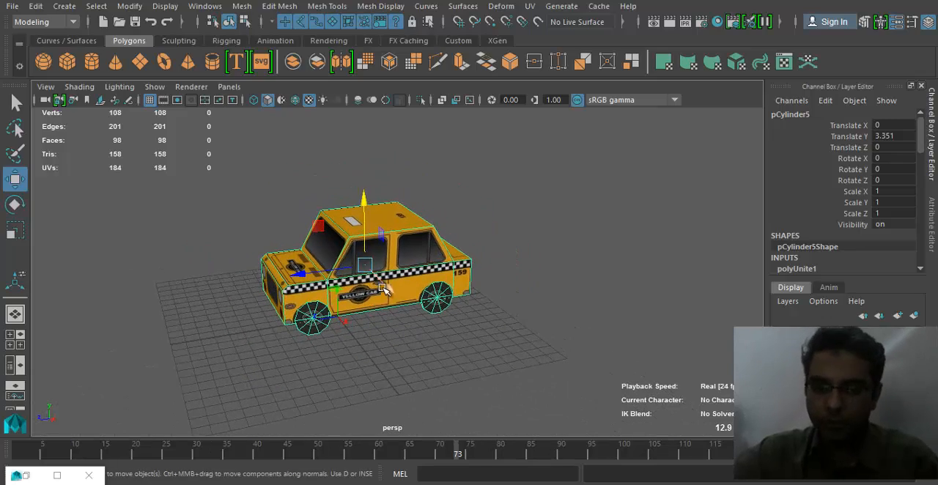
left_click_drag(387, 289, 353, 211)
left_click_drag(354, 223, 464, 274, "alt")
- Save the scene as LowPolyCar in the project's scenes folder, accepting the student version notice
key("ctrl+shift+s")
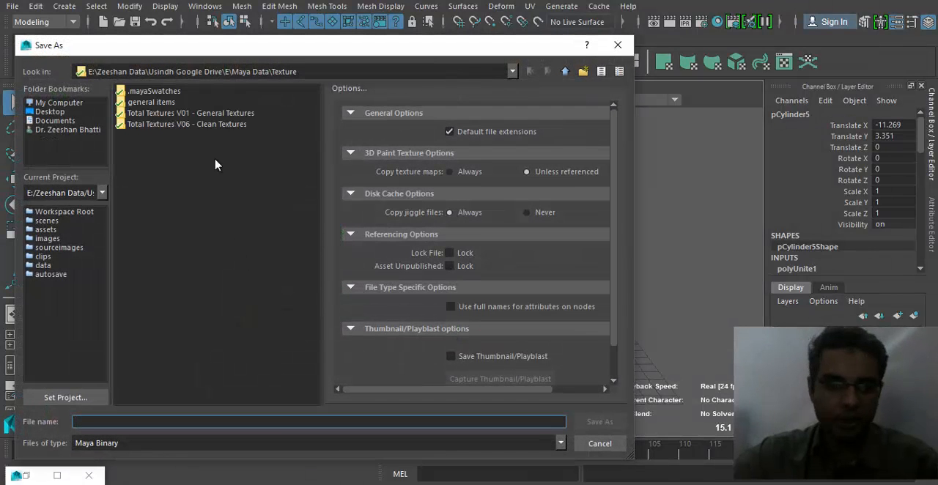
left_click(46, 222)
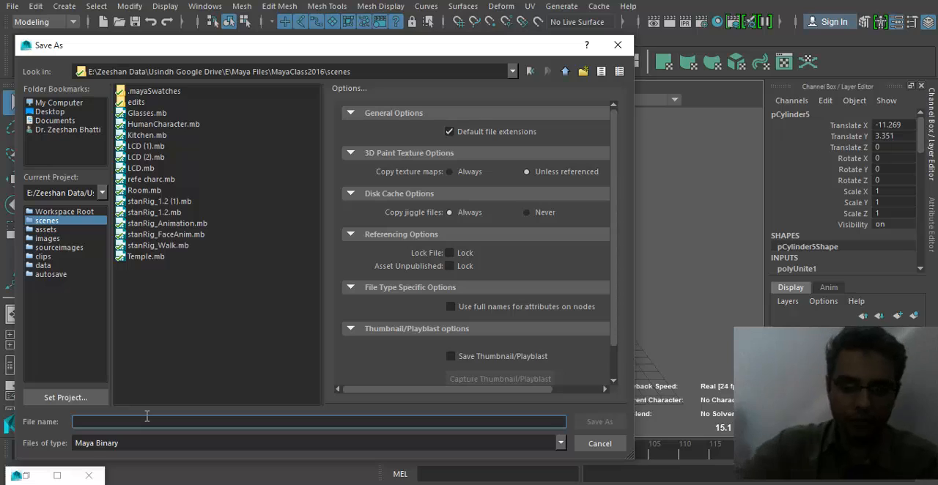
type("LowPoly")
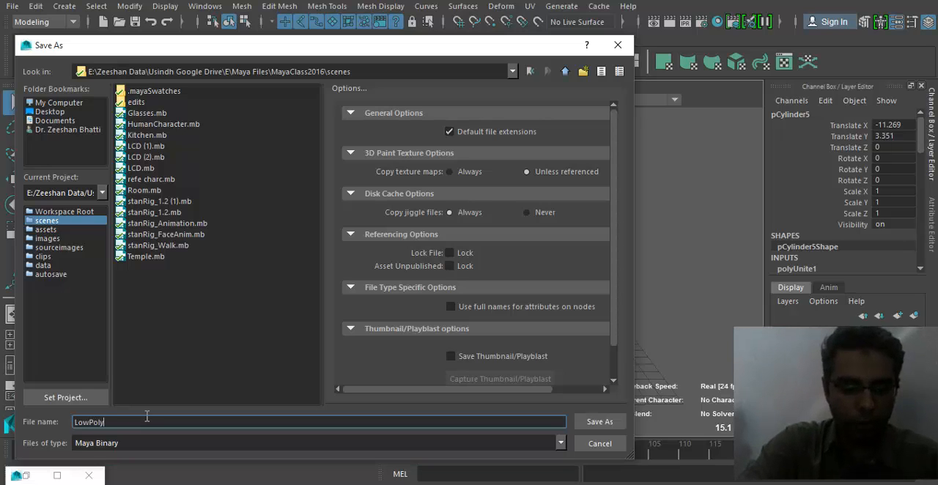
type("Car")
key("Return")
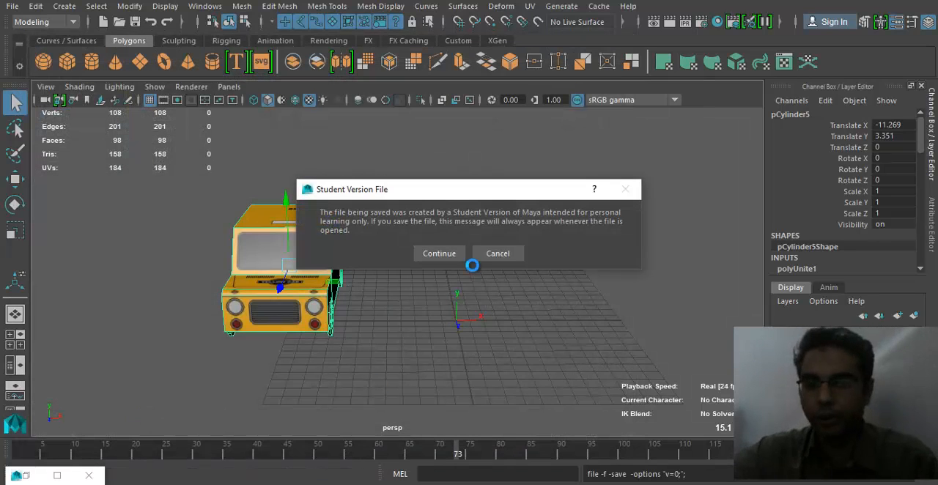
left_click(443, 253)
- Shift the cab slightly back toward the grid centre, to about X -9.98
left_click_drag(583, 321, 429, 338, "alt")
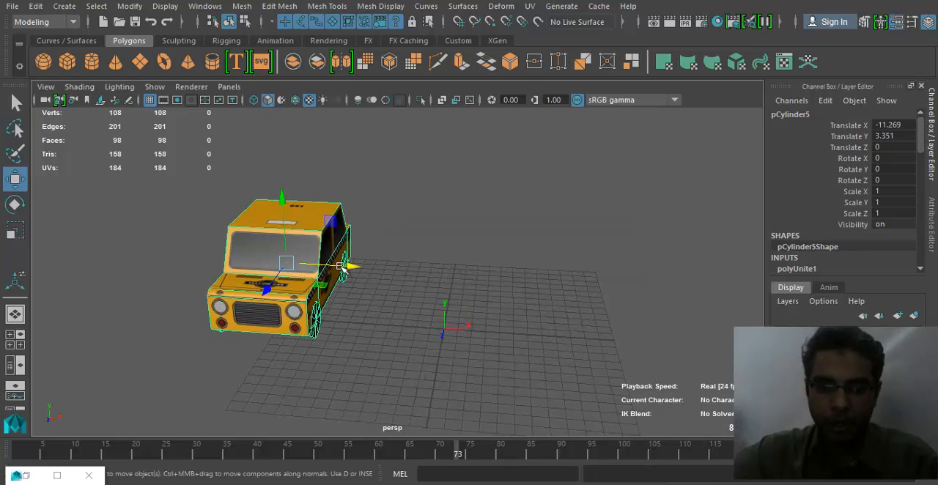
left_click_drag(343, 267, 358, 268)
left_click_drag(555, 321, 484, 324, "alt")
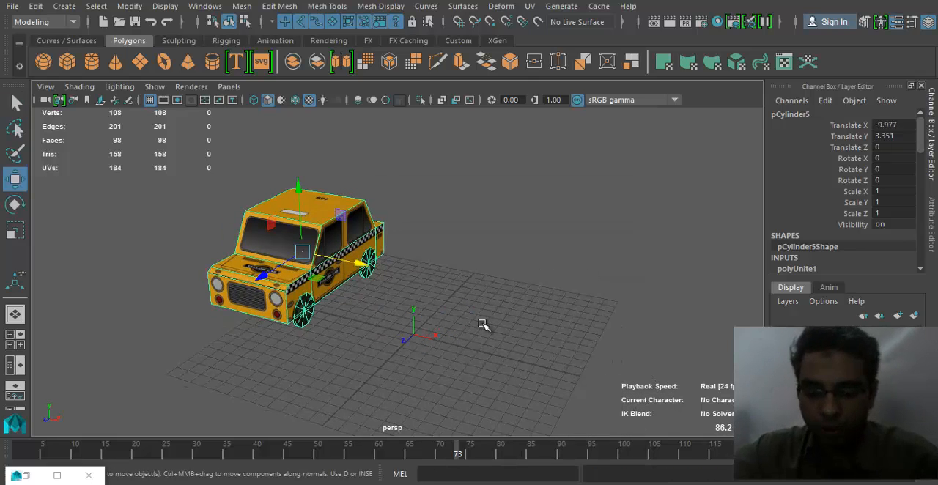